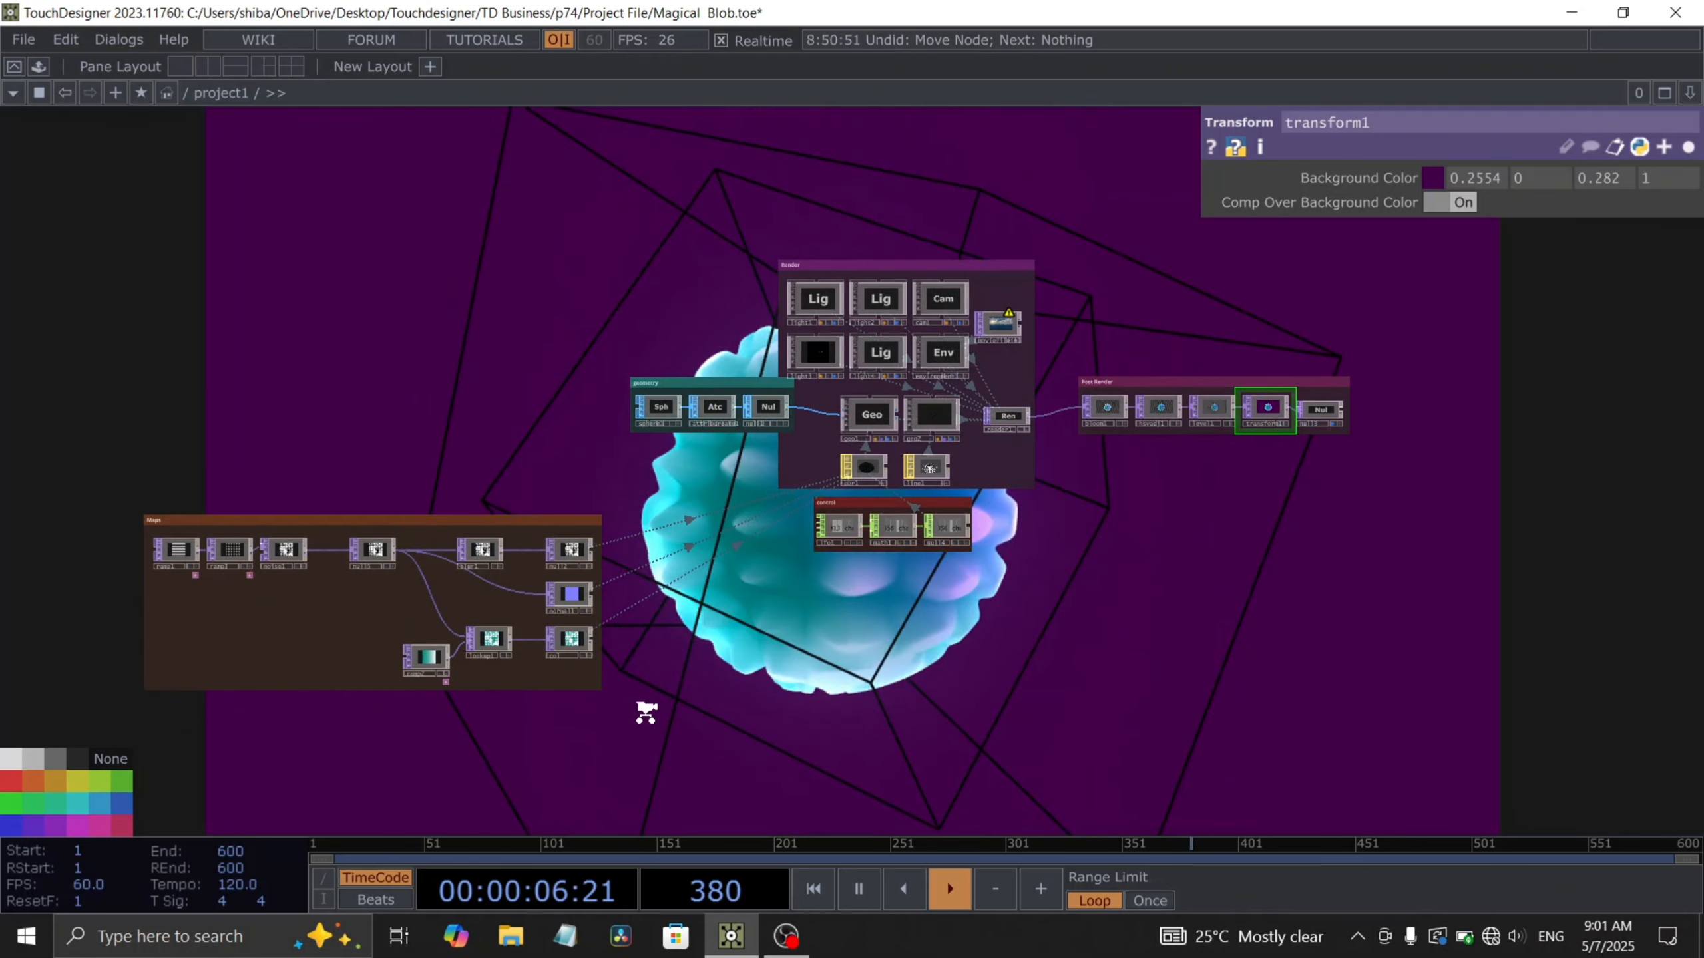
# - Delete the whole Post Render chain of operators
pyautogui.moveTo(647, 712); pyautogui.dragTo(467, 739, button='middle')
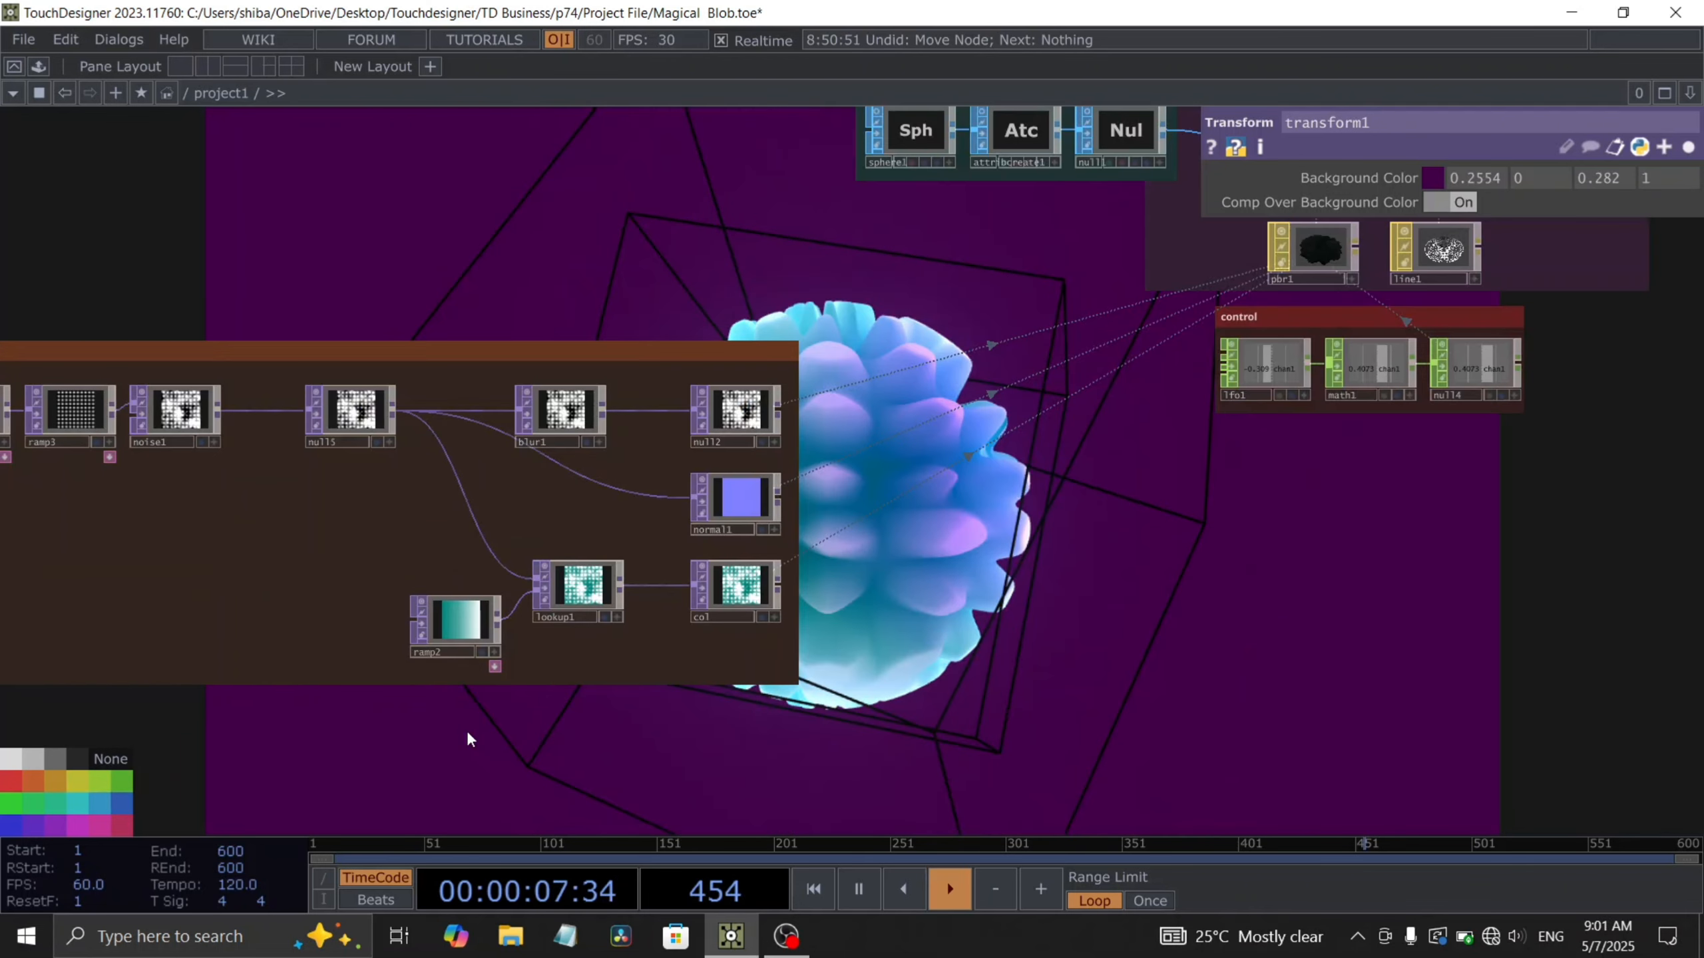
pyautogui.moveTo(1085, 600); pyautogui.dragTo(1165, 600)
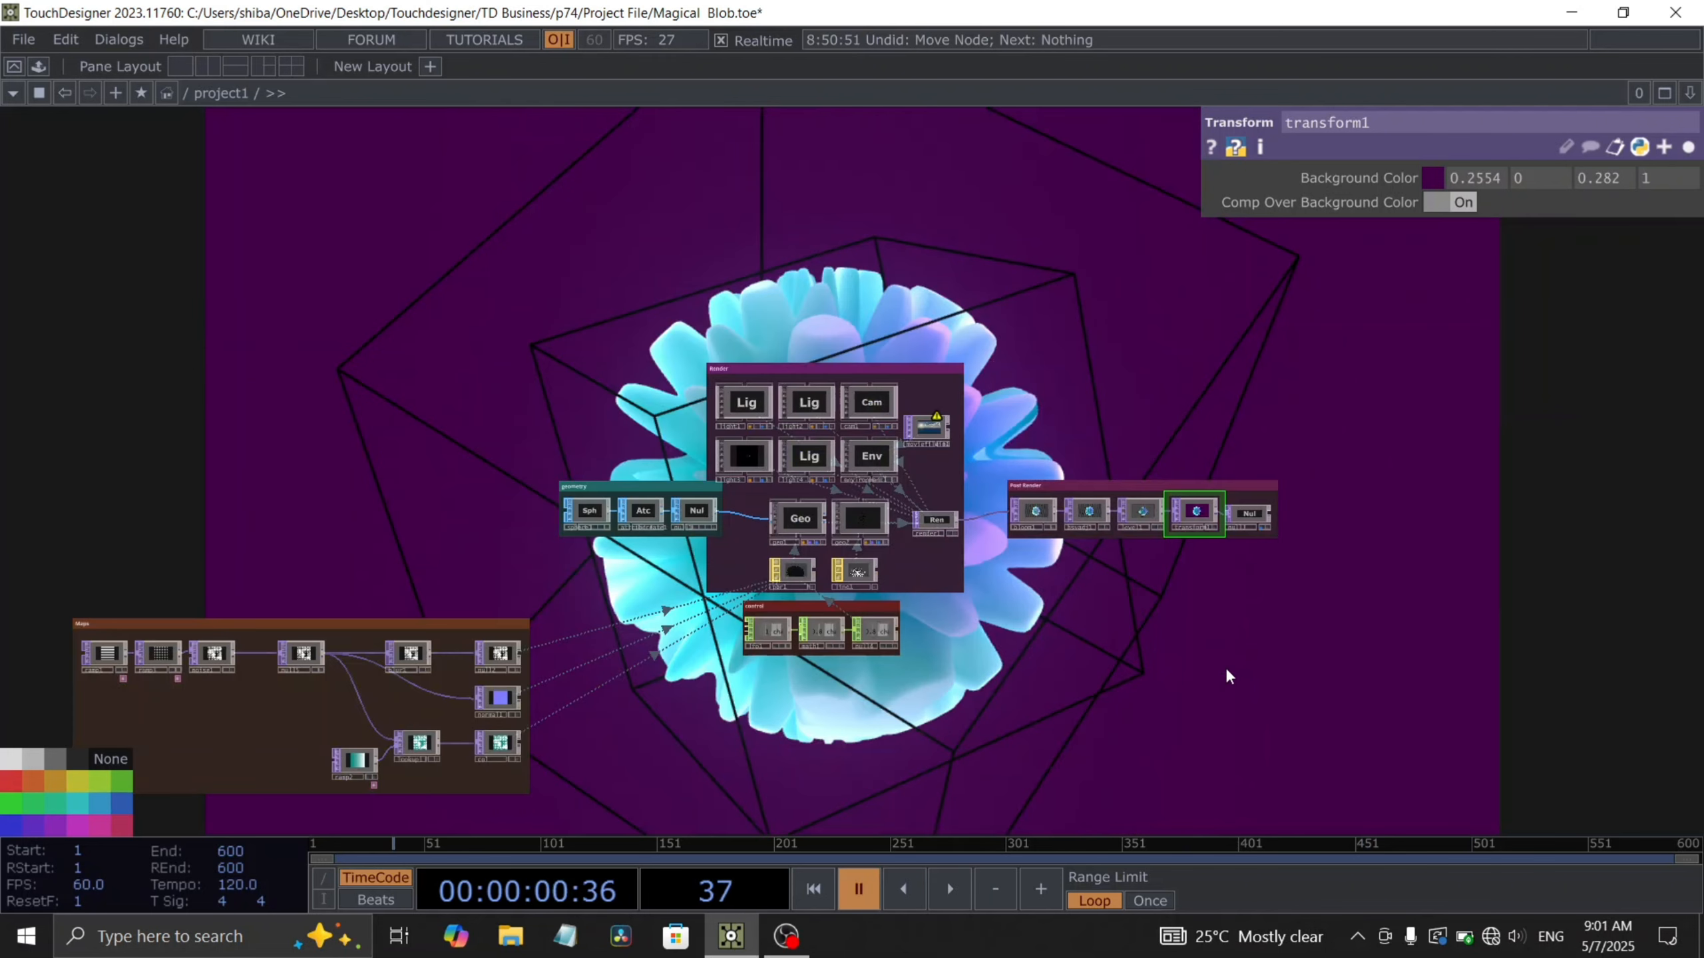
pyautogui.scroll(3, 1225, 667)
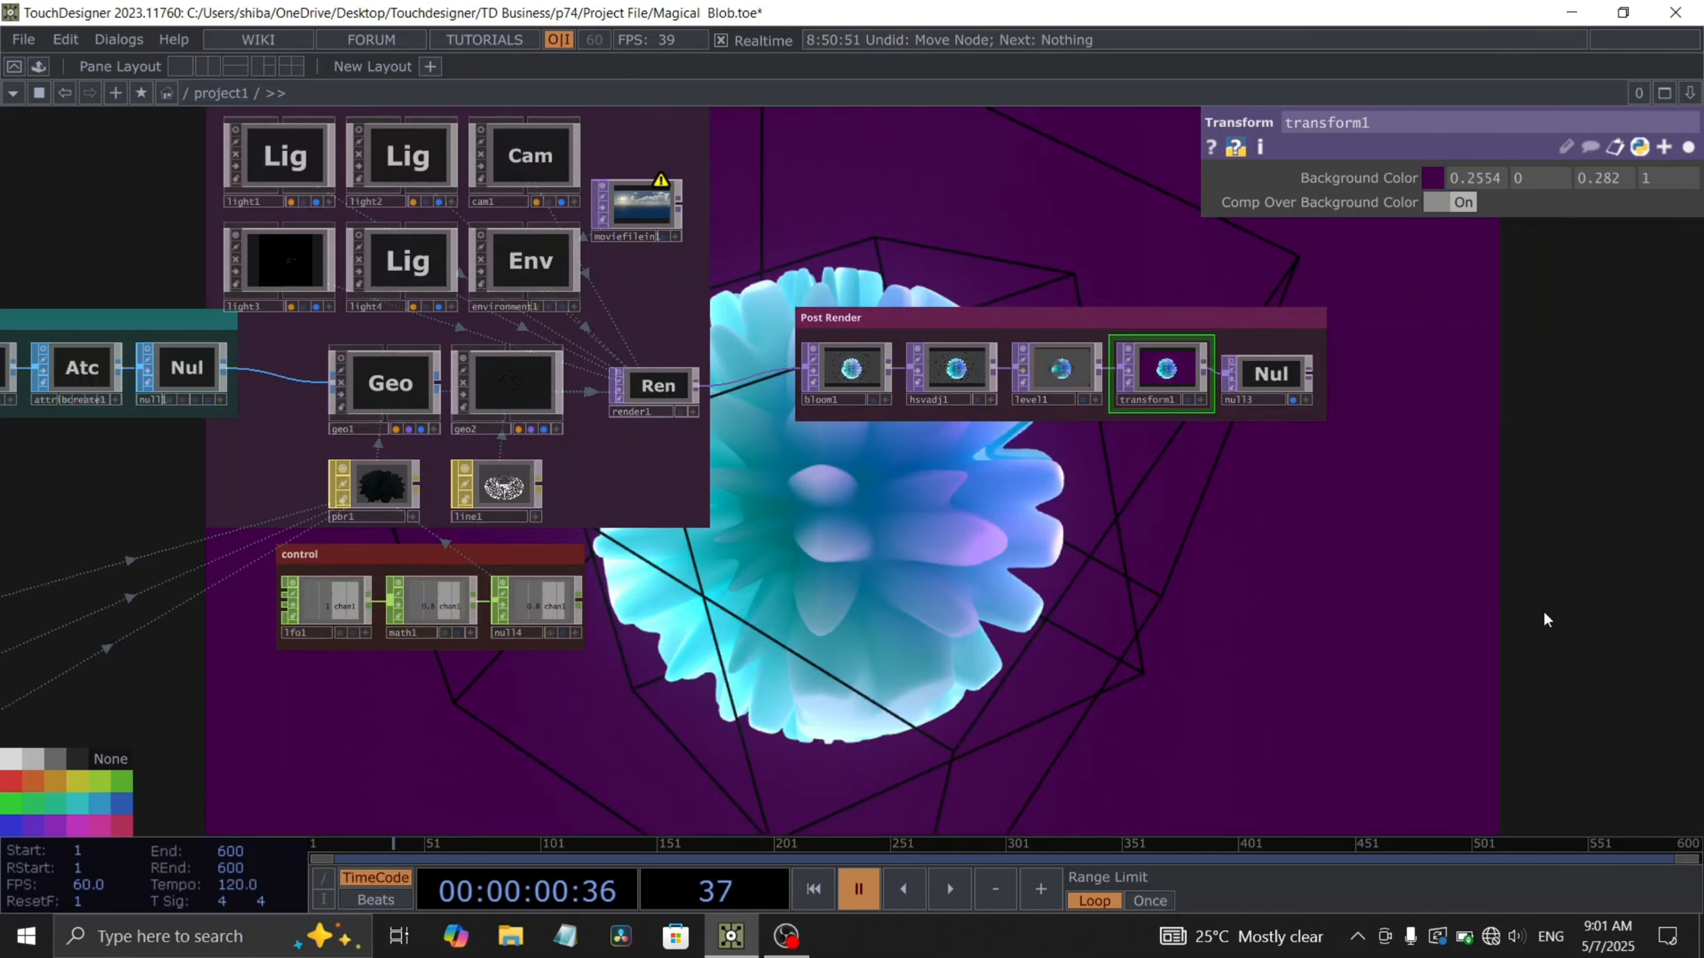
pyautogui.moveTo(1545, 610); pyautogui.dragTo(790, 274, button='right')
pyautogui.press('Delete')
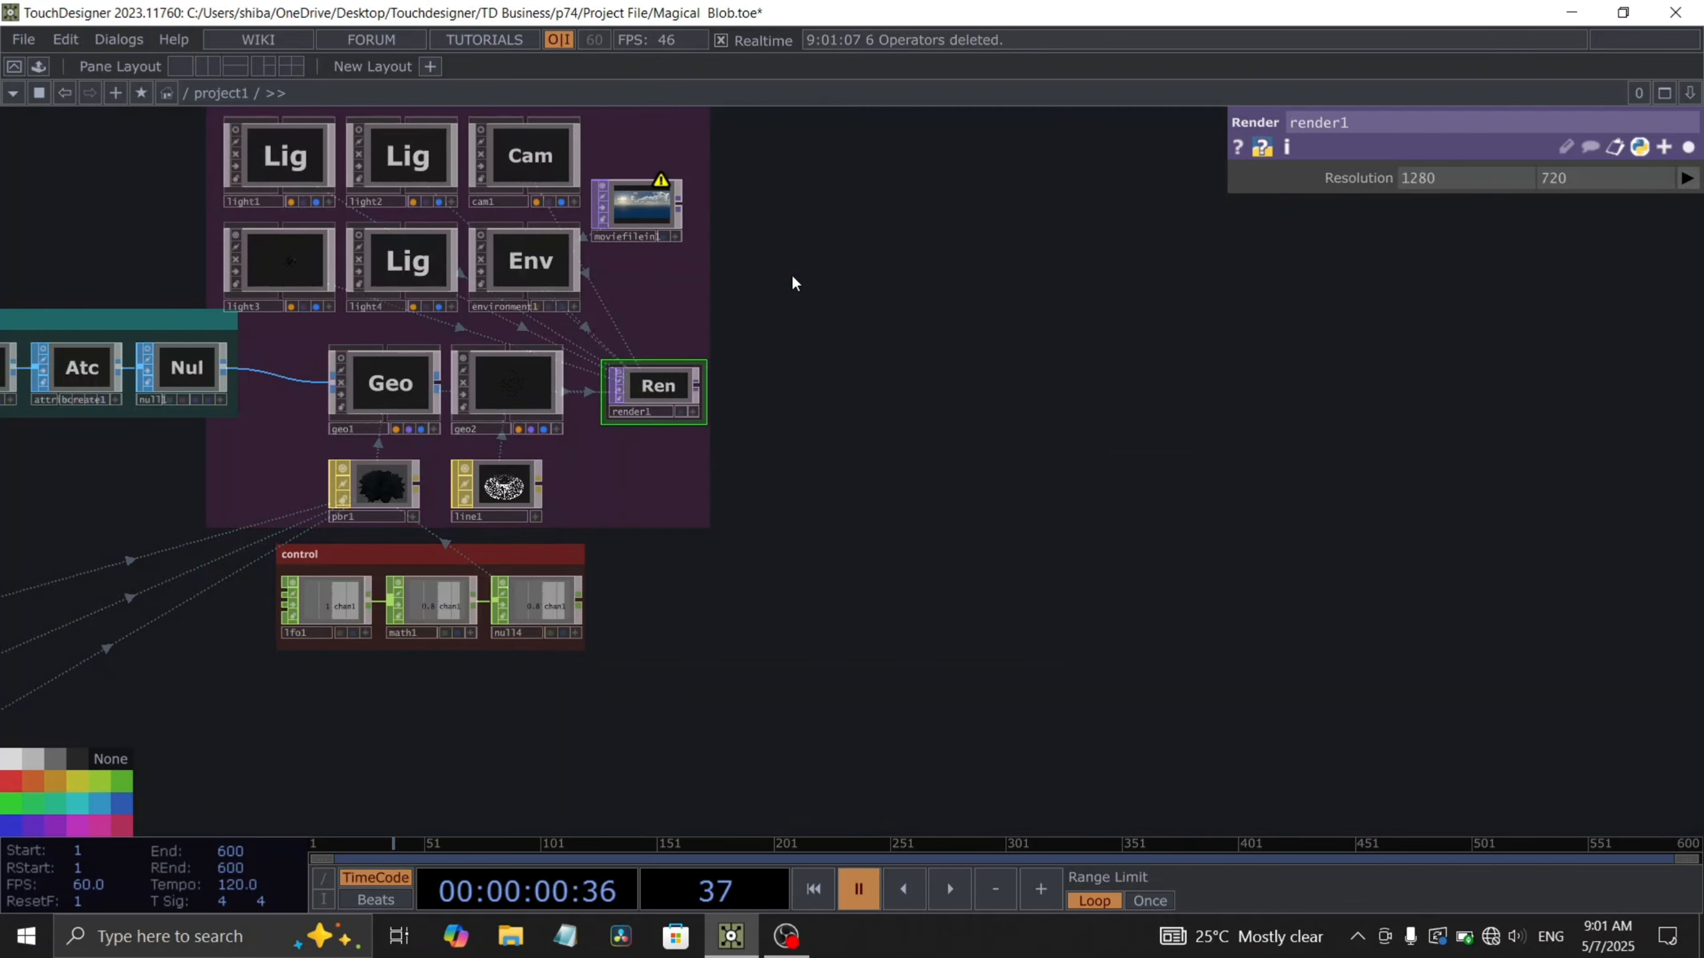
# - Delete the geometry, control and nearby map operators together
pyautogui.scroll(-2, 791, 275)
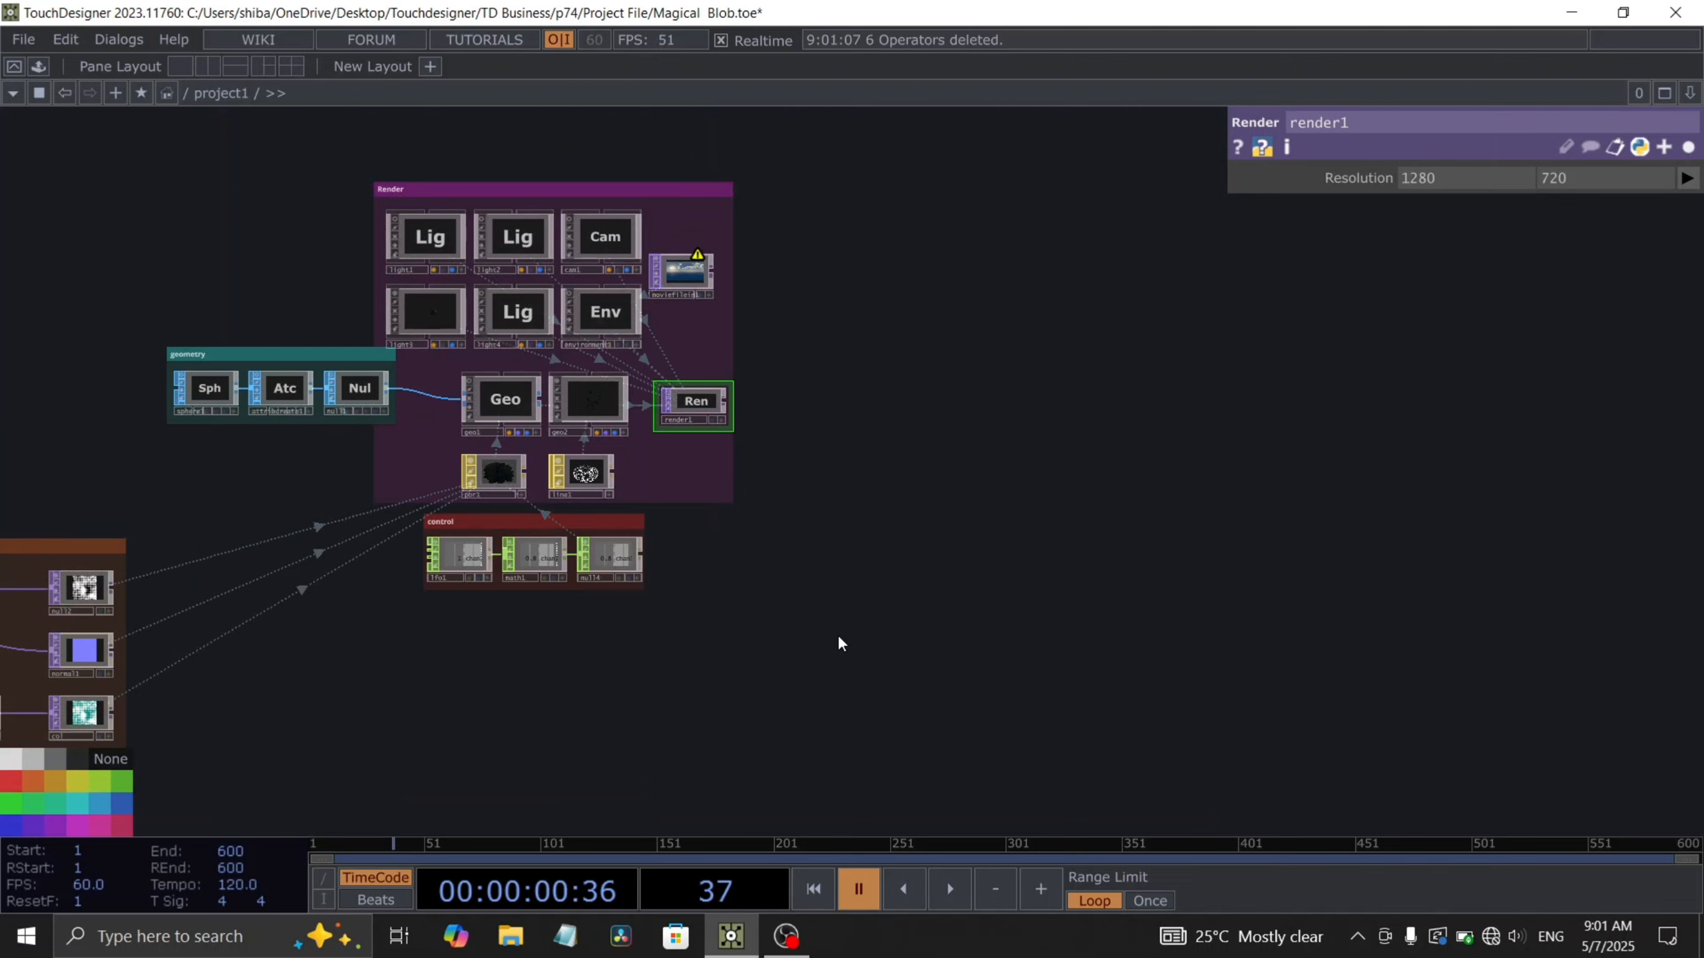
pyautogui.moveTo(837, 643); pyautogui.dragTo(41, 365, button='right')
pyautogui.press('Delete')
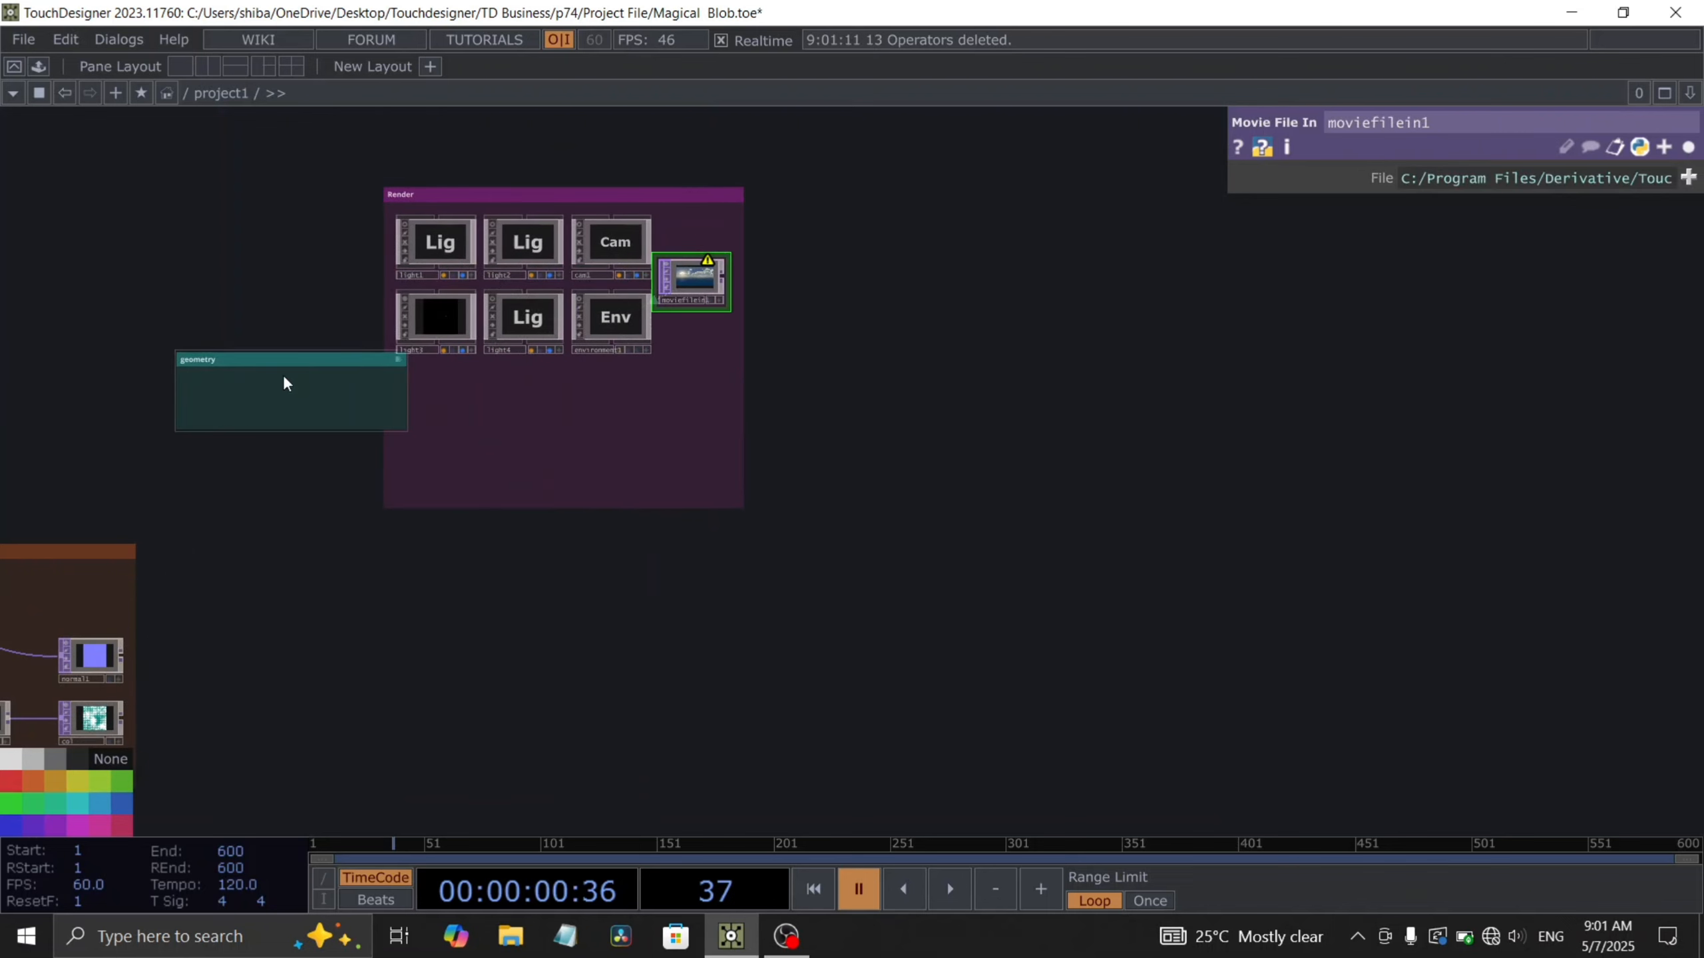
# - Delete the movie file input, then the camera and environment light operators
pyautogui.scroll(2, 769, 286)
pyautogui.scroll(2, 769, 287)
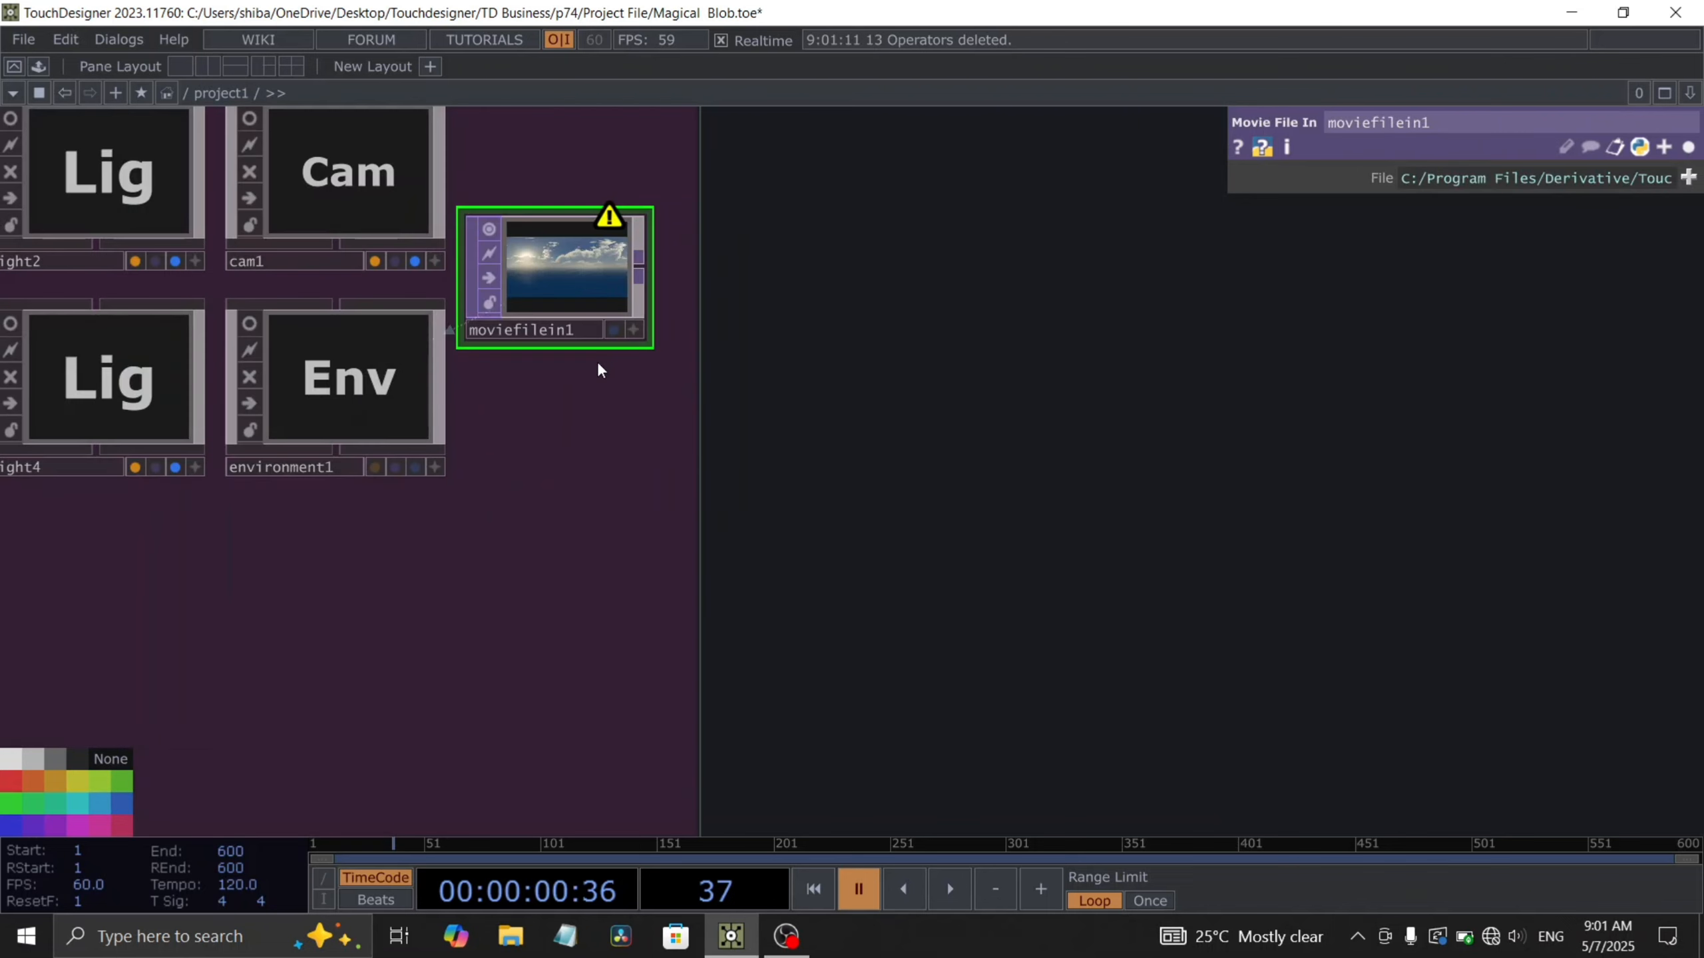
pyautogui.press('Delete')
pyautogui.moveTo(543, 517); pyautogui.dragTo(357, 126, button='right')
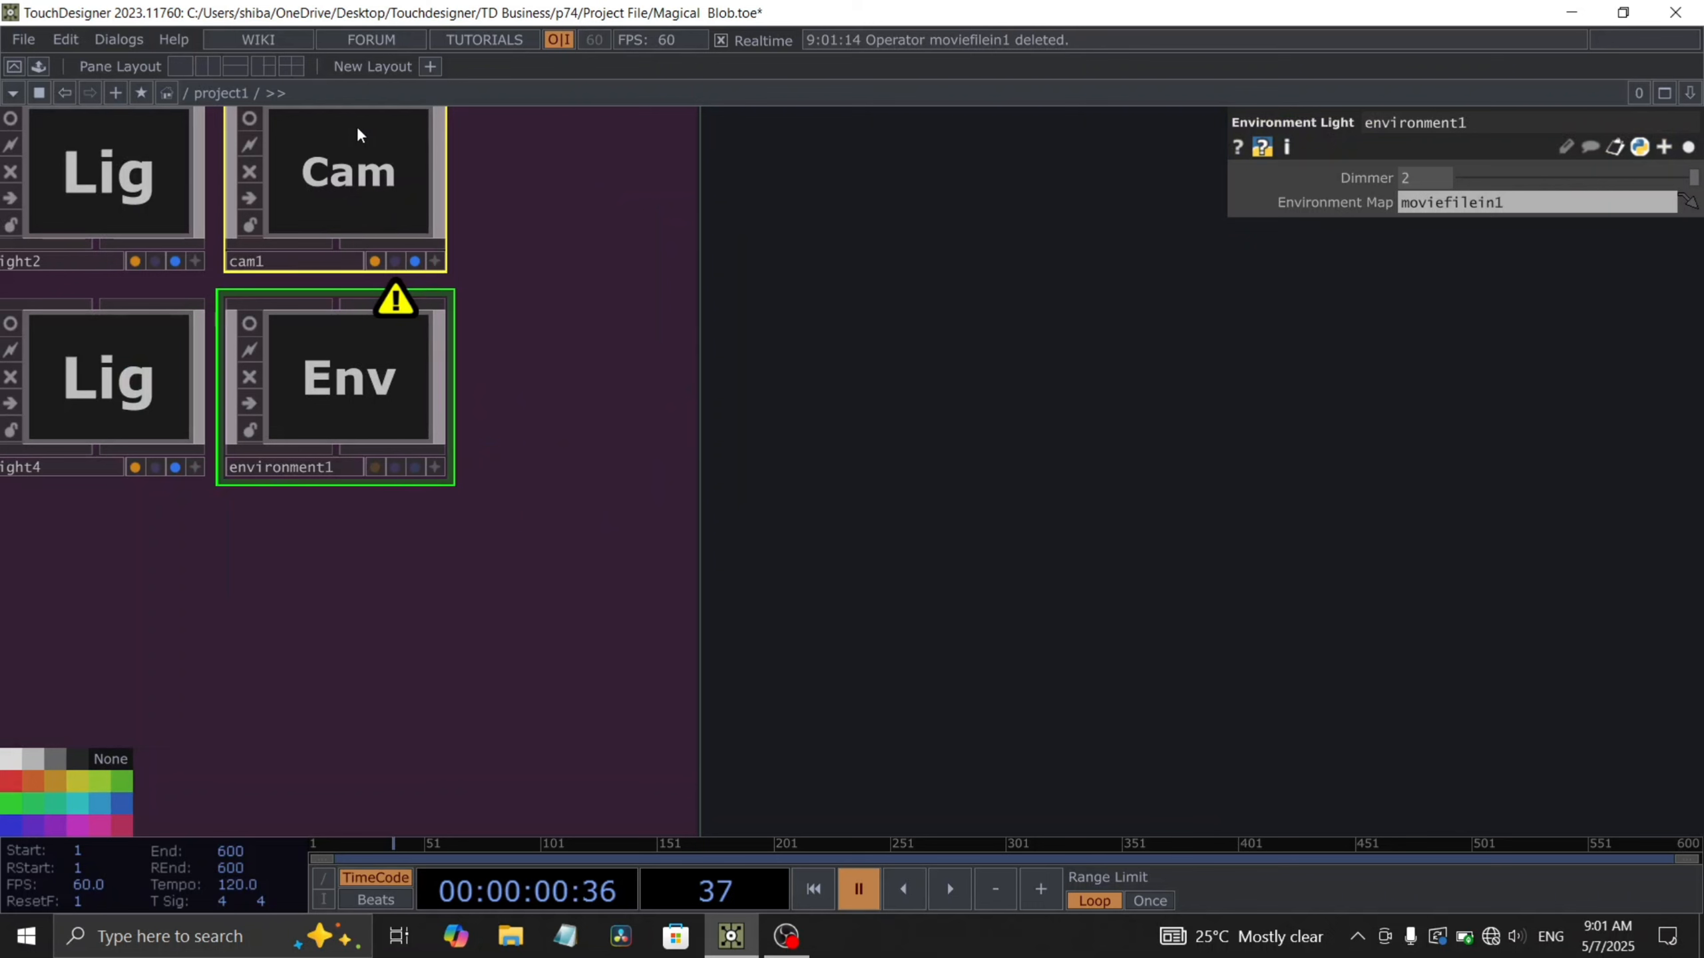
pyautogui.press('Delete')
# - Delete the Render and geometry annotation boxes
pyautogui.scroll(-5, 362, 147)
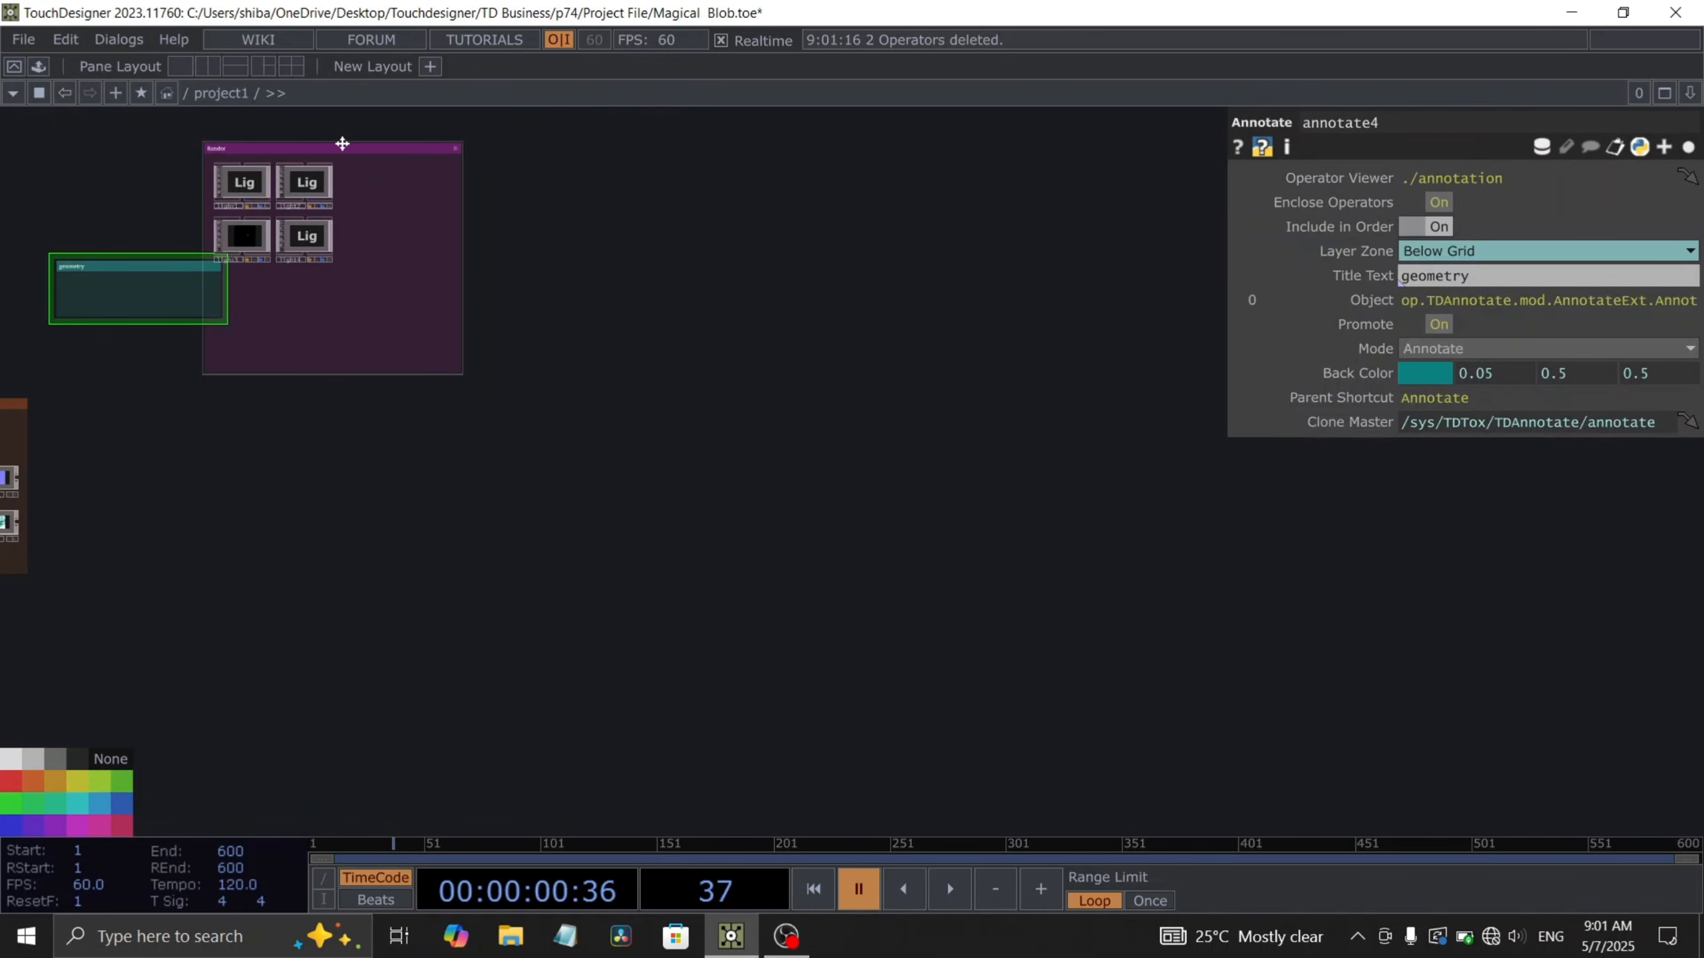
pyautogui.click(339, 150)
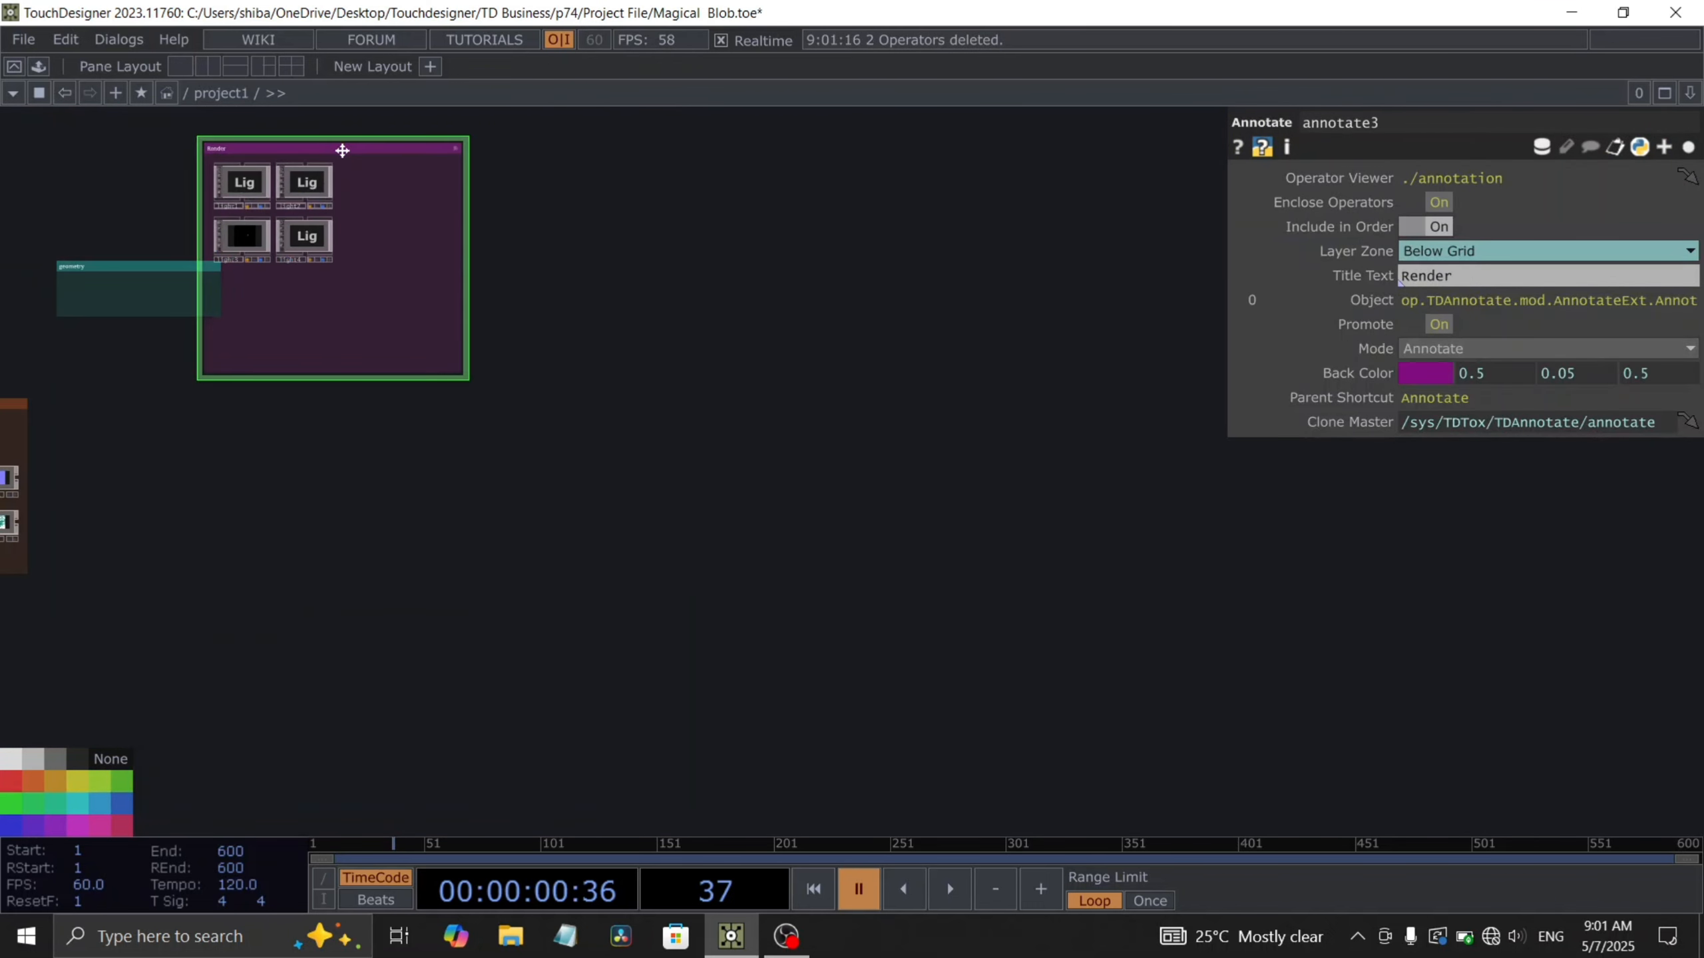
pyautogui.press('Delete')
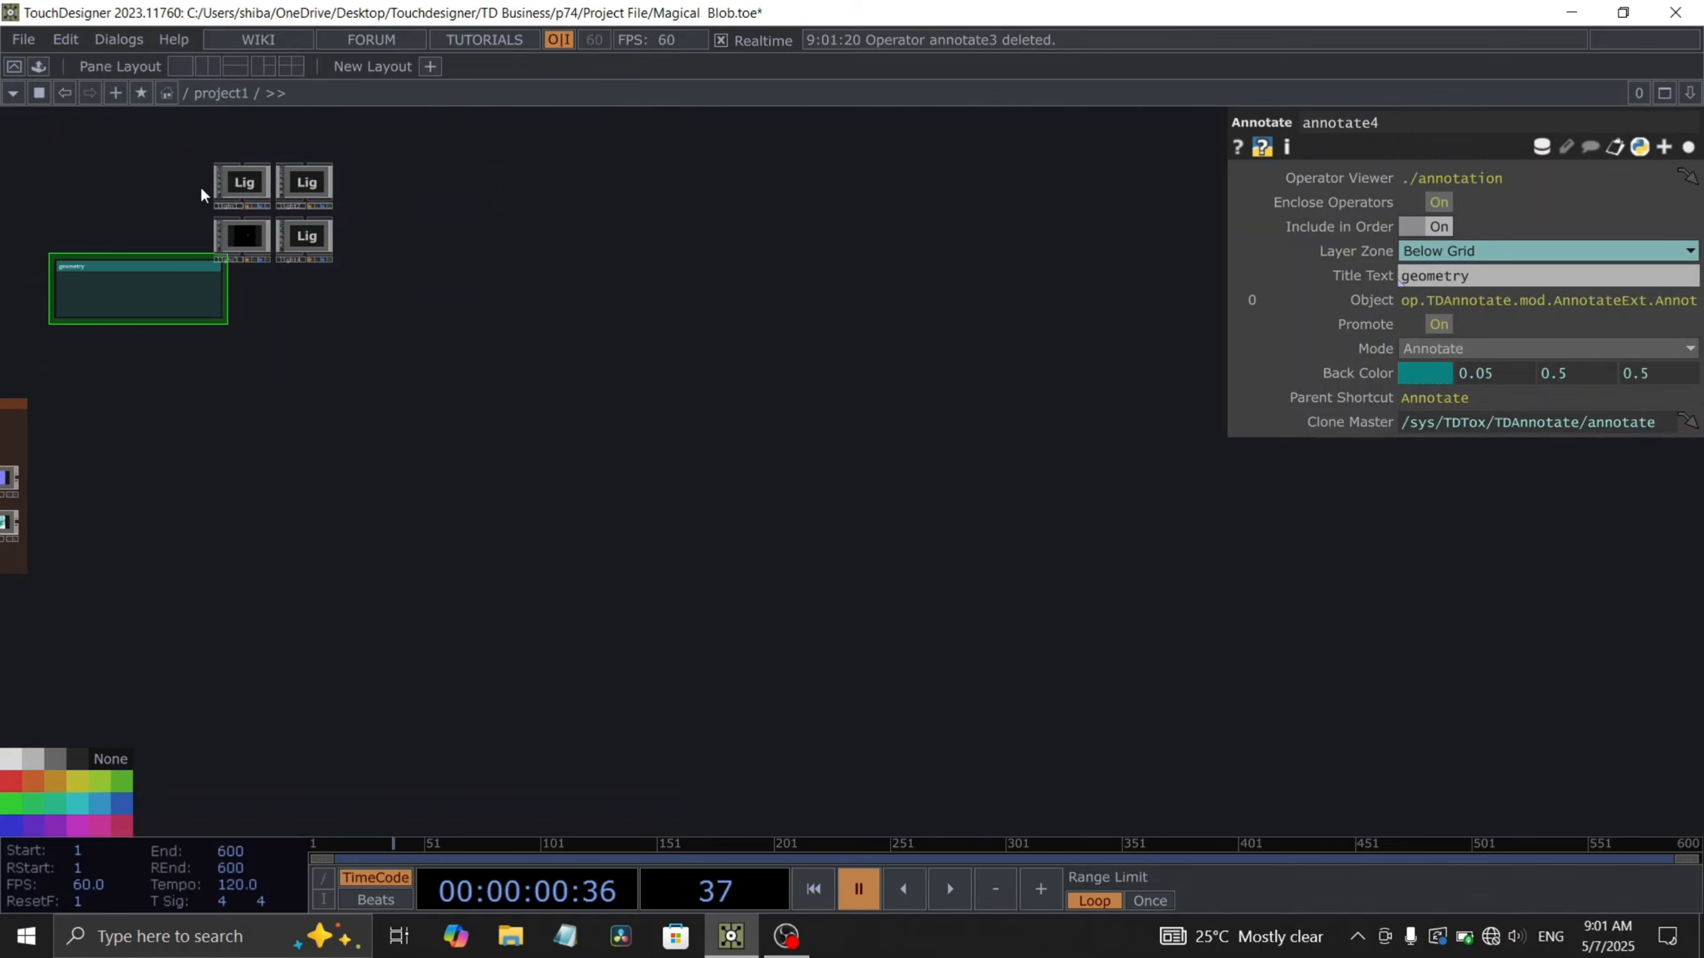
pyautogui.press('Delete')
# - Delete the remaining map operators left in the network
pyautogui.moveTo(359, 452); pyautogui.dragTo(711, 430)
pyautogui.moveTo(413, 513); pyautogui.dragTo(823, 568)
pyautogui.press('Delete')
pyautogui.moveTo(886, 587); pyautogui.dragTo(3, 184, button='right')
pyautogui.press('Delete')
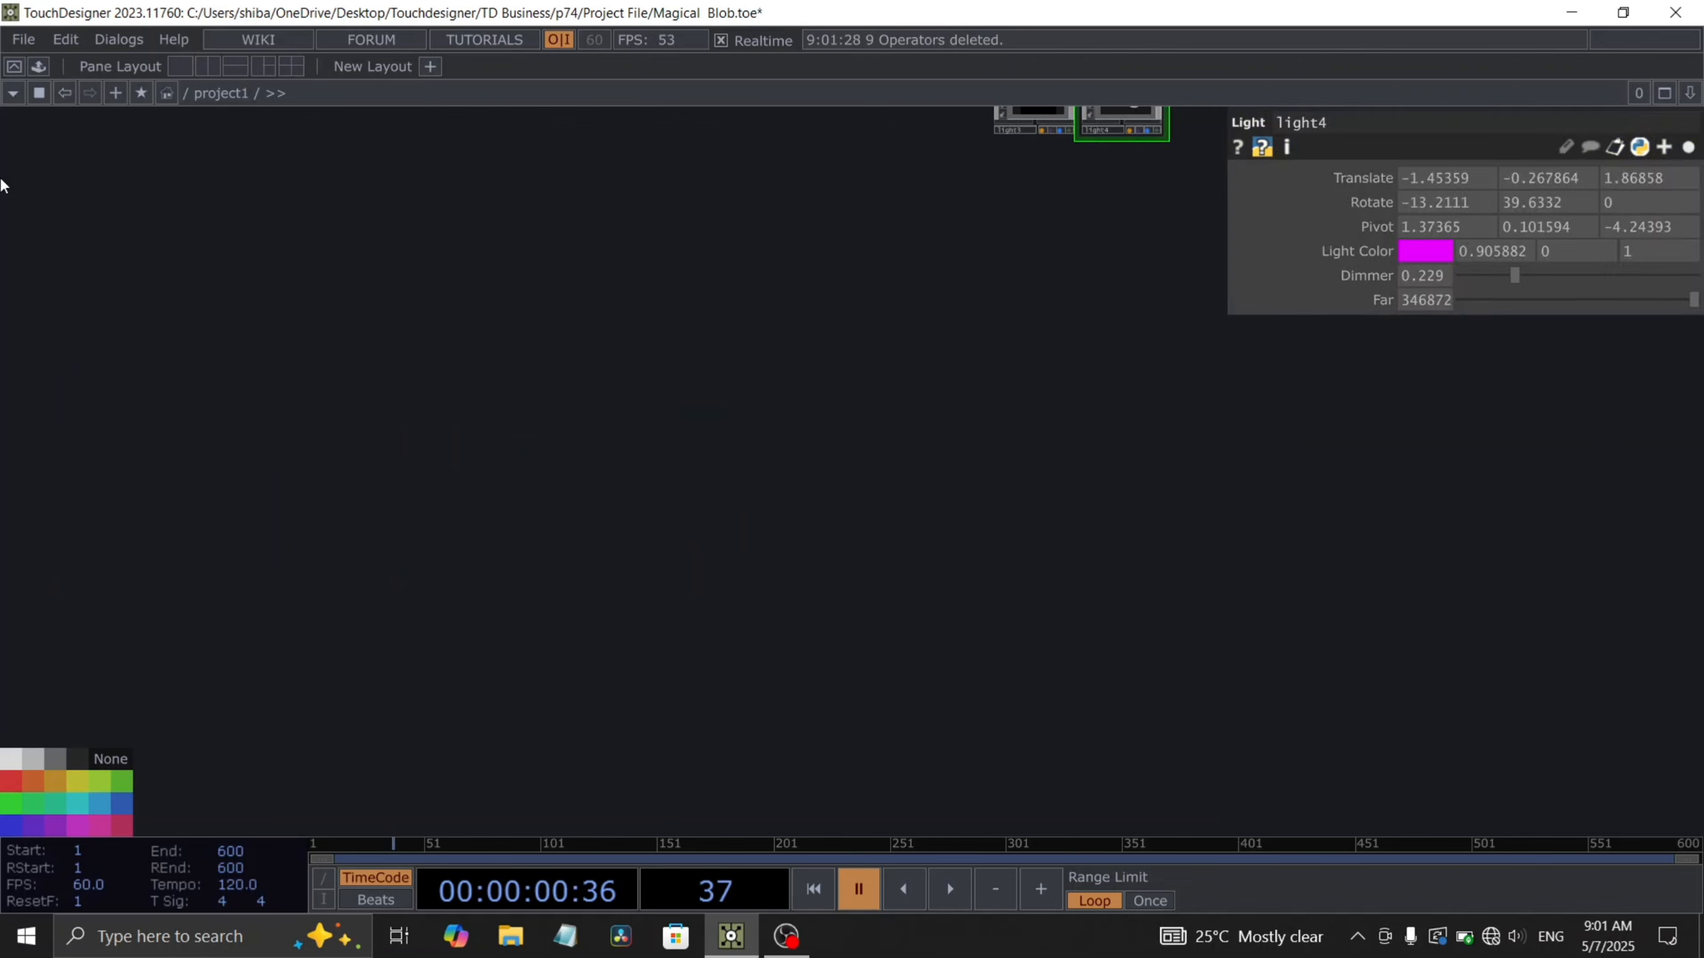
# - Create a new Ramp TOP in the empty network
pyautogui.press('h')
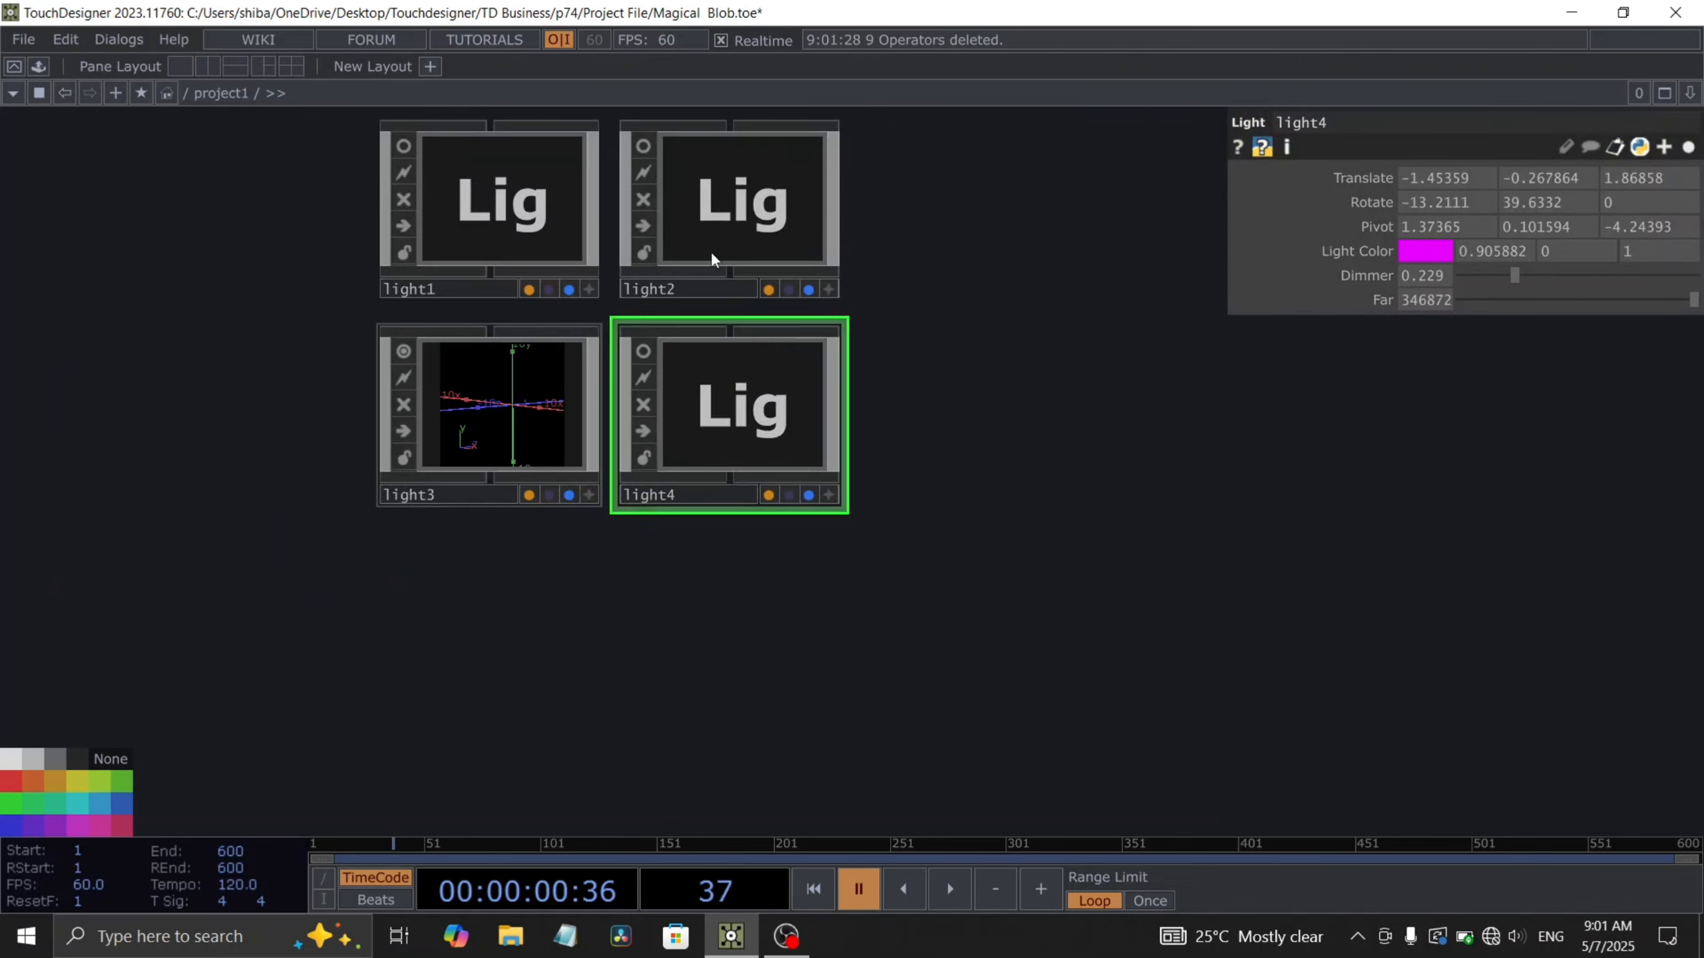
pyautogui.scroll(-5, 829, 506)
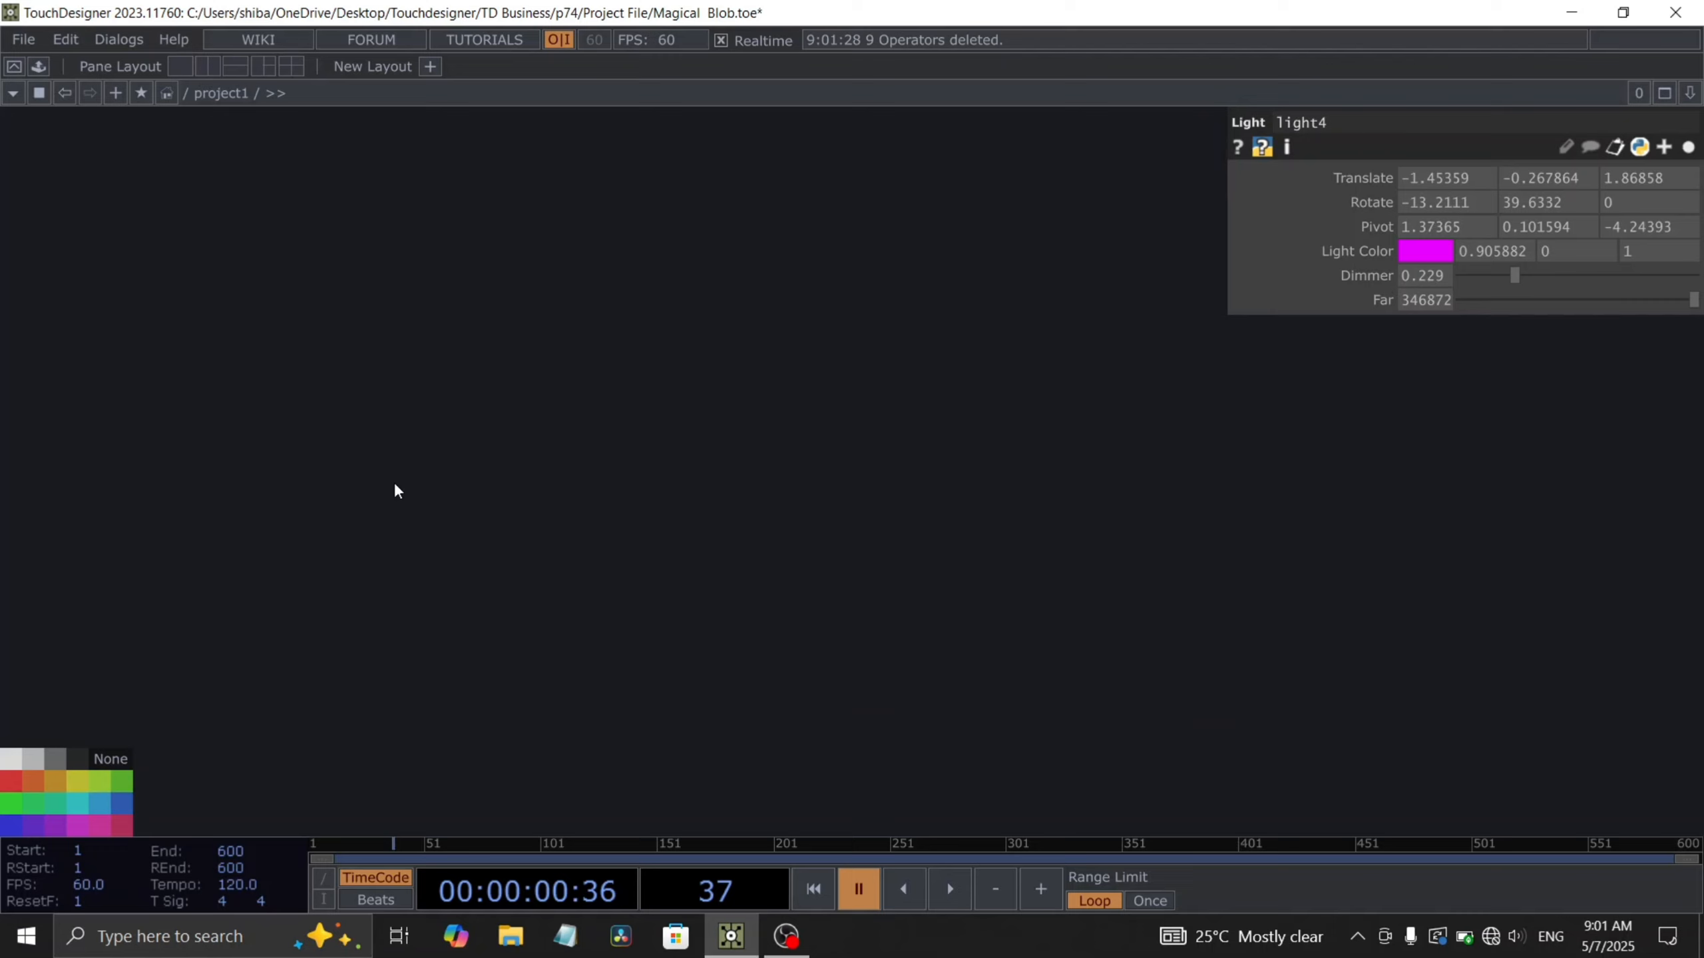
pyautogui.press('Tab')
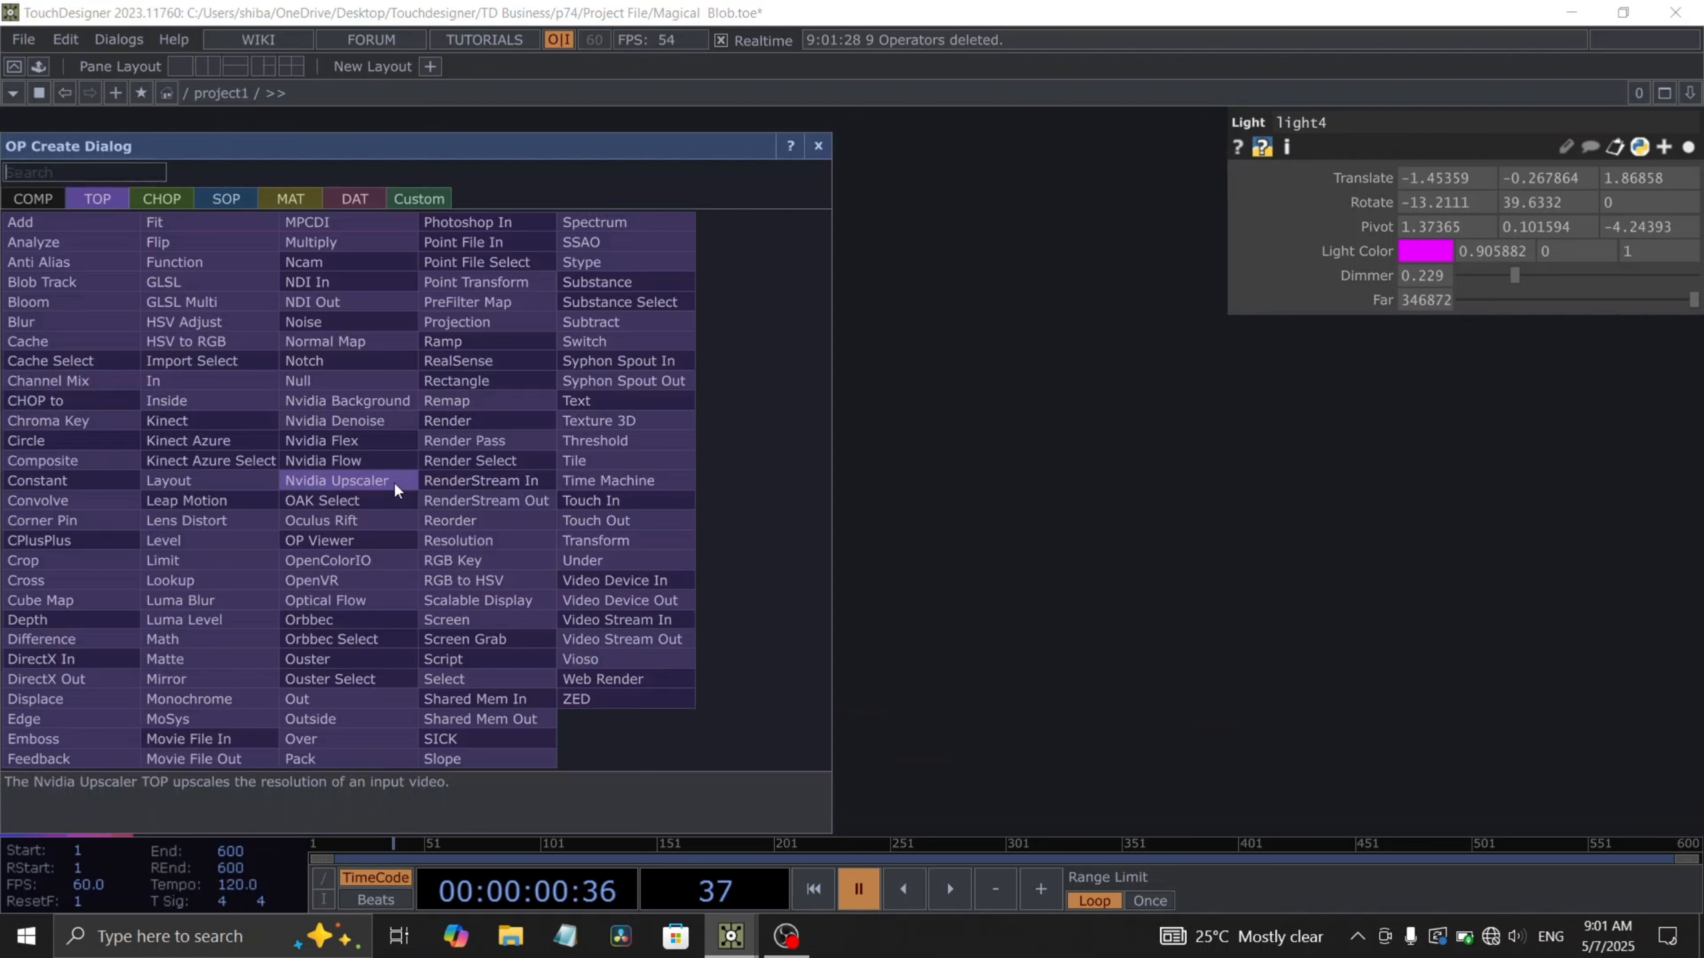
pyautogui.write('ramp')
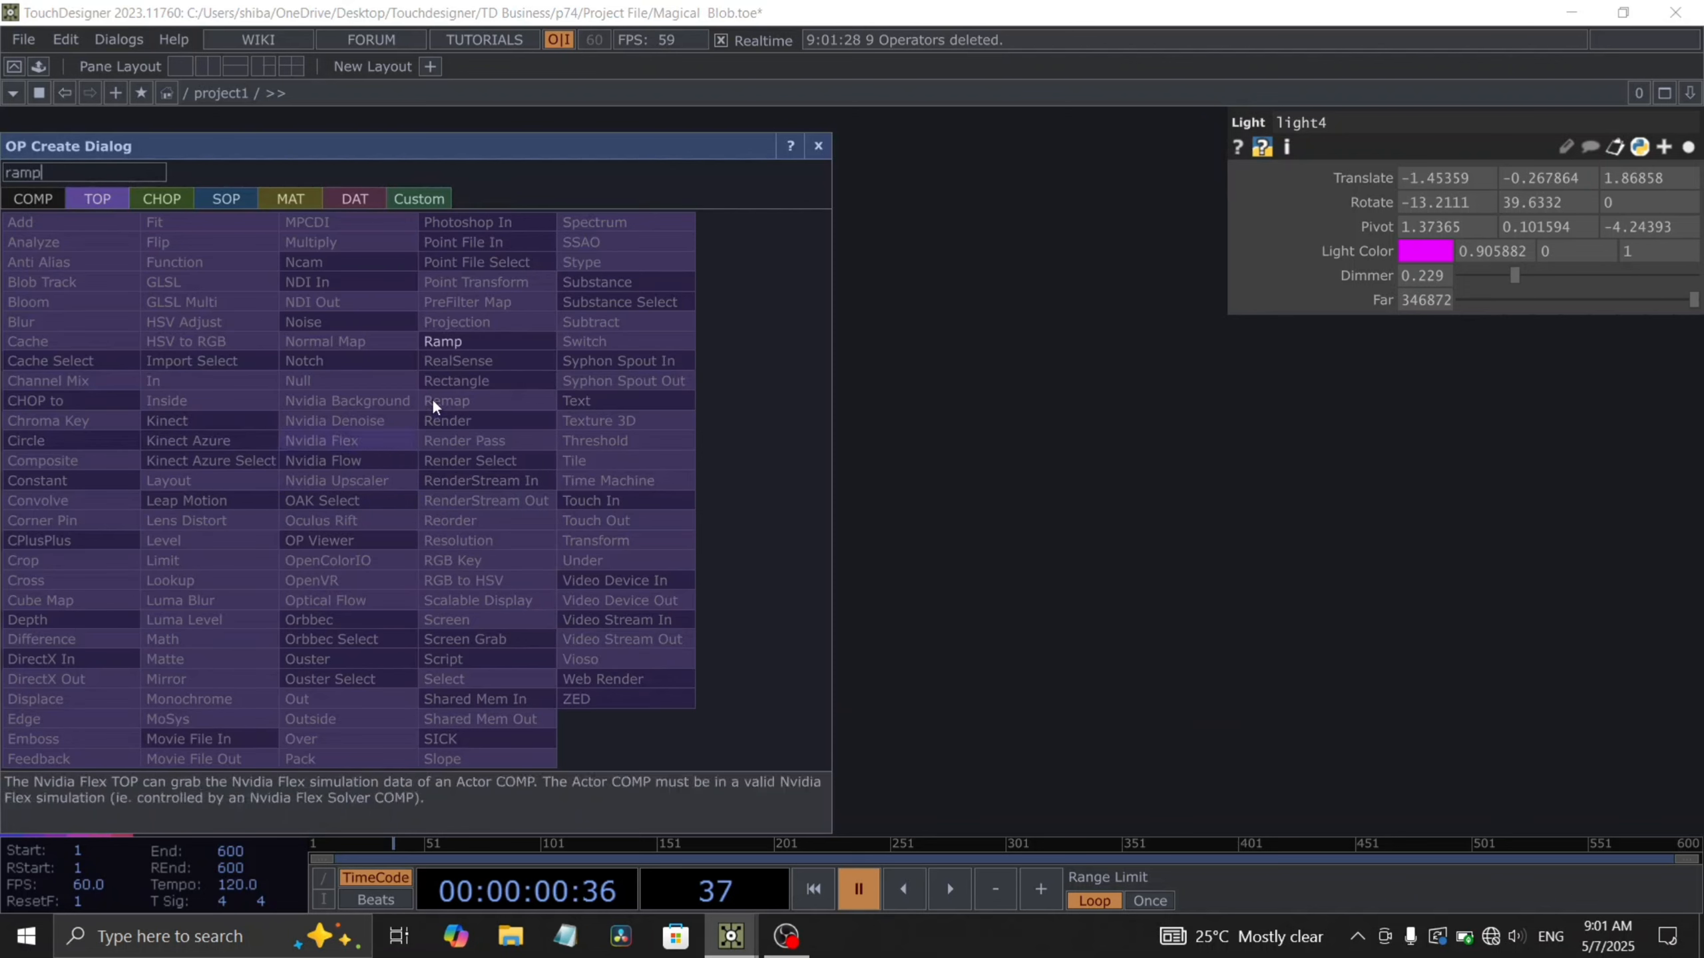
pyautogui.click(457, 335)
pyautogui.click(467, 447)
pyautogui.scroll(5, 462, 470)
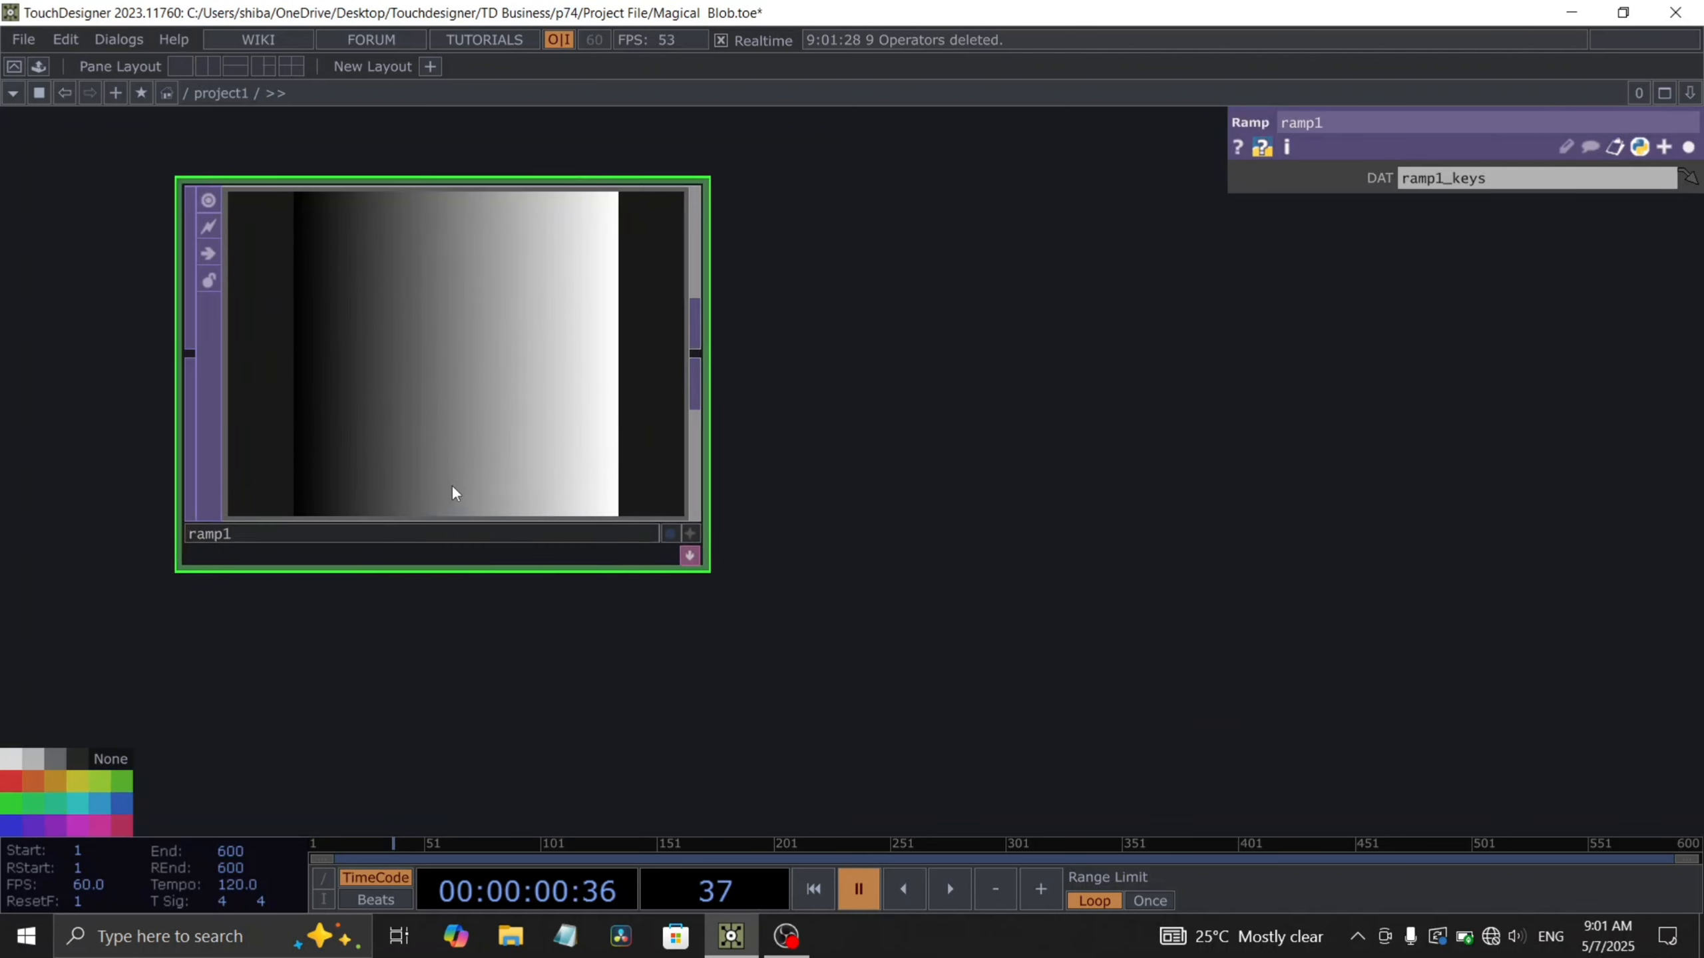
# - Set the ramp's output resolution to 1280 x 720
pyautogui.moveTo(1441, 183)
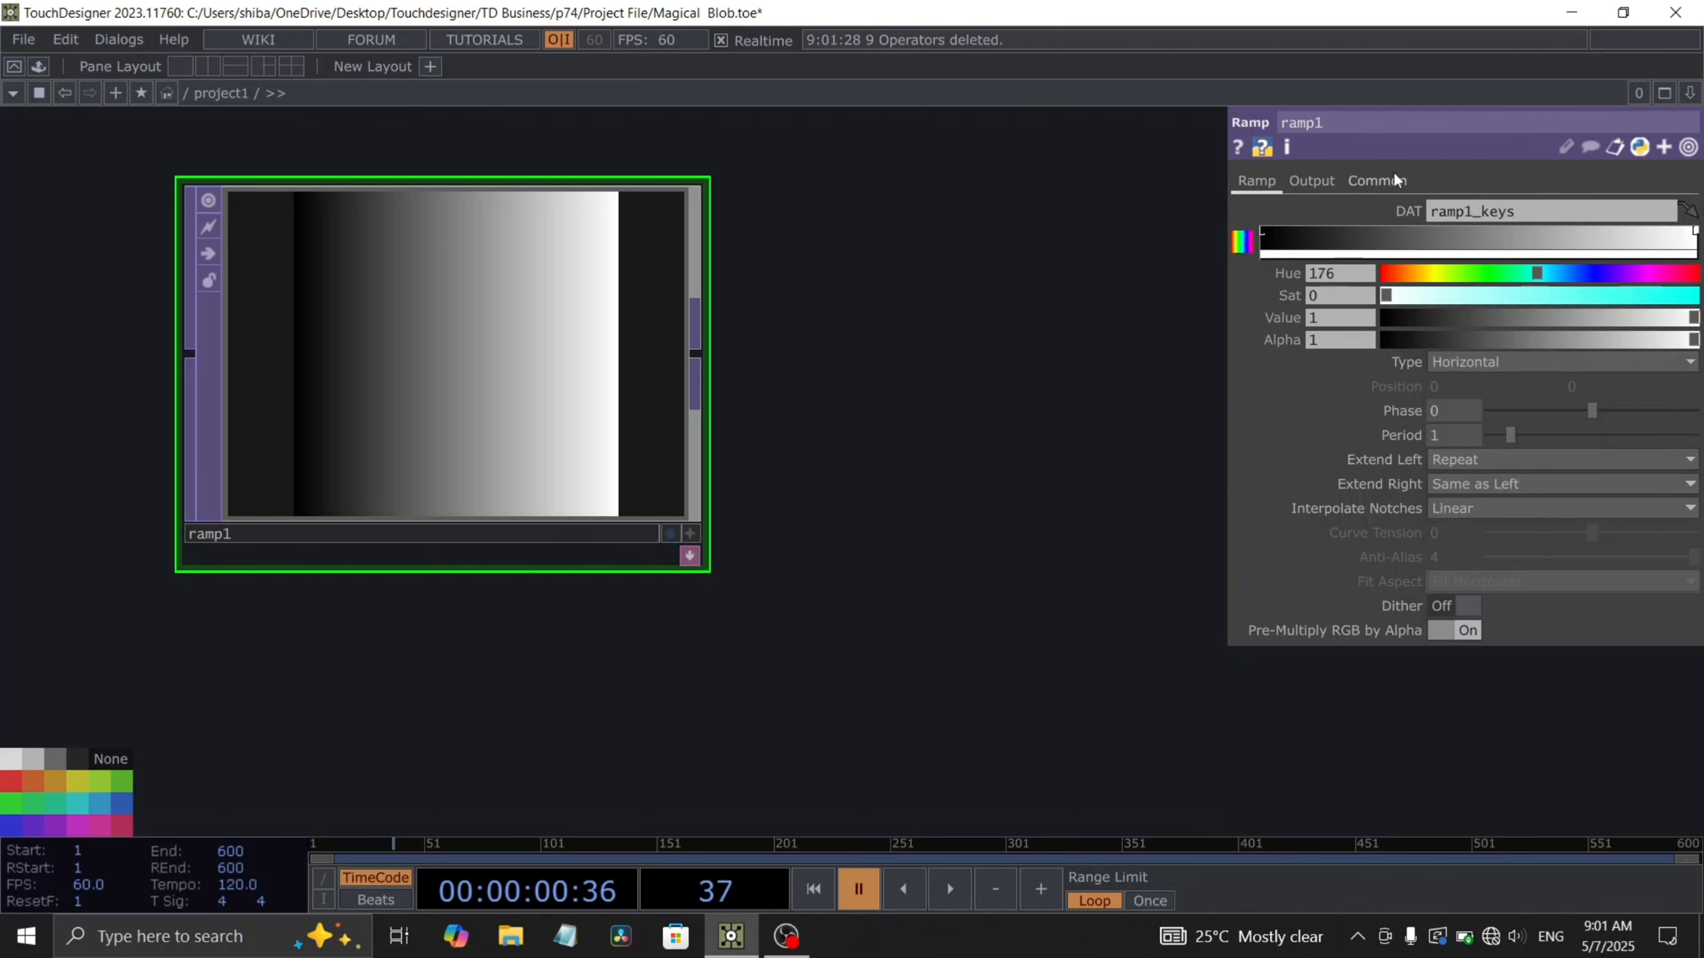
pyautogui.click(1375, 180)
pyautogui.click(1687, 235)
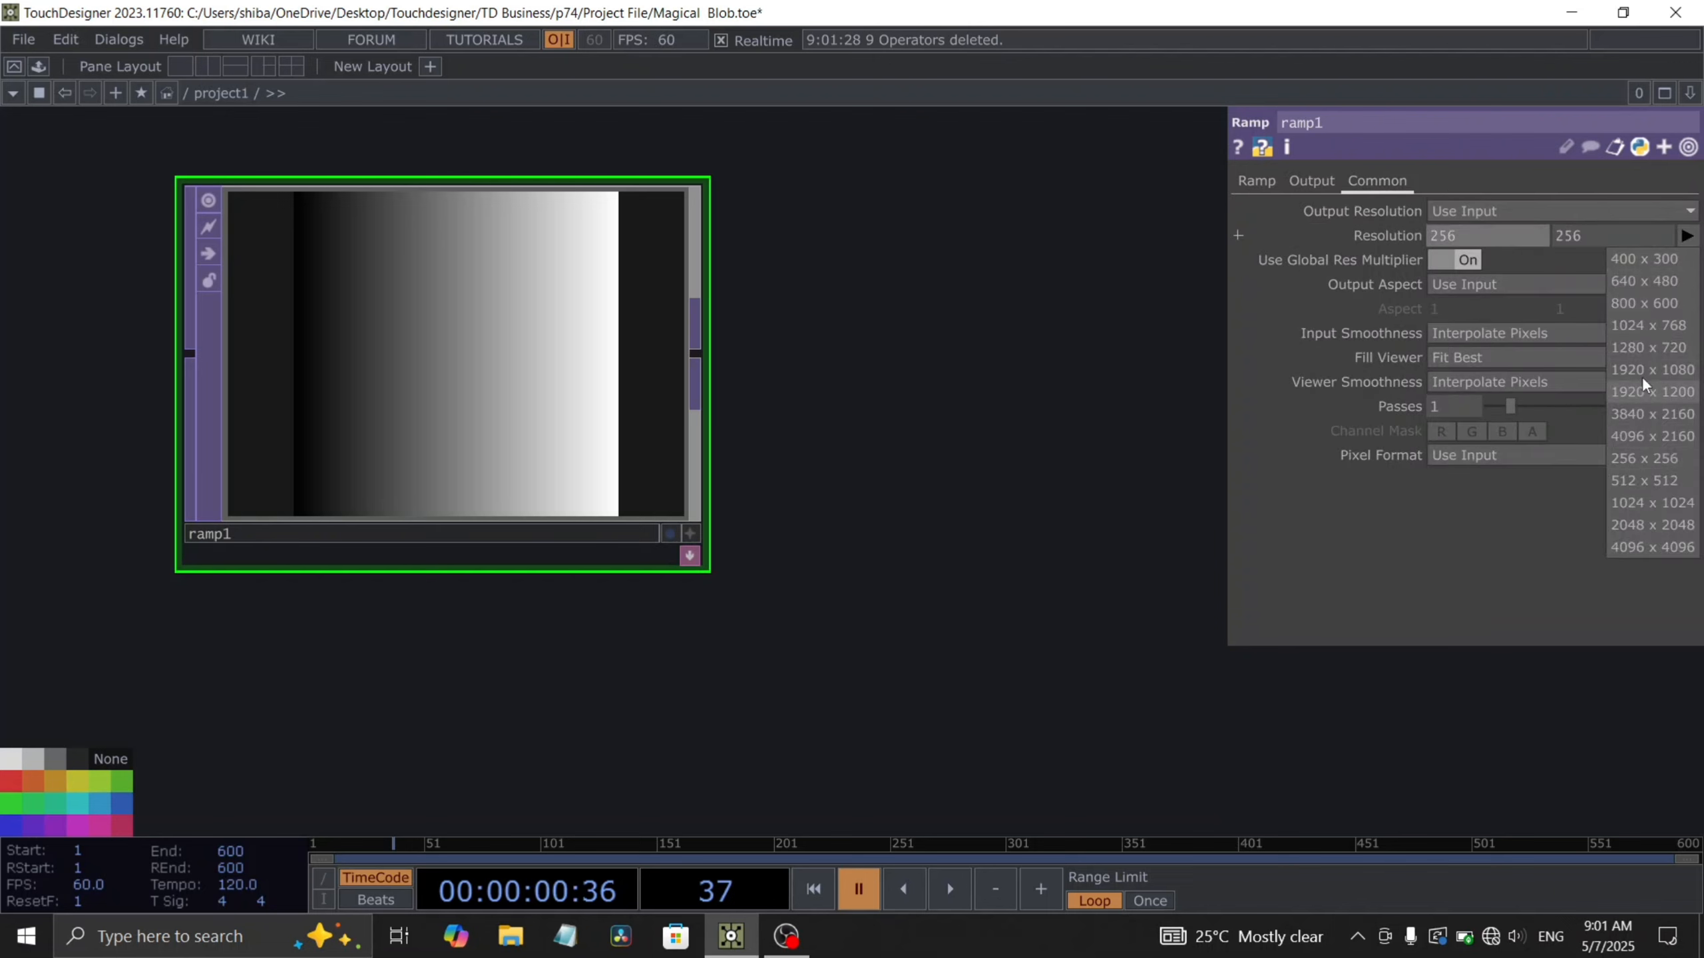
pyautogui.click(1641, 348)
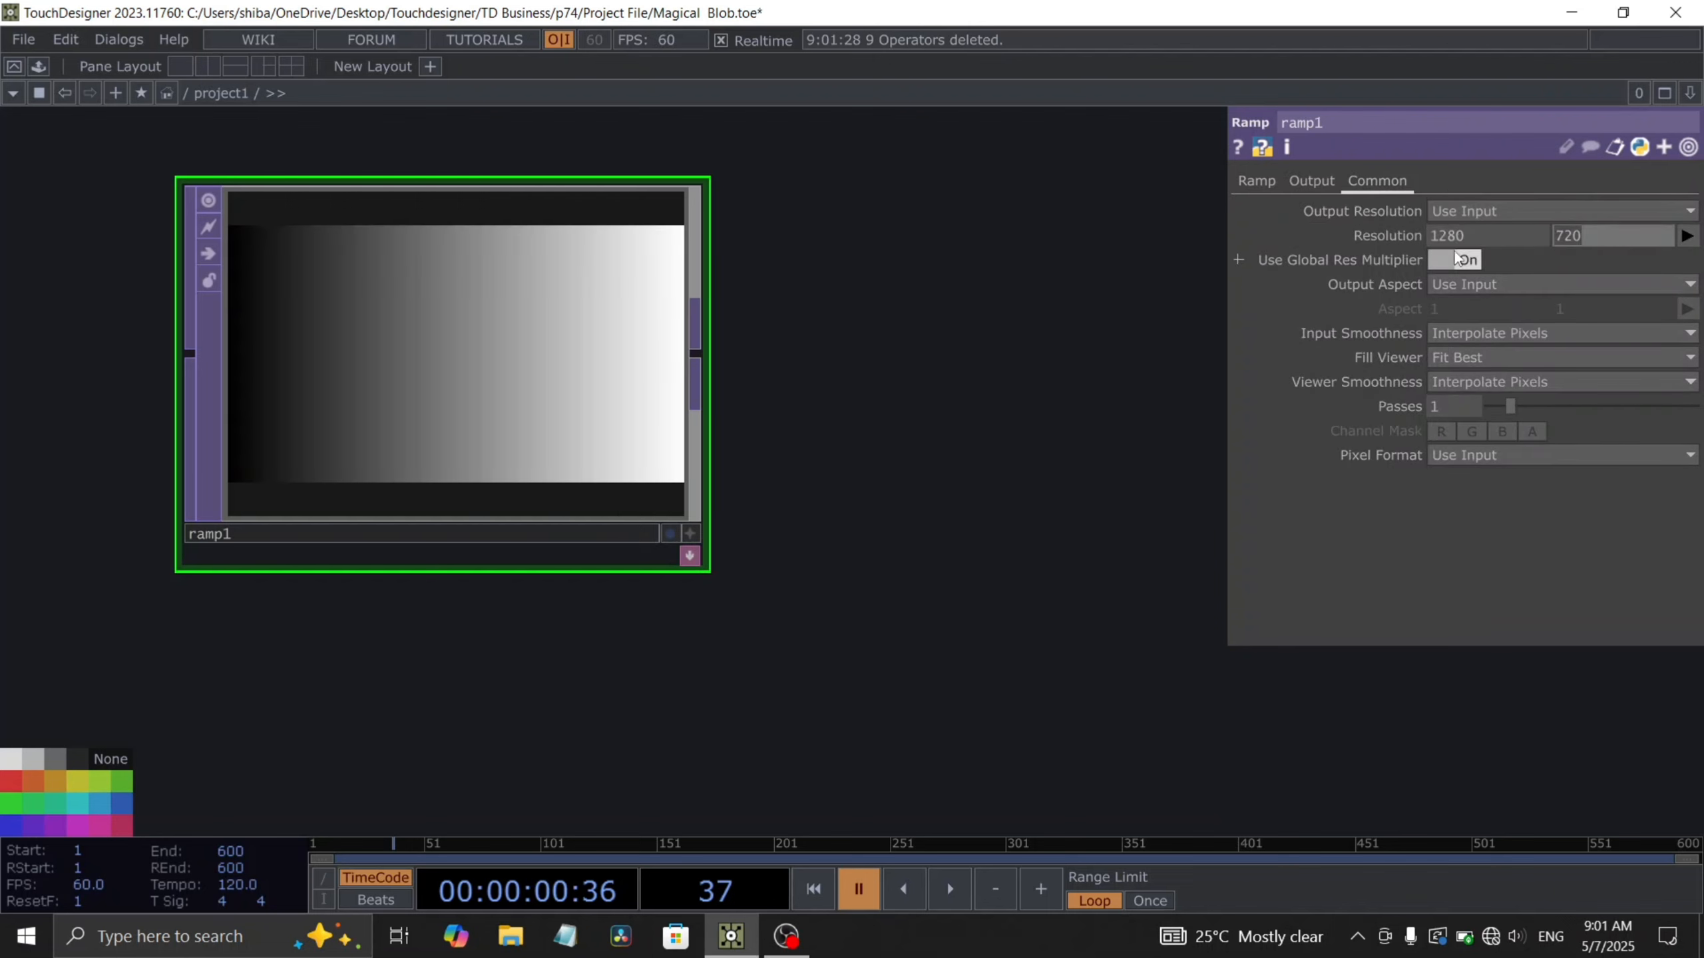
pyautogui.write('1280')
pyautogui.press('Return')
# - Set the ramp's type to Vertical
pyautogui.click(1241, 179)
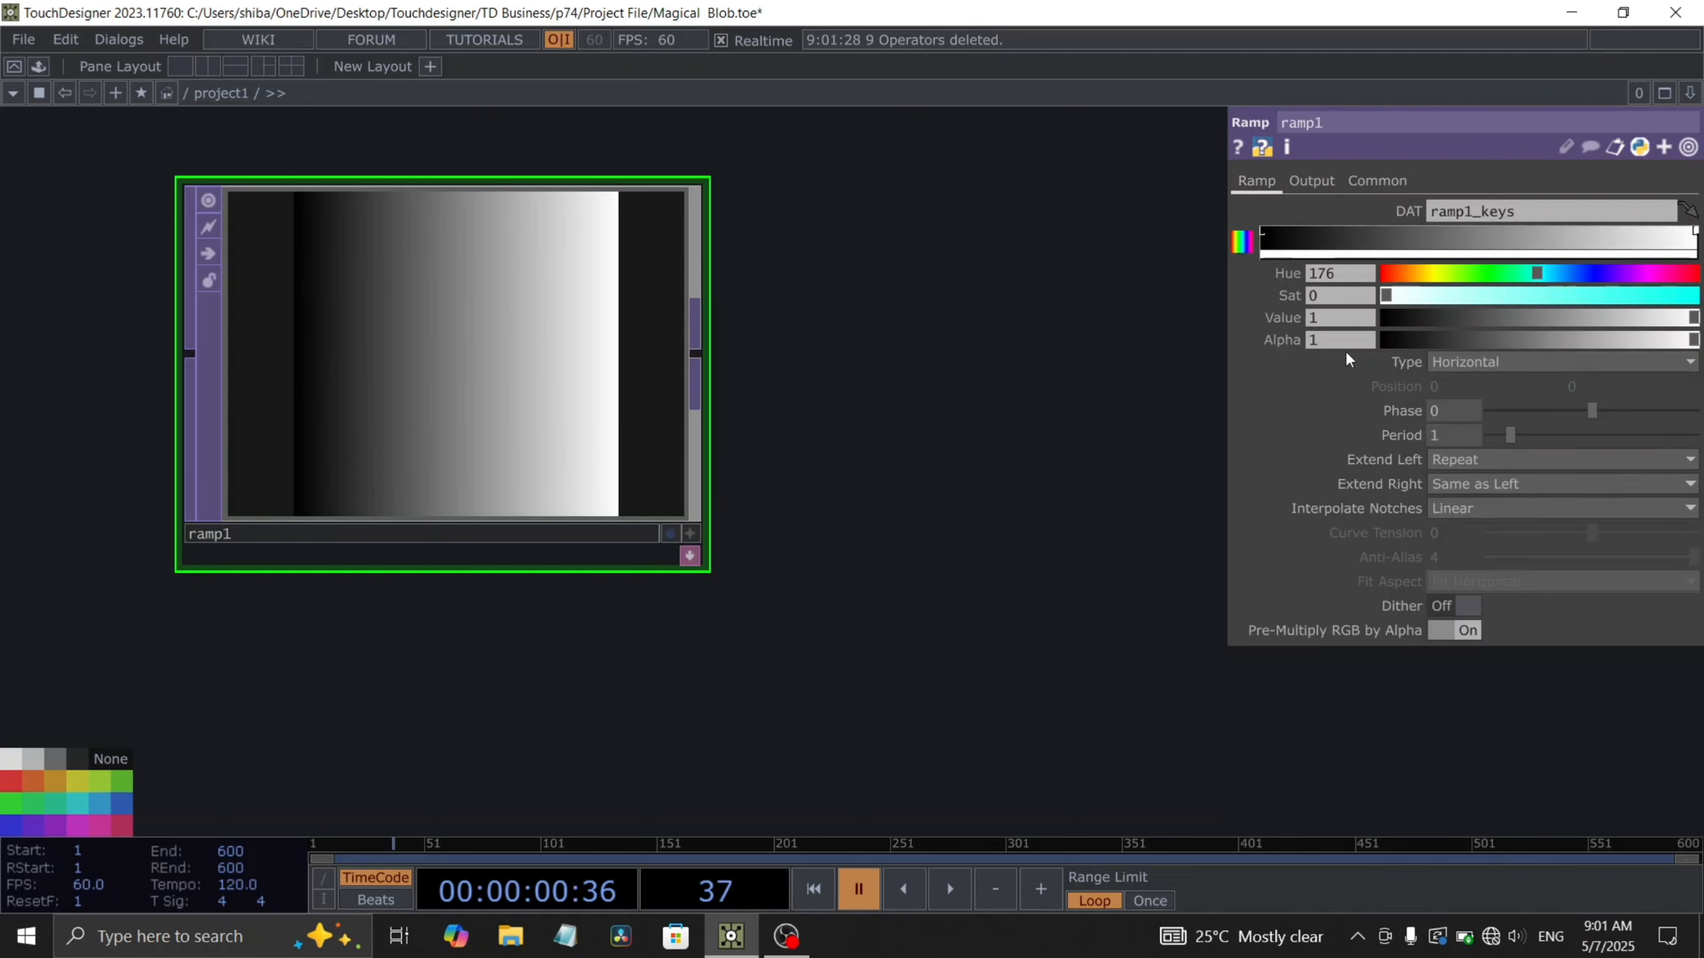
pyautogui.click(1480, 359)
pyautogui.click(1465, 384)
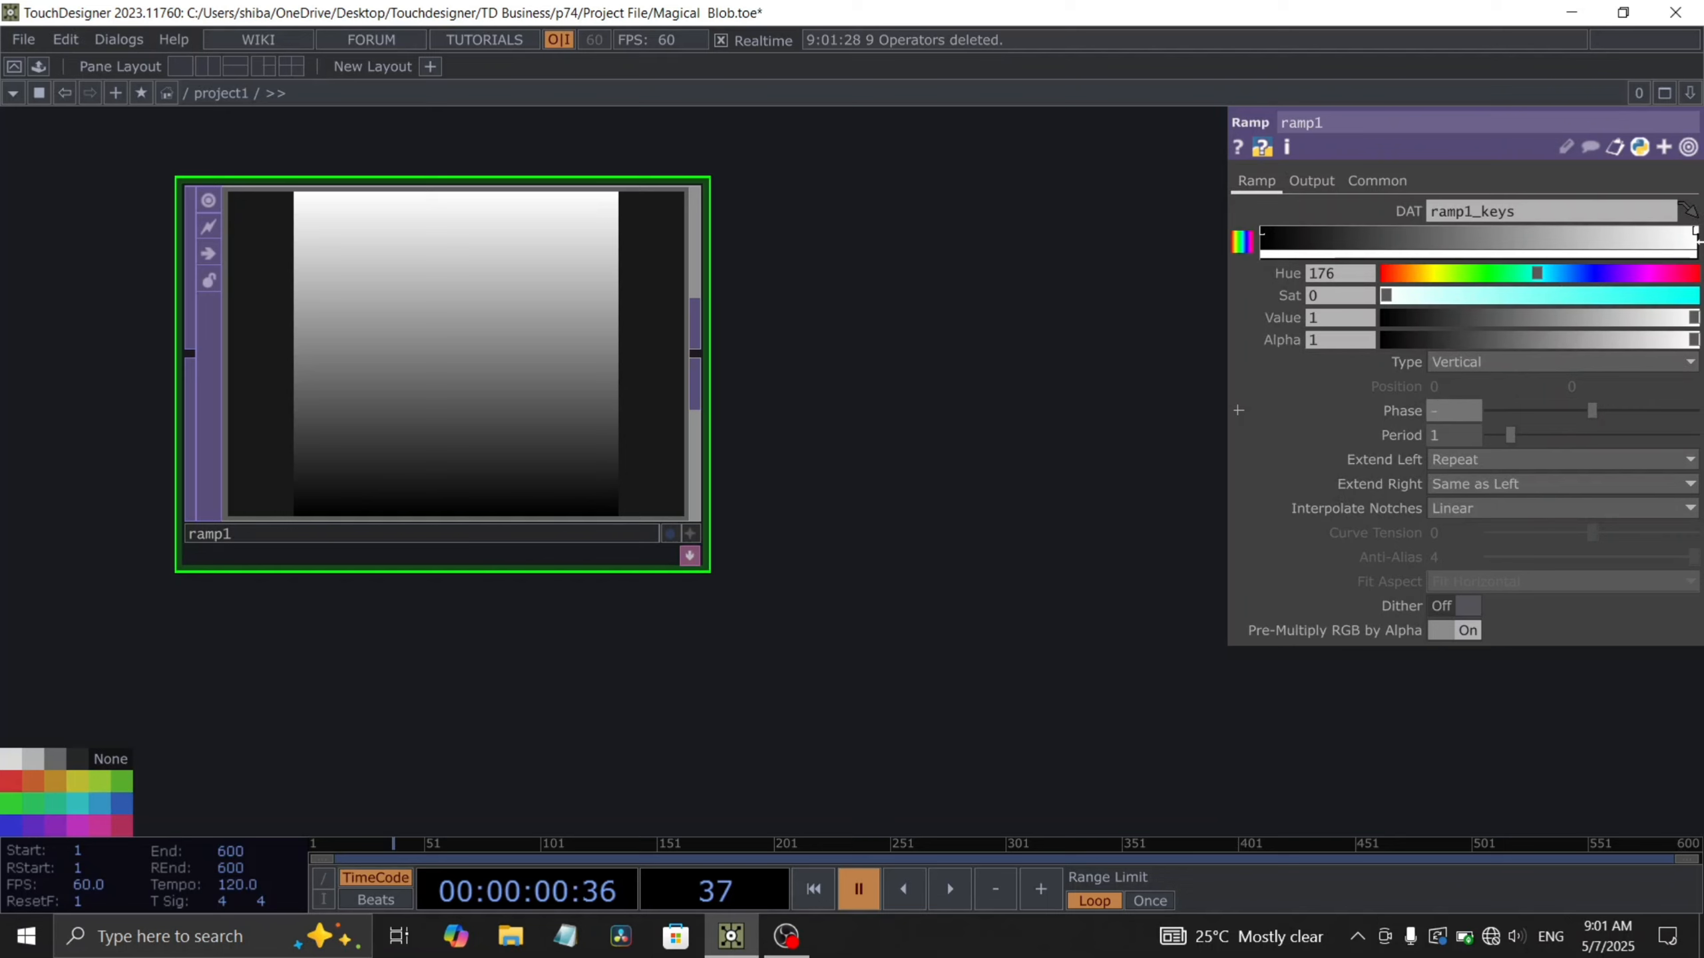
# - Set the ramp's period to .05 and Extend Left to Mirror
pyautogui.press('Return')
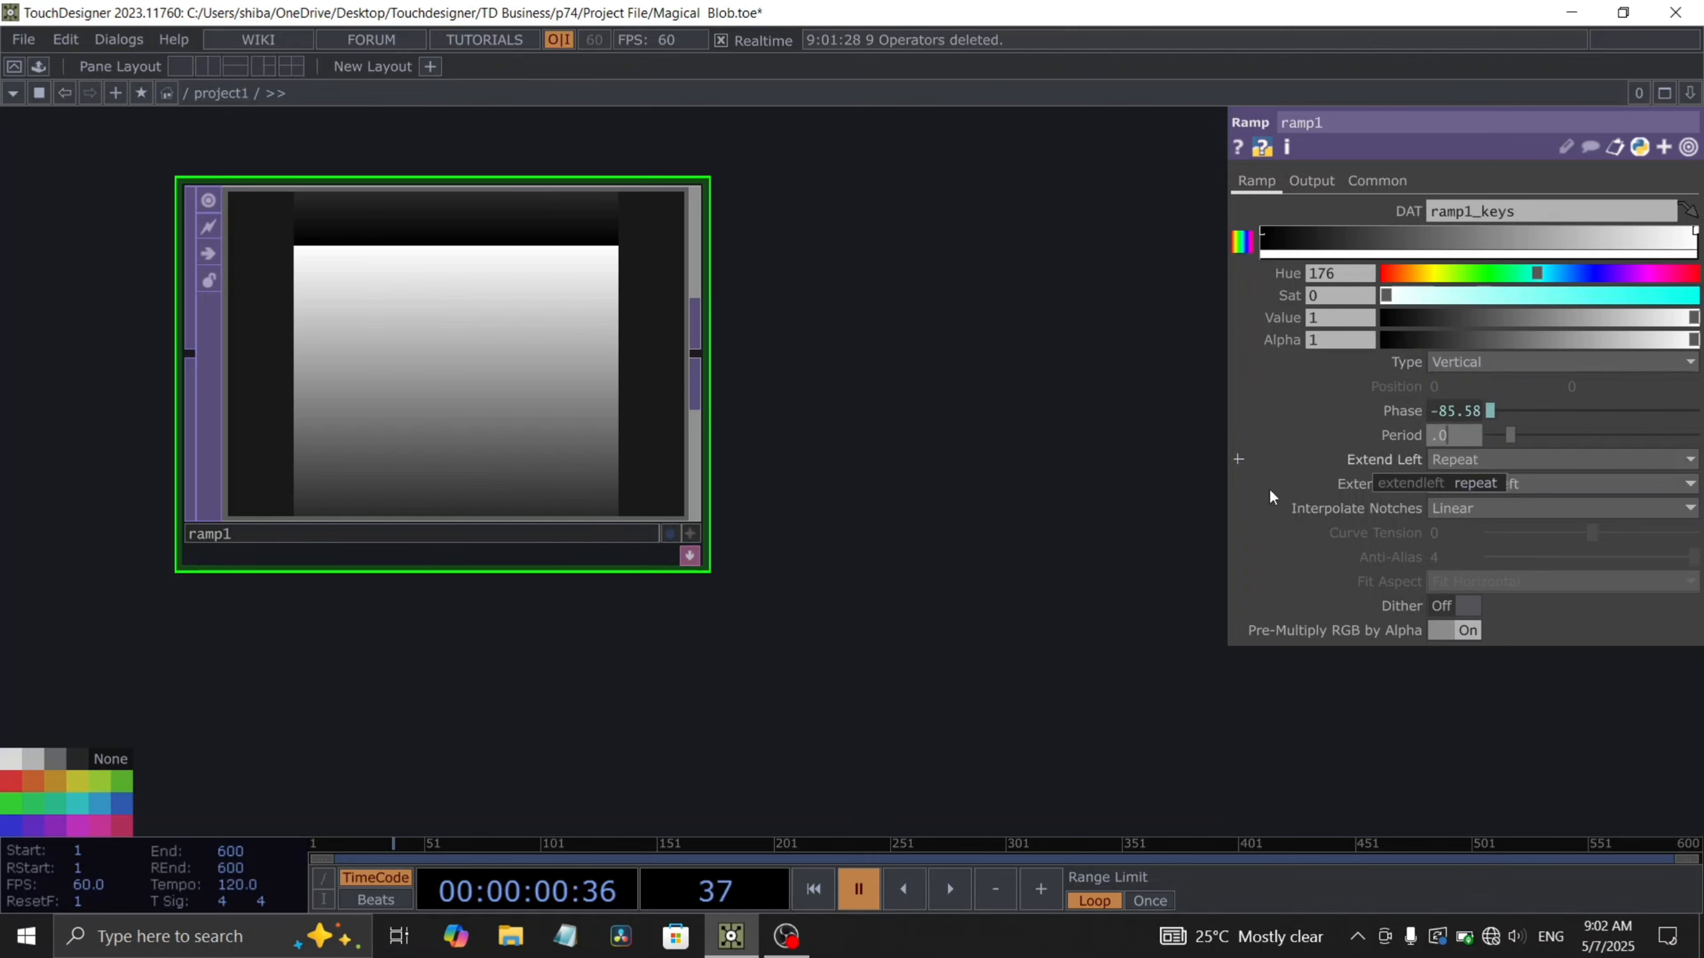
pyautogui.press('Return')
pyautogui.click(1469, 459)
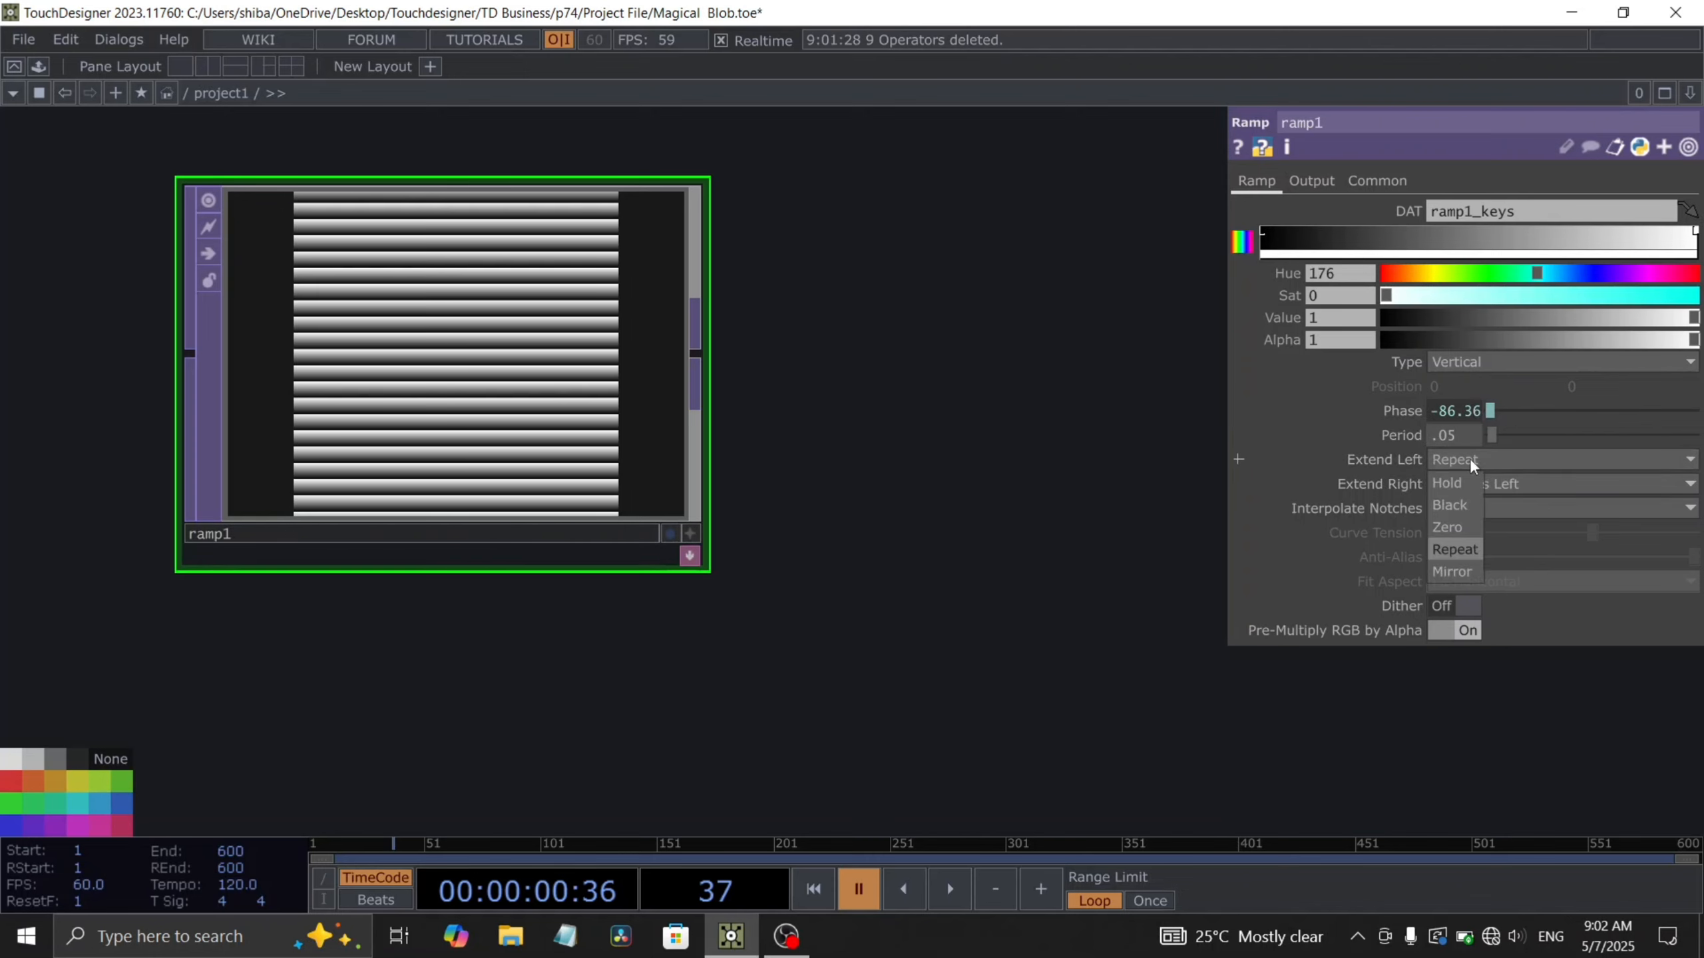
pyautogui.click(1451, 571)
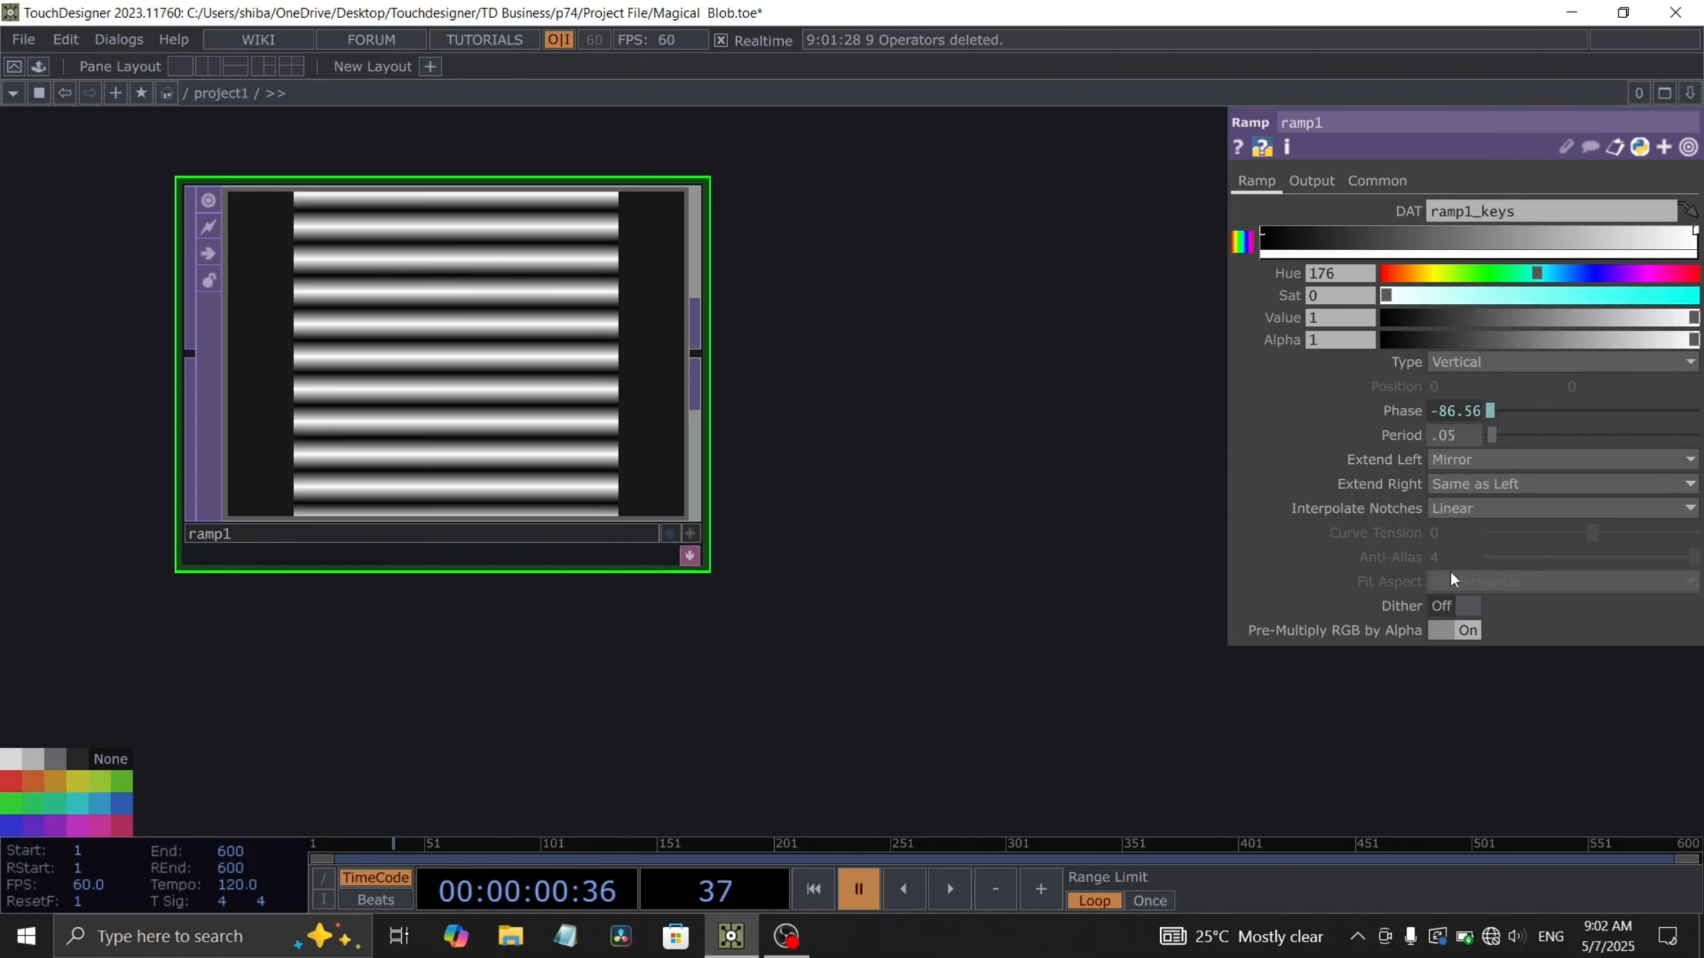
# - Add a second Ramp TOP connected to the first ramp's output
pyautogui.scroll(3, 404, 437)
pyautogui.scroll(-4, 503, 326)
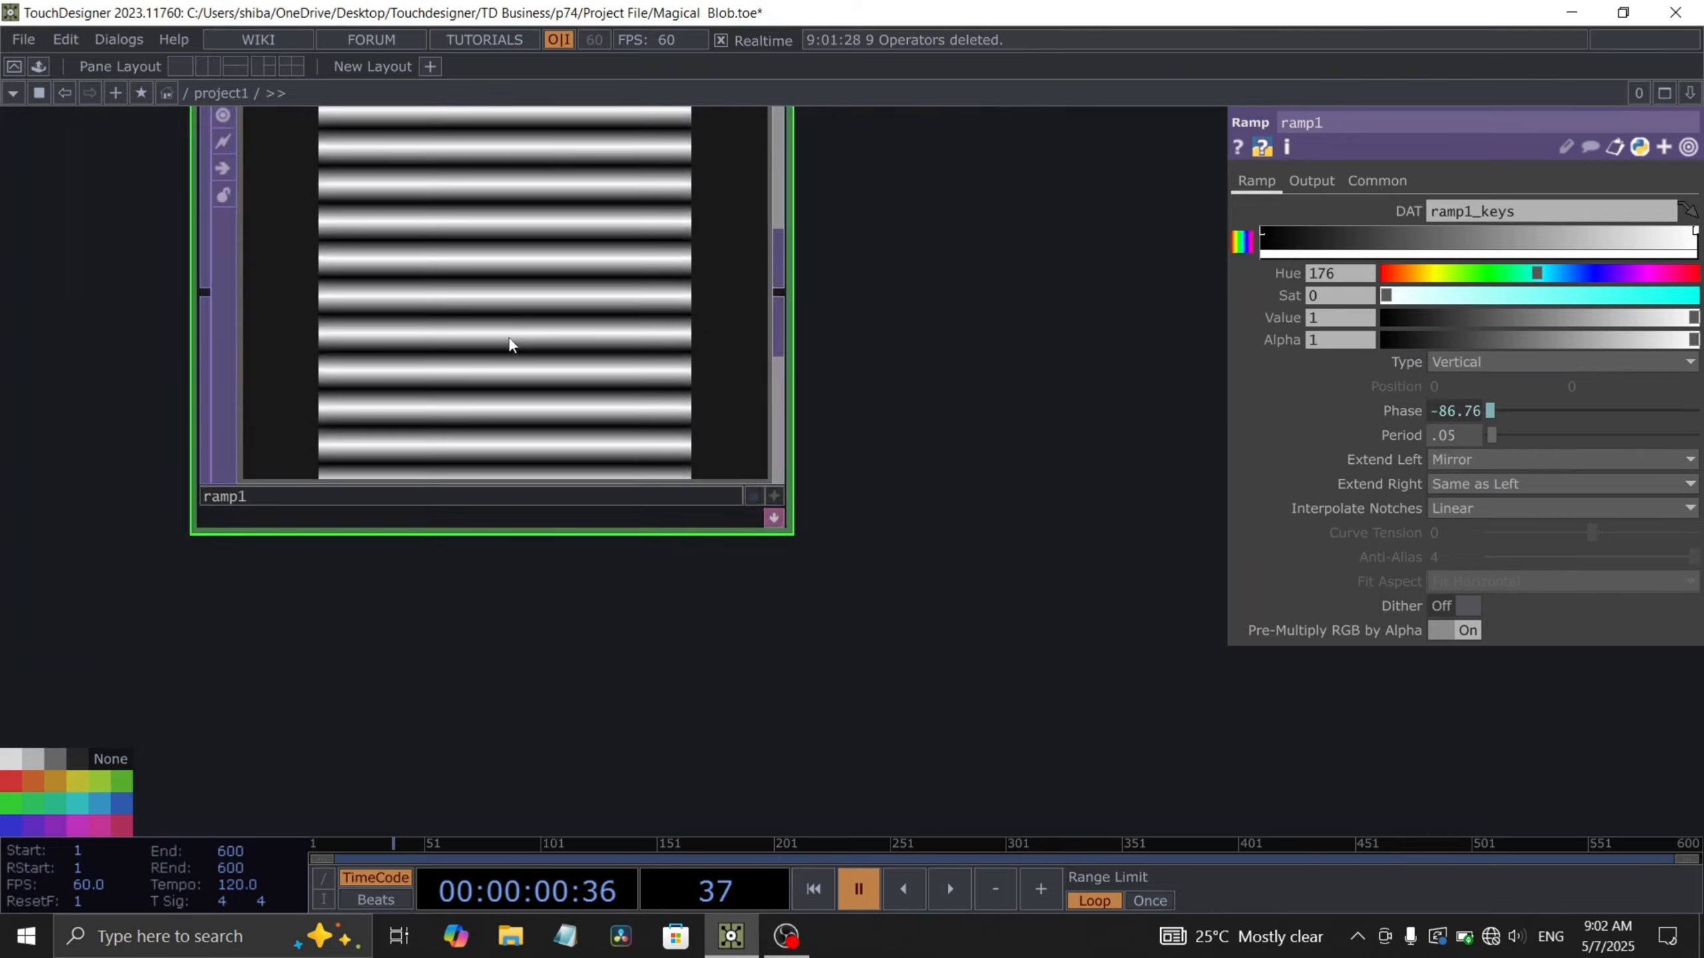
pyautogui.moveTo(991, 339); pyautogui.dragTo(1007, 523)
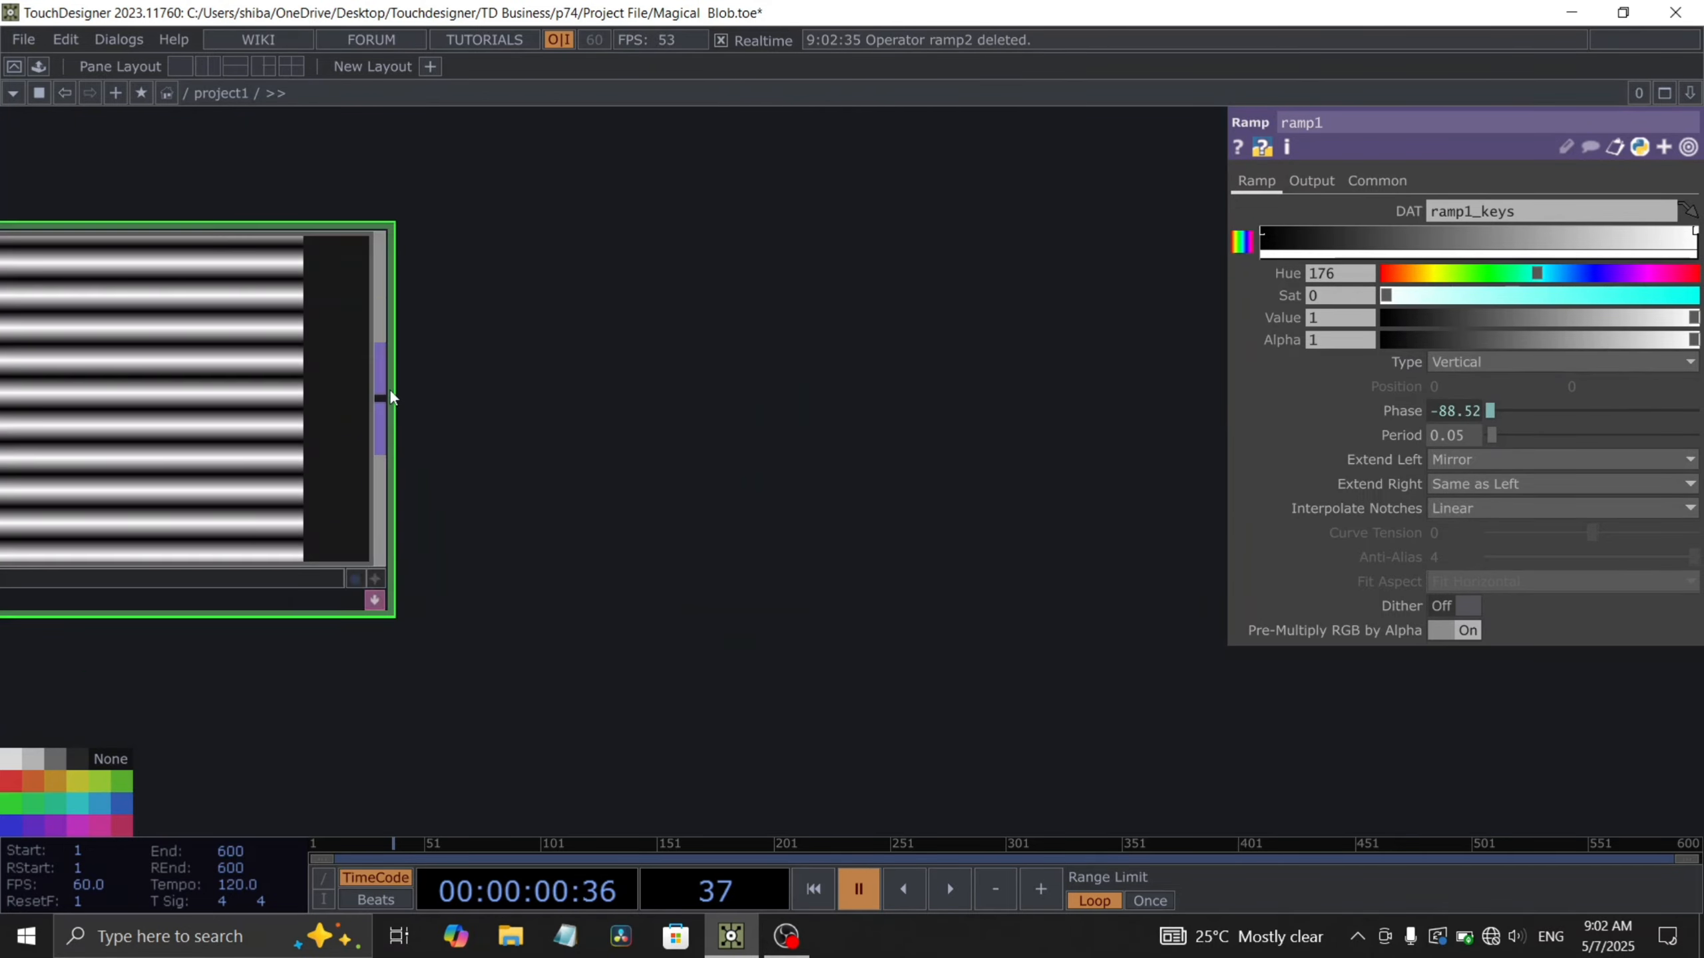
pyautogui.rightClick(390, 390)
pyautogui.write('r')
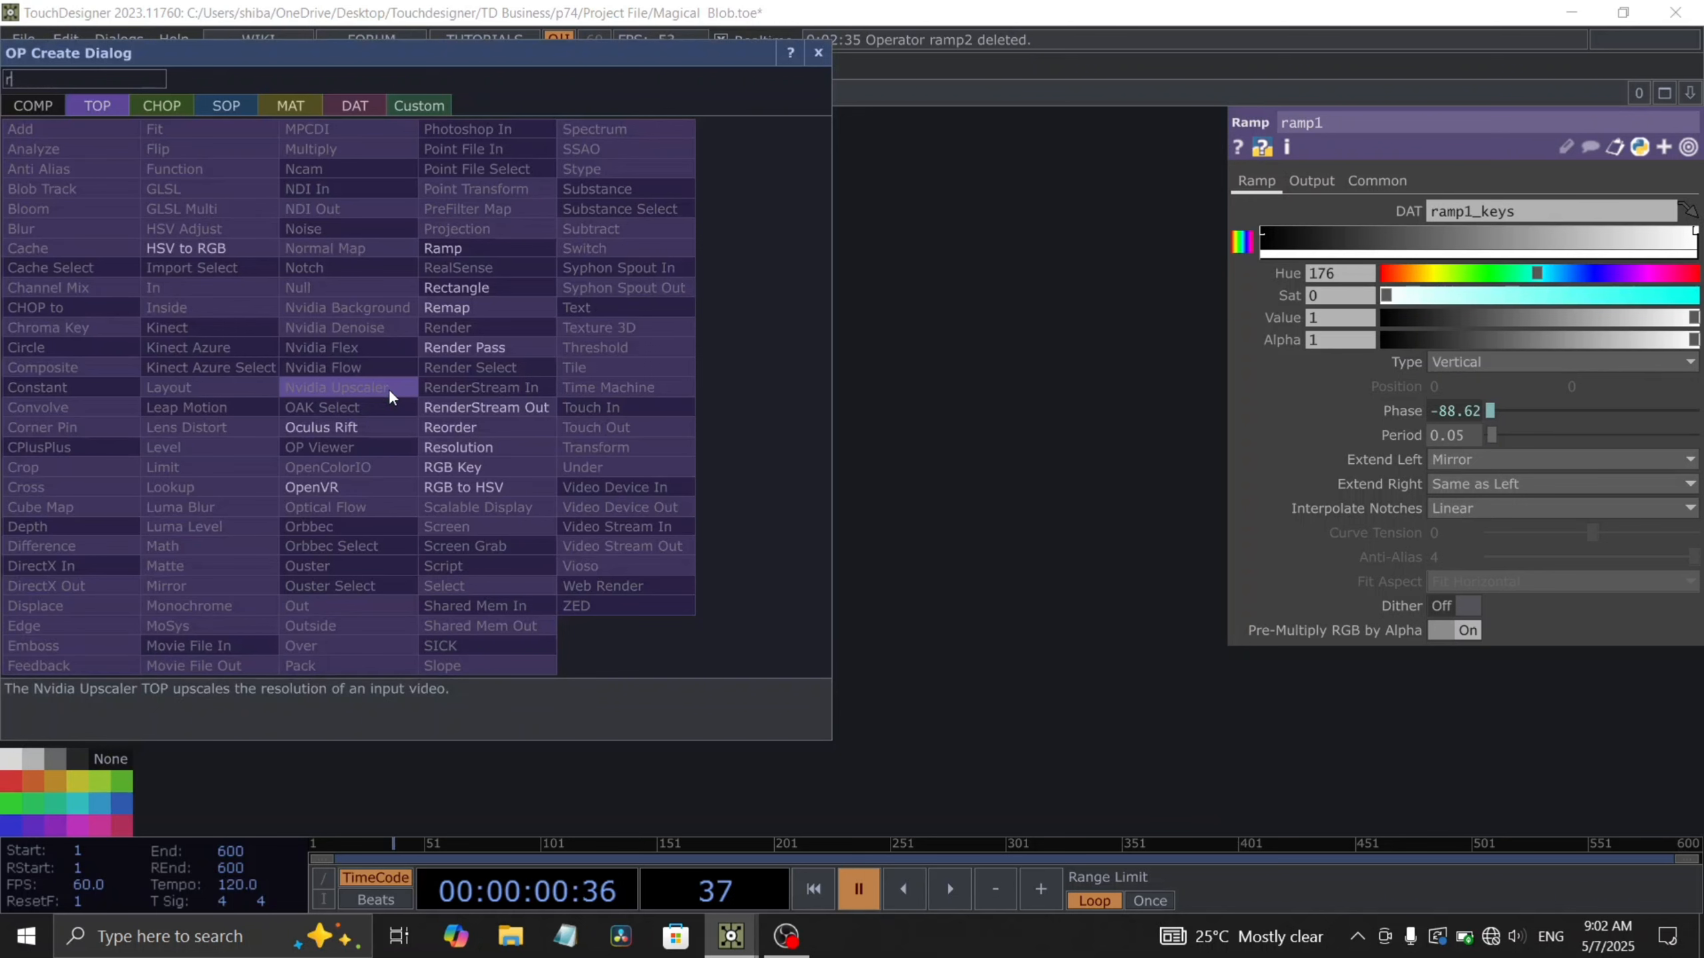
pyautogui.write('am')
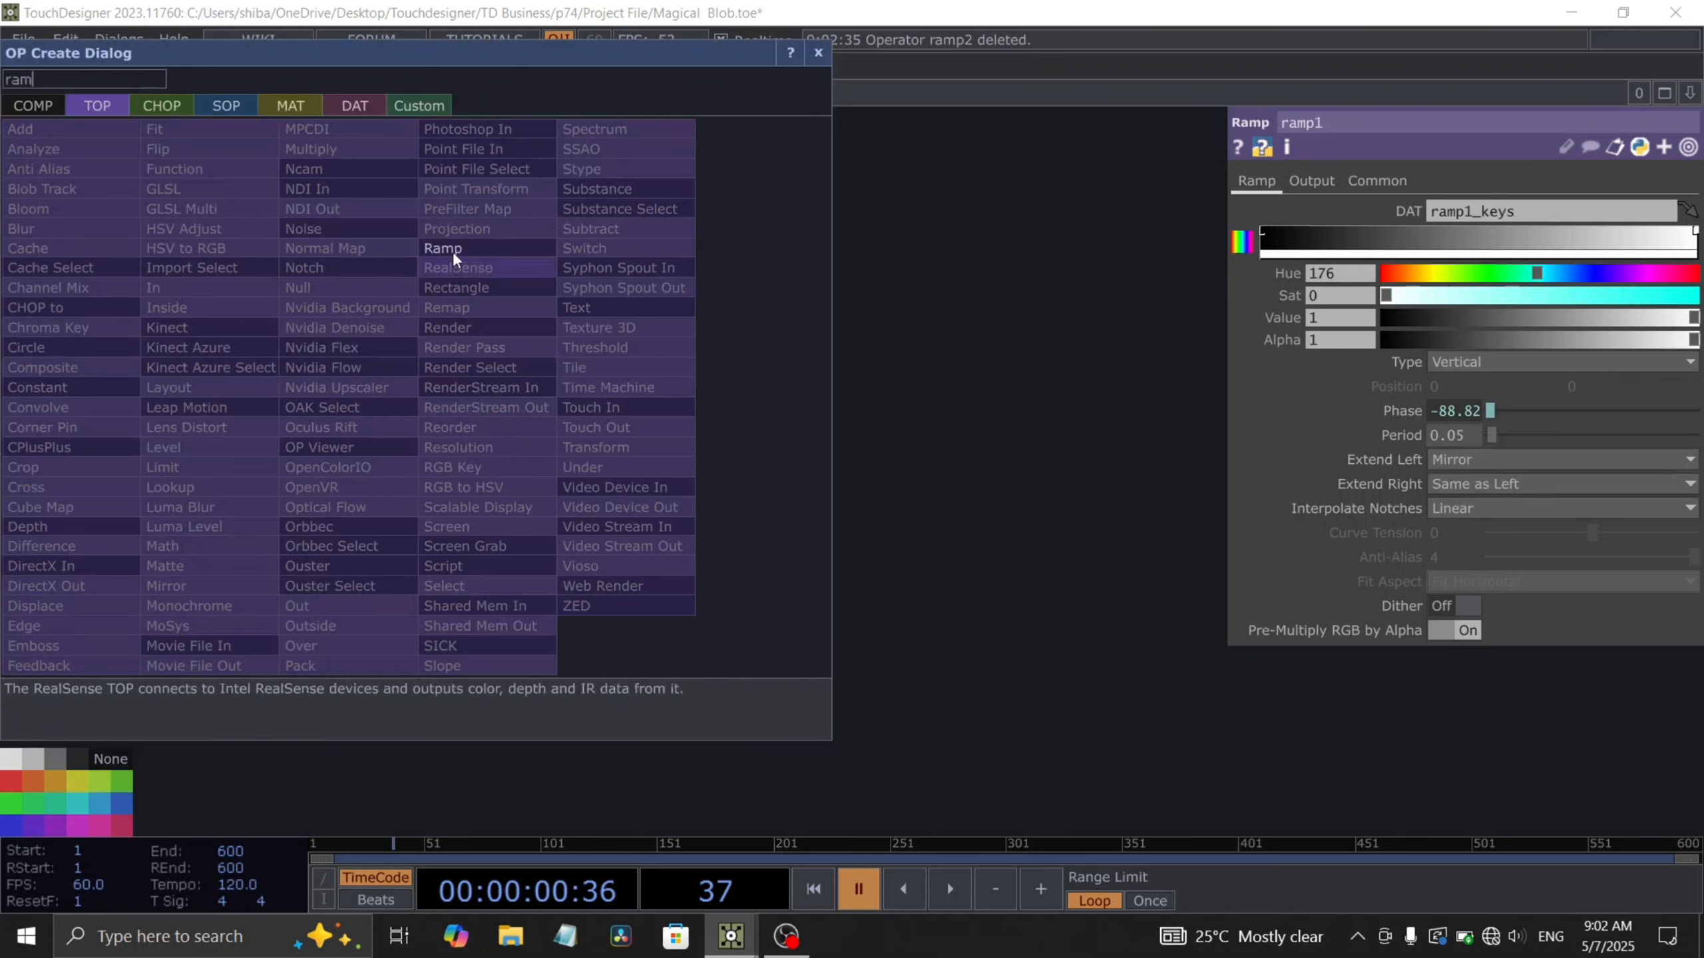
pyautogui.click(459, 246)
pyautogui.click(822, 405)
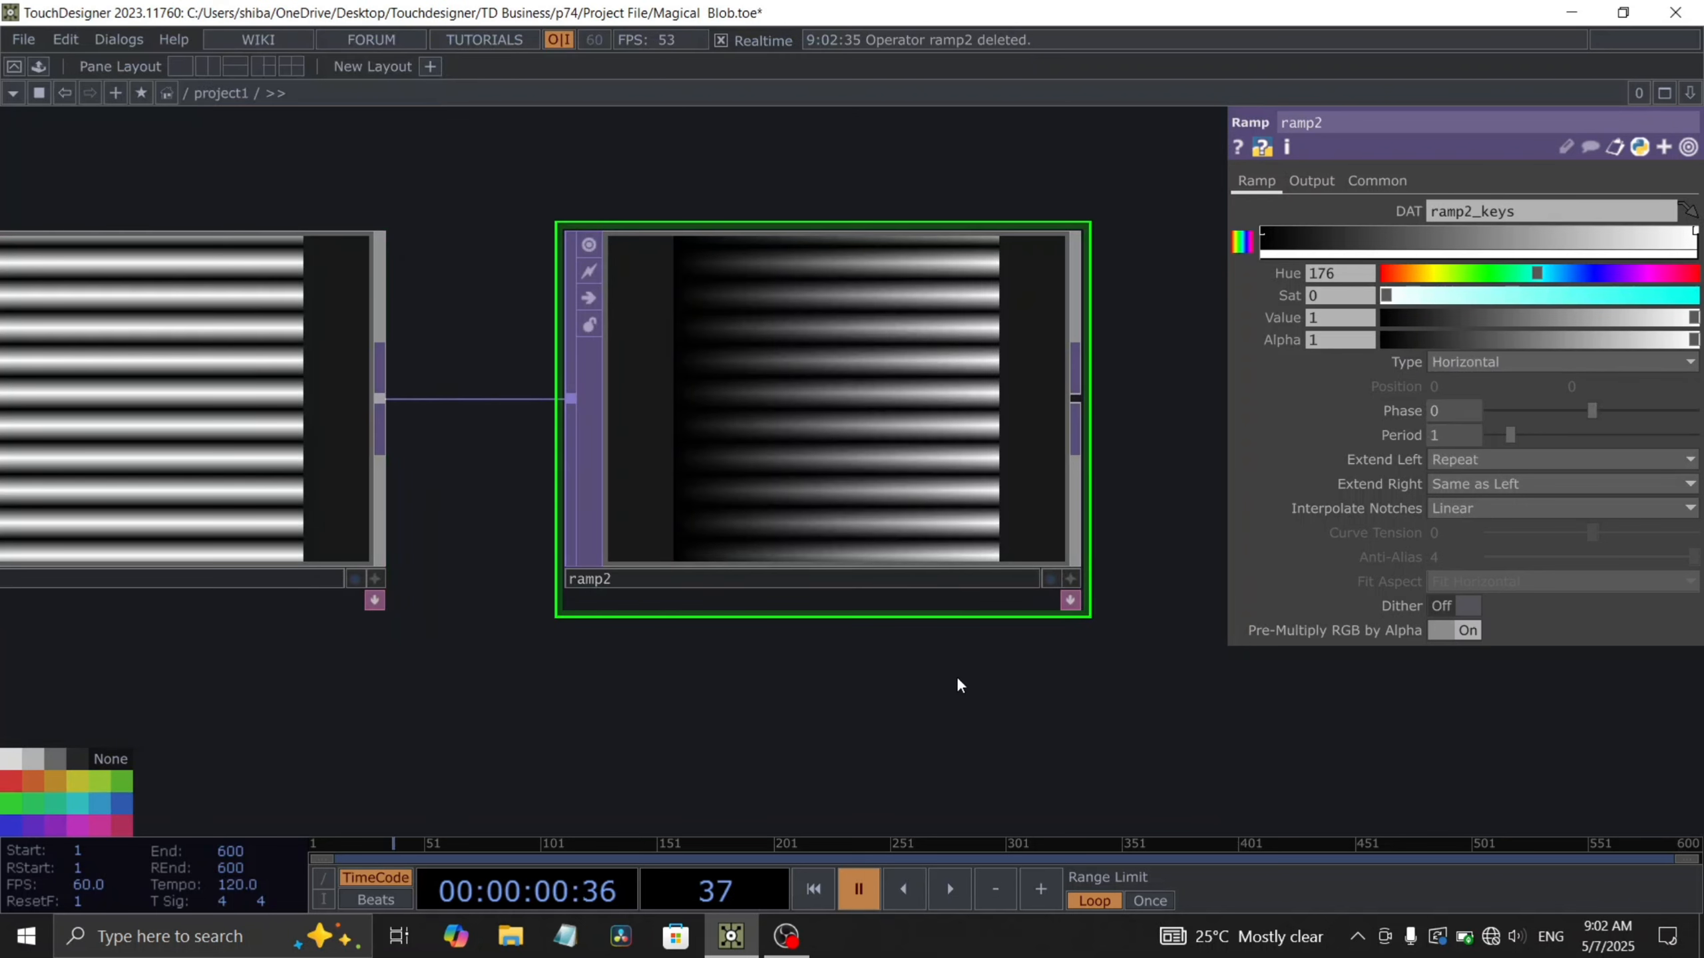
# - Set the second ramp's type to Vertical
pyautogui.moveTo(957, 679); pyautogui.dragTo(800, 611)
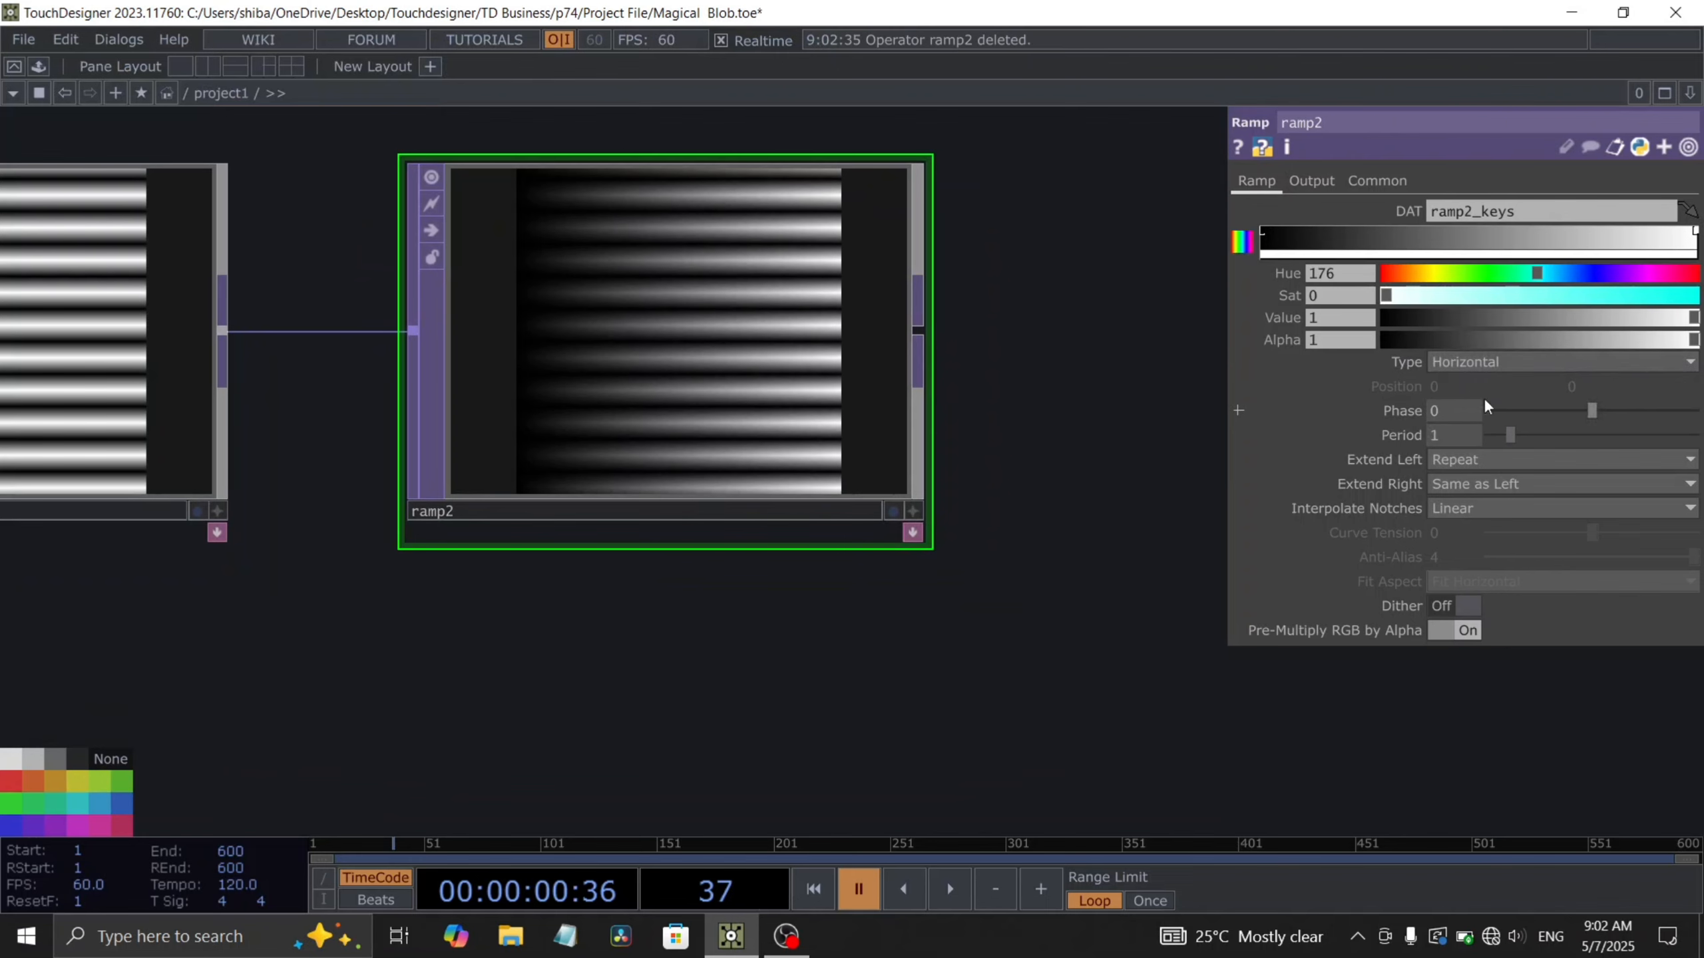
pyautogui.scroll(-2, 562, 536)
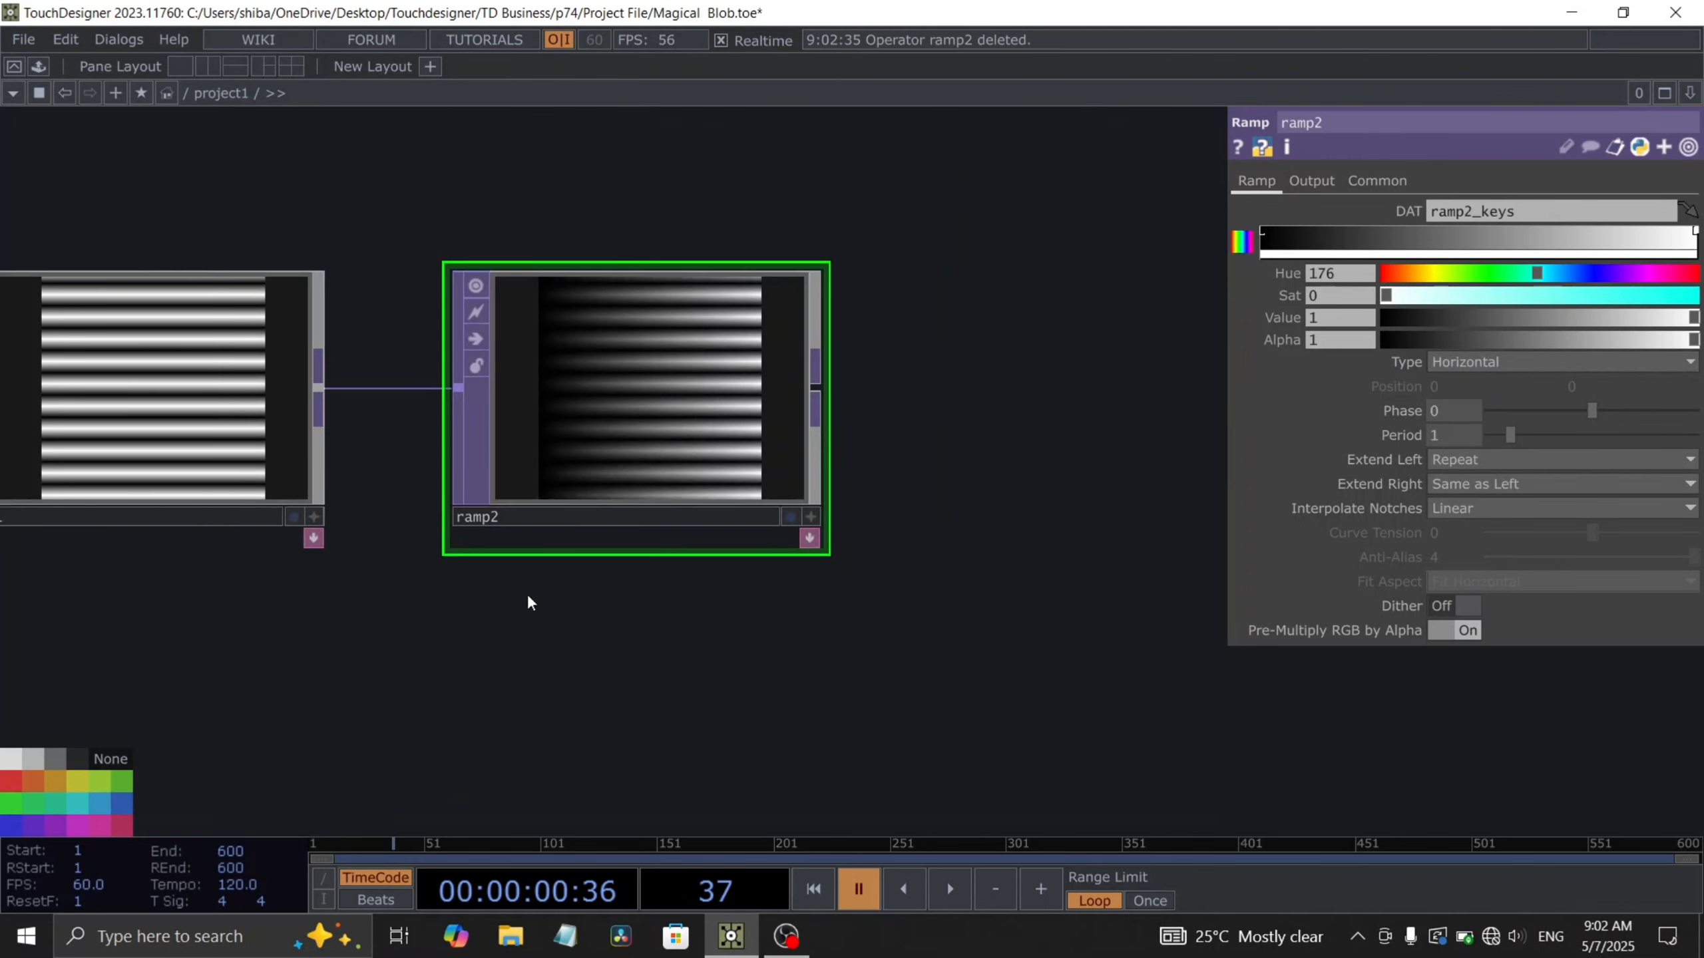
pyautogui.moveTo(527, 594); pyautogui.dragTo(681, 585)
pyautogui.click(347, 391)
pyautogui.click(750, 442)
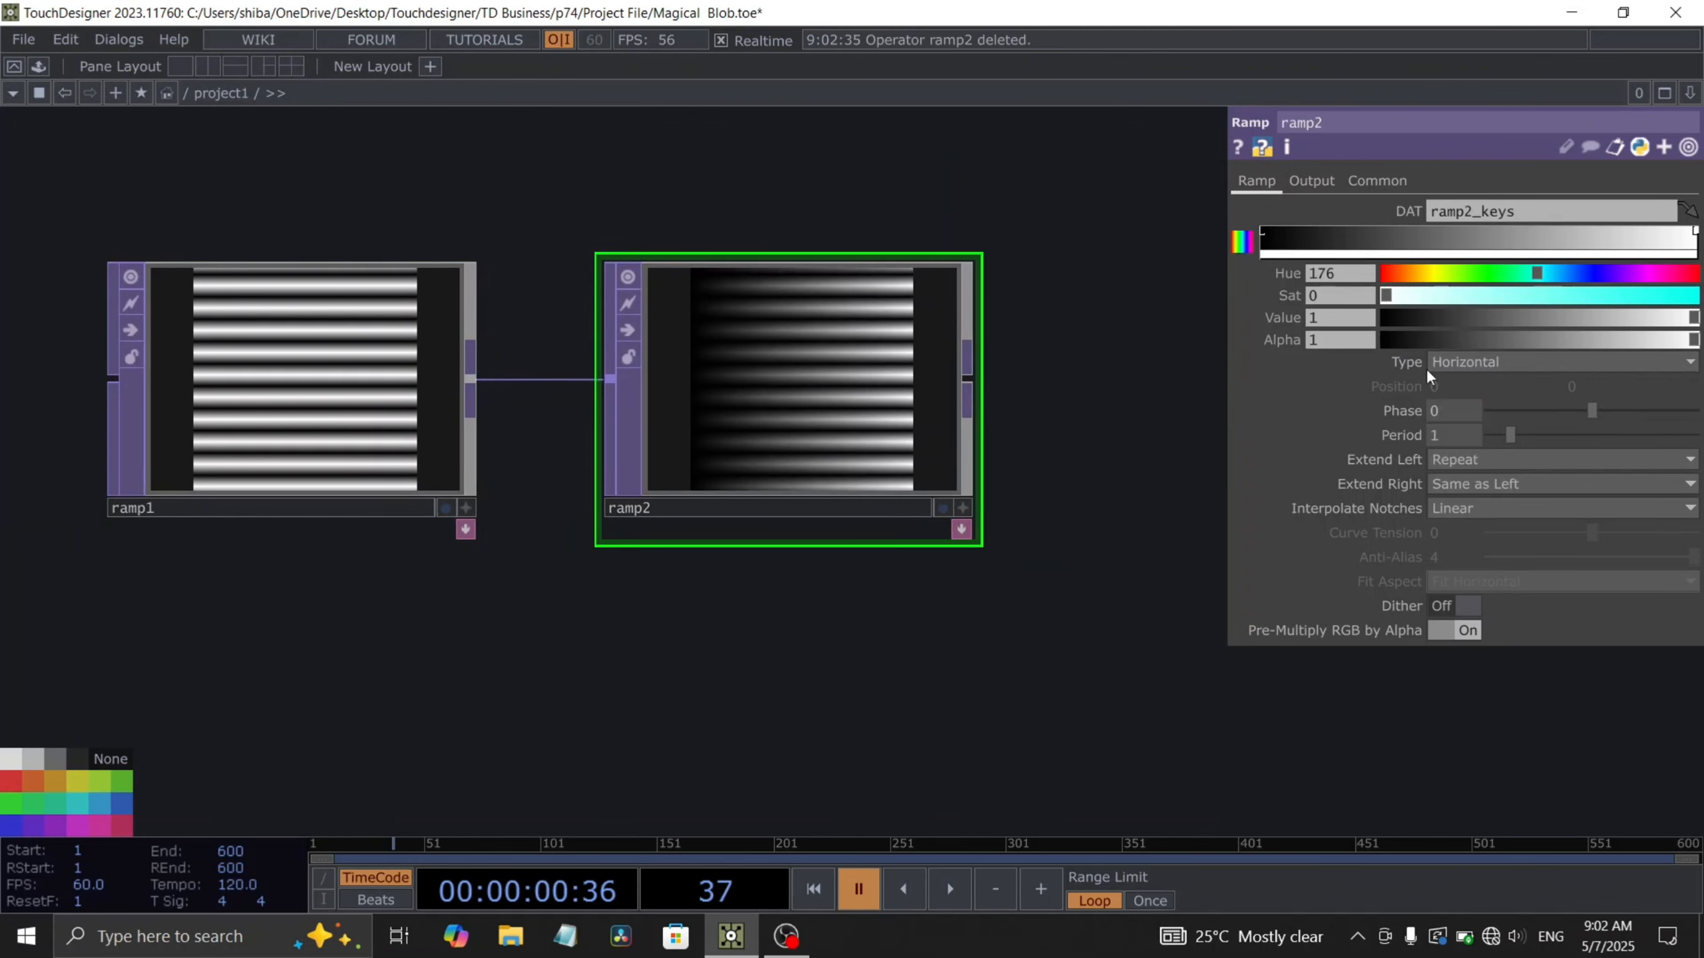
pyautogui.click(1505, 352)
# - Set the second ramp's type to Horizontal and its period to .05
pyautogui.scroll(2, 637, 436)
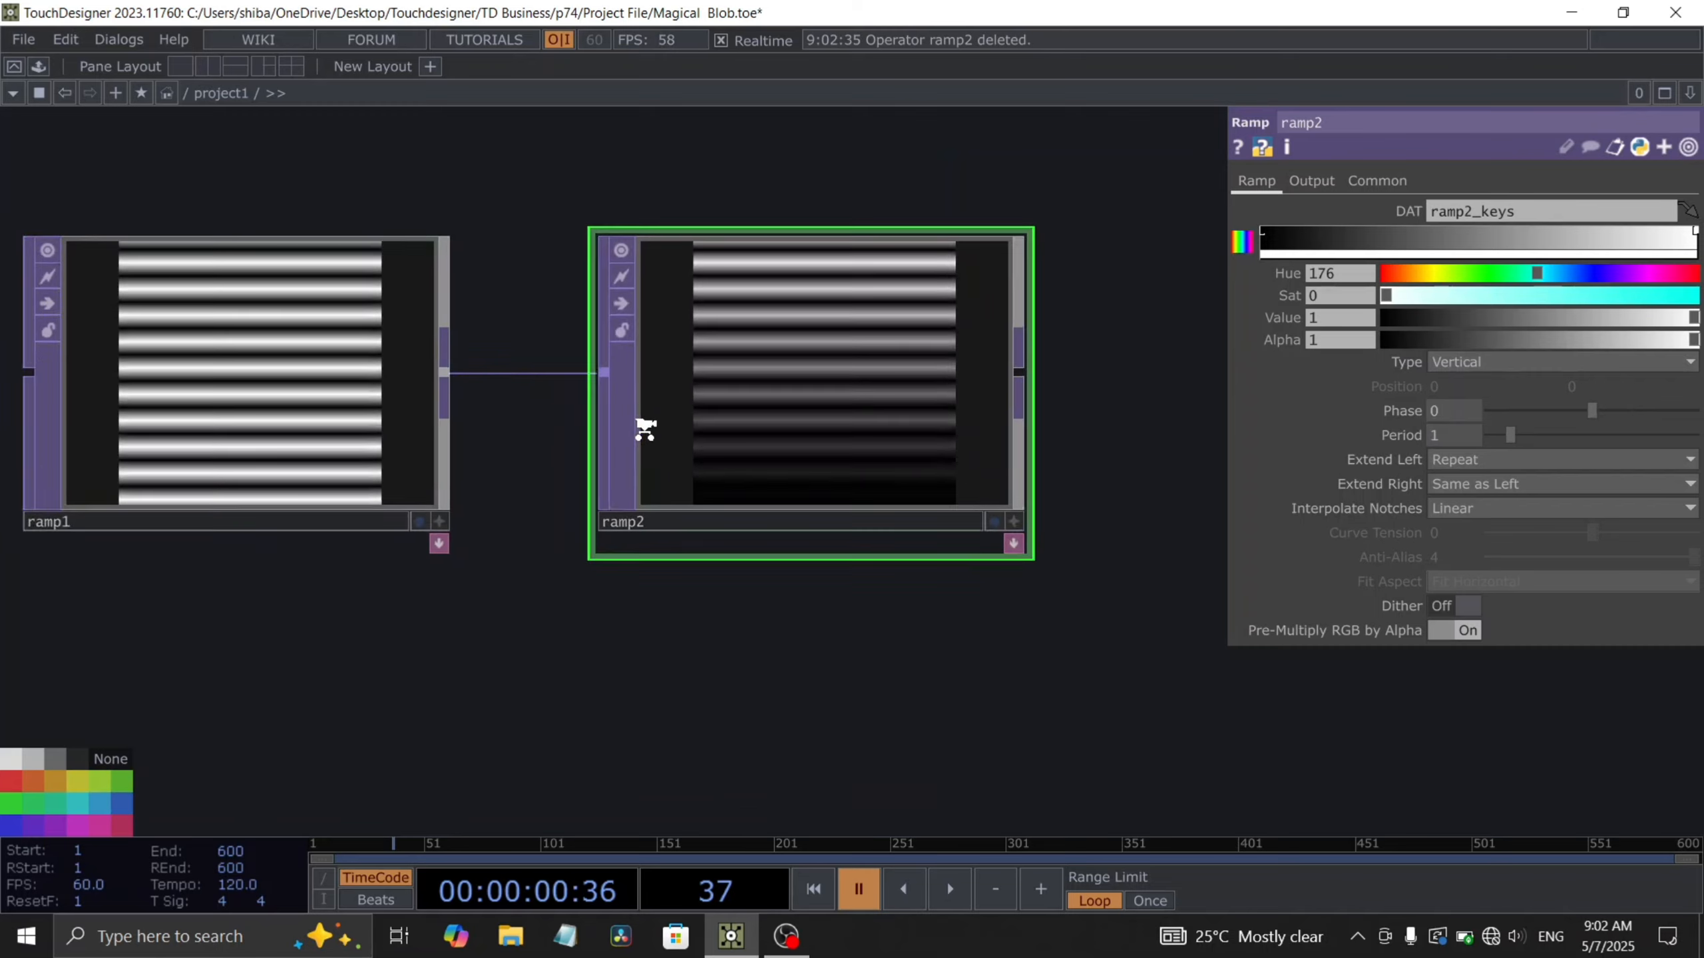
pyautogui.click(1467, 364)
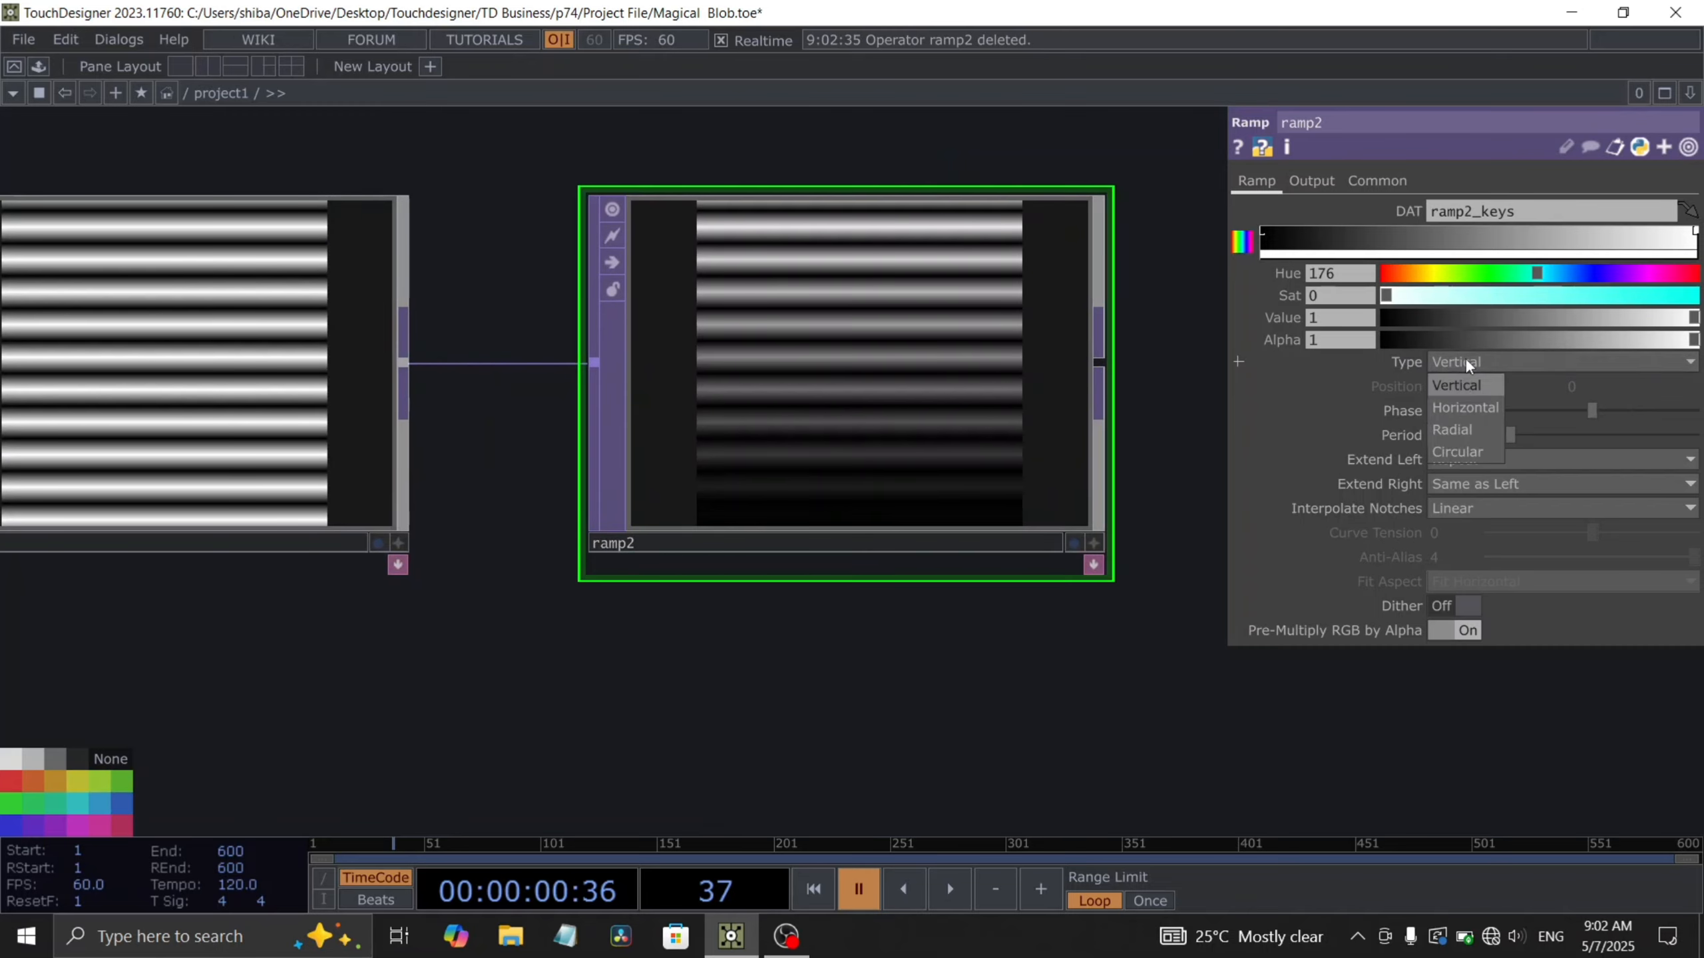
pyautogui.click(1464, 408)
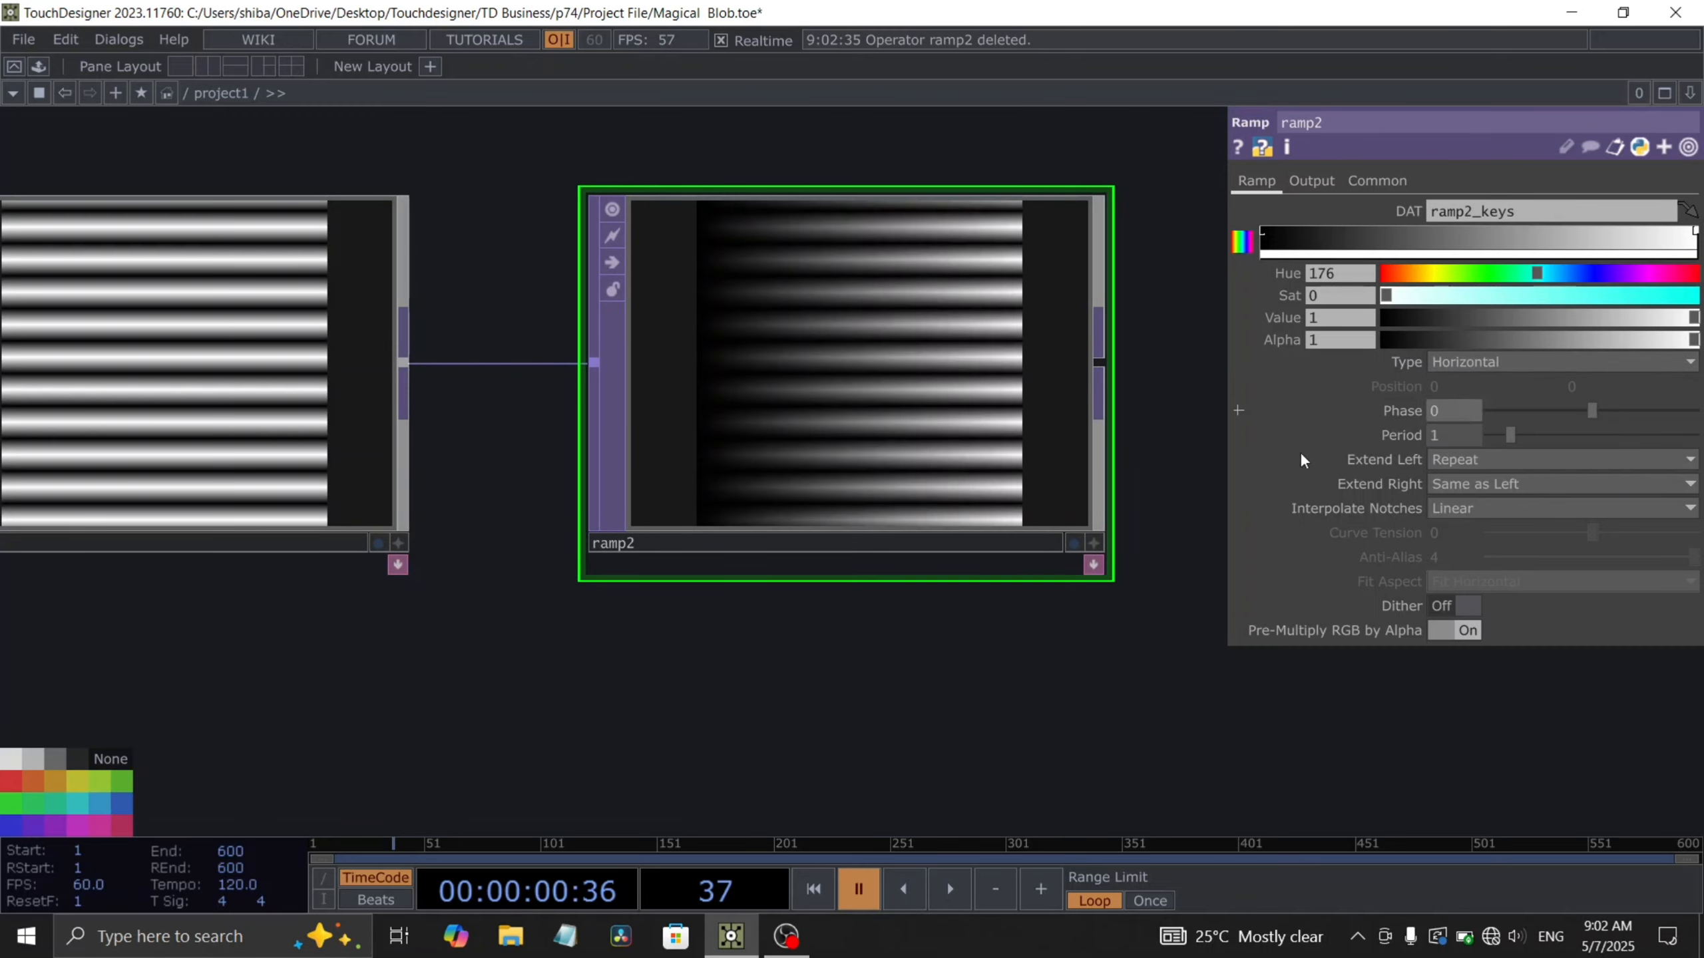
pyautogui.moveTo(665, 621); pyautogui.dragTo(335, 569)
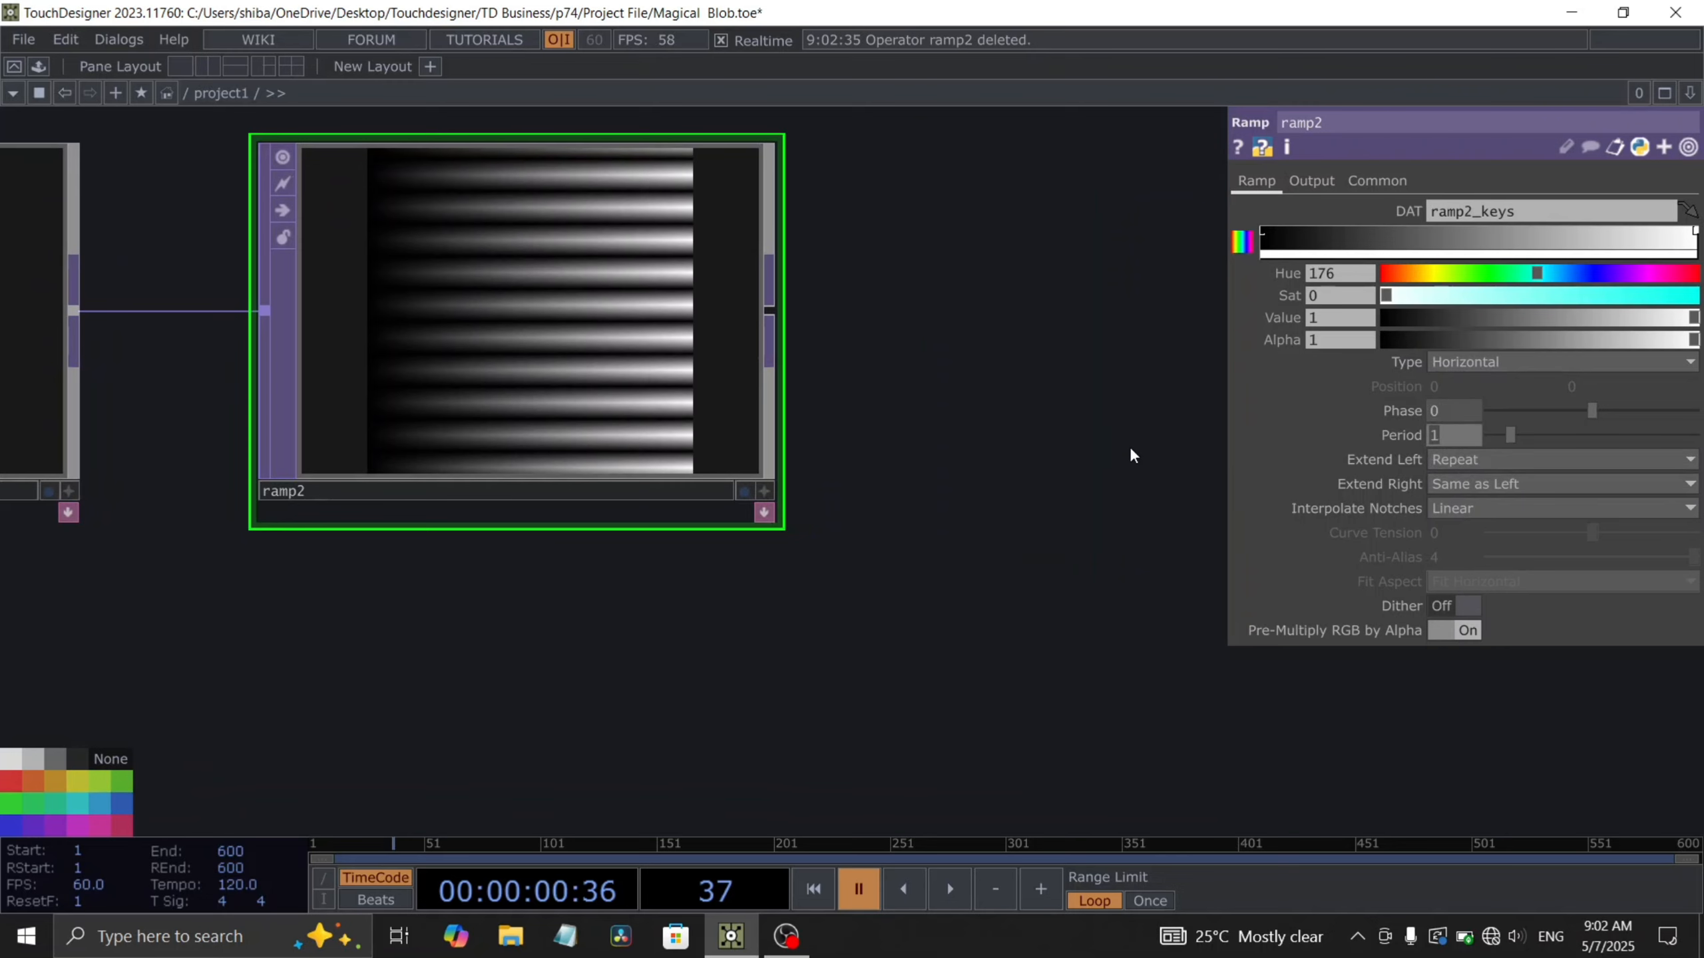
pyautogui.write('.05')
pyautogui.moveTo(986, 479); pyautogui.dragTo(989, 508)
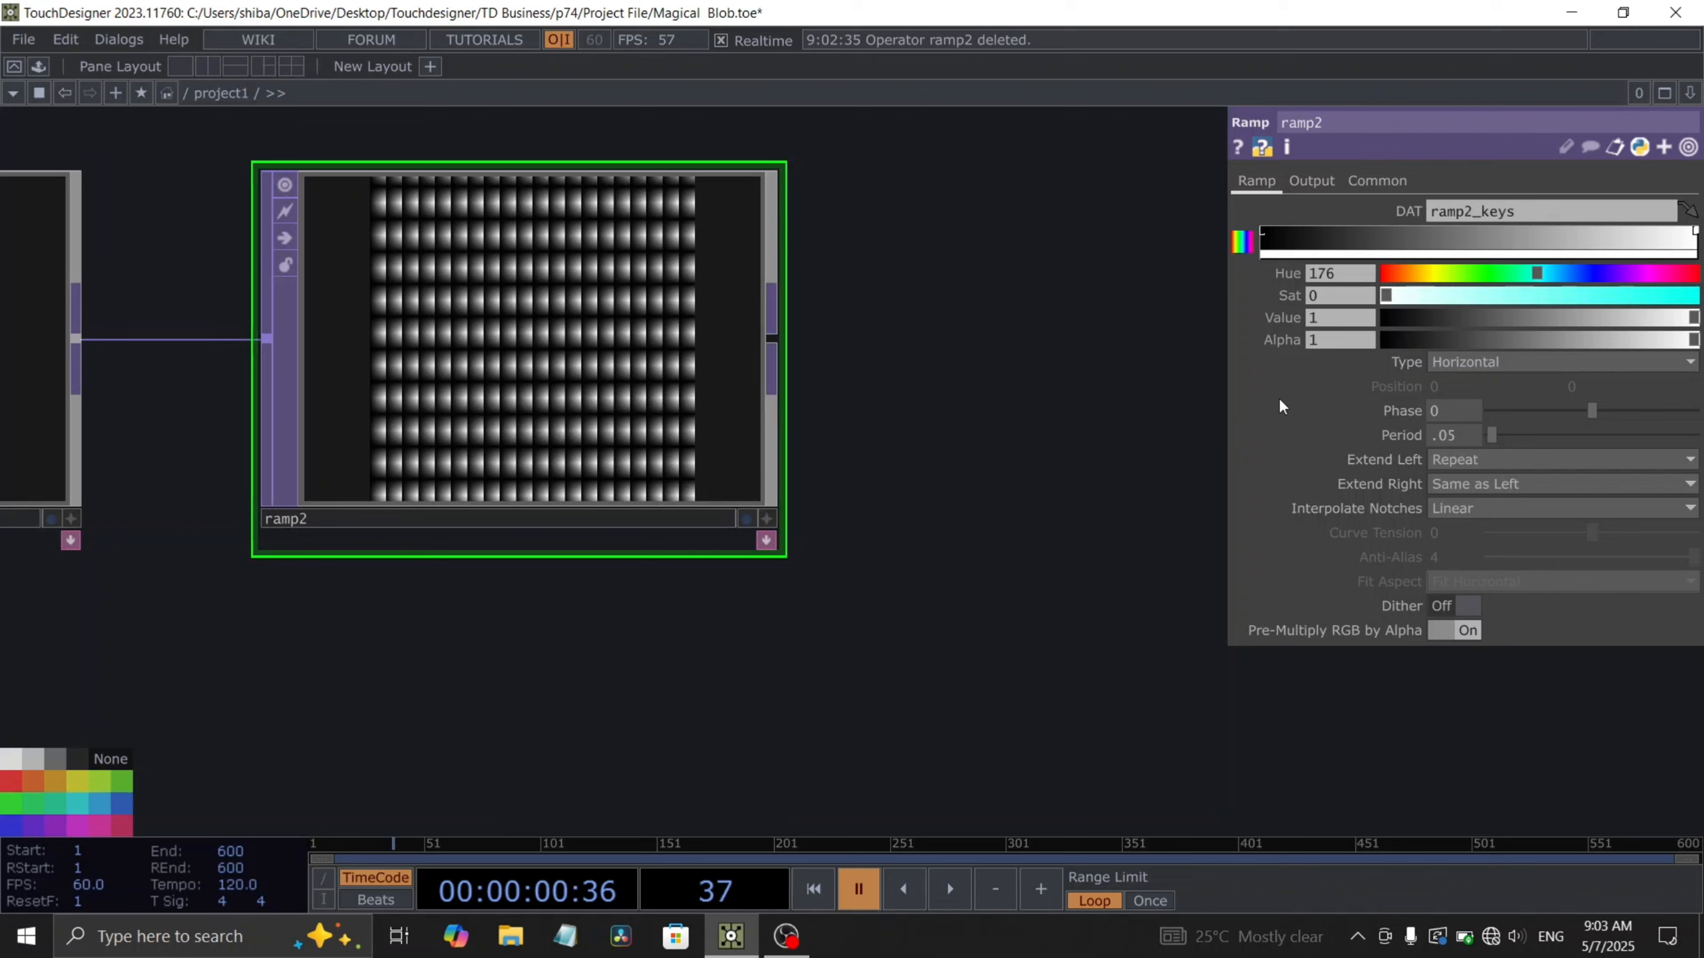
# - Set the second ramp's phase to the expression -absTime.seconds*.1 and Extend Left to Mirror
pyautogui.click(1443, 406)
pyautogui.write('-absT')
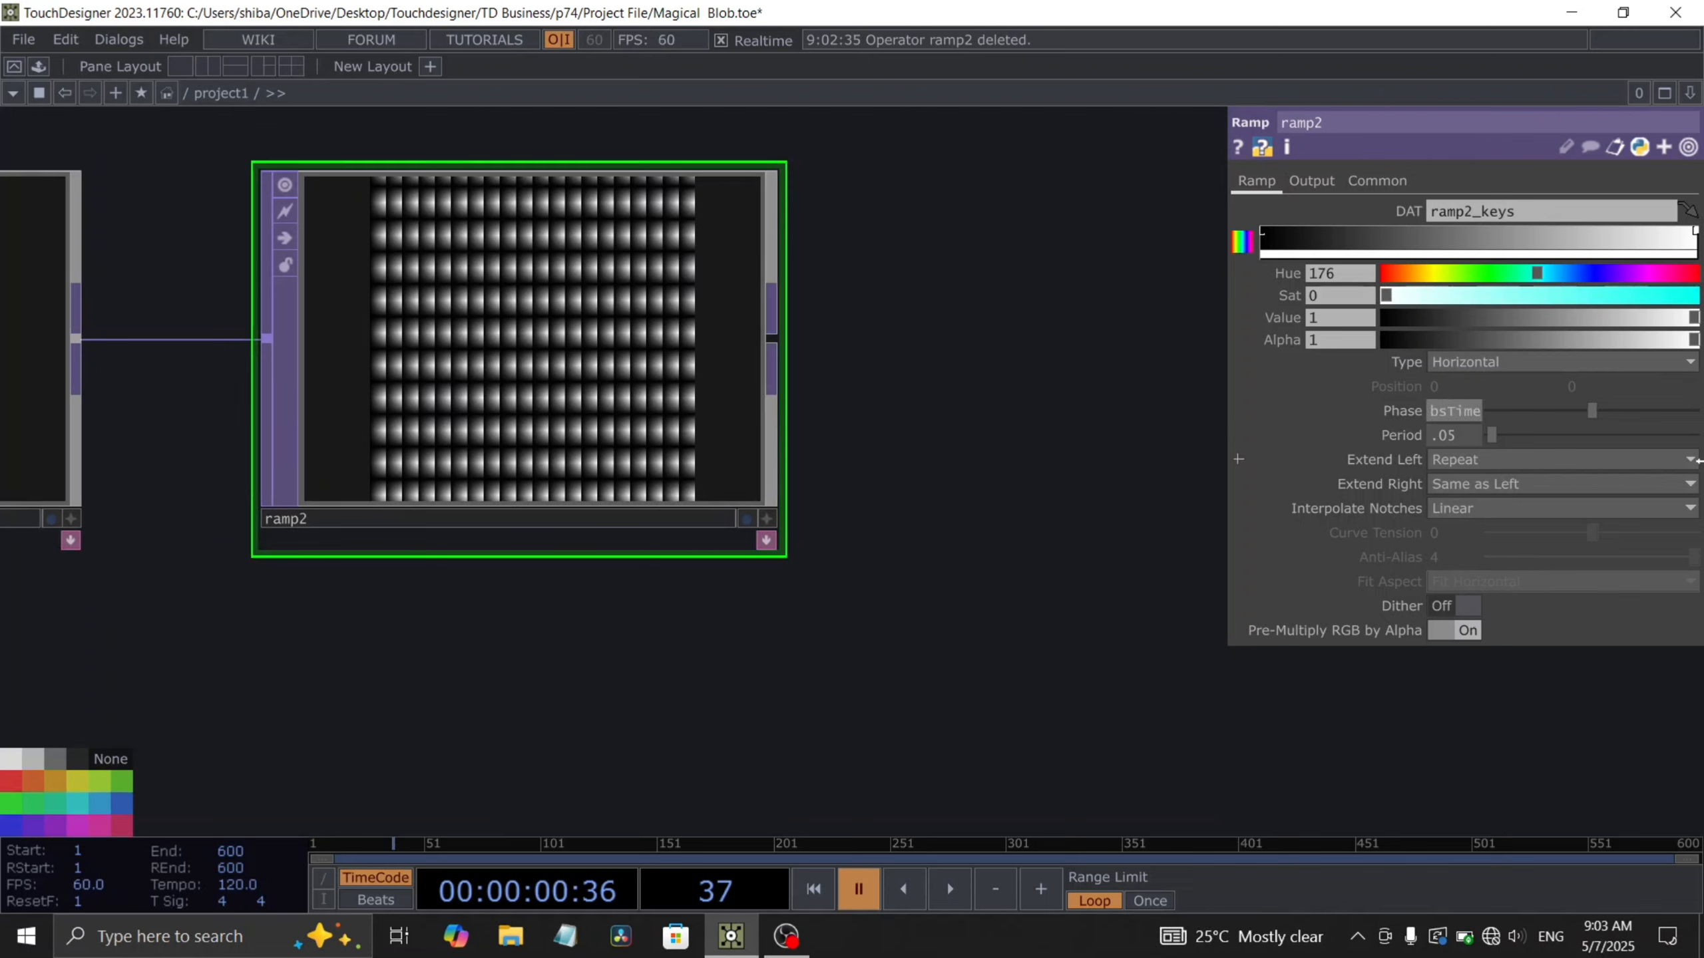
pyautogui.press('Return')
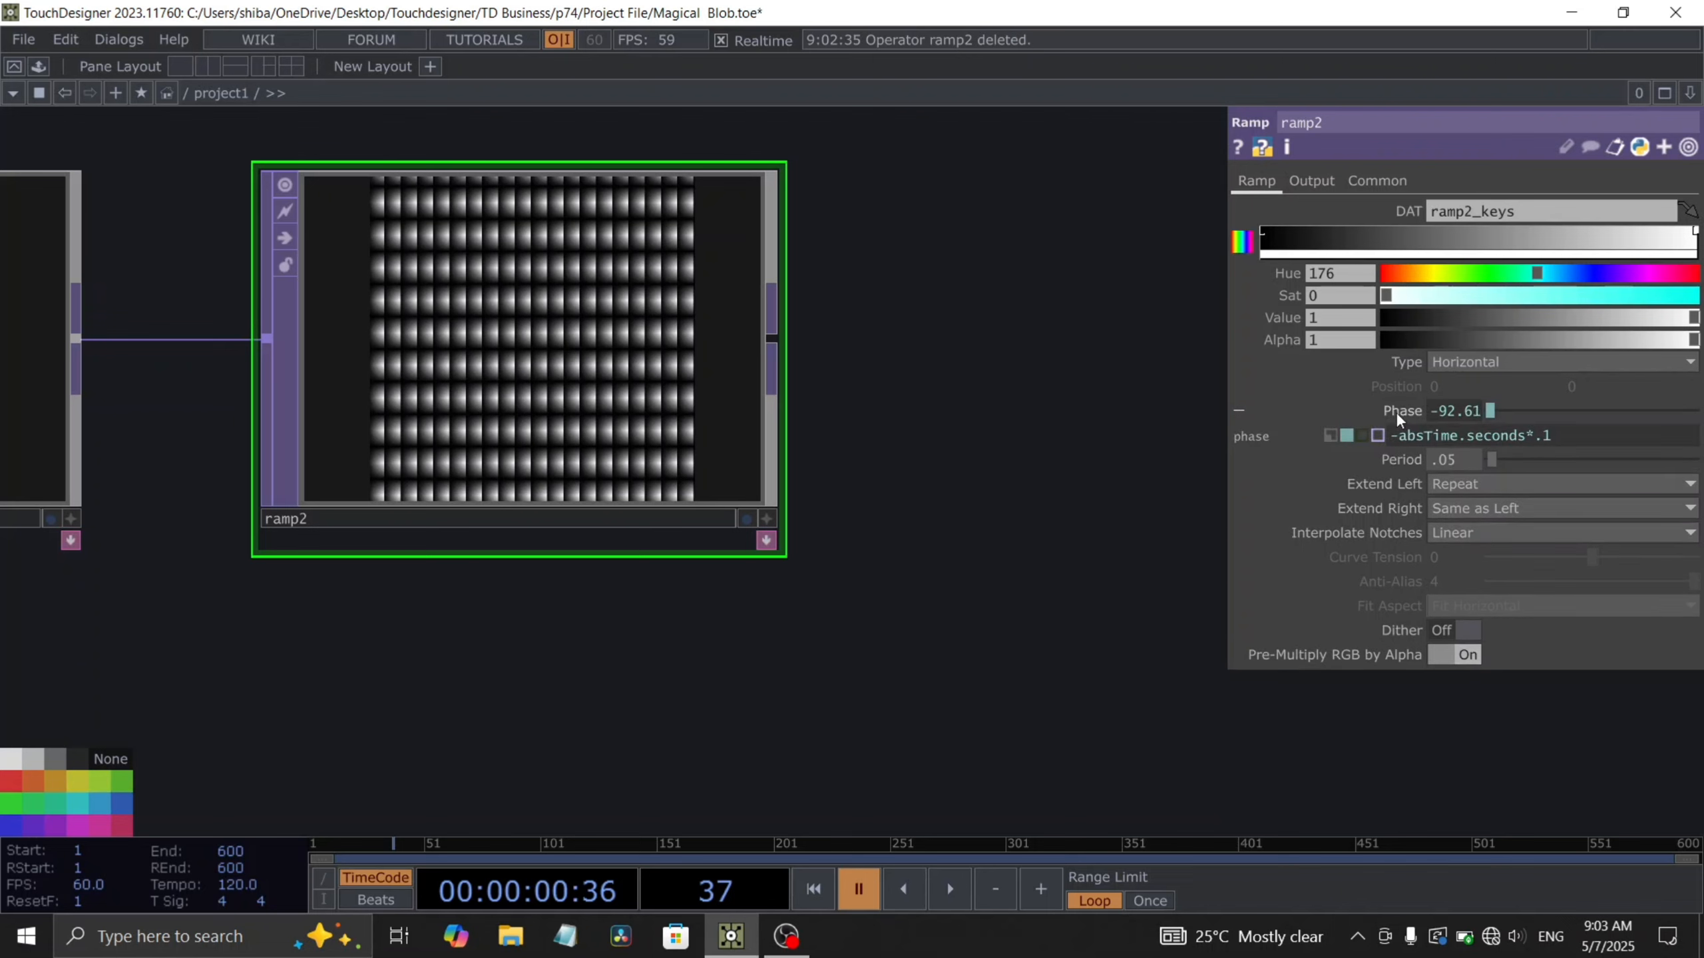
pyautogui.click(1454, 462)
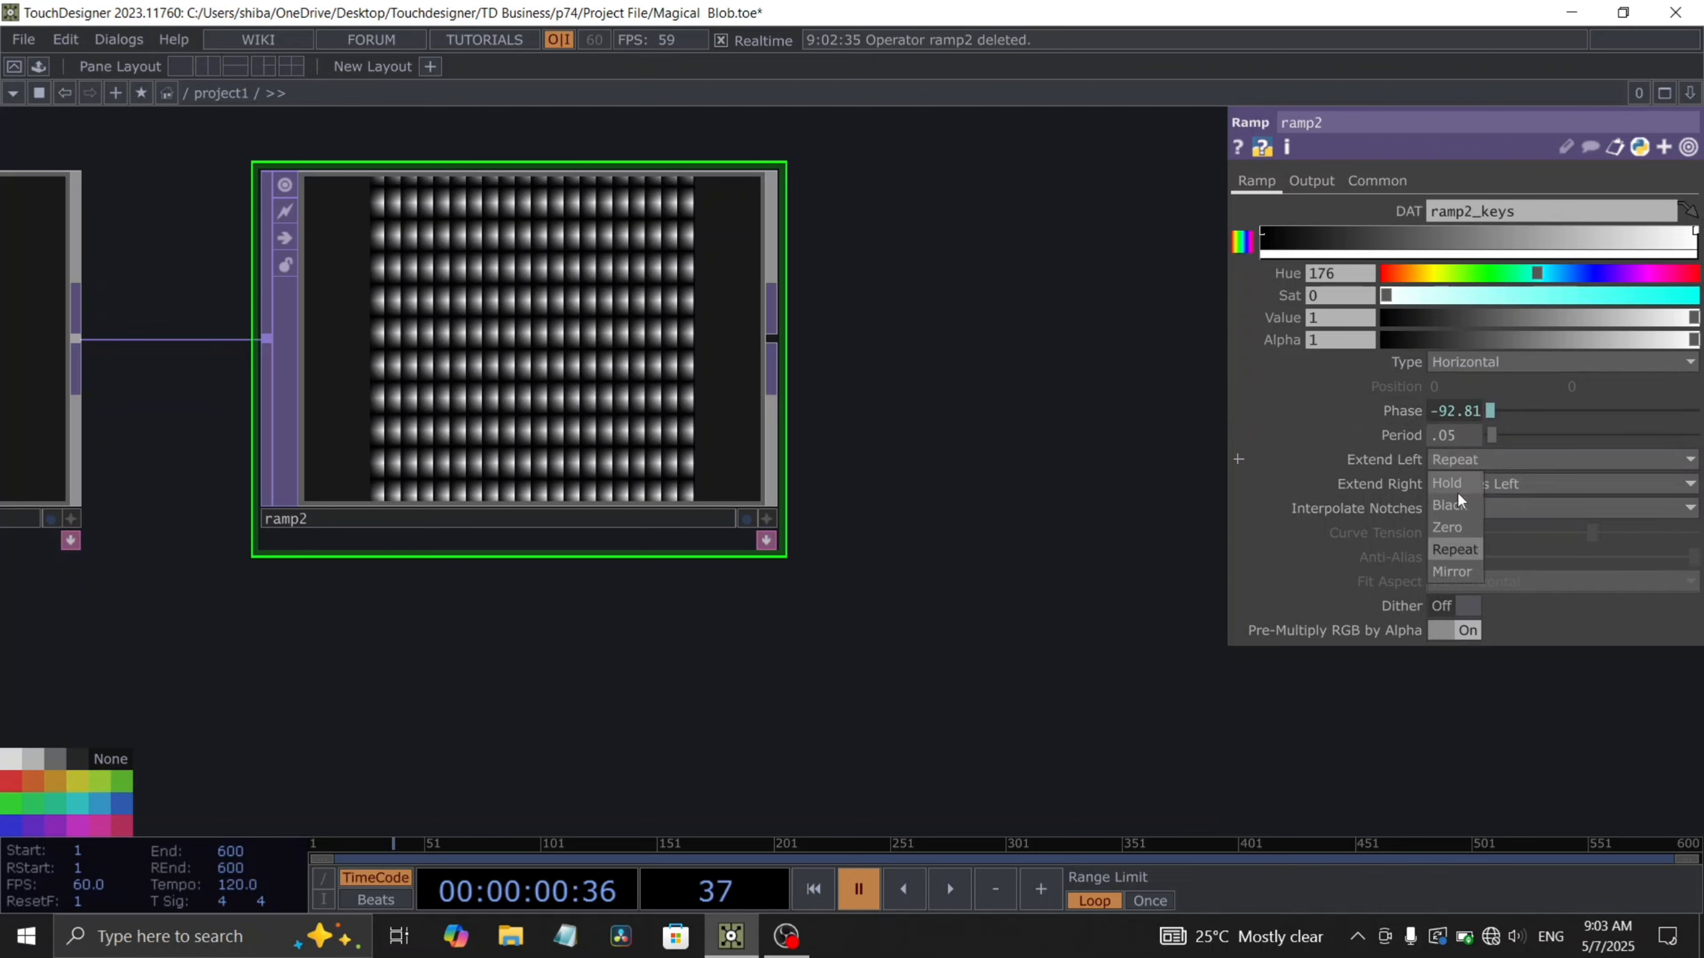
pyautogui.click(1457, 573)
# - Add a Noise TOP connected to the second ramp's output
pyautogui.scroll(5, 575, 426)
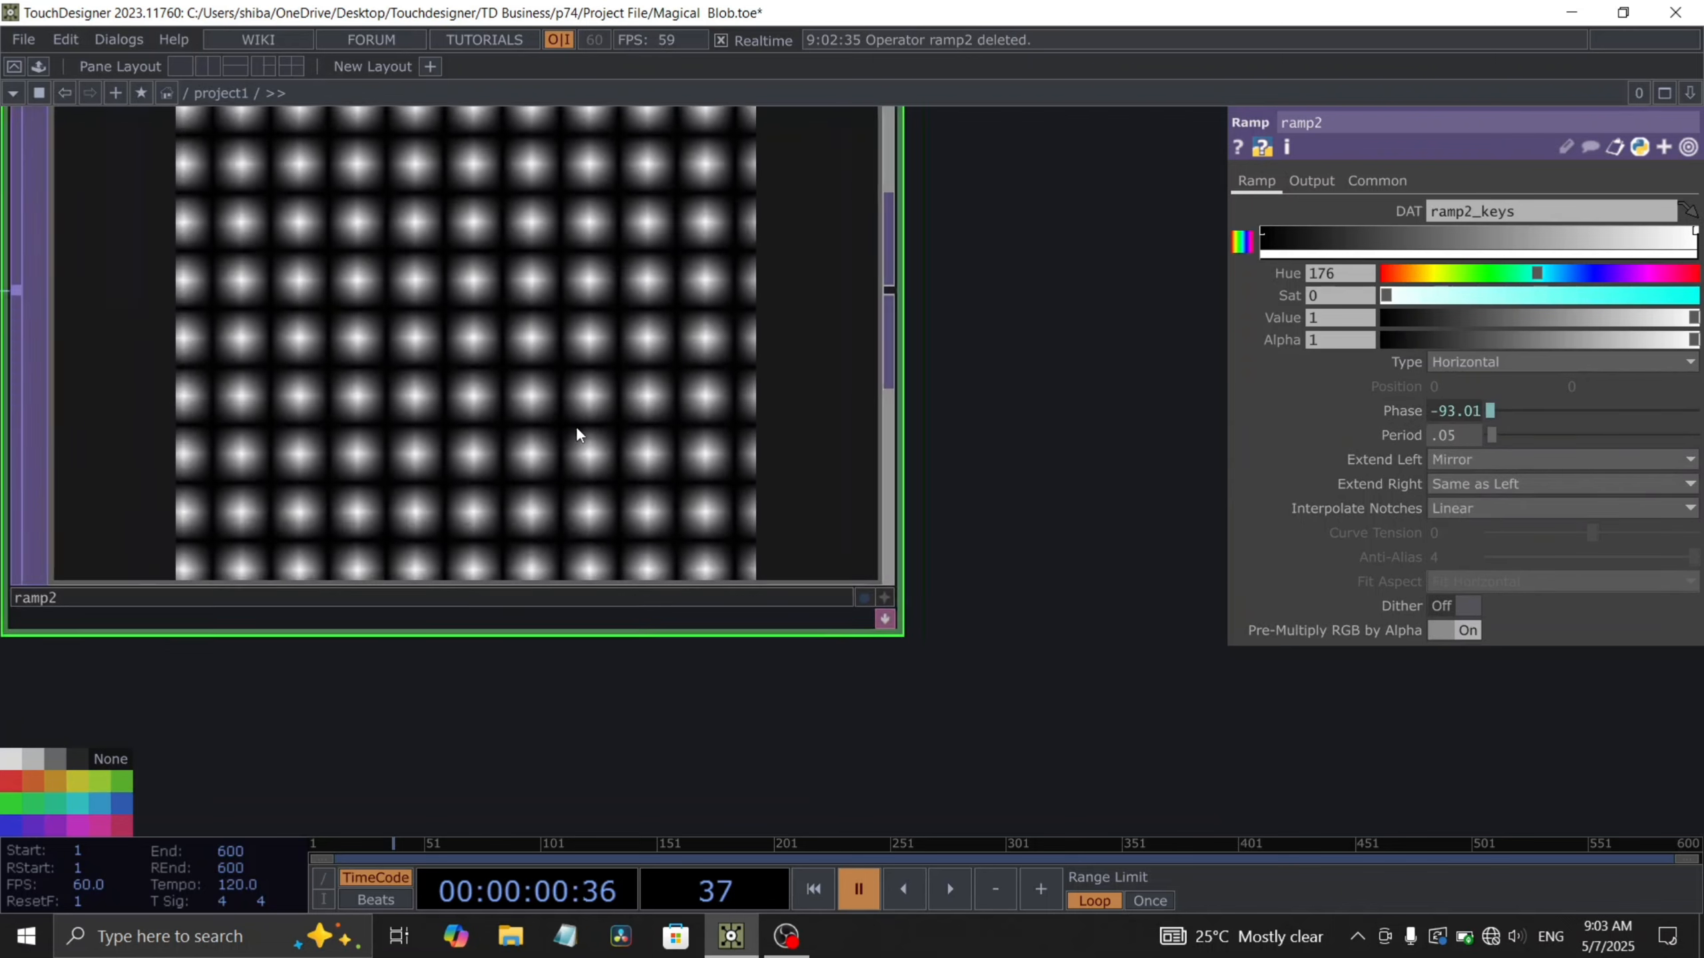
pyautogui.scroll(-8, 502, 427)
pyautogui.moveTo(581, 659); pyautogui.dragTo(677, 733)
pyautogui.moveTo(647, 659); pyautogui.dragTo(519, 694)
pyautogui.rightClick(580, 490)
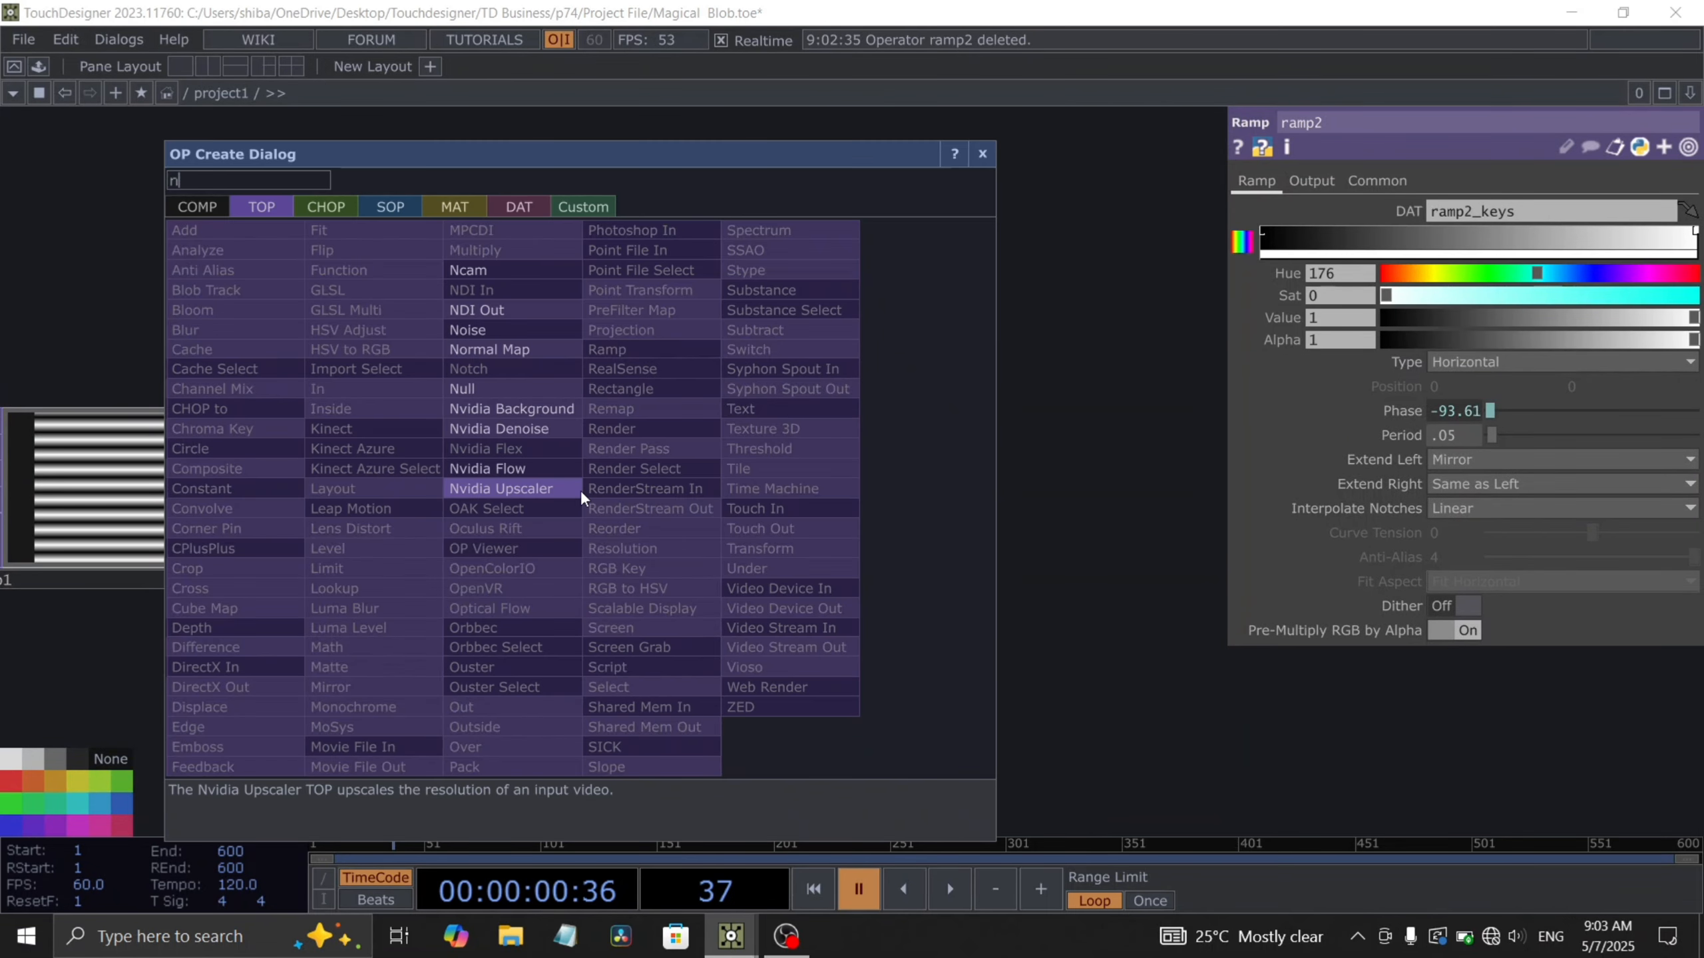
pyautogui.click(517, 348)
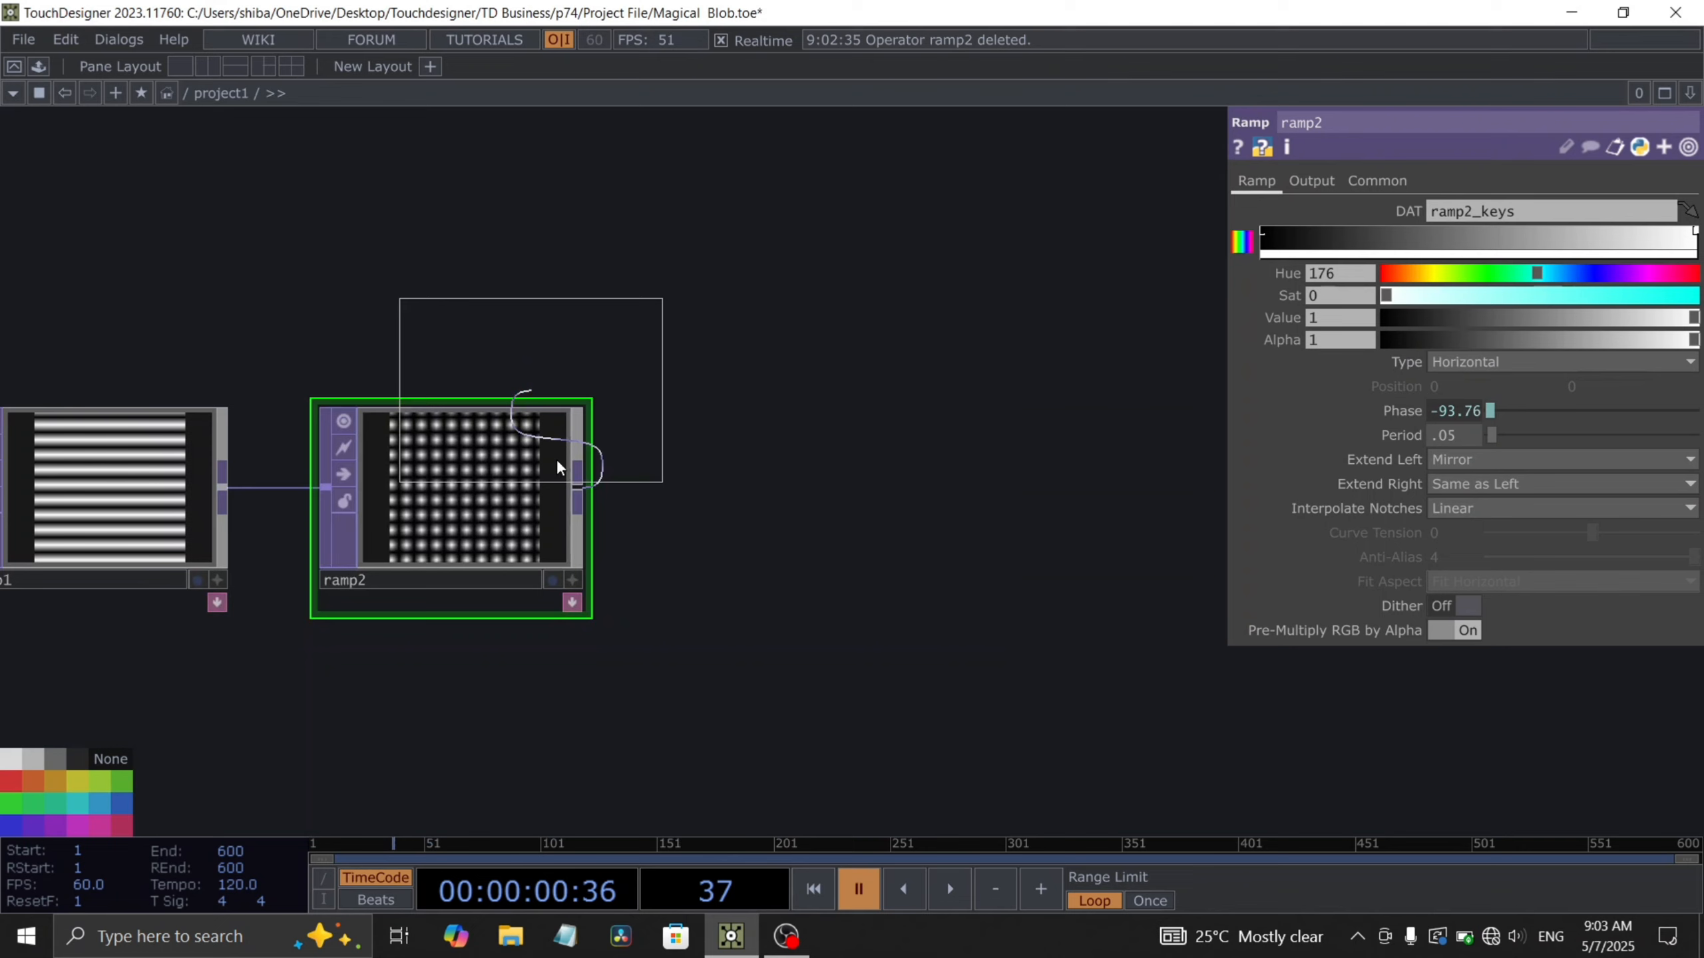
pyautogui.click(796, 501)
# - Set the noise's period to 2
pyautogui.scroll(6, 796, 501)
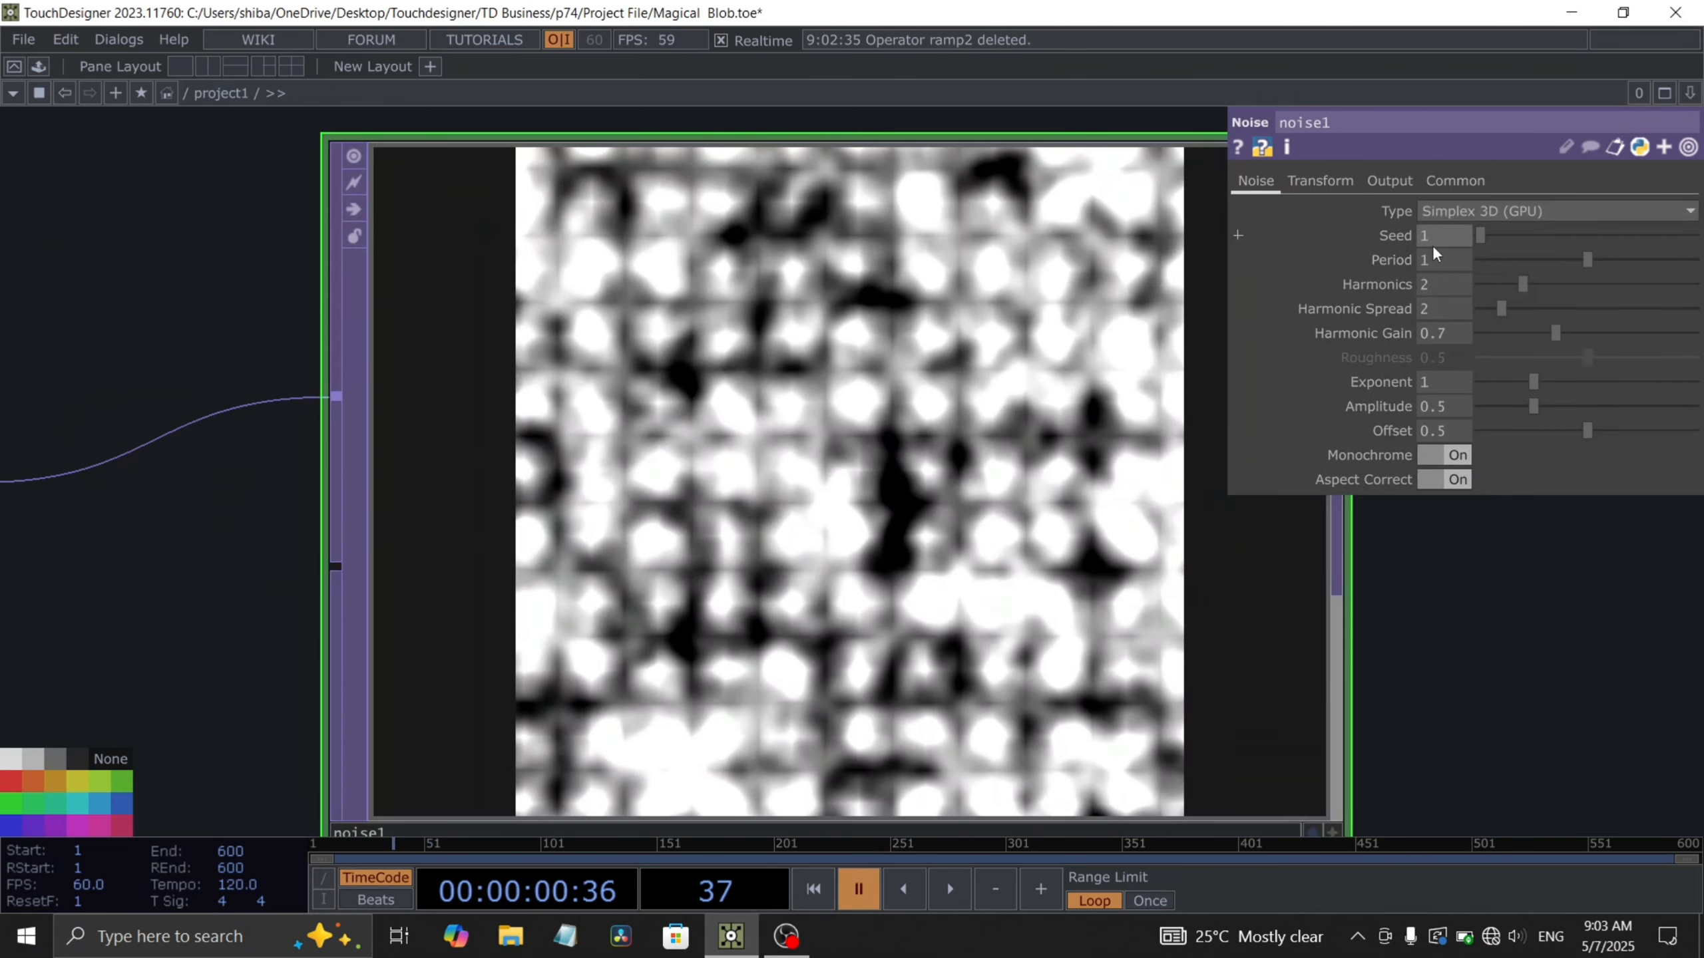
pyautogui.write('2')
pyautogui.press('Return')
pyautogui.scroll(-6, 784, 461)
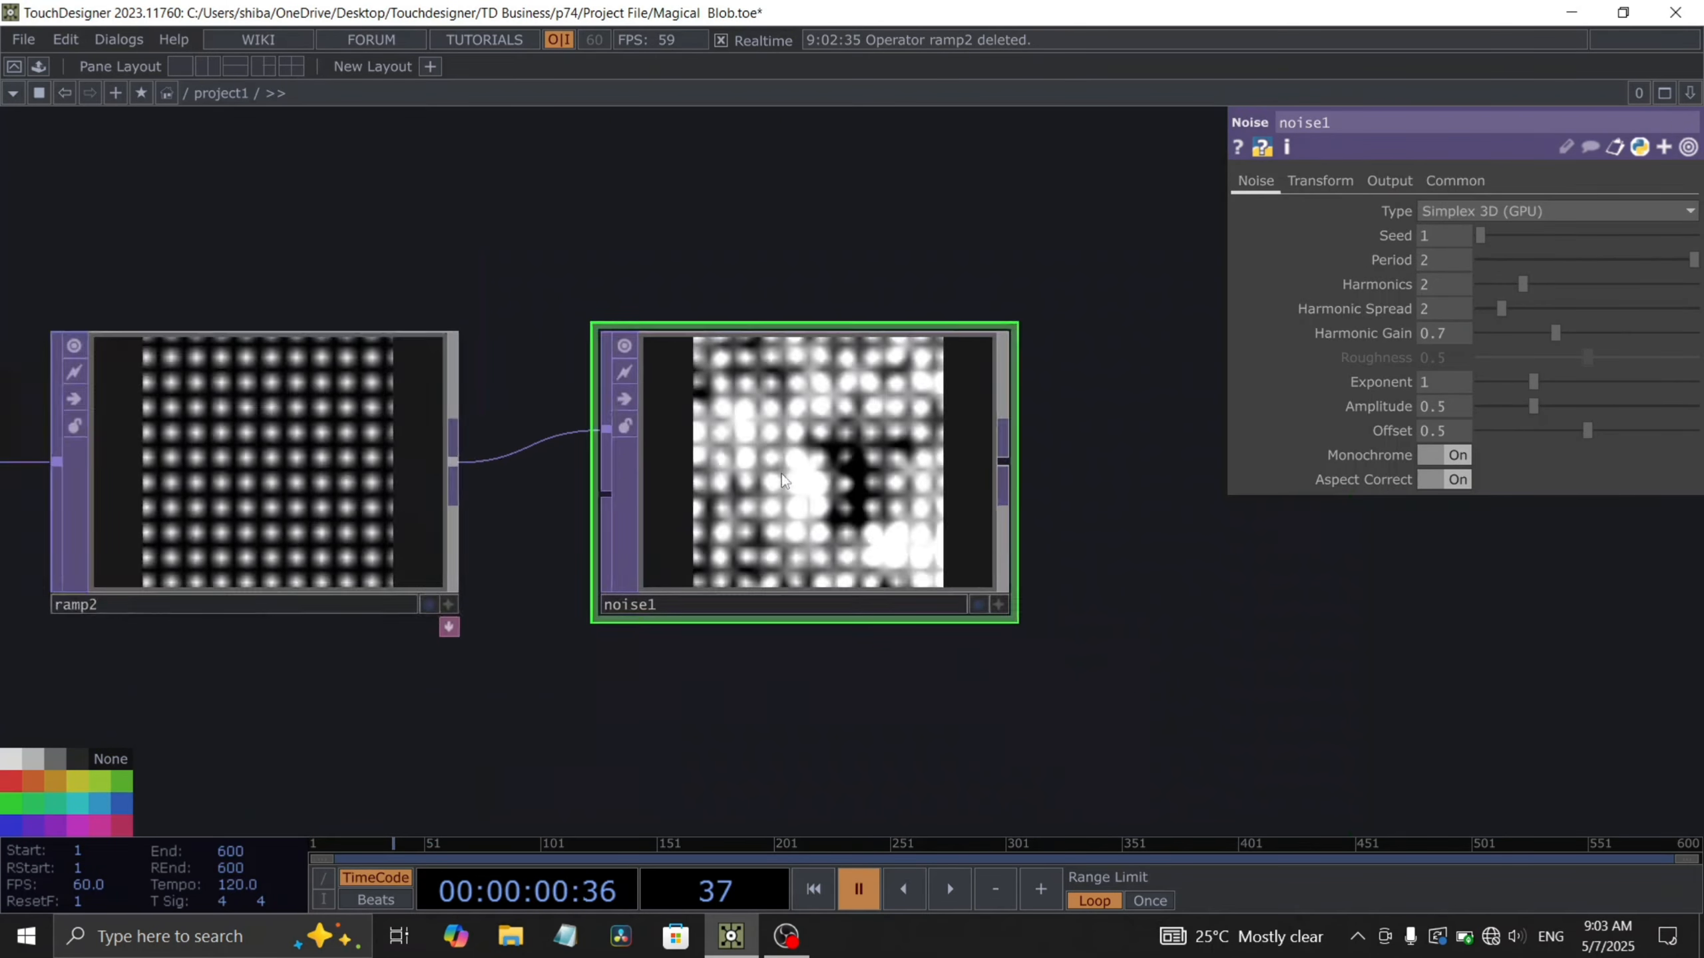
# - Add a Null TOP after the noise
pyautogui.moveTo(913, 598); pyautogui.dragTo(786, 635)
pyautogui.moveTo(741, 533); pyautogui.dragTo(689, 533)
pyautogui.moveTo(795, 564); pyautogui.dragTo(702, 590)
pyautogui.hotkey('ctrl', 'alt', 'n')
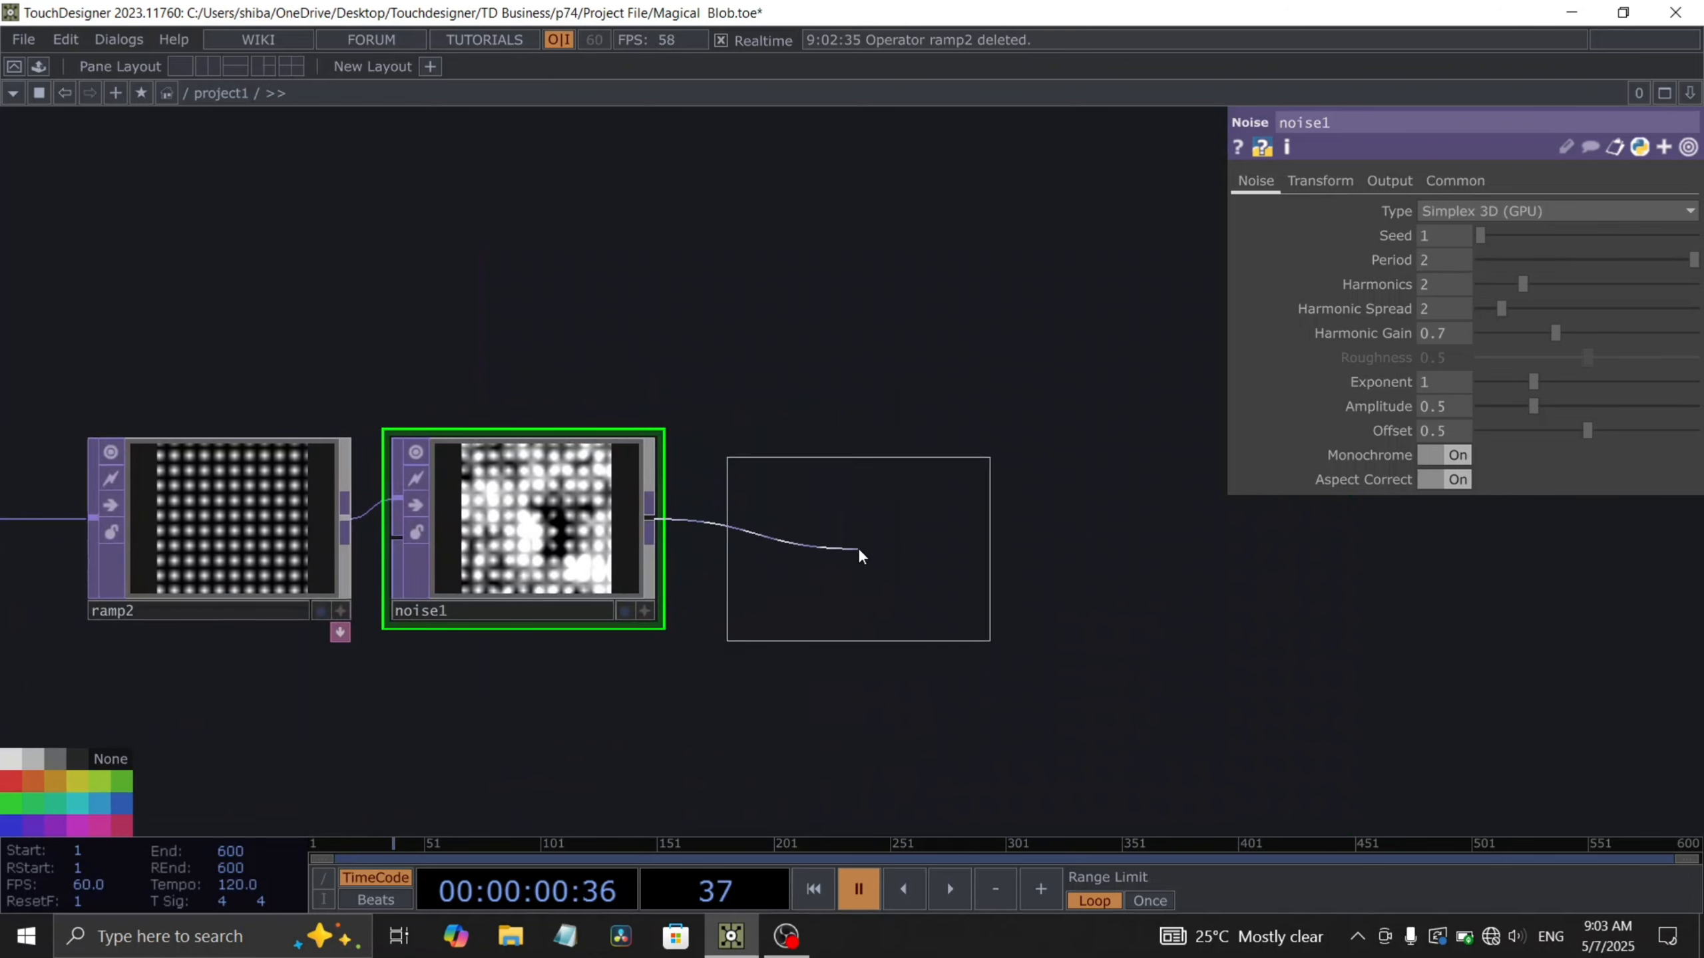
pyautogui.click(874, 533)
# - Add a Blur TOP connected to the null's output
pyautogui.moveTo(1002, 668); pyautogui.dragTo(768, 700)
pyautogui.rightClick(778, 533)
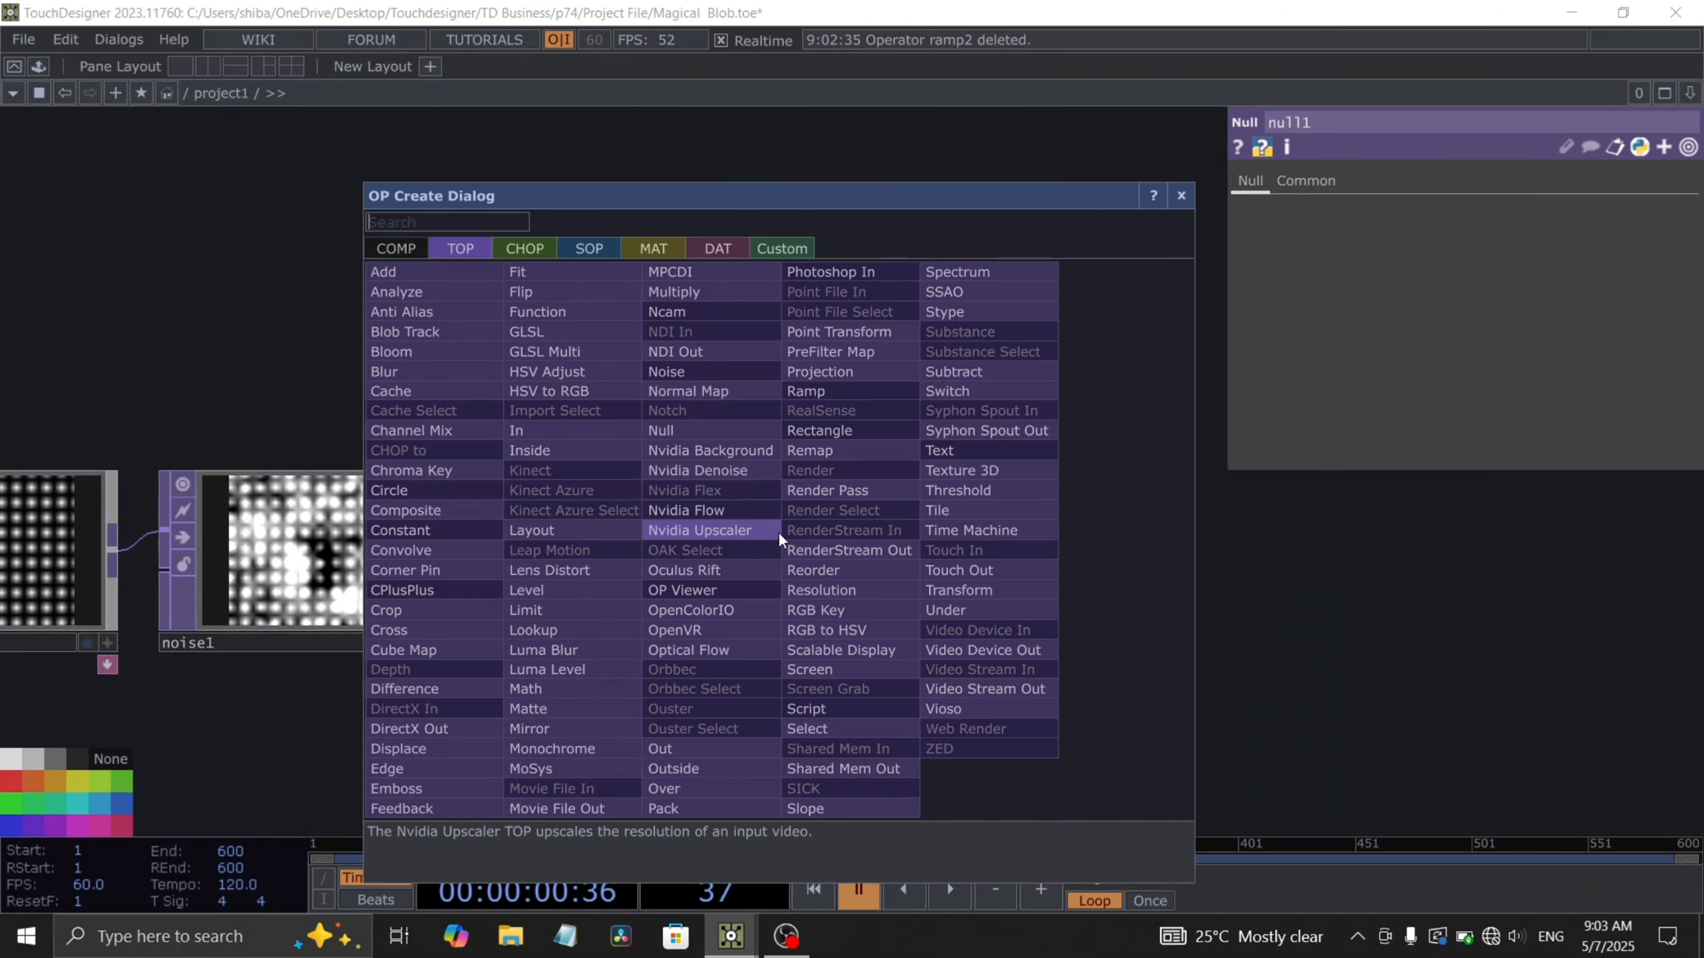
pyautogui.write('blur')
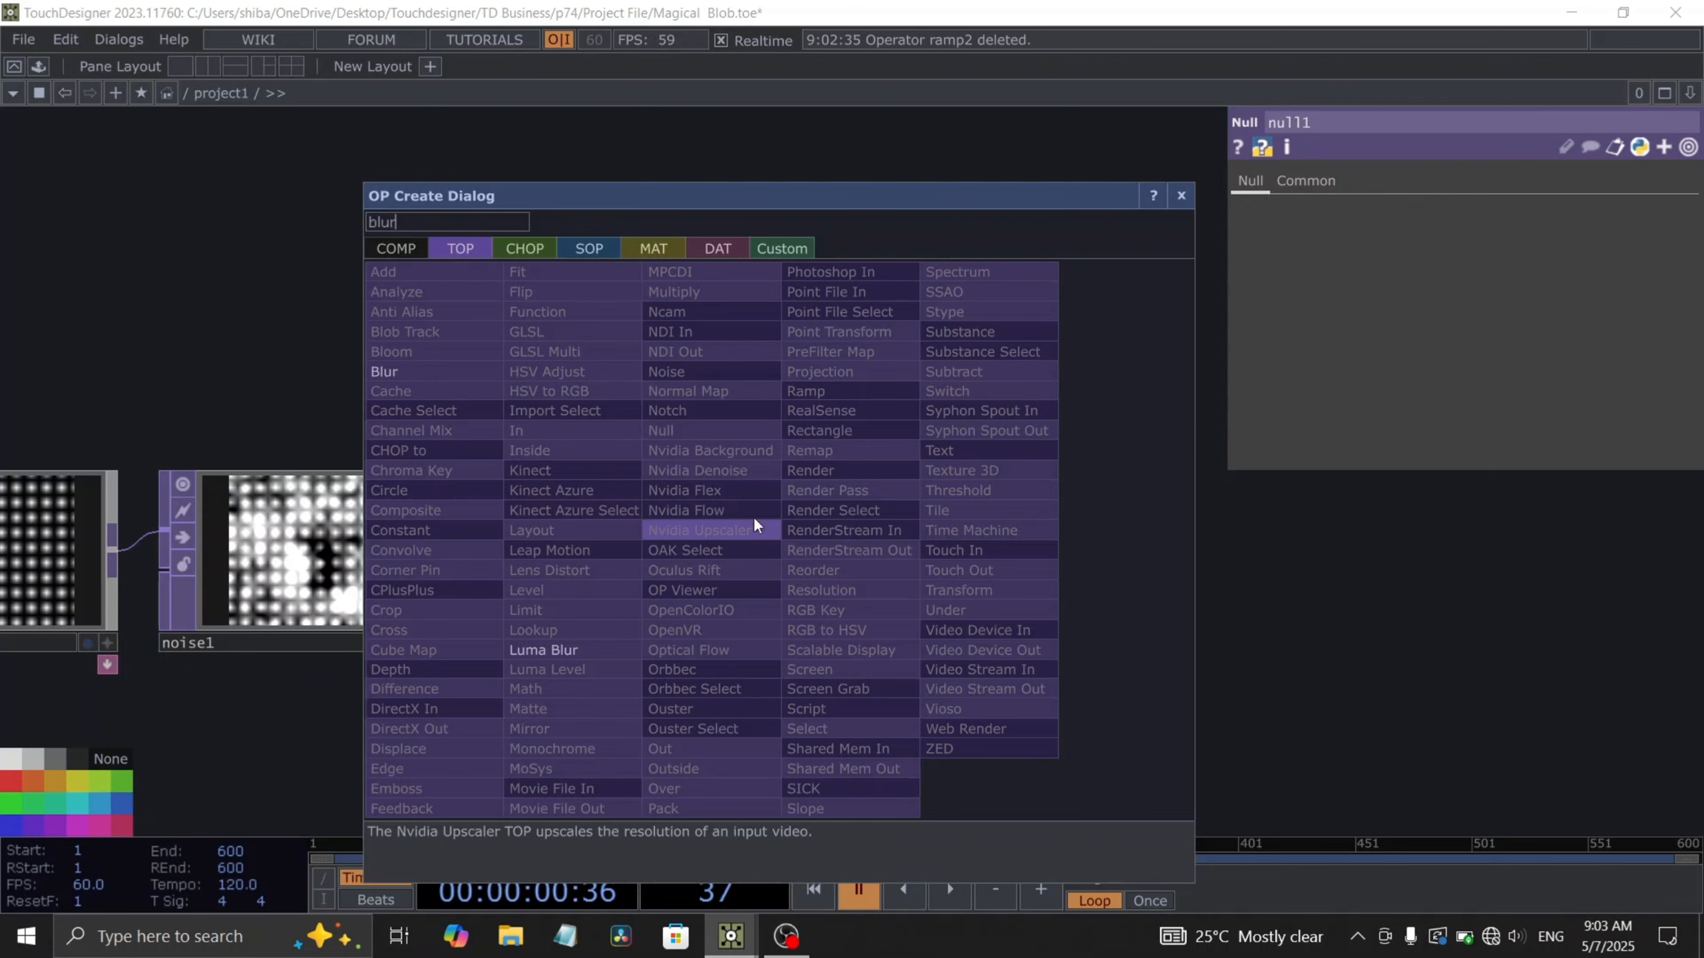
pyautogui.click(390, 373)
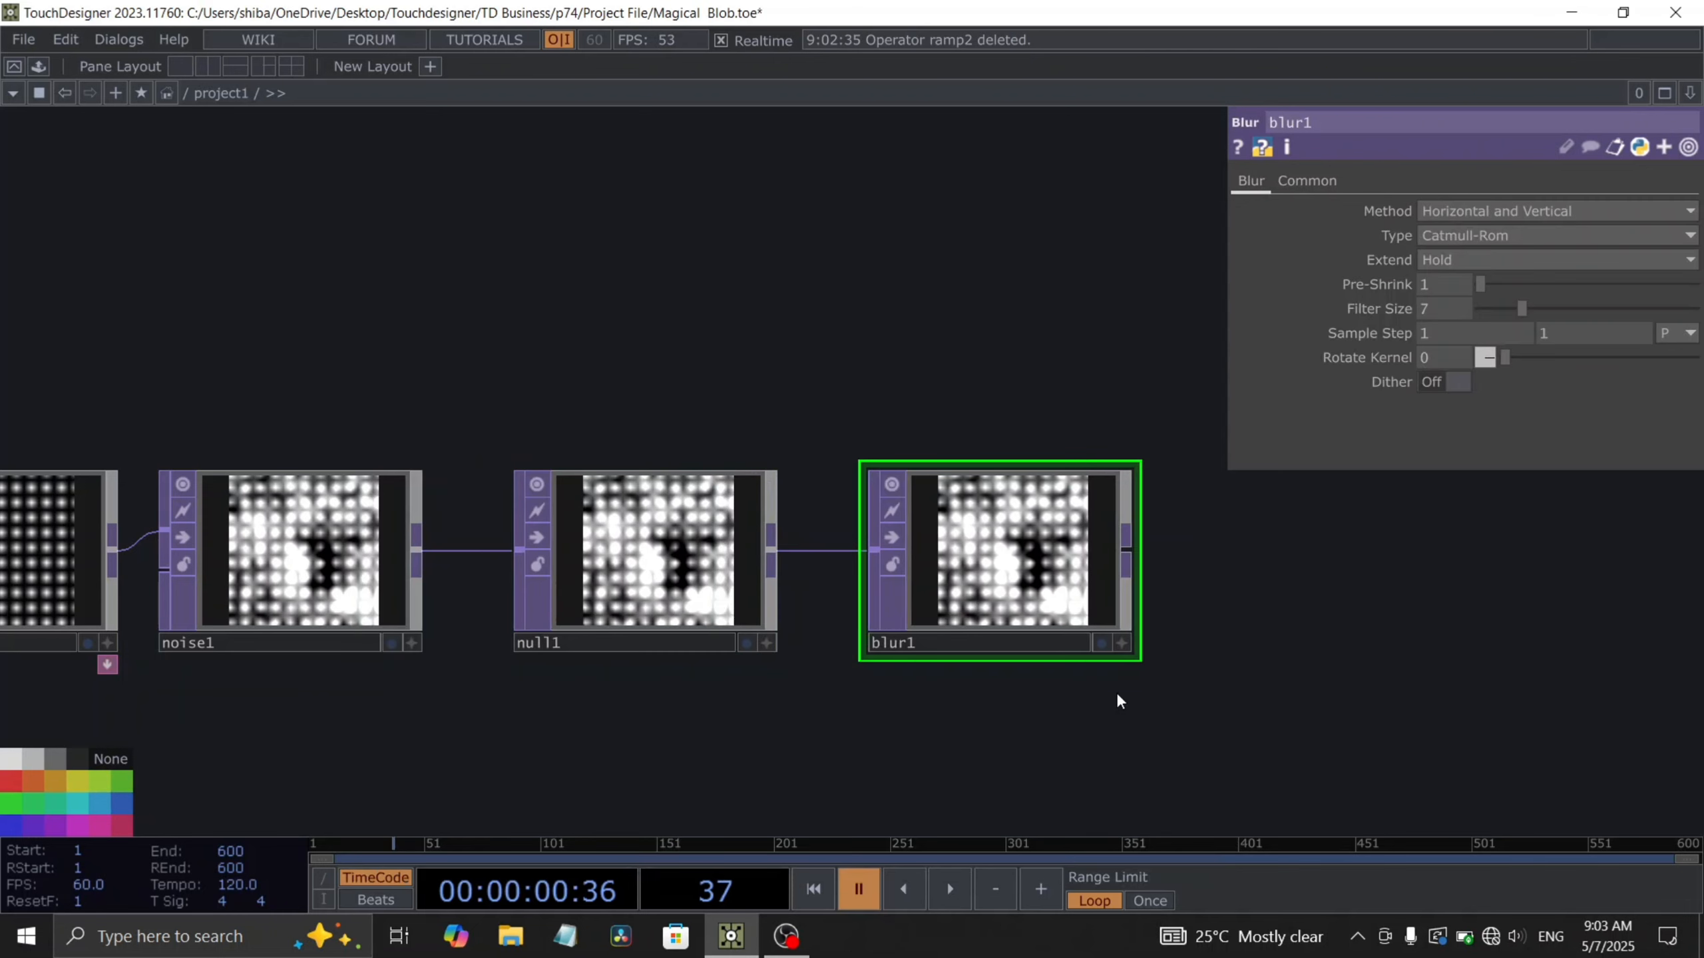
pyautogui.click(994, 556)
# - Set the blur's filter size to 29
pyautogui.moveTo(1099, 513); pyautogui.dragTo(1072, 504)
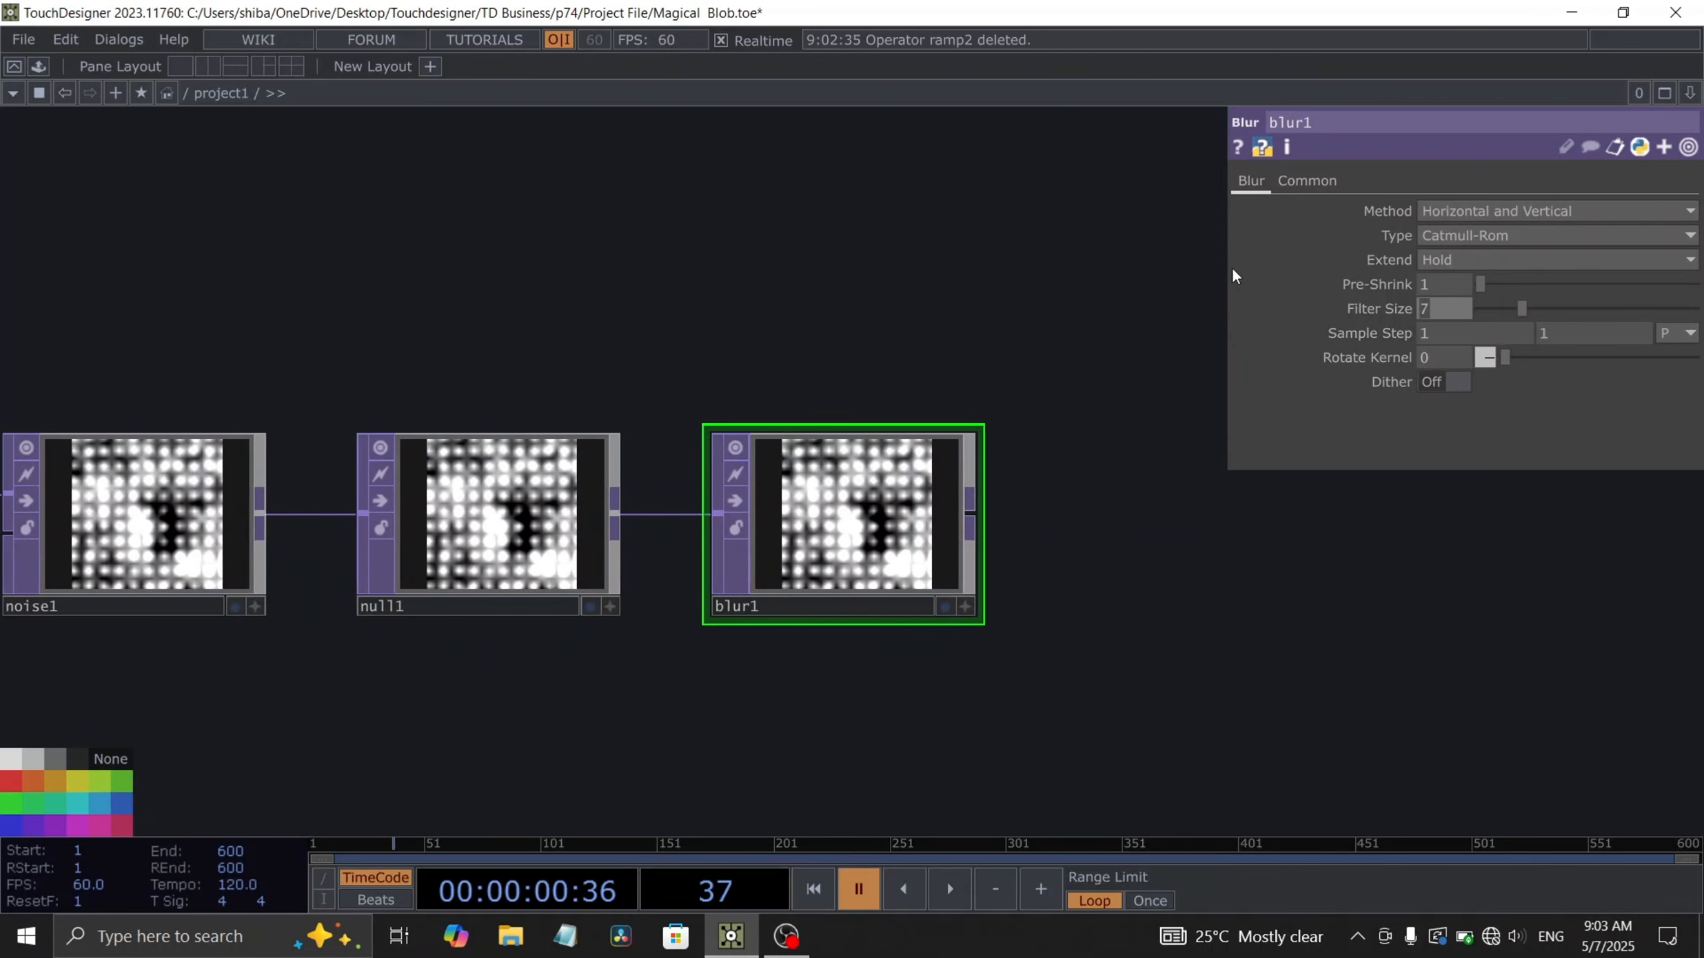
pyautogui.write('29')
pyautogui.press('Return')
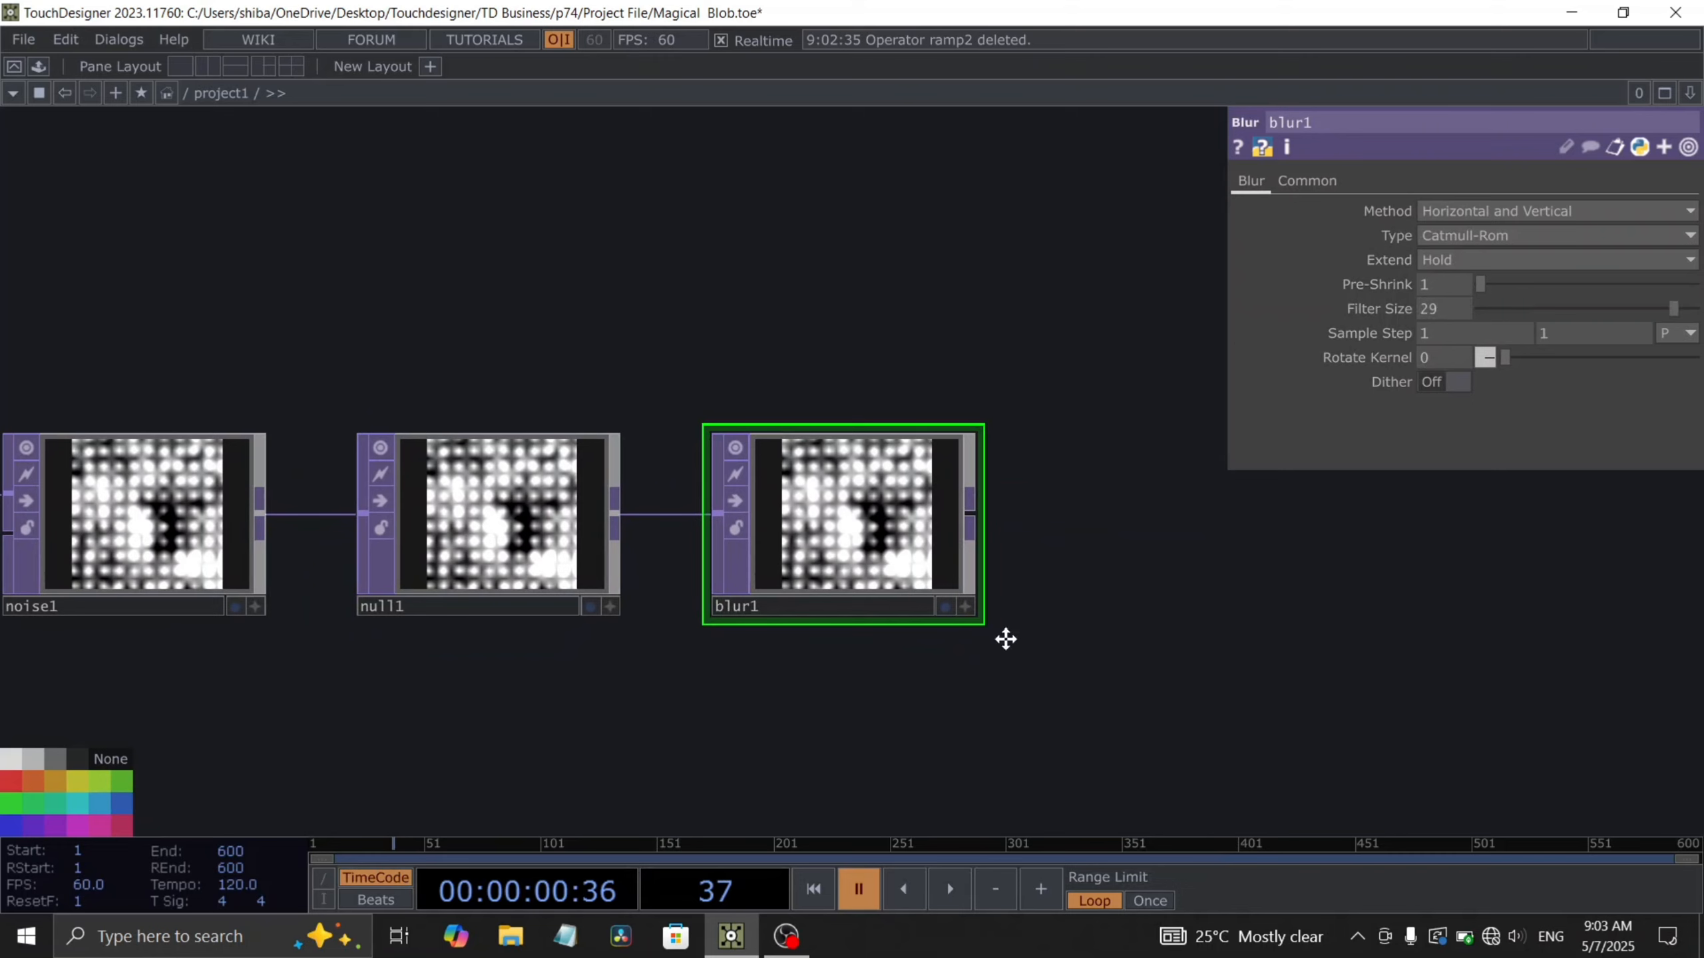
# - Append a Null TOP after the blur and rename it height
pyautogui.moveTo(1006, 639); pyautogui.dragTo(792, 594)
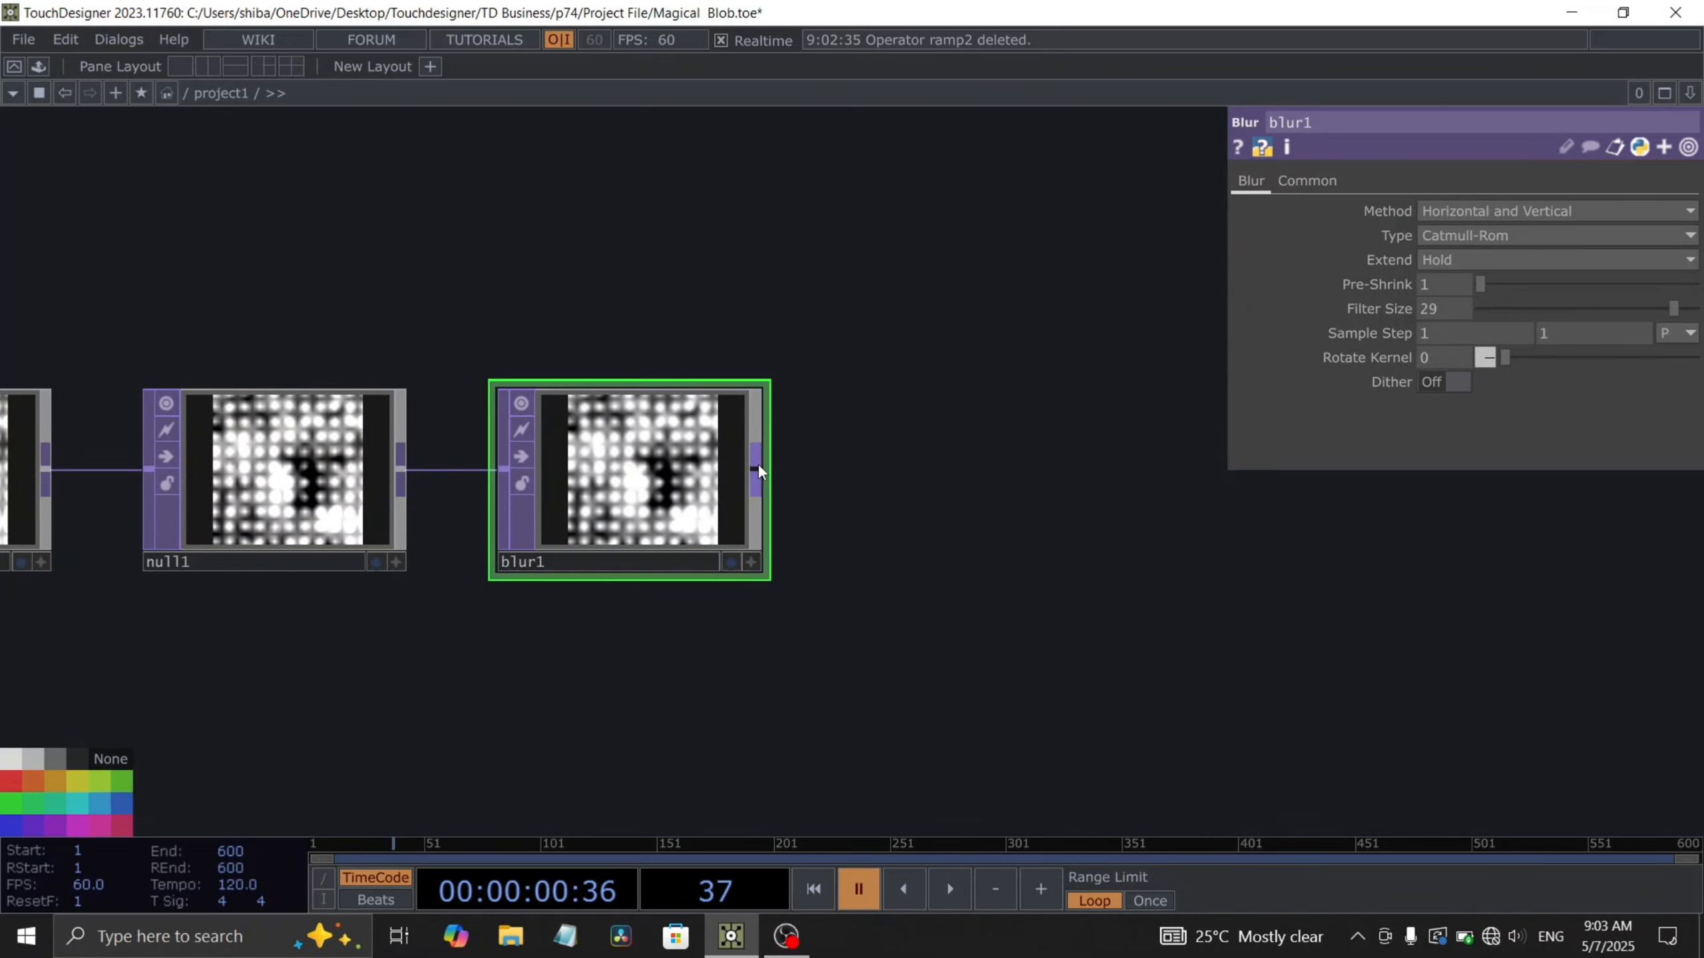
pyautogui.hotkey('alt', 'n')
pyautogui.click(999, 468)
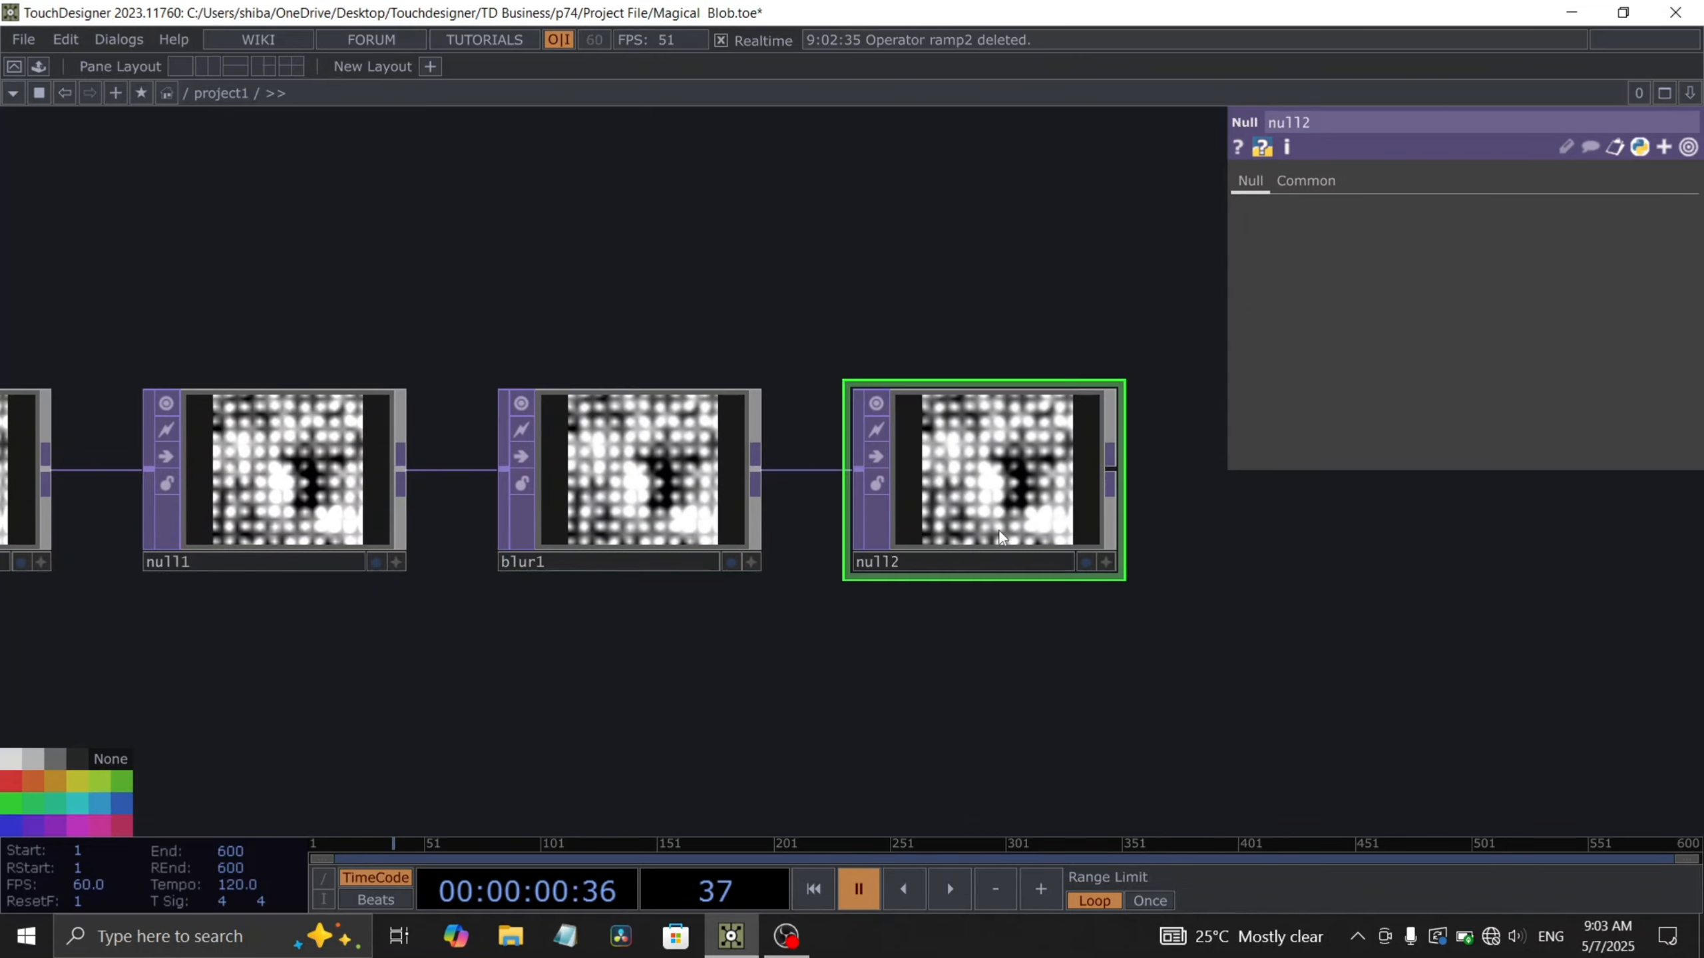
pyautogui.click(918, 565)
pyautogui.write('height')
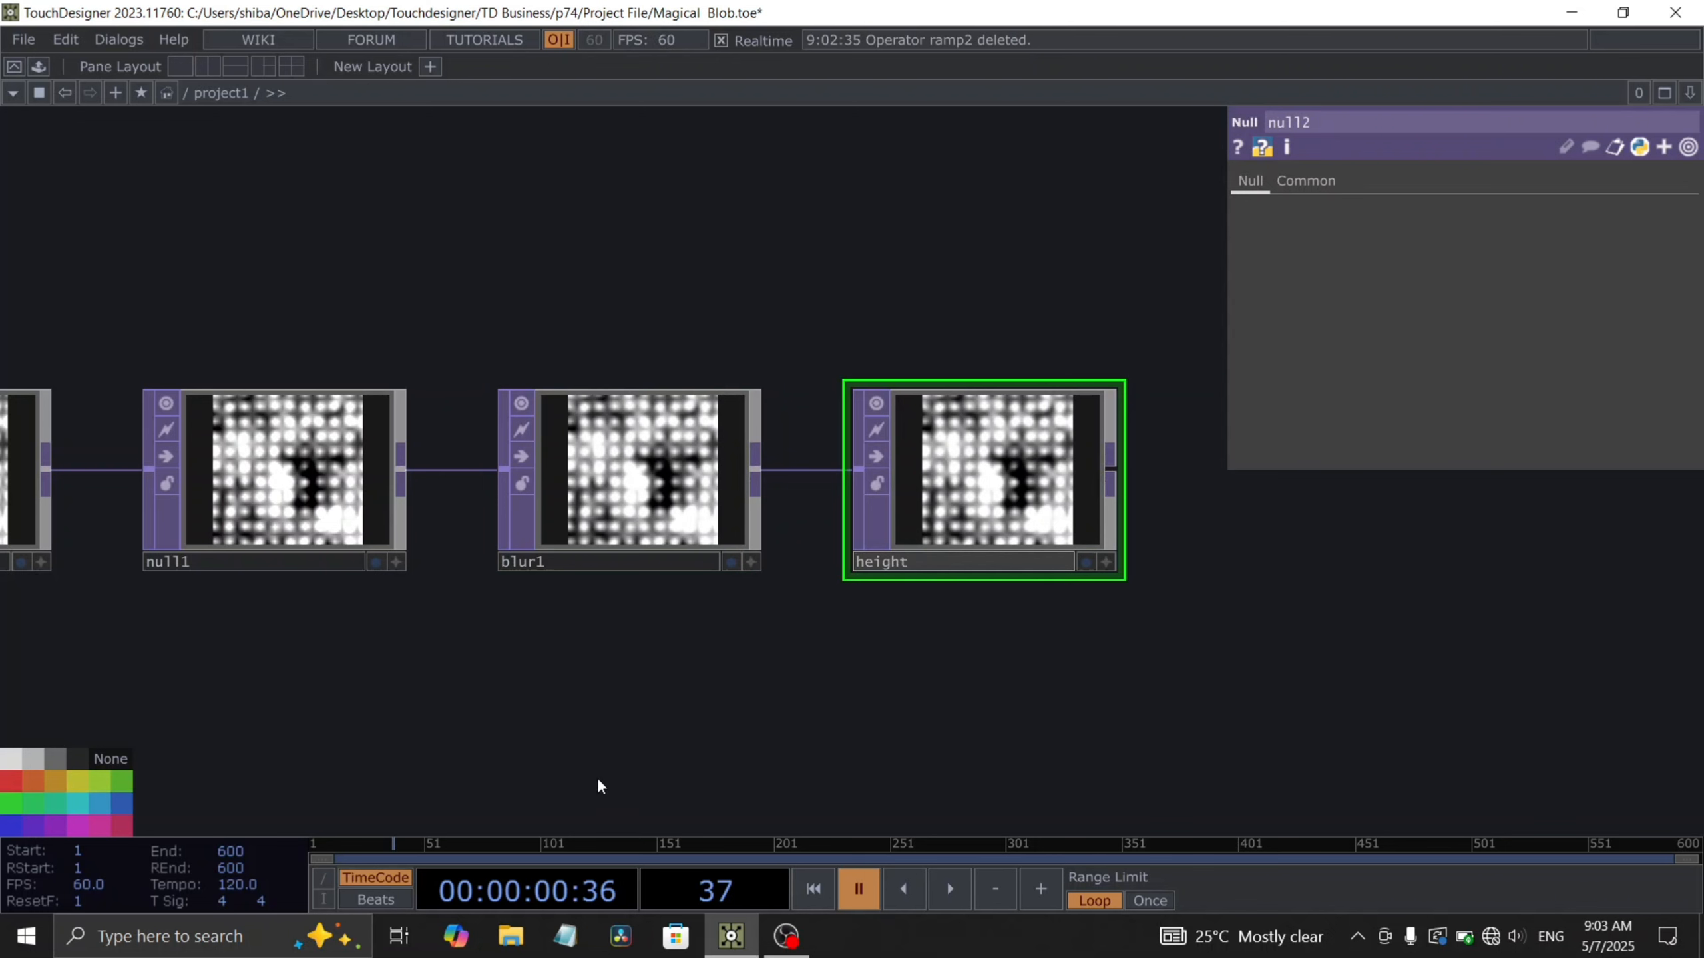
pyautogui.doubleClick(590, 737)
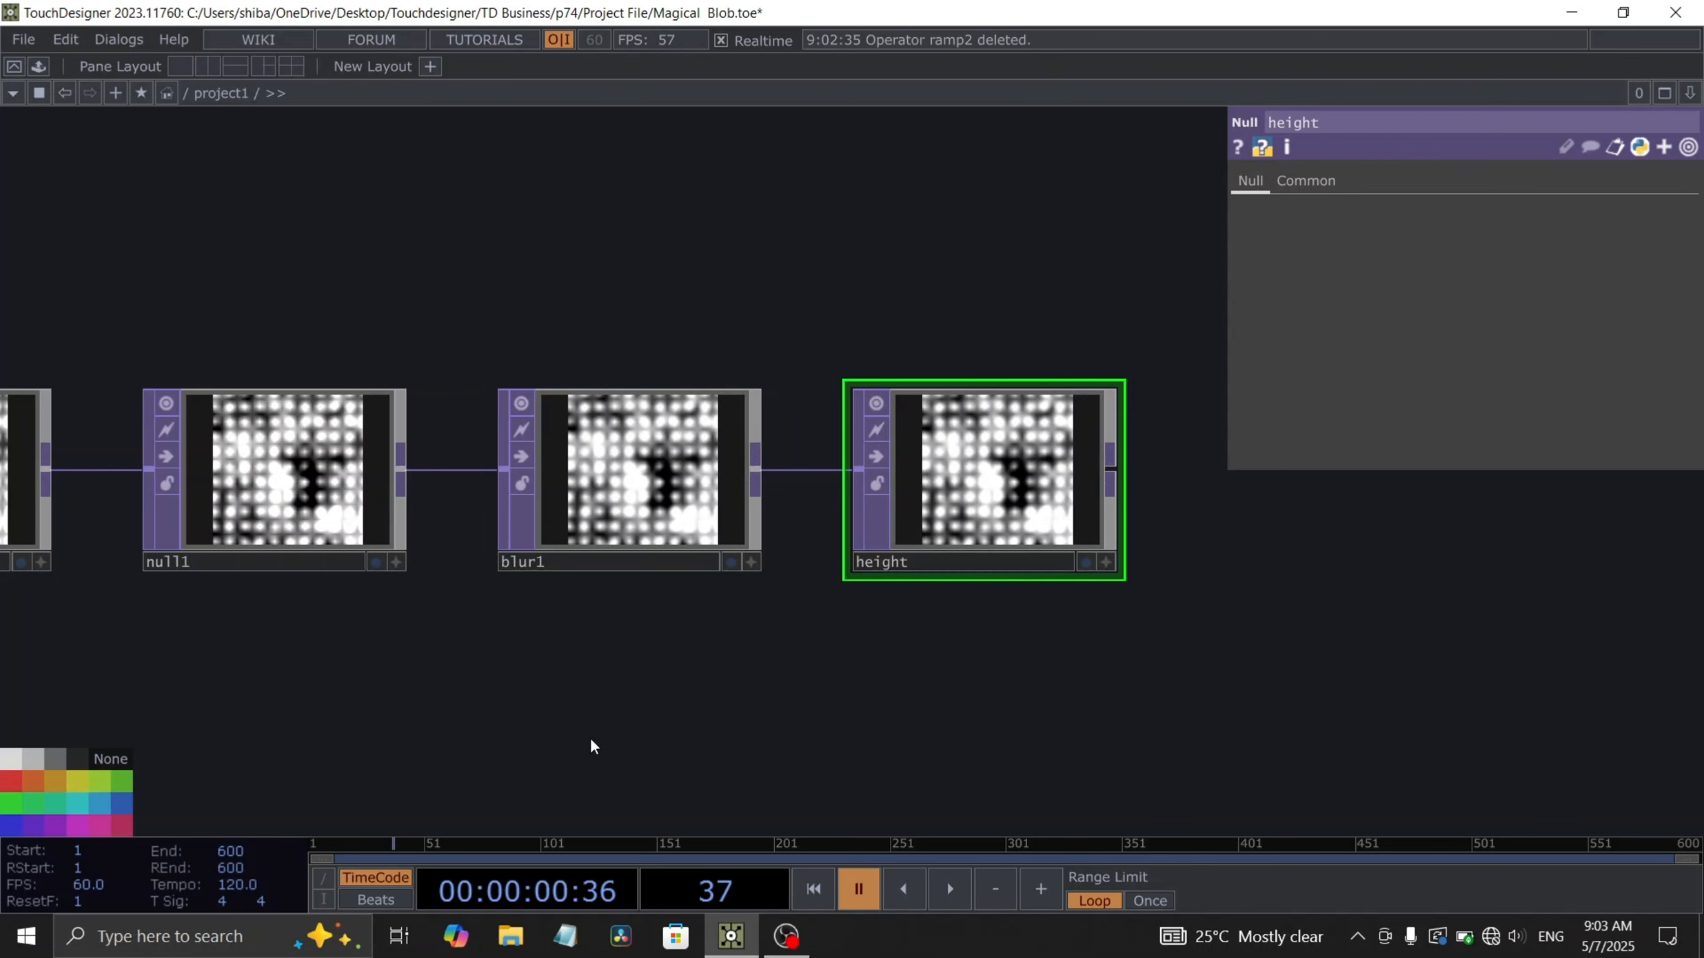
pyautogui.click(967, 227)
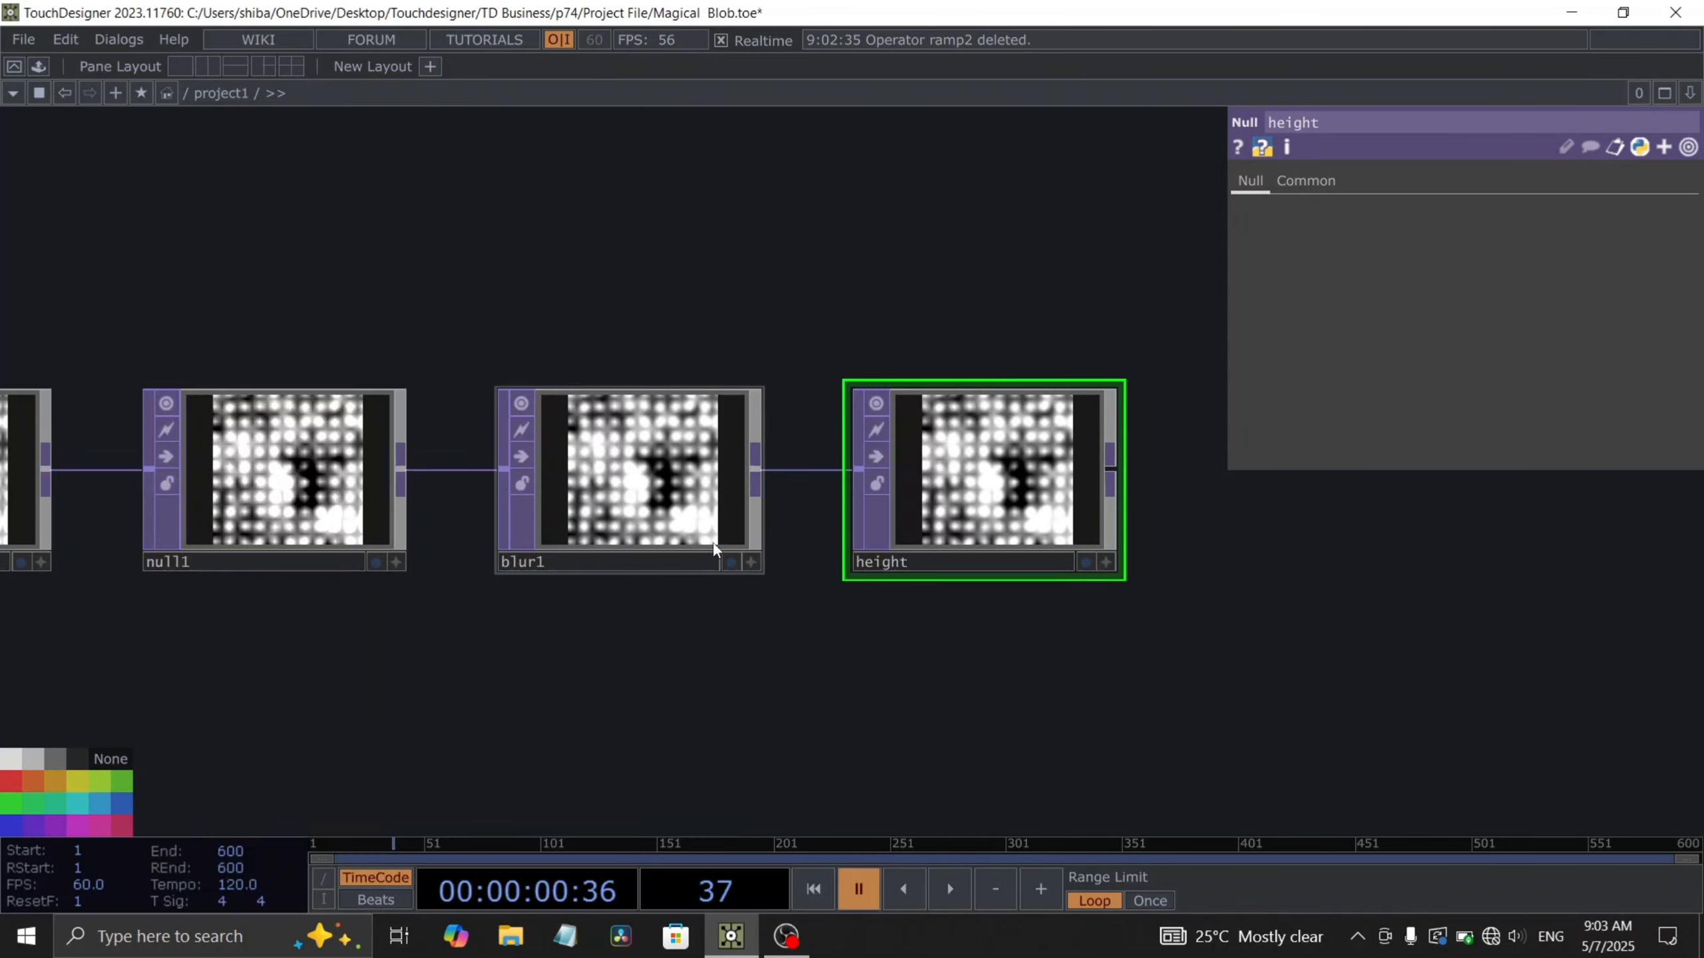
# - Branch a Normal Map TOP from the first null's output
pyautogui.scroll(-5, 638, 587)
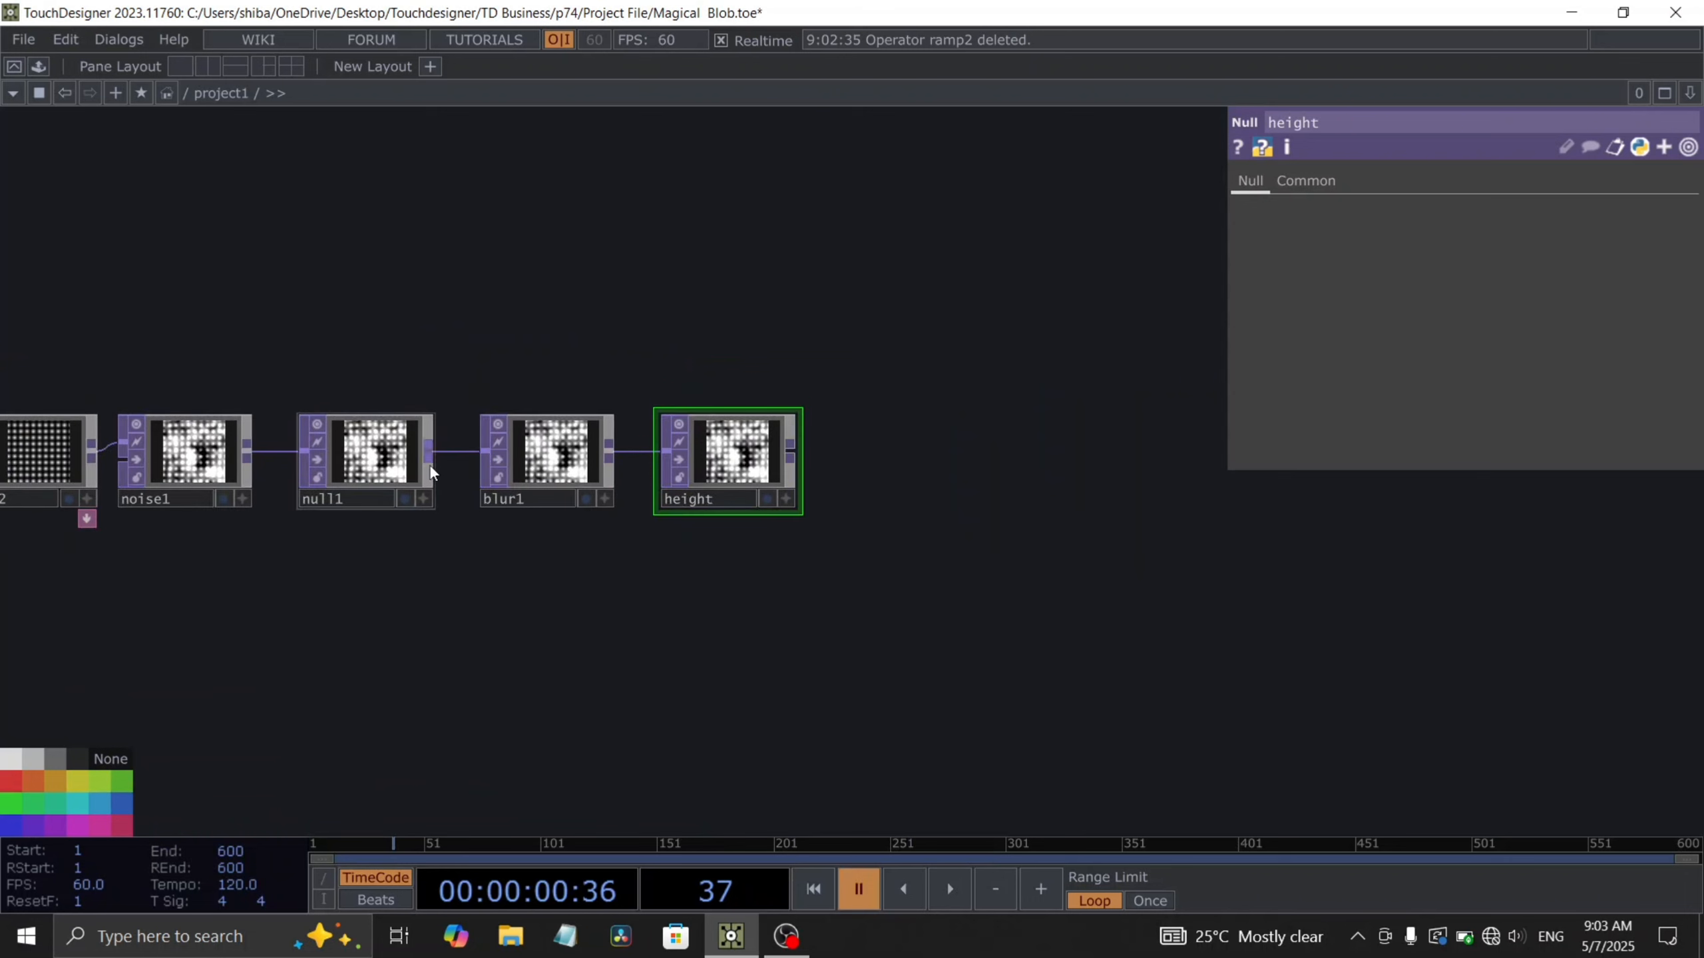
pyautogui.click(429, 464)
pyautogui.moveTo(436, 464); pyautogui.dragTo(679, 706)
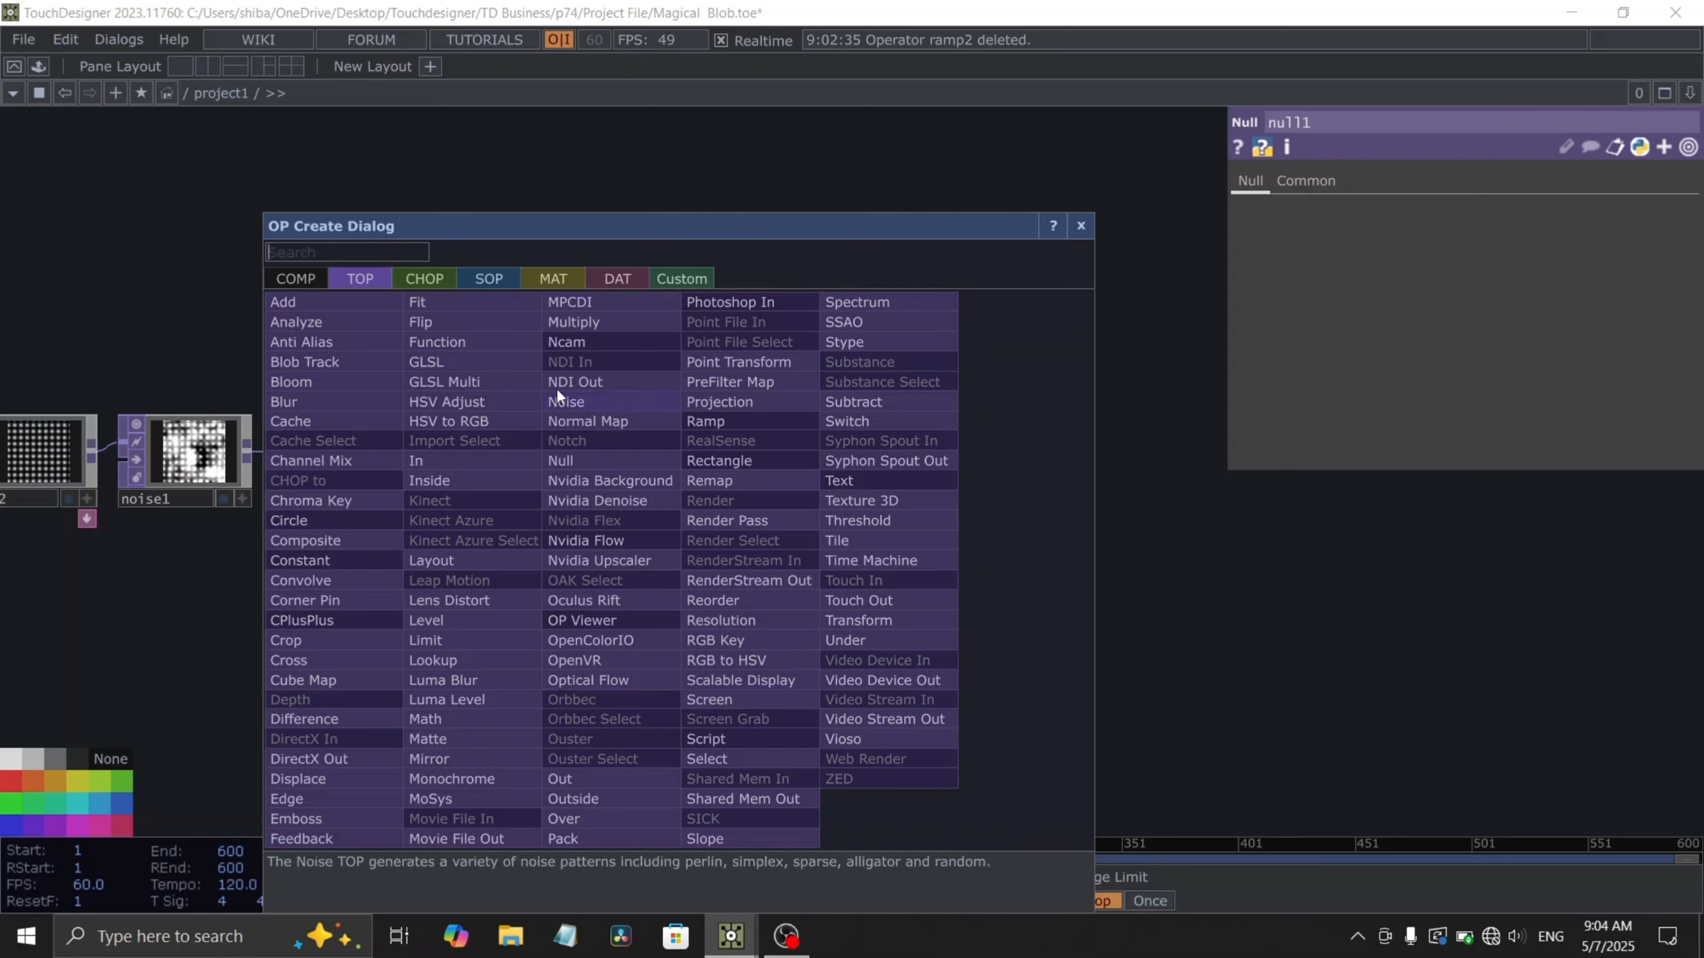
pyautogui.click(568, 421)
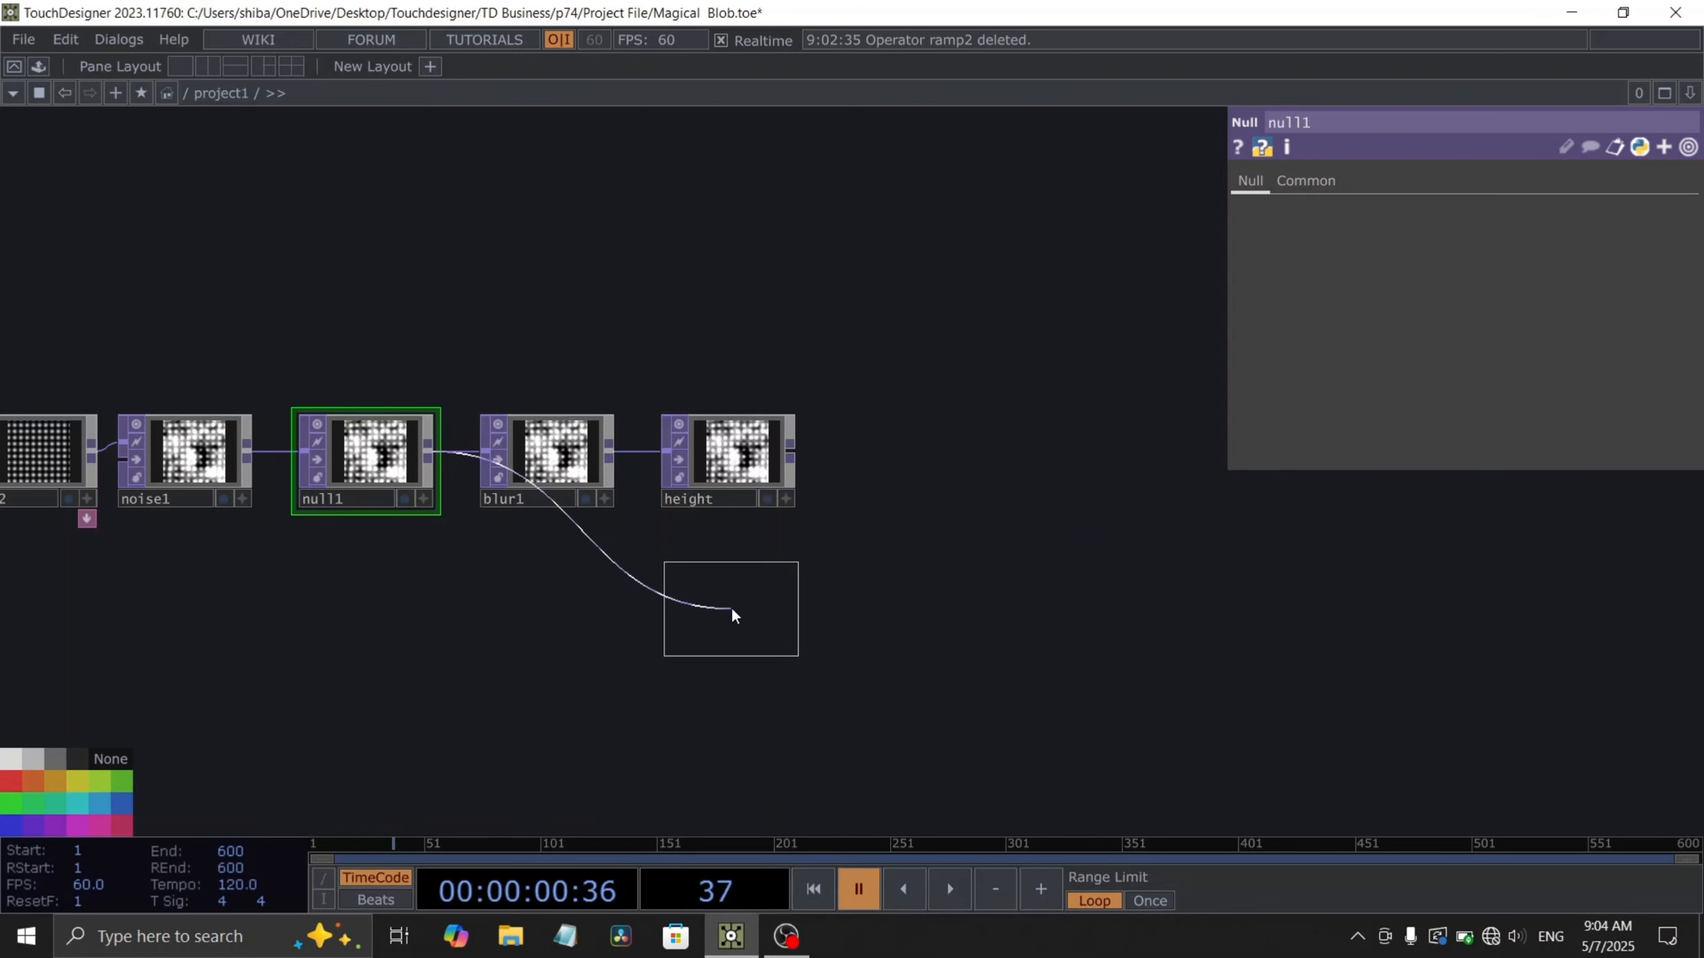
pyautogui.click(731, 608)
pyautogui.moveTo(844, 689); pyautogui.dragTo(805, 579)
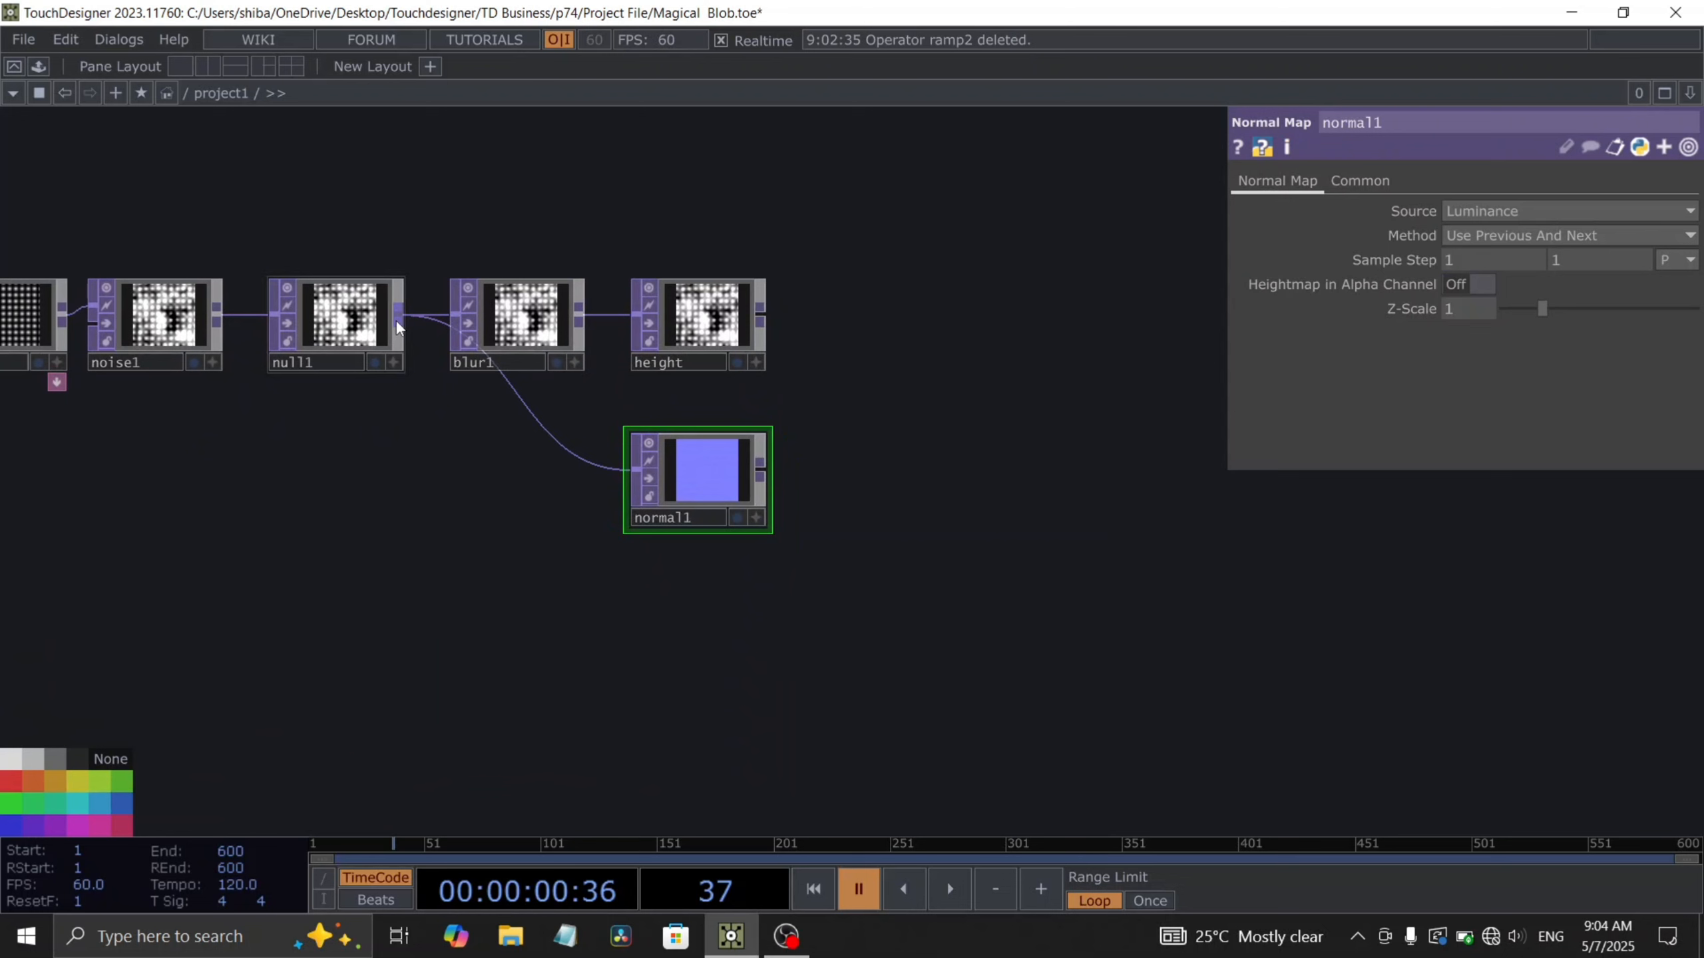
# - Branch a Lookup TOP from the first null's output
pyautogui.moveTo(398, 320); pyautogui.dragTo(487, 687)
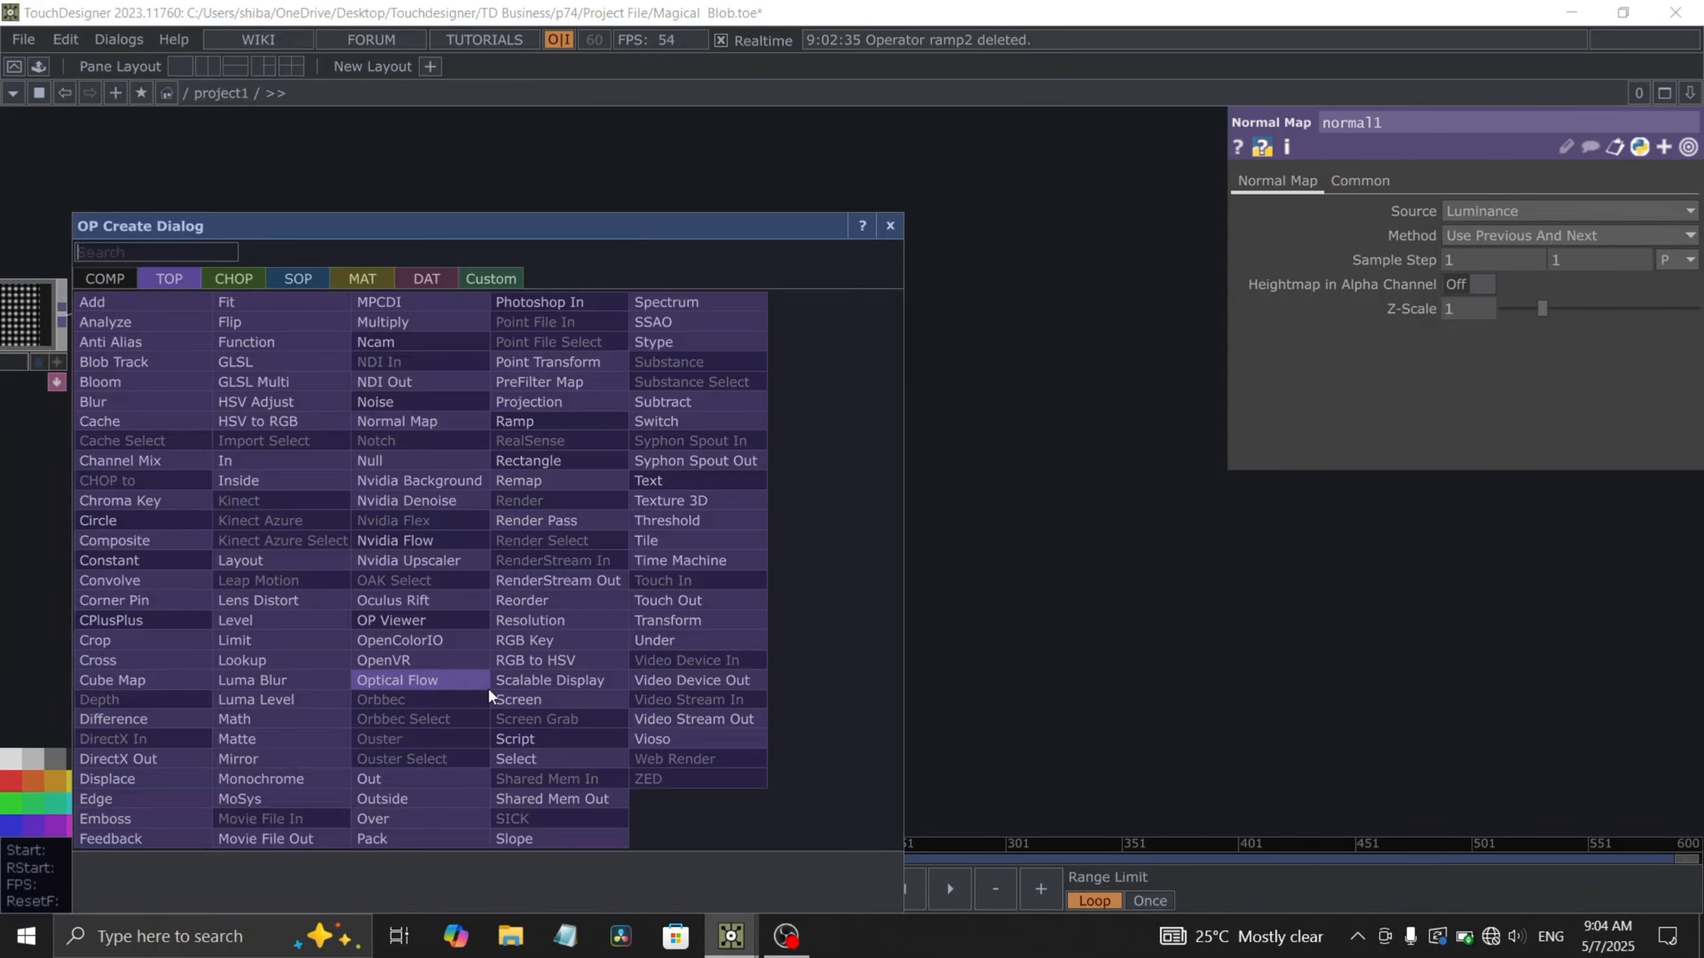
pyautogui.write('look')
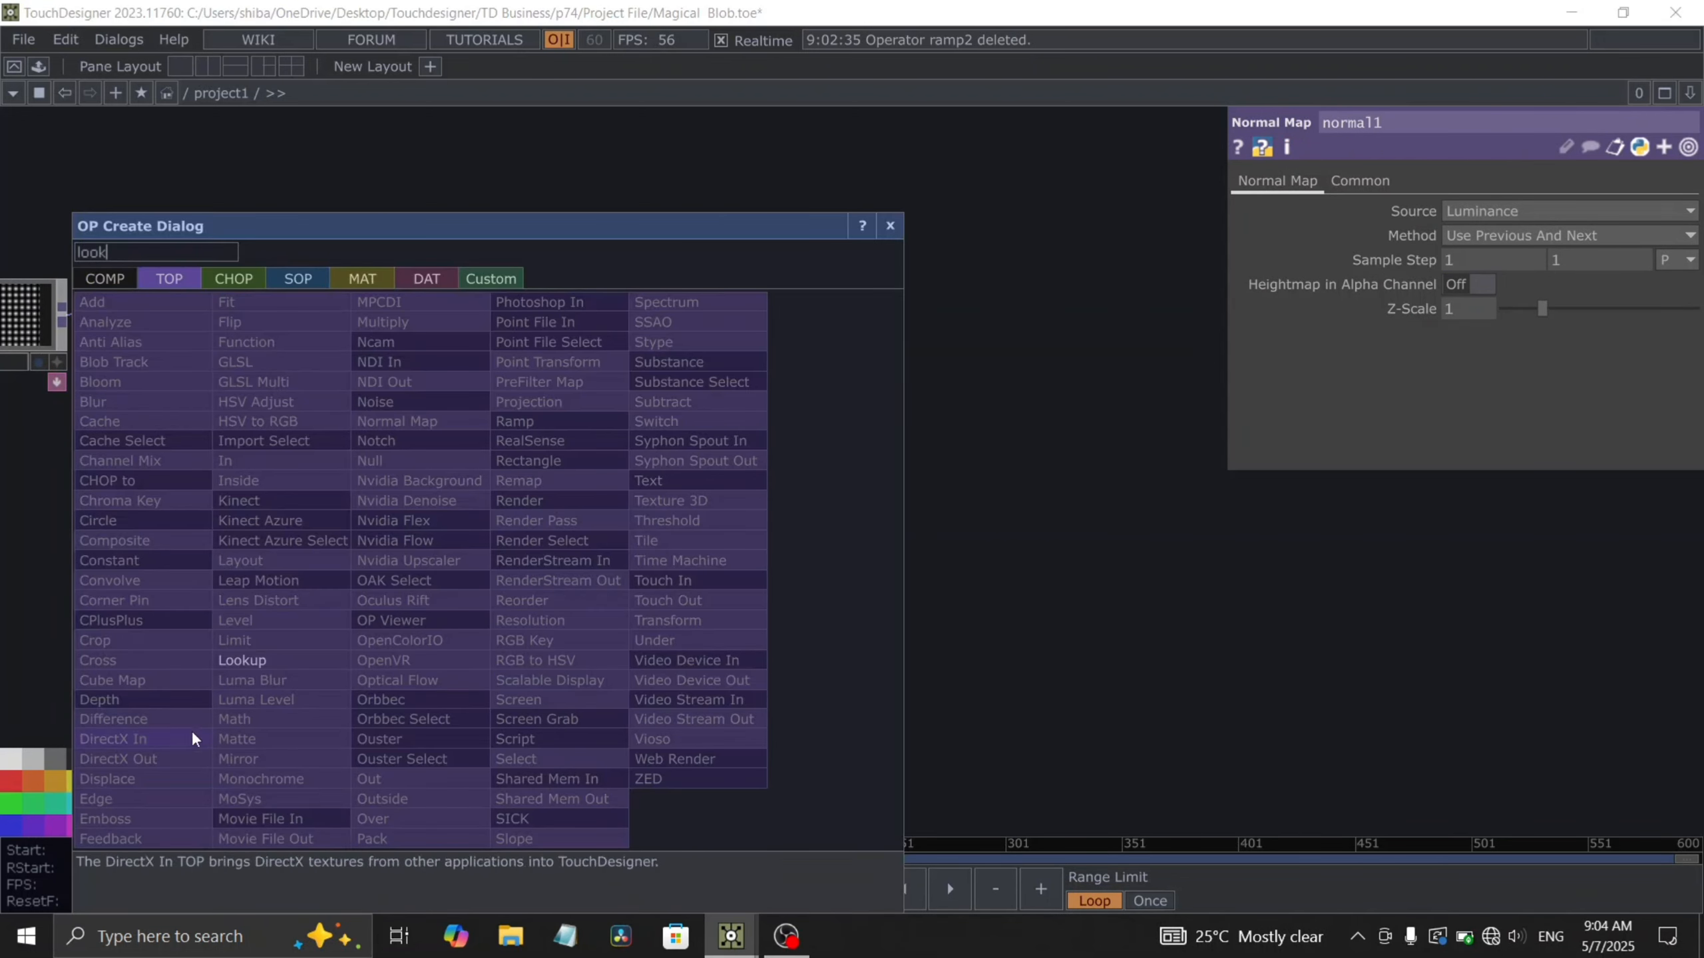
pyautogui.click(242, 664)
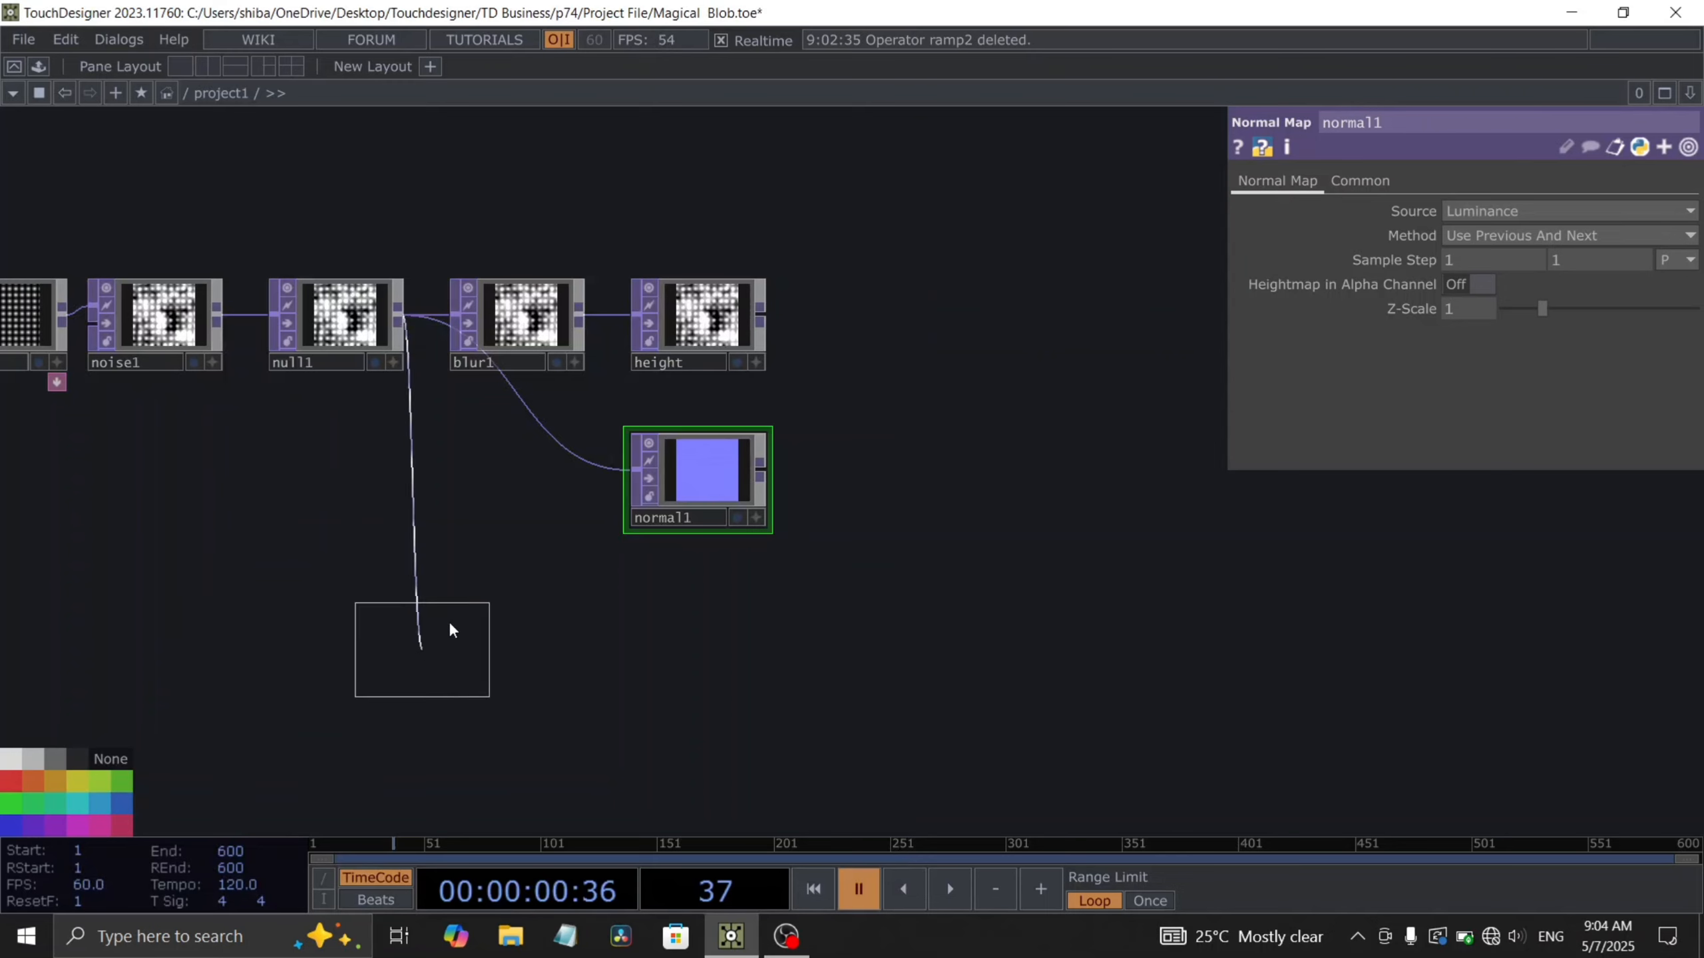
pyautogui.click(449, 629)
pyautogui.scroll(5, 349, 701)
# - Add a Ramp TOP beside the lookup and set its resolution to 1280 by 1280
pyautogui.press('Tab')
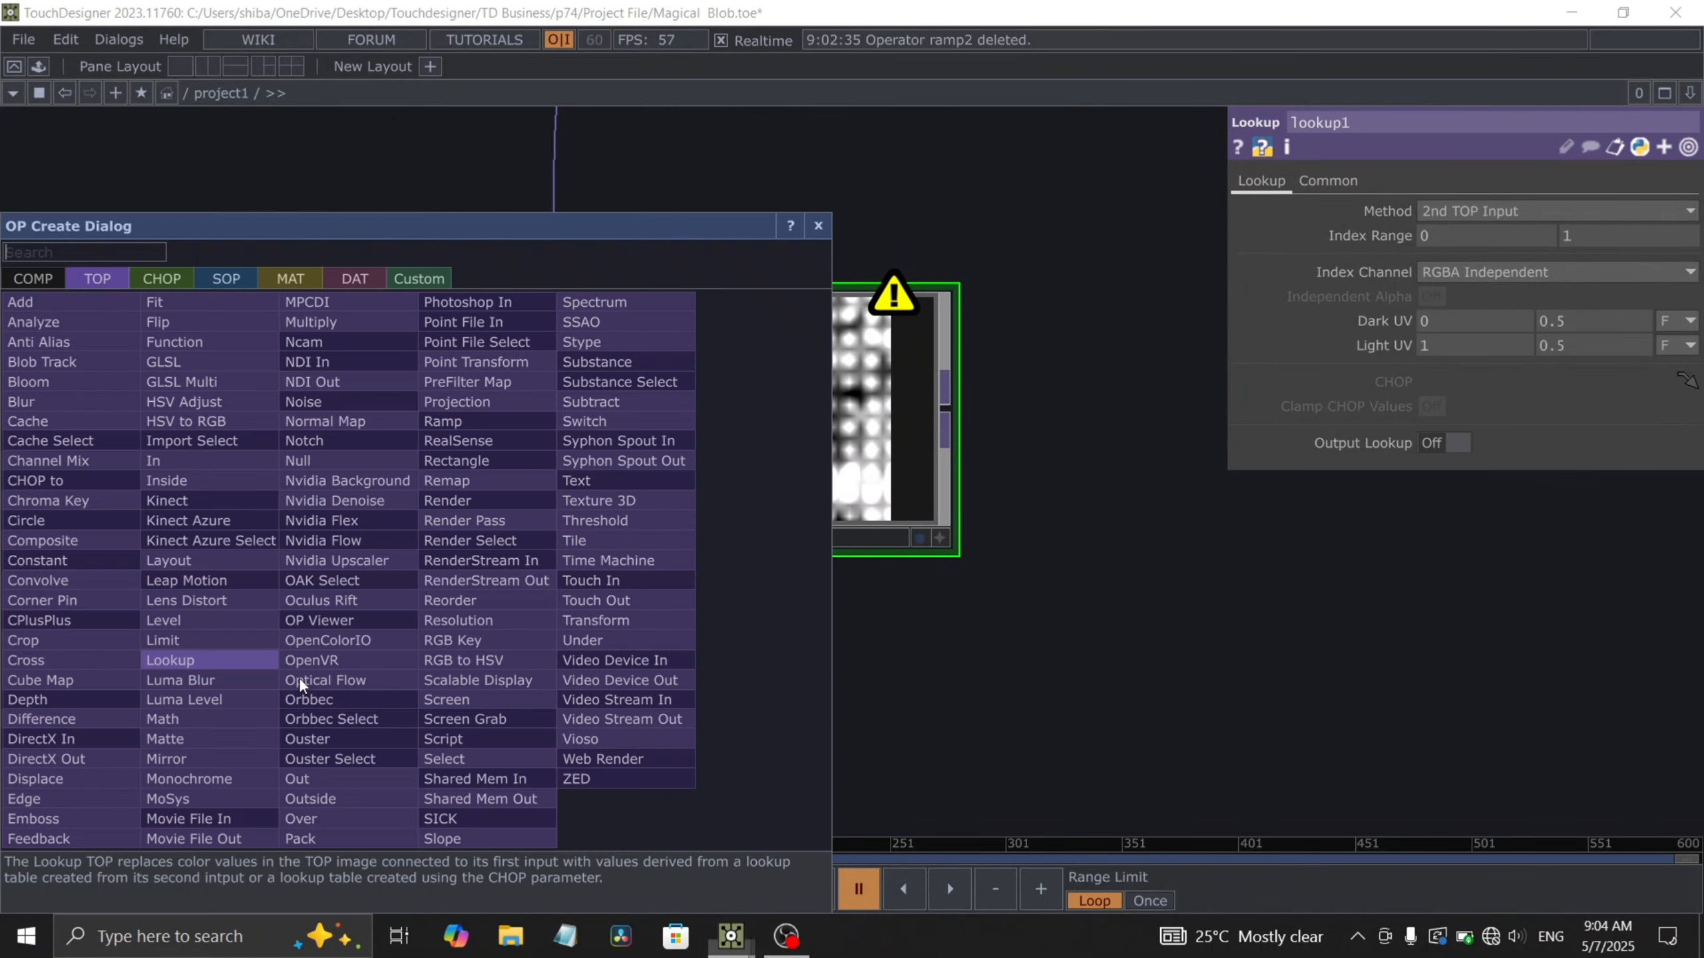
pyautogui.write('ram')
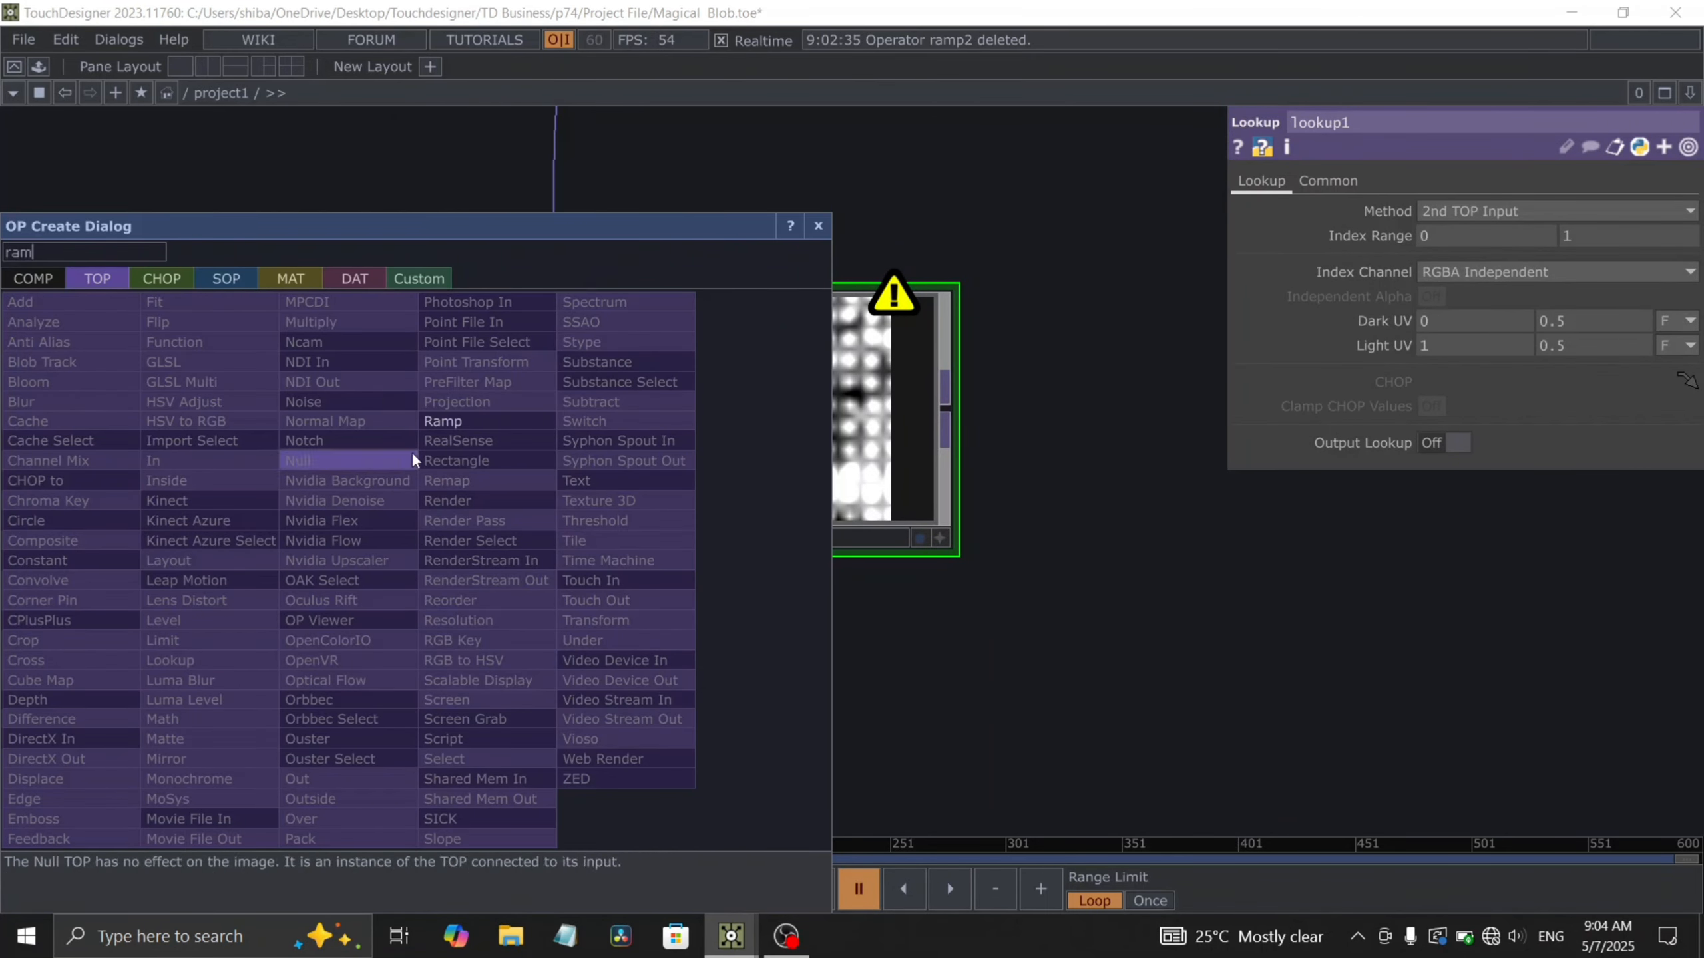
pyautogui.click(433, 421)
pyautogui.click(332, 688)
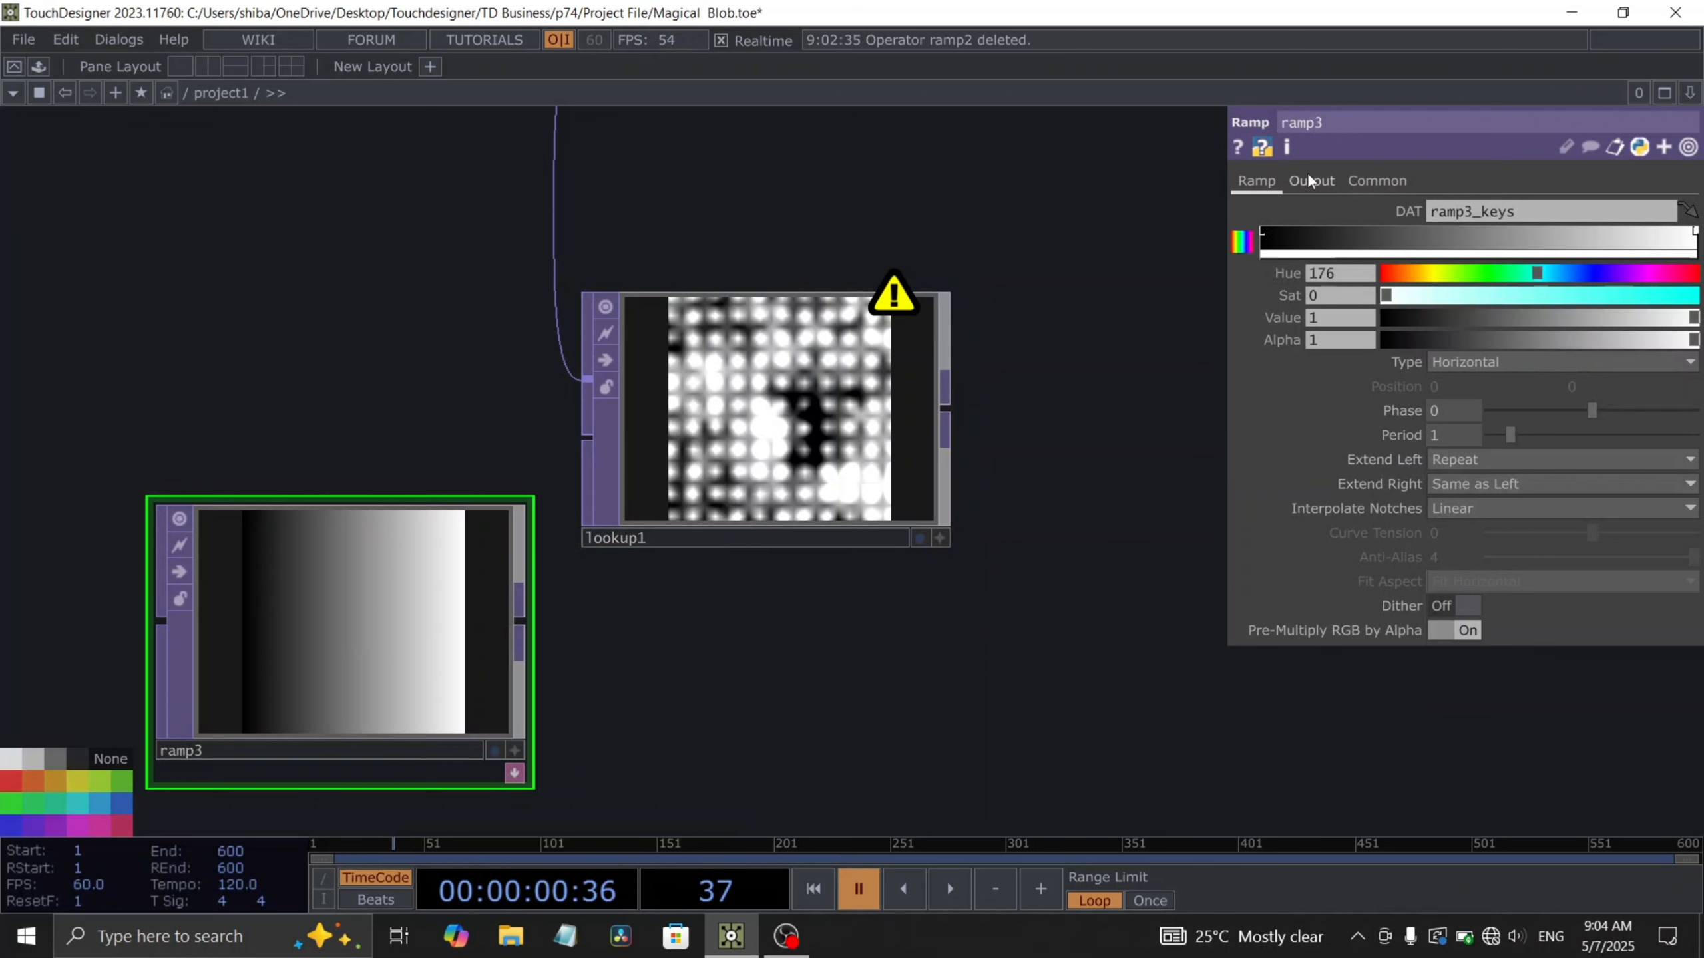
pyautogui.click(1377, 179)
pyautogui.click(1687, 237)
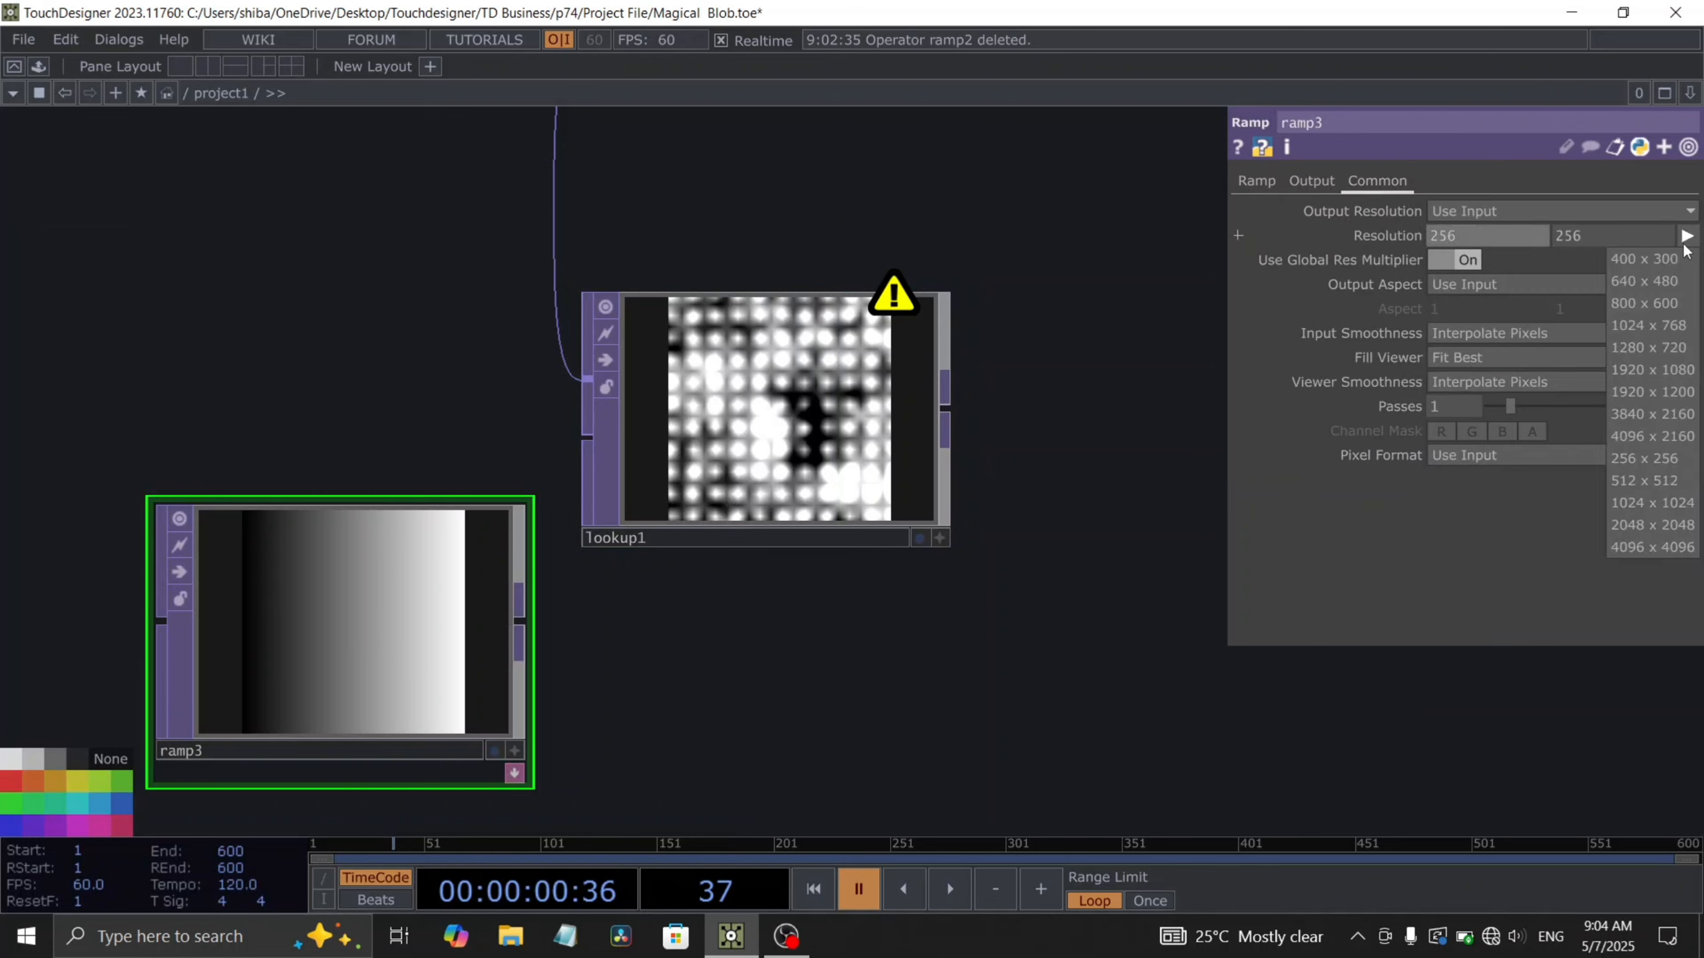
pyautogui.click(1642, 342)
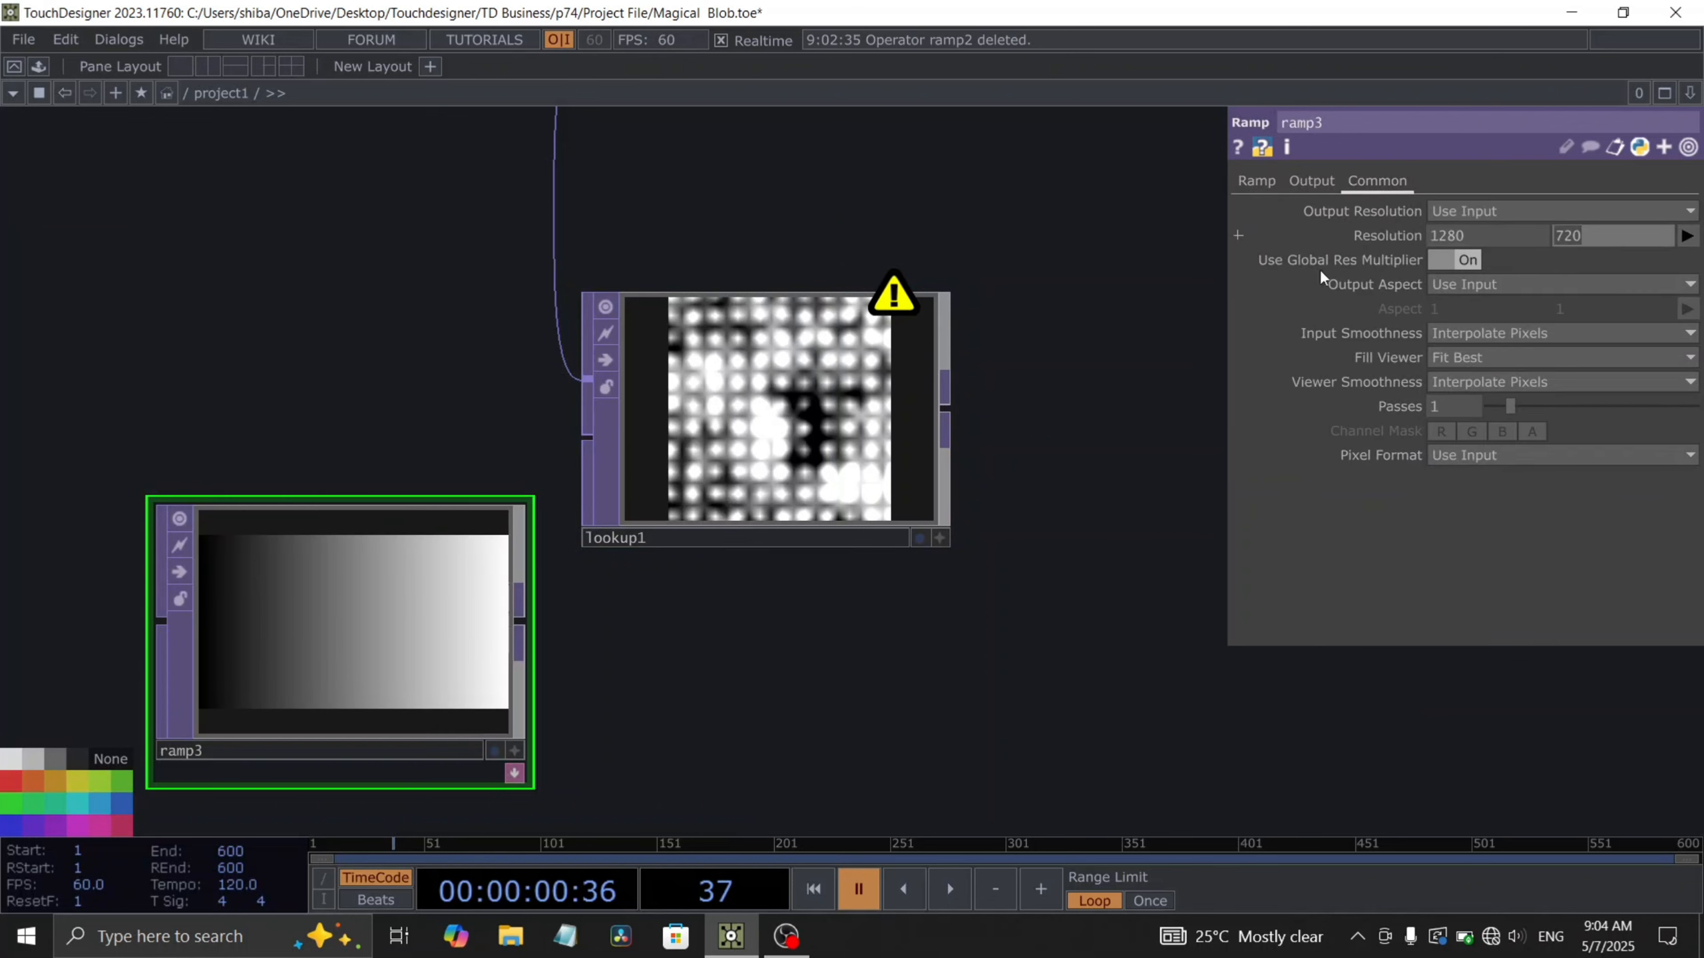
pyautogui.write('1280')
pyautogui.press('Return')
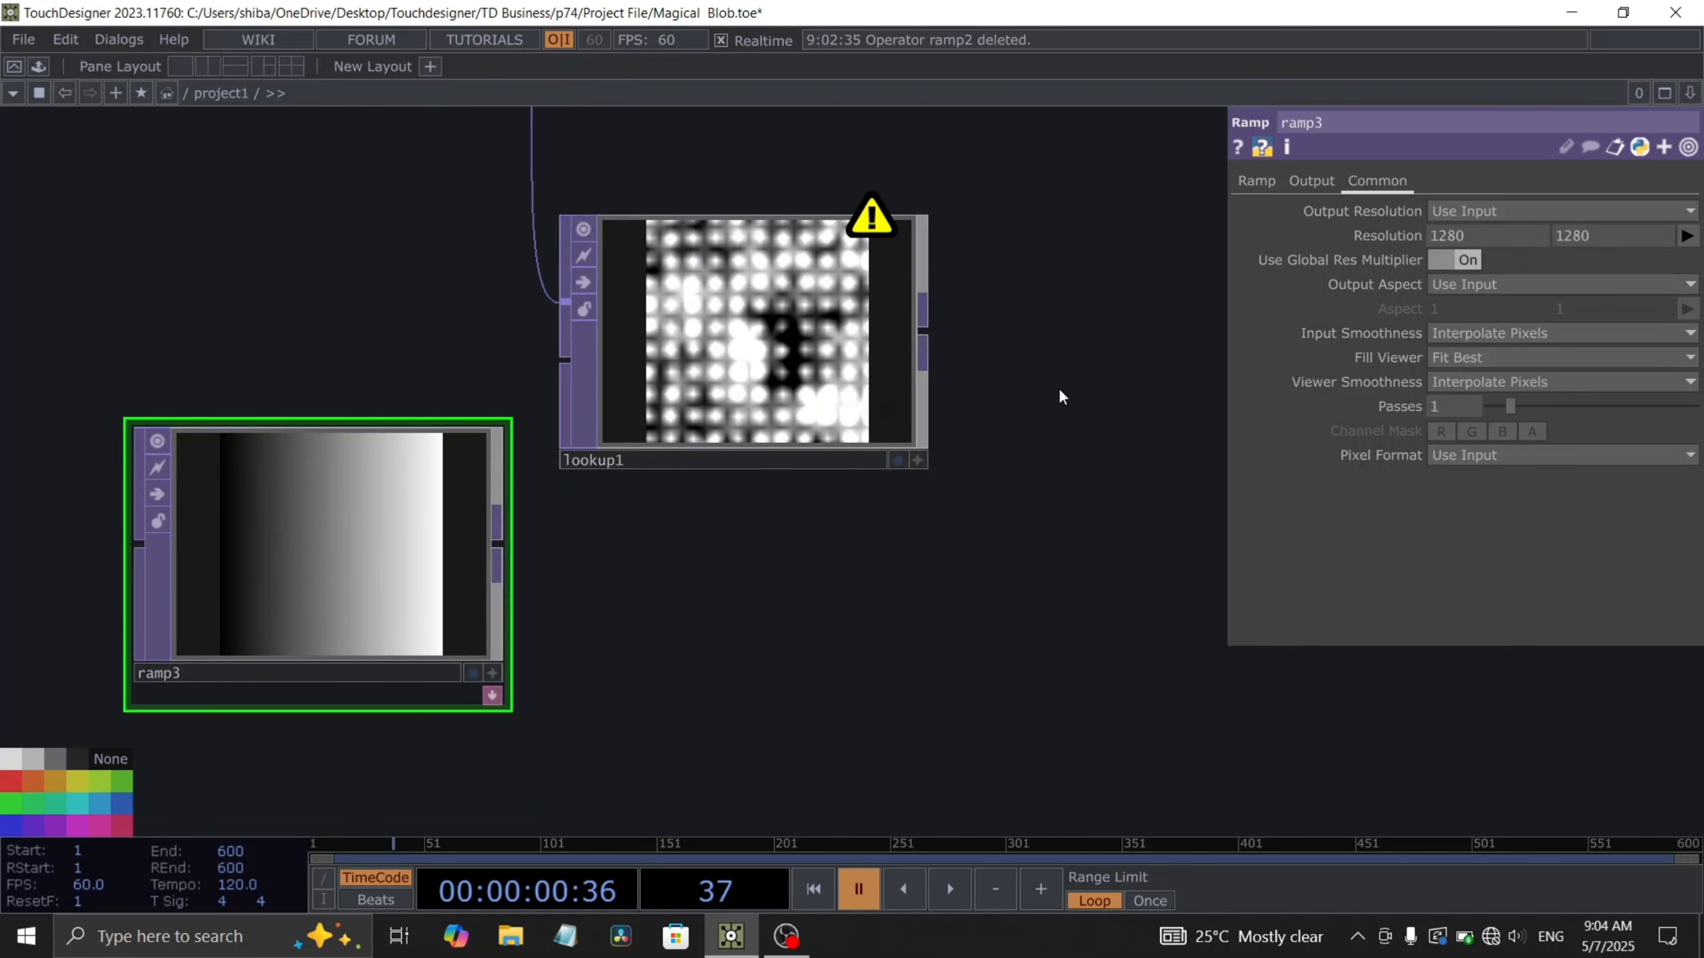
# - Color the ramp's left key cyan and drag its right key inward to shape the gradient toward white
pyautogui.click(1253, 181)
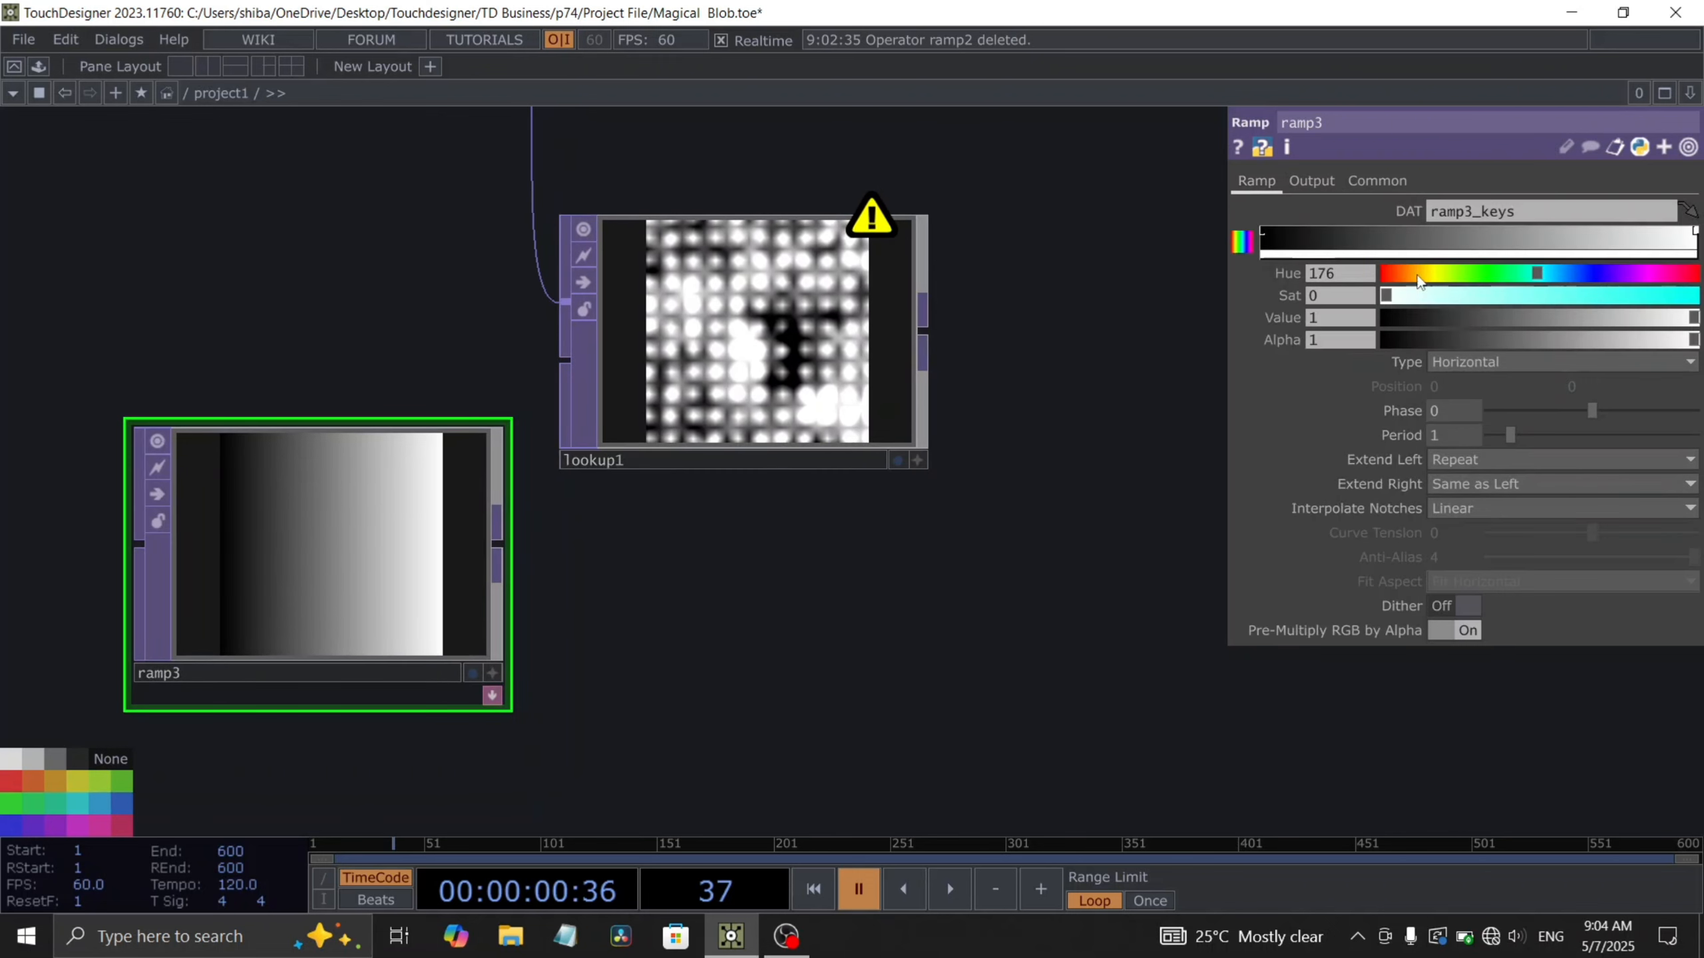
pyautogui.click(1263, 235)
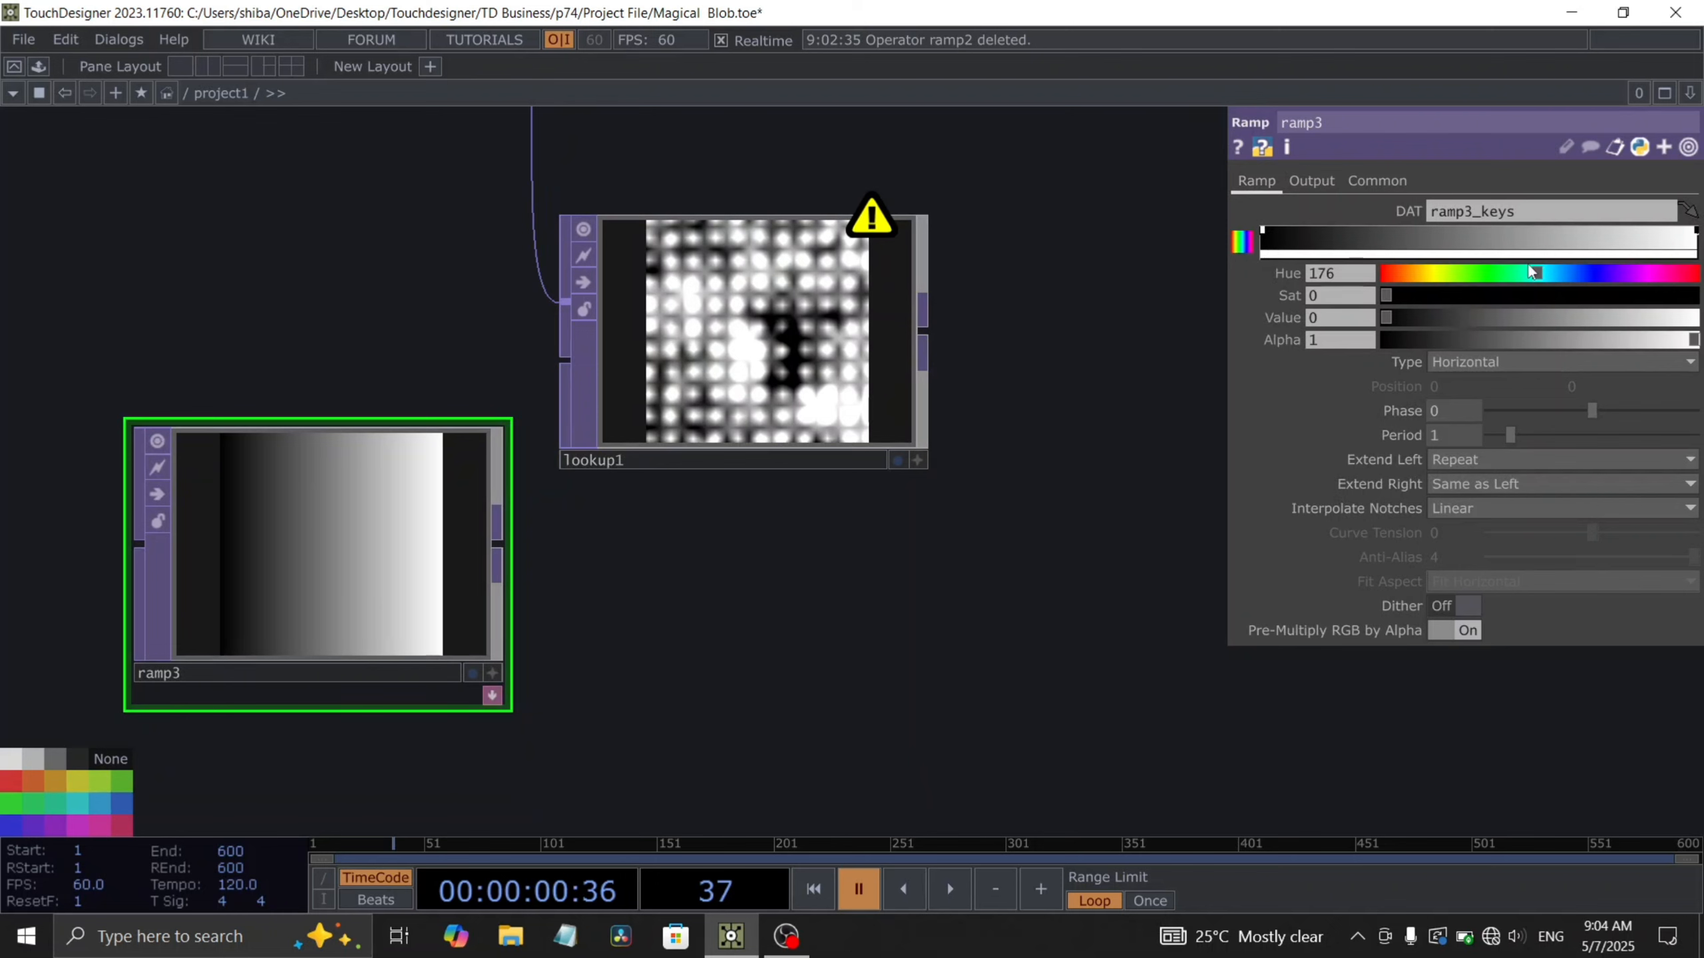
pyautogui.moveTo(1388, 317); pyautogui.dragTo(1695, 339)
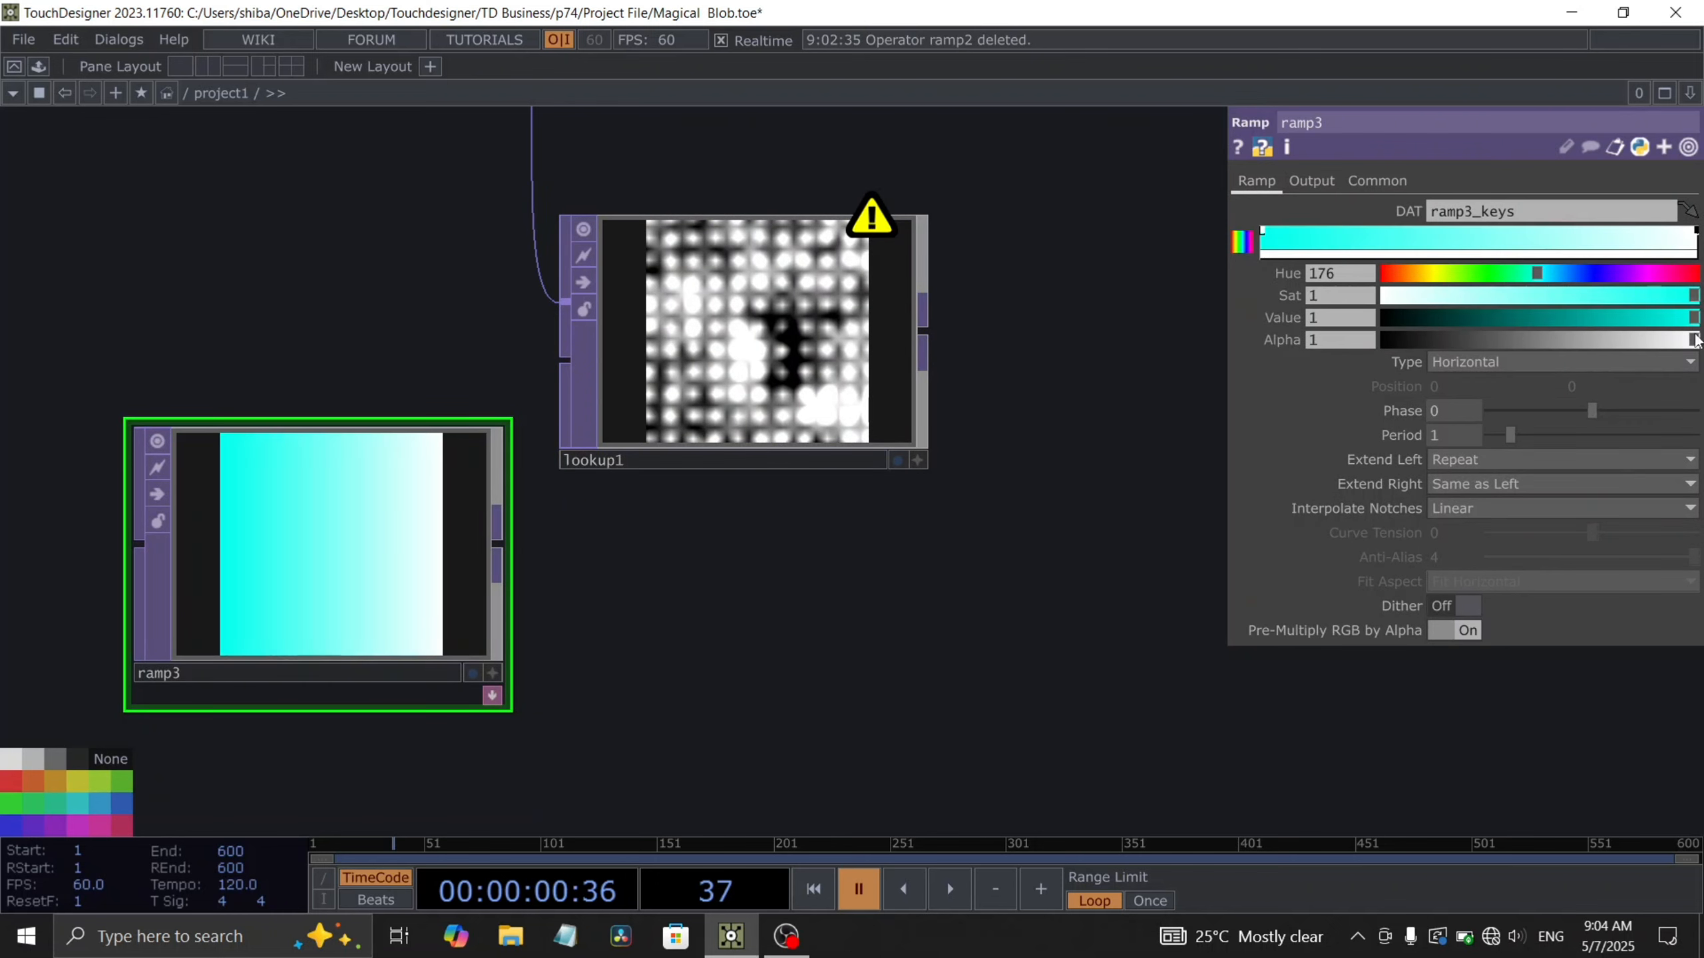
pyautogui.click(1696, 233)
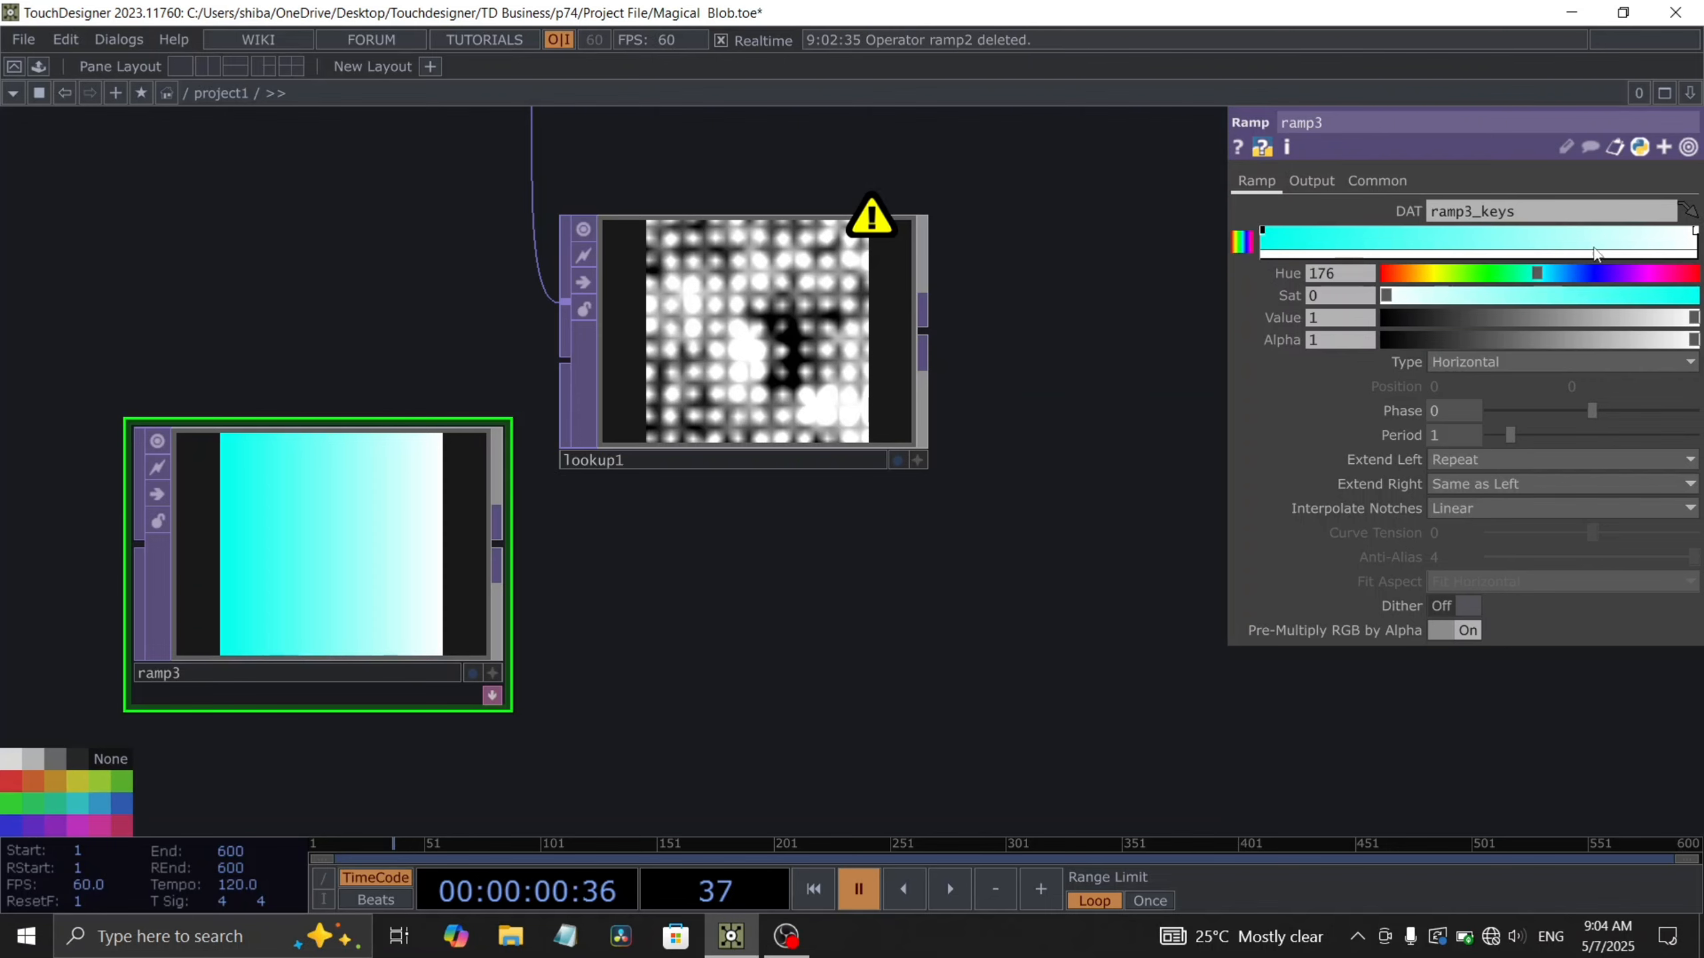
pyautogui.moveTo(1654, 242); pyautogui.dragTo(1516, 241)
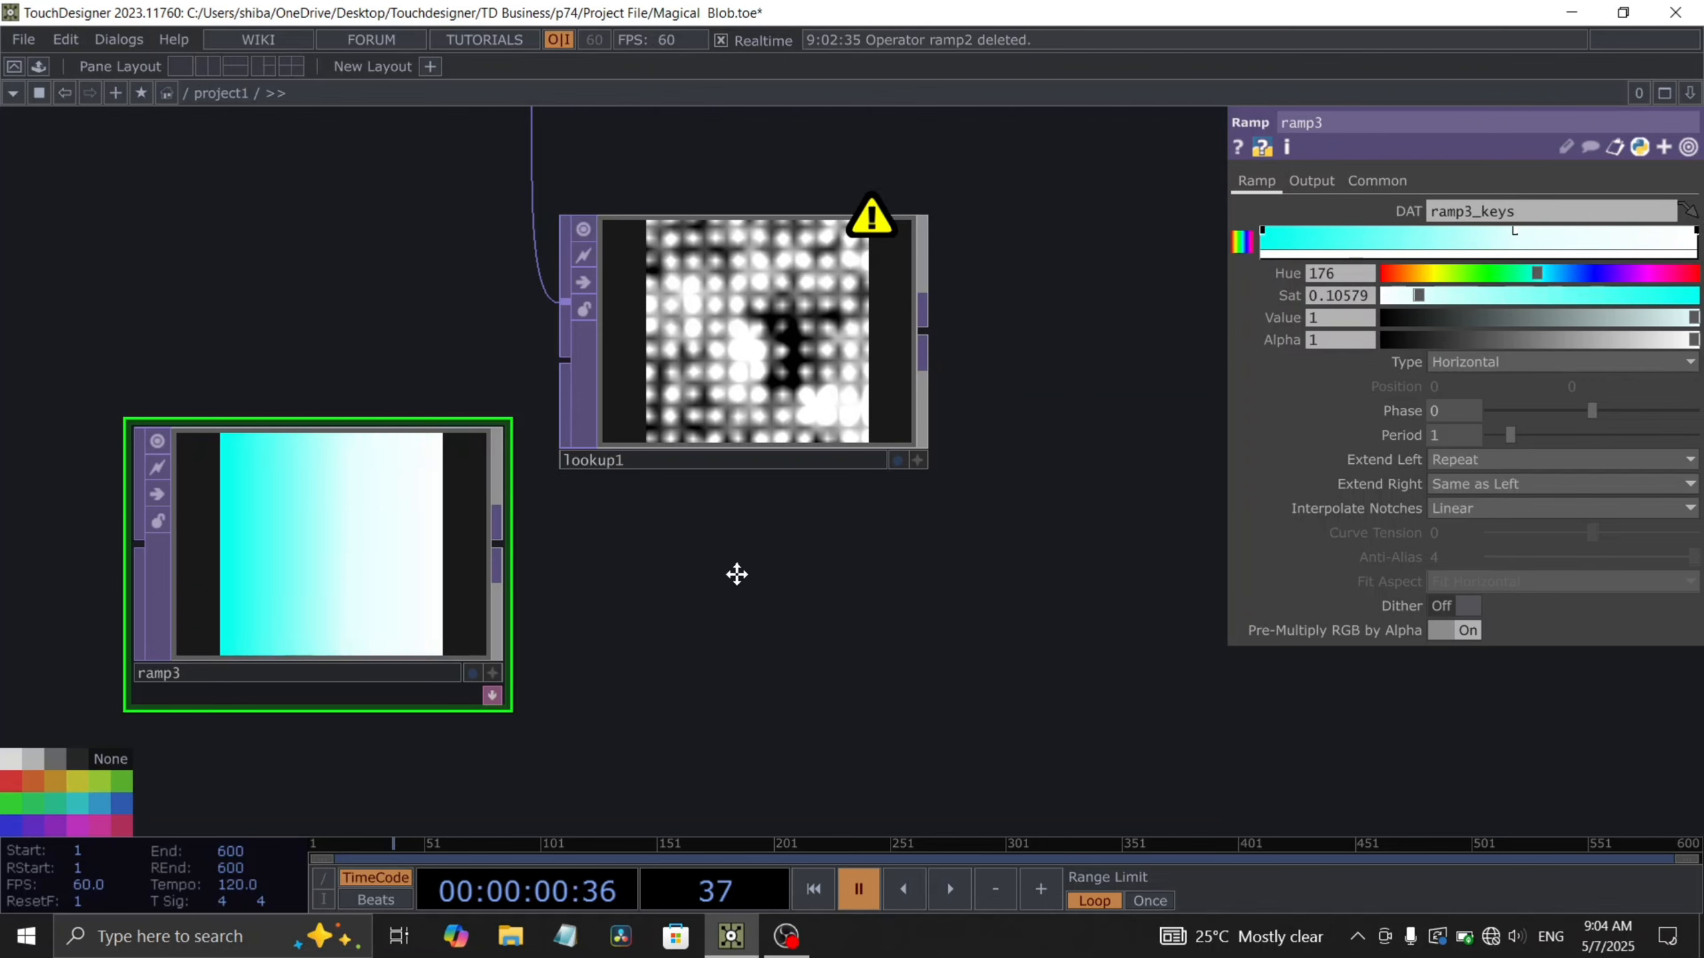
# - Wire the new ramp into the lookup's second input
pyautogui.scroll(-3, 737, 574)
pyautogui.scroll(3, 639, 579)
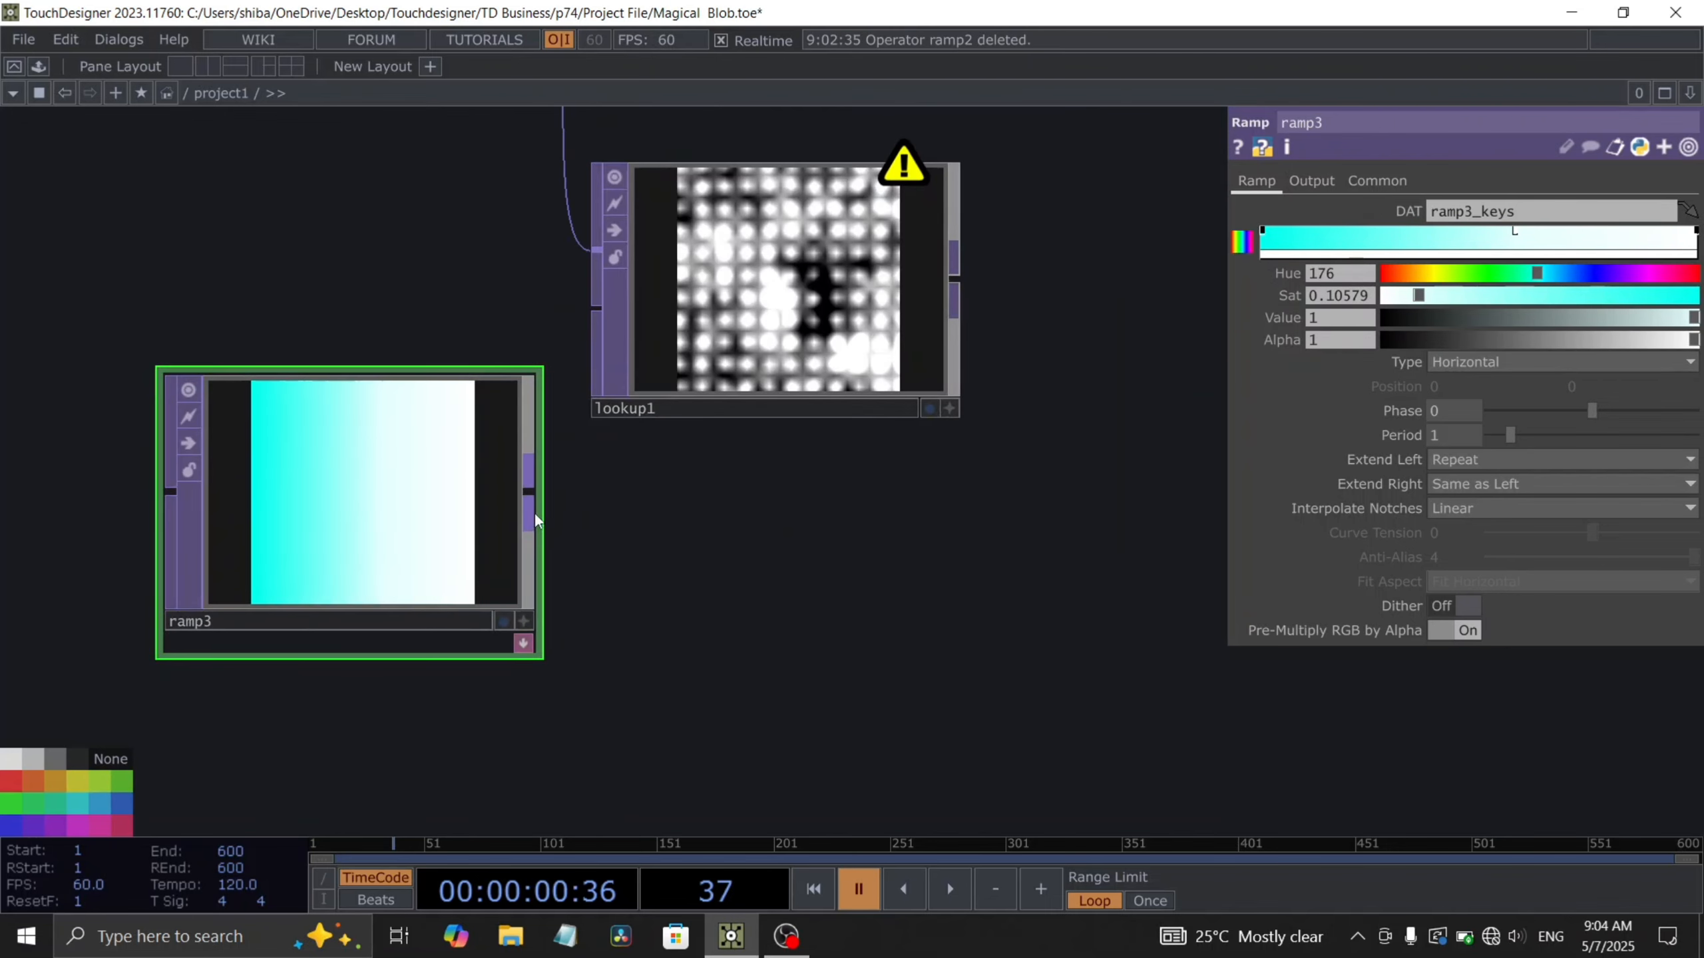
pyautogui.moveTo(535, 514); pyautogui.dragTo(597, 308)
pyautogui.scroll(2, 776, 317)
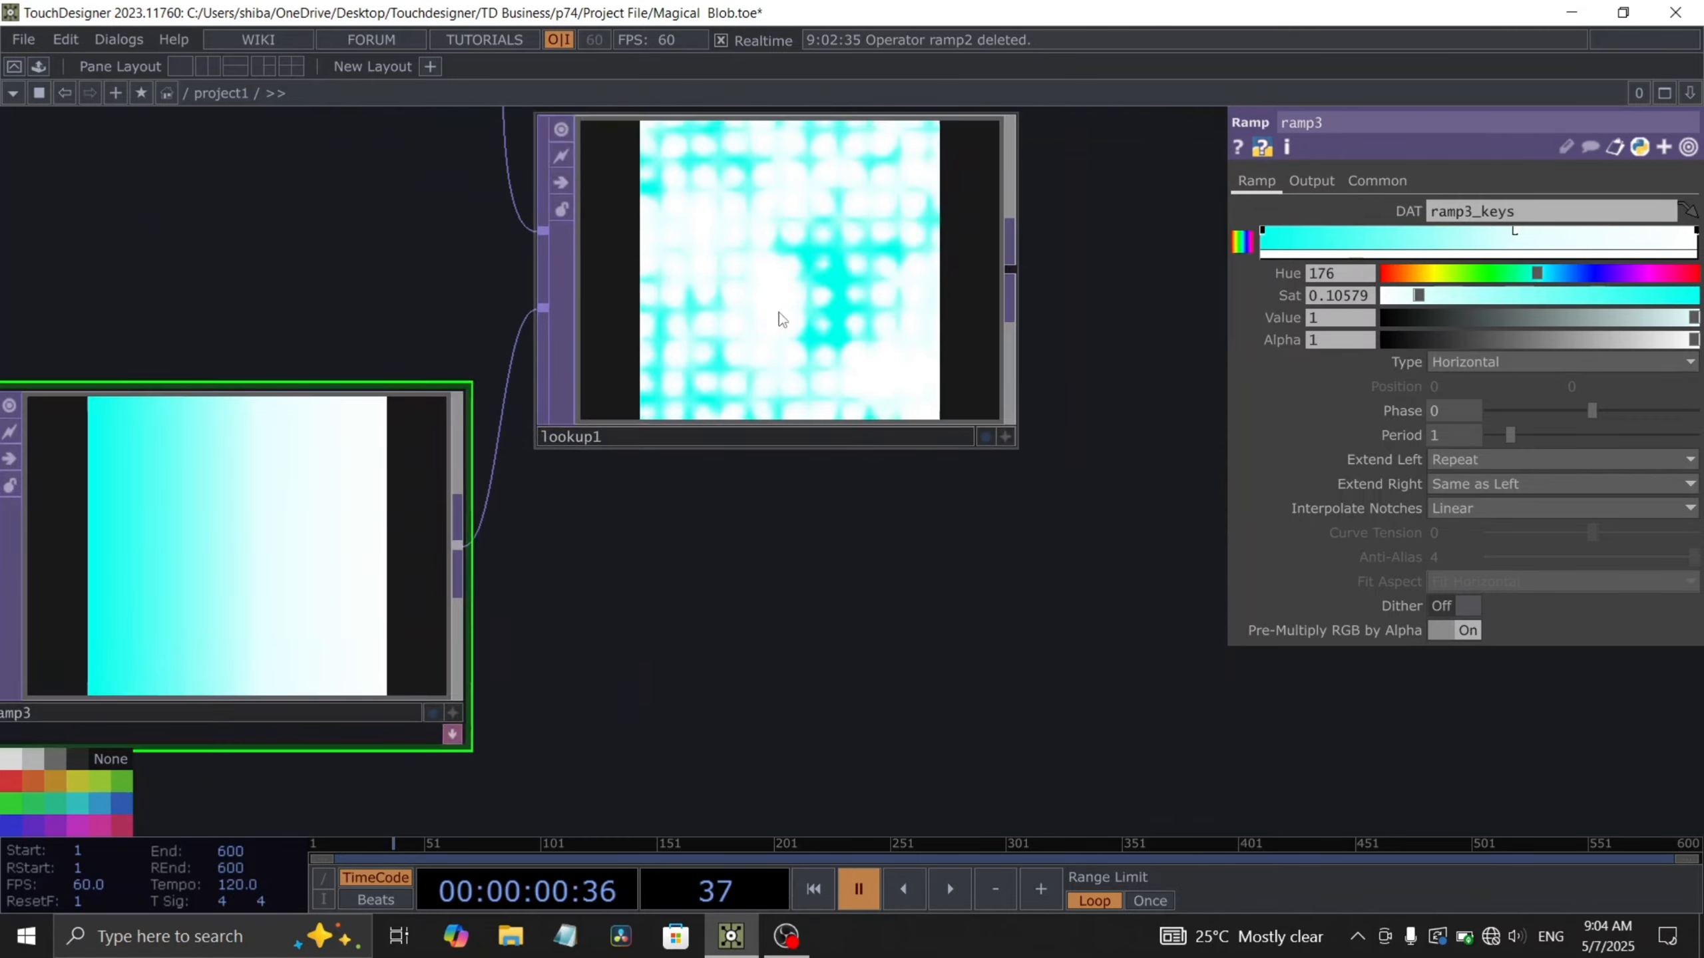
pyautogui.scroll(-5, 778, 312)
pyautogui.scroll(4, 844, 443)
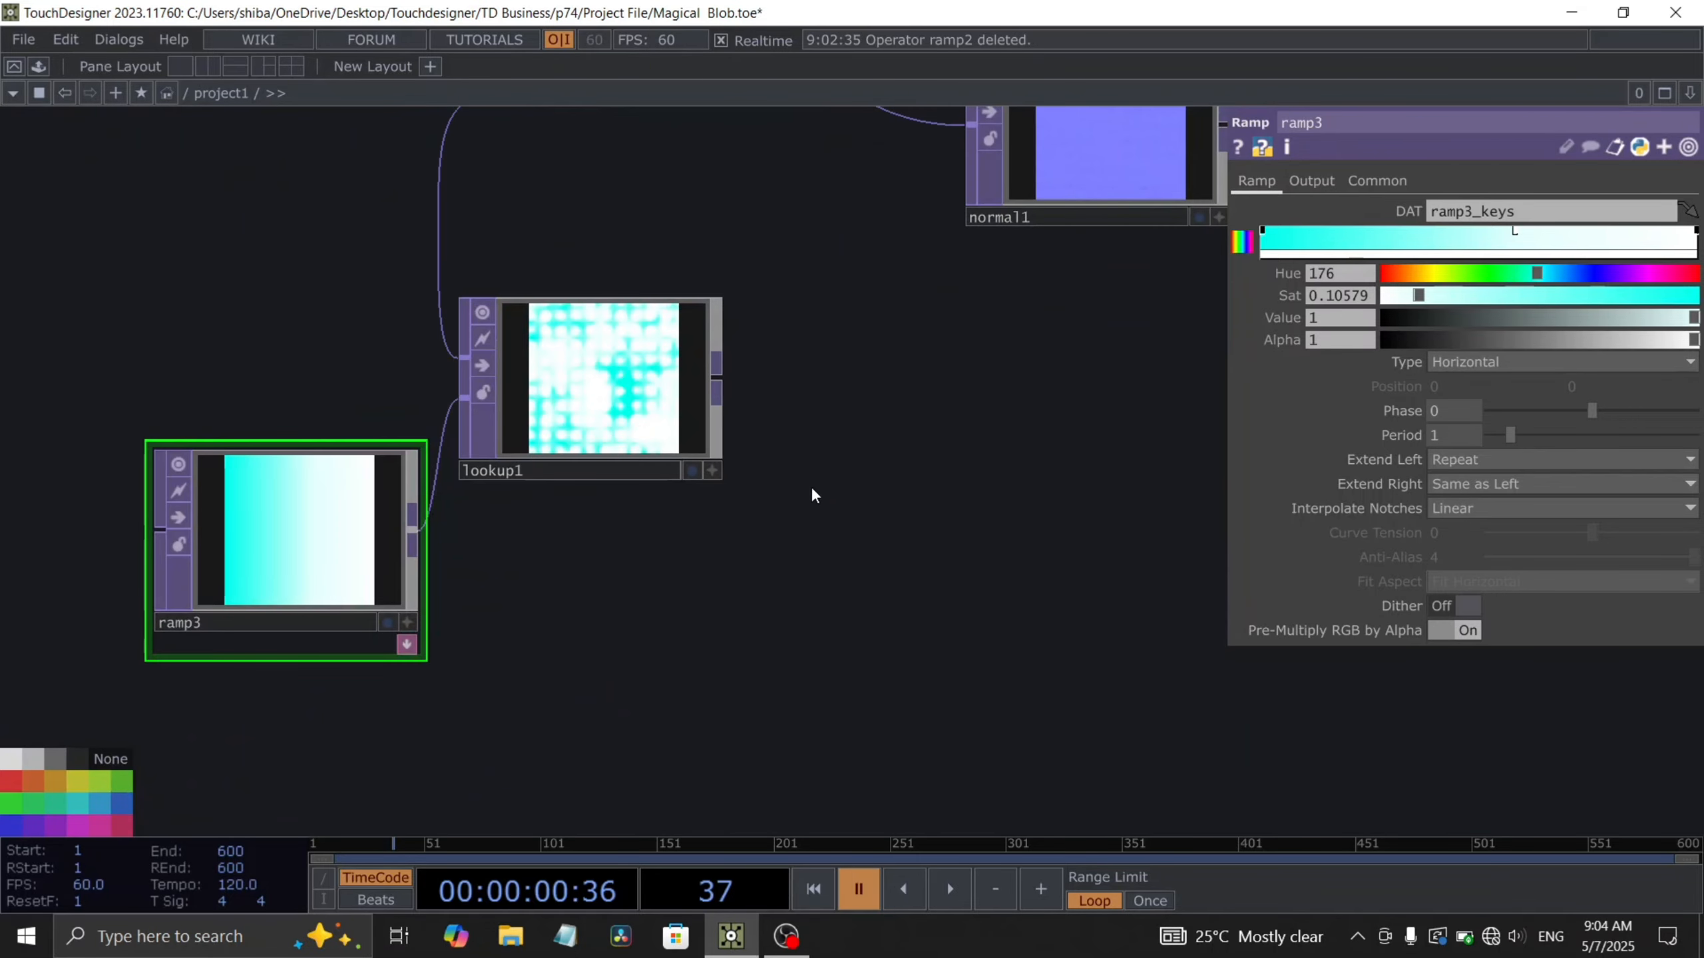
# - Append a Null TOP after the lookup and rename it col
pyautogui.moveTo(812, 495); pyautogui.dragTo(750, 567)
pyautogui.click(556, 500)
pyautogui.moveTo(656, 449); pyautogui.dragTo(1105, 517)
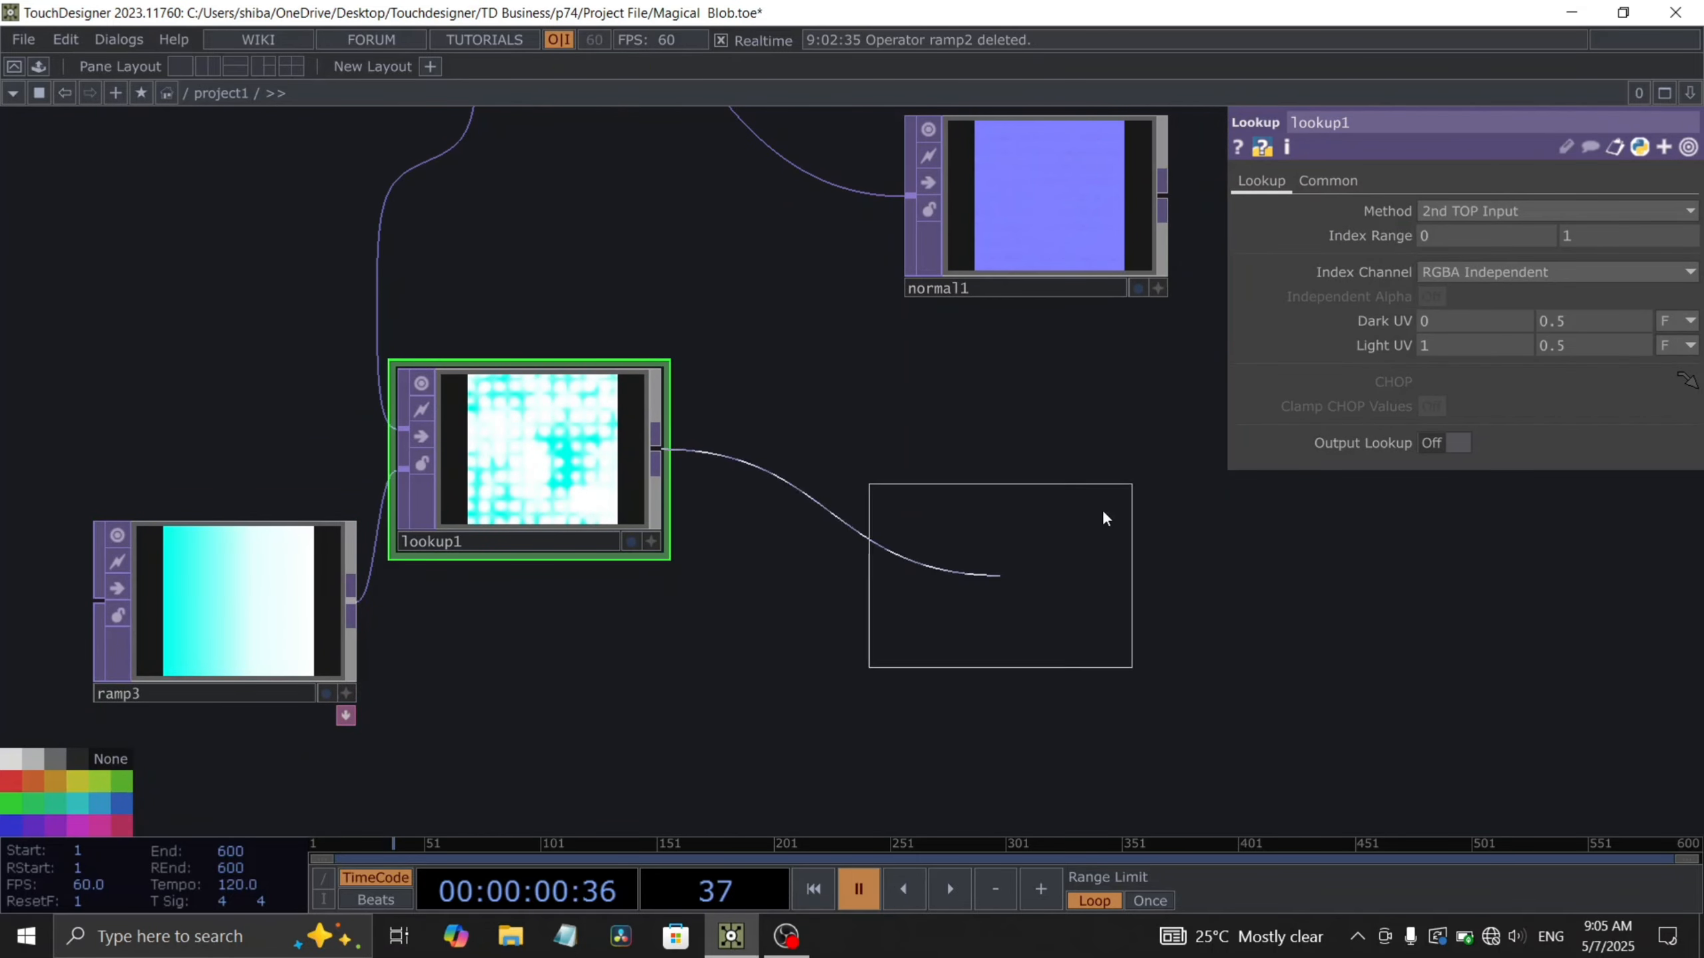
pyautogui.click(1063, 471)
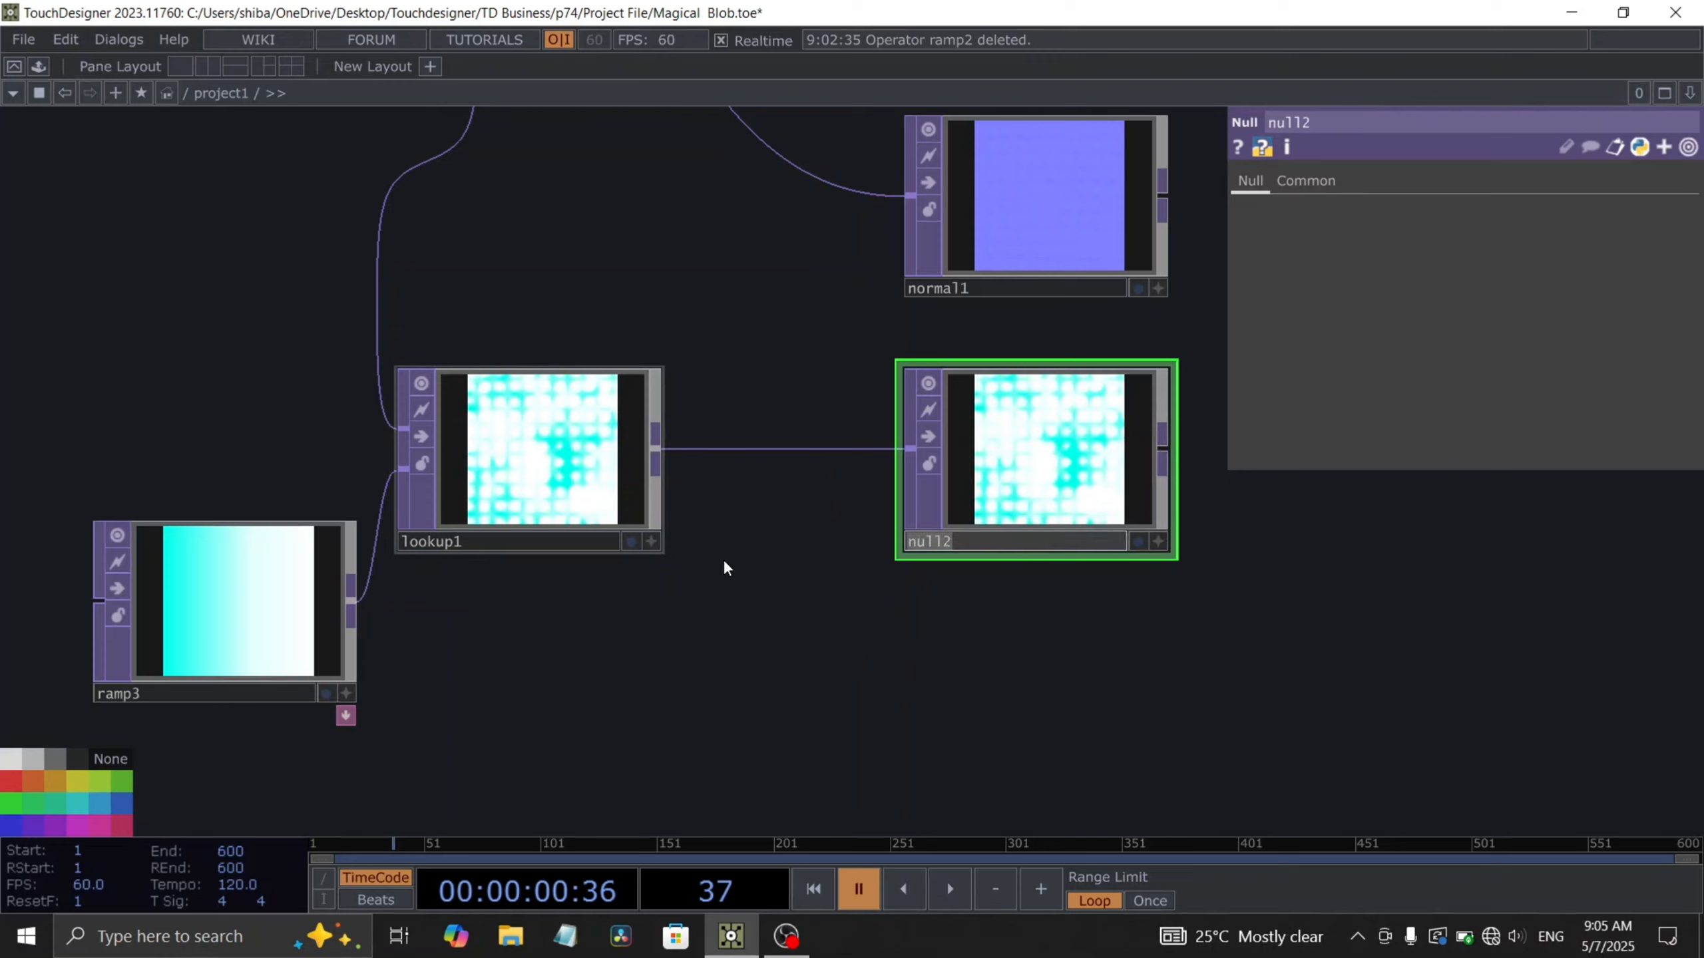
pyautogui.write('col')
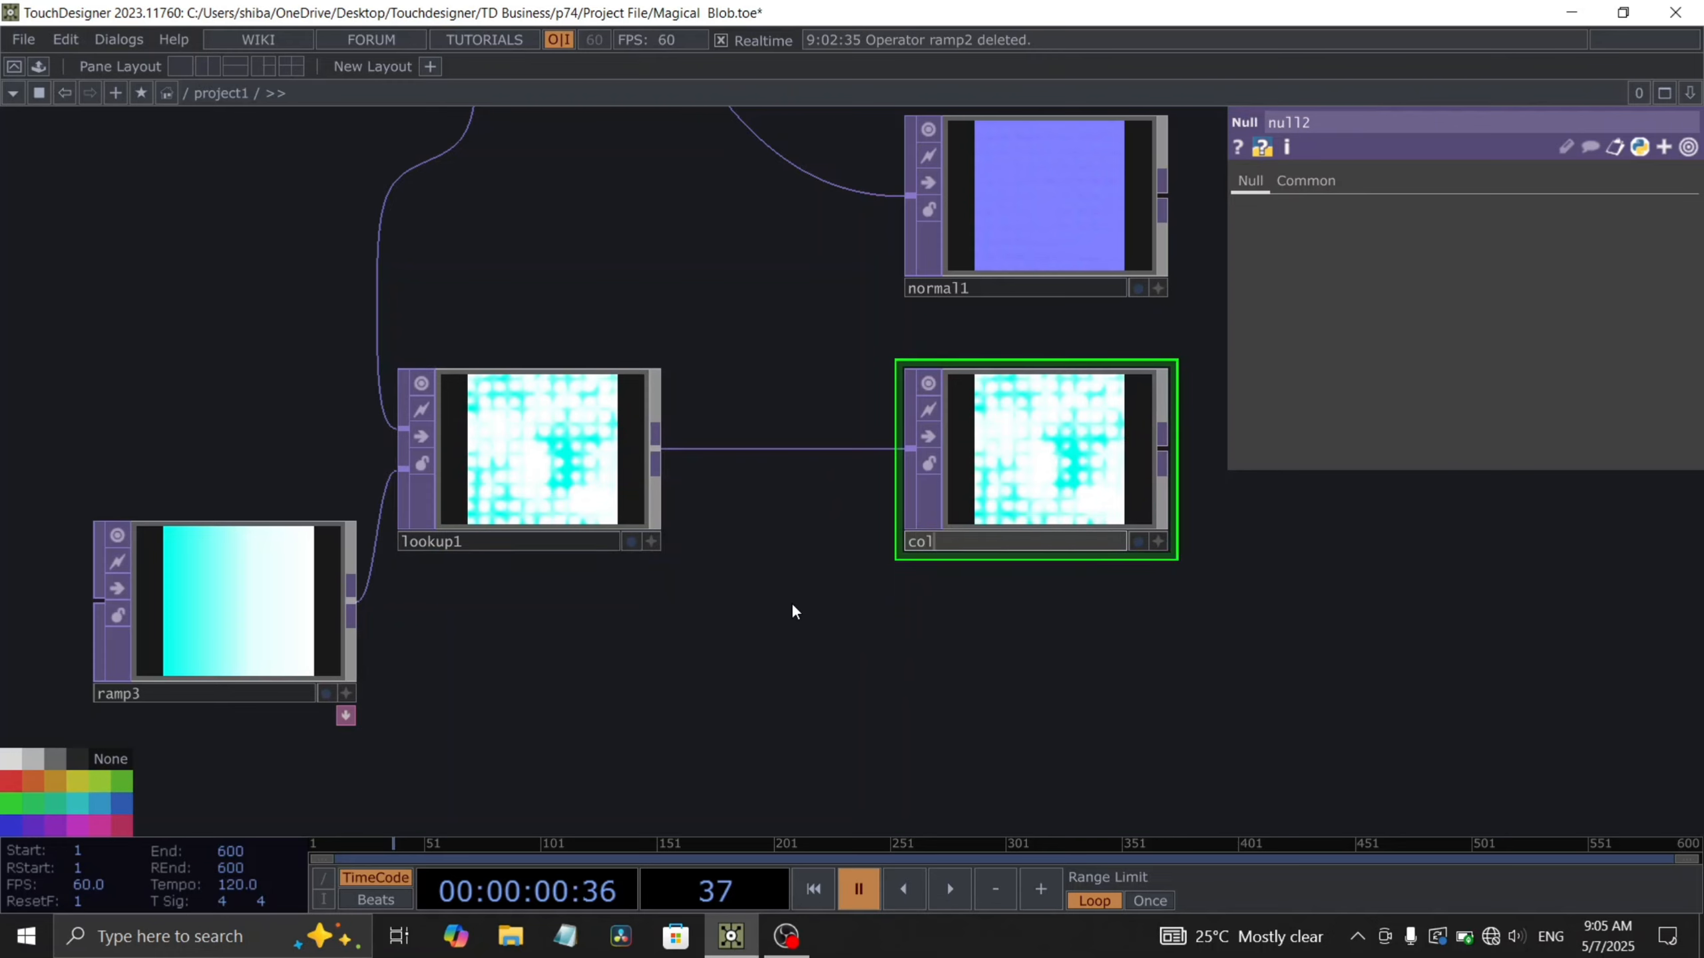
pyautogui.press('Return')
# - Add a Sphere SOP in an empty area of the network
pyautogui.scroll(-6, 624, 684)
pyautogui.scroll(-4, 624, 684)
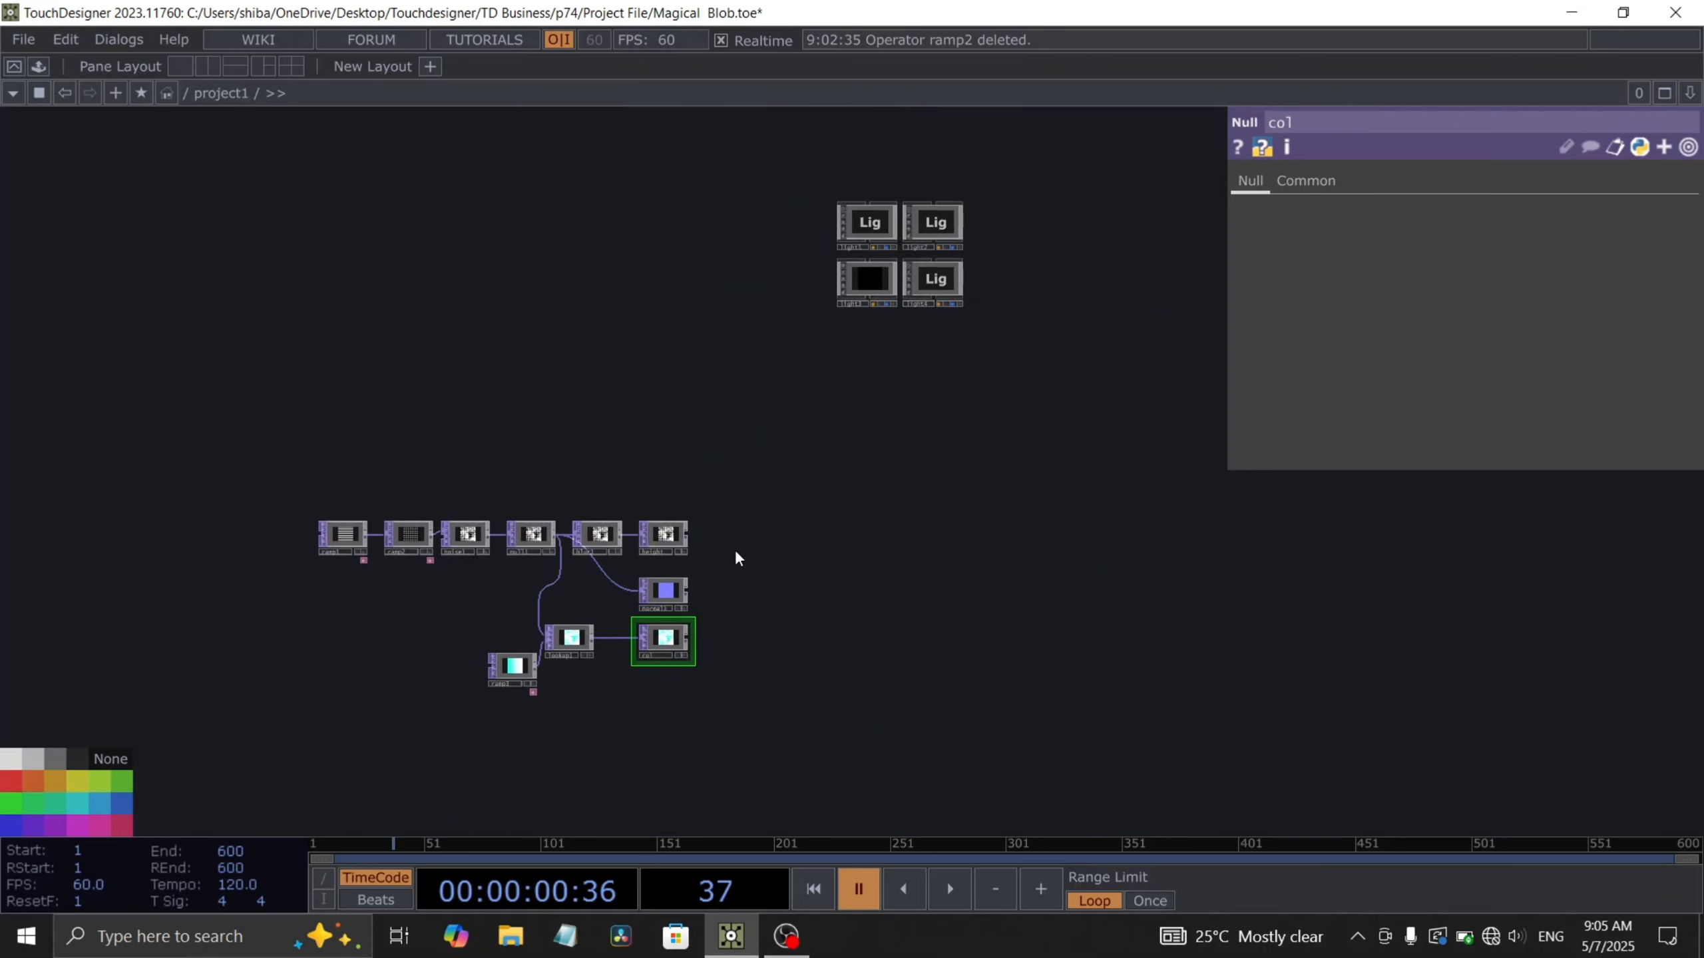
pyautogui.scroll(3, 734, 549)
pyautogui.moveTo(839, 436); pyautogui.dragTo(729, 557)
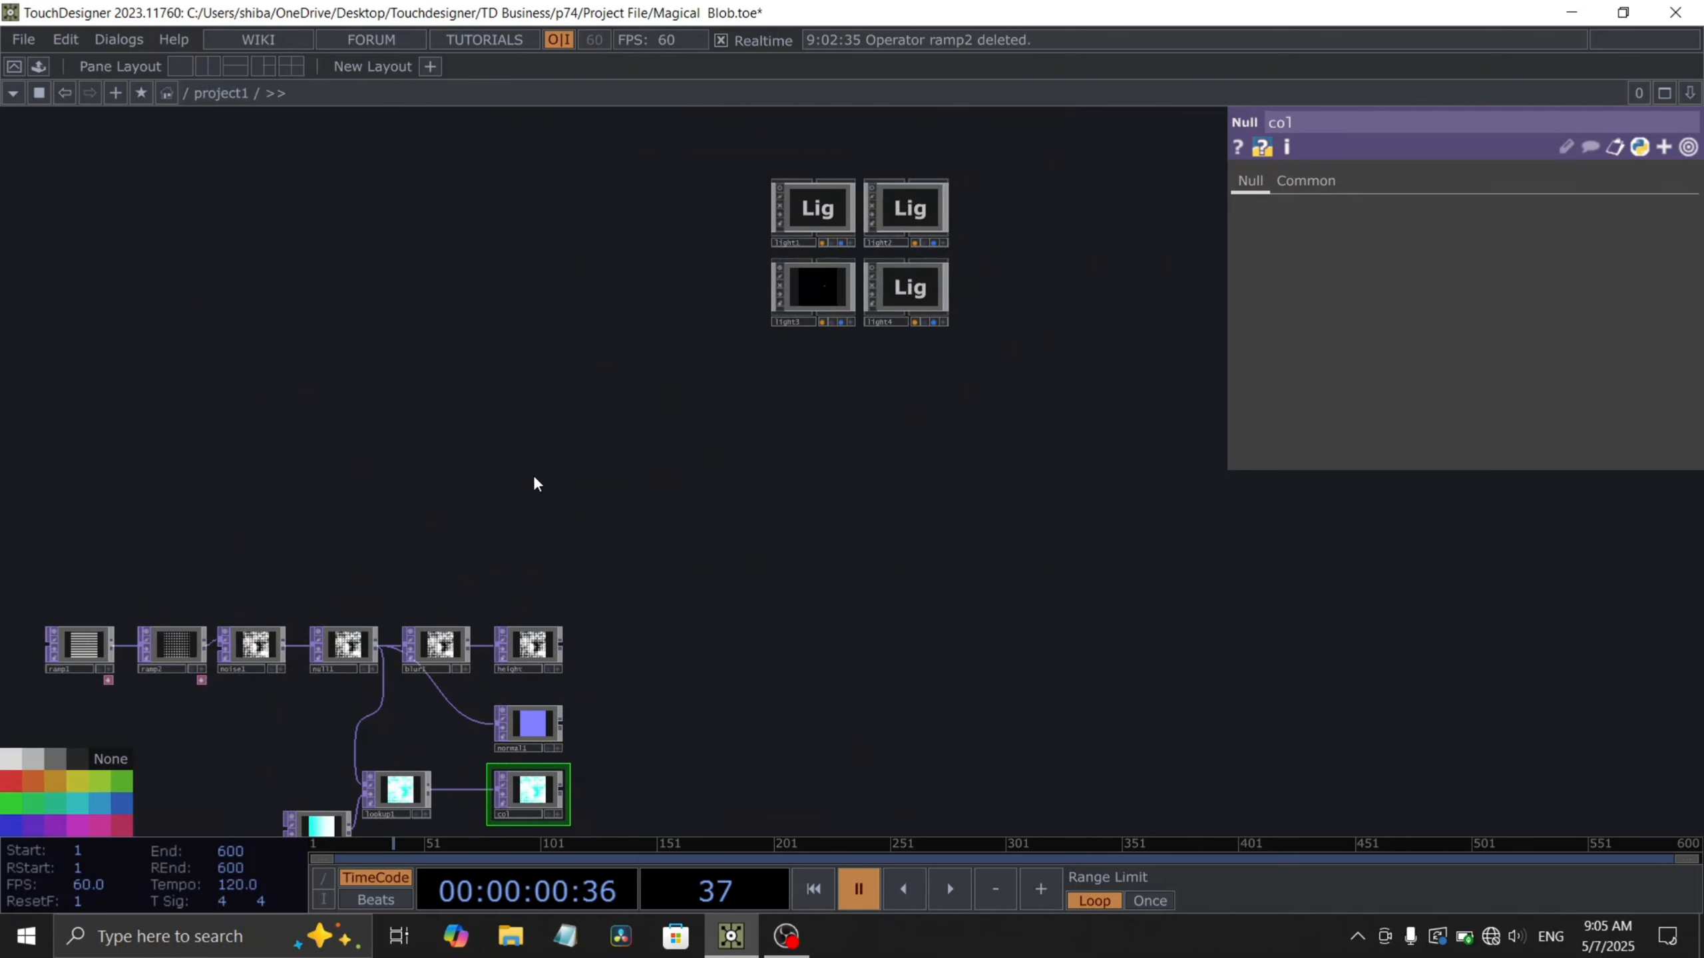
pyautogui.press('Tab')
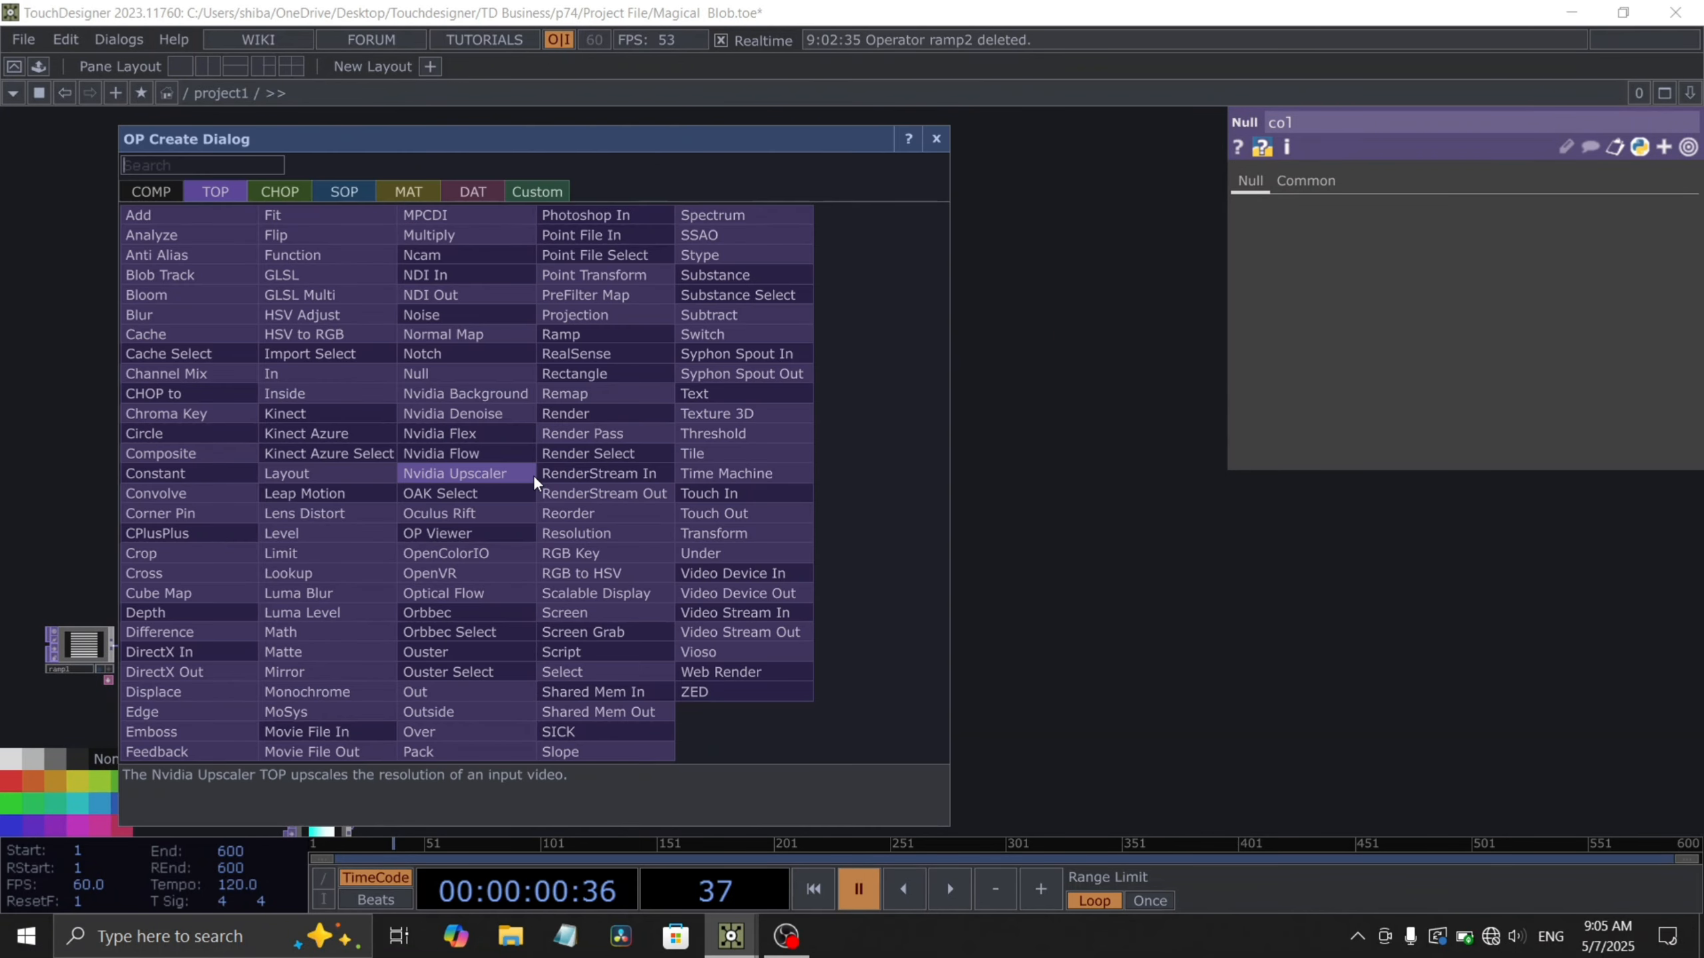
pyautogui.click(343, 189)
pyautogui.write('sph')
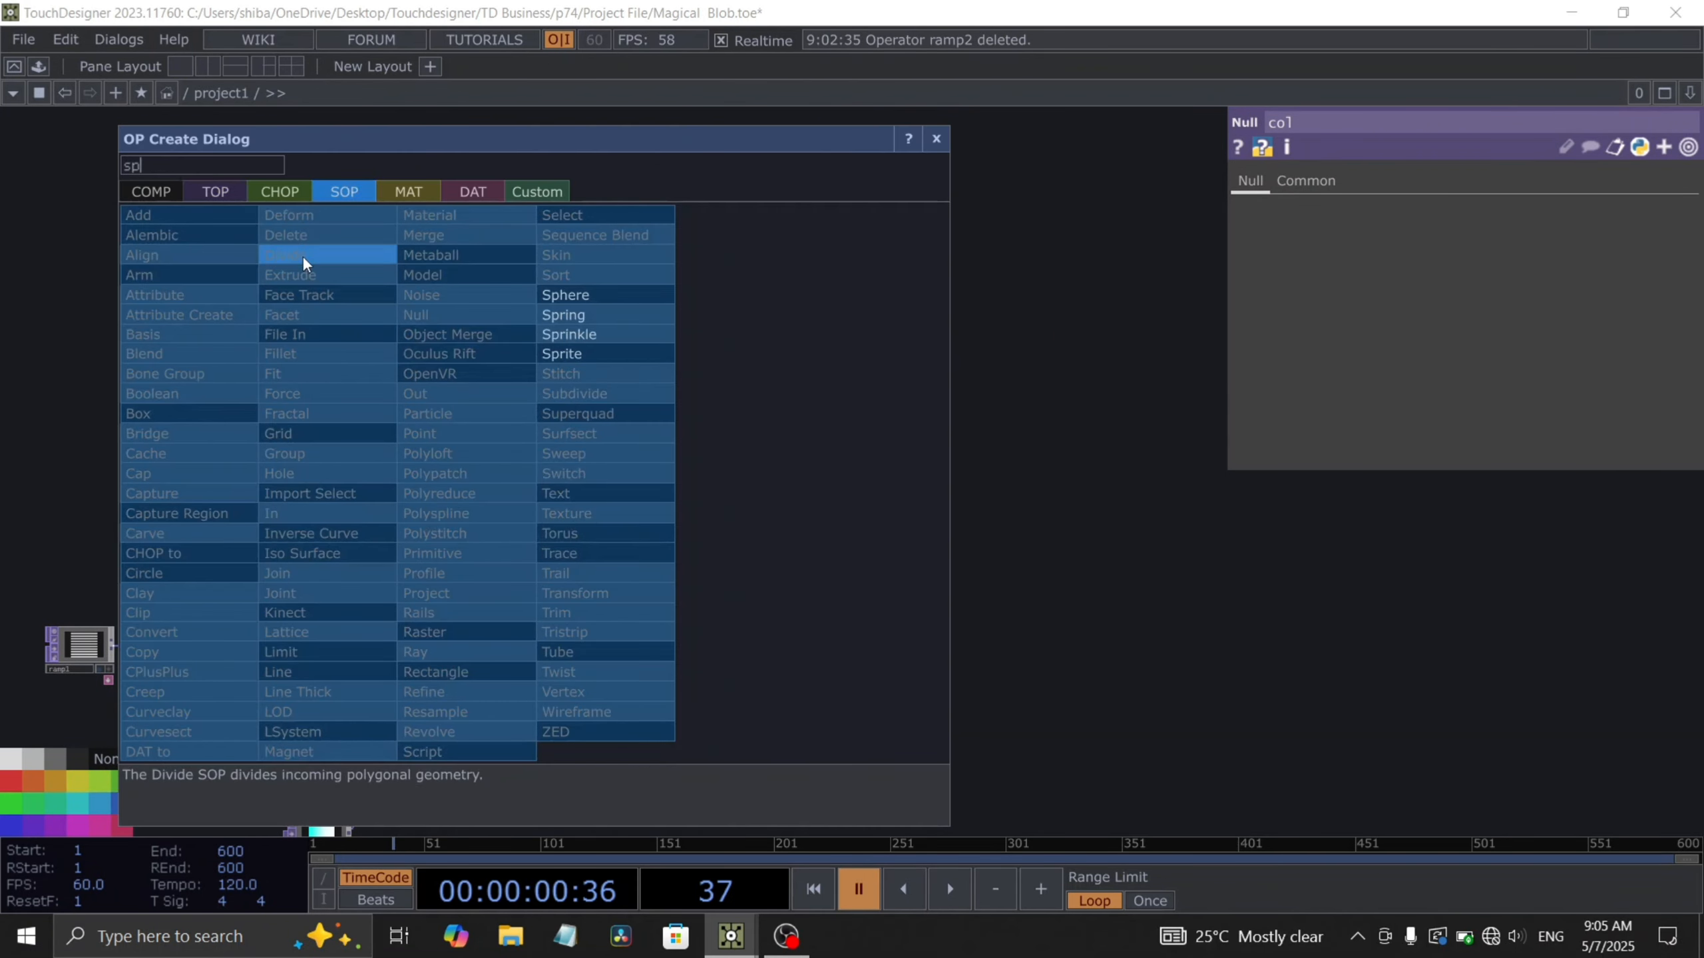
pyautogui.click(560, 295)
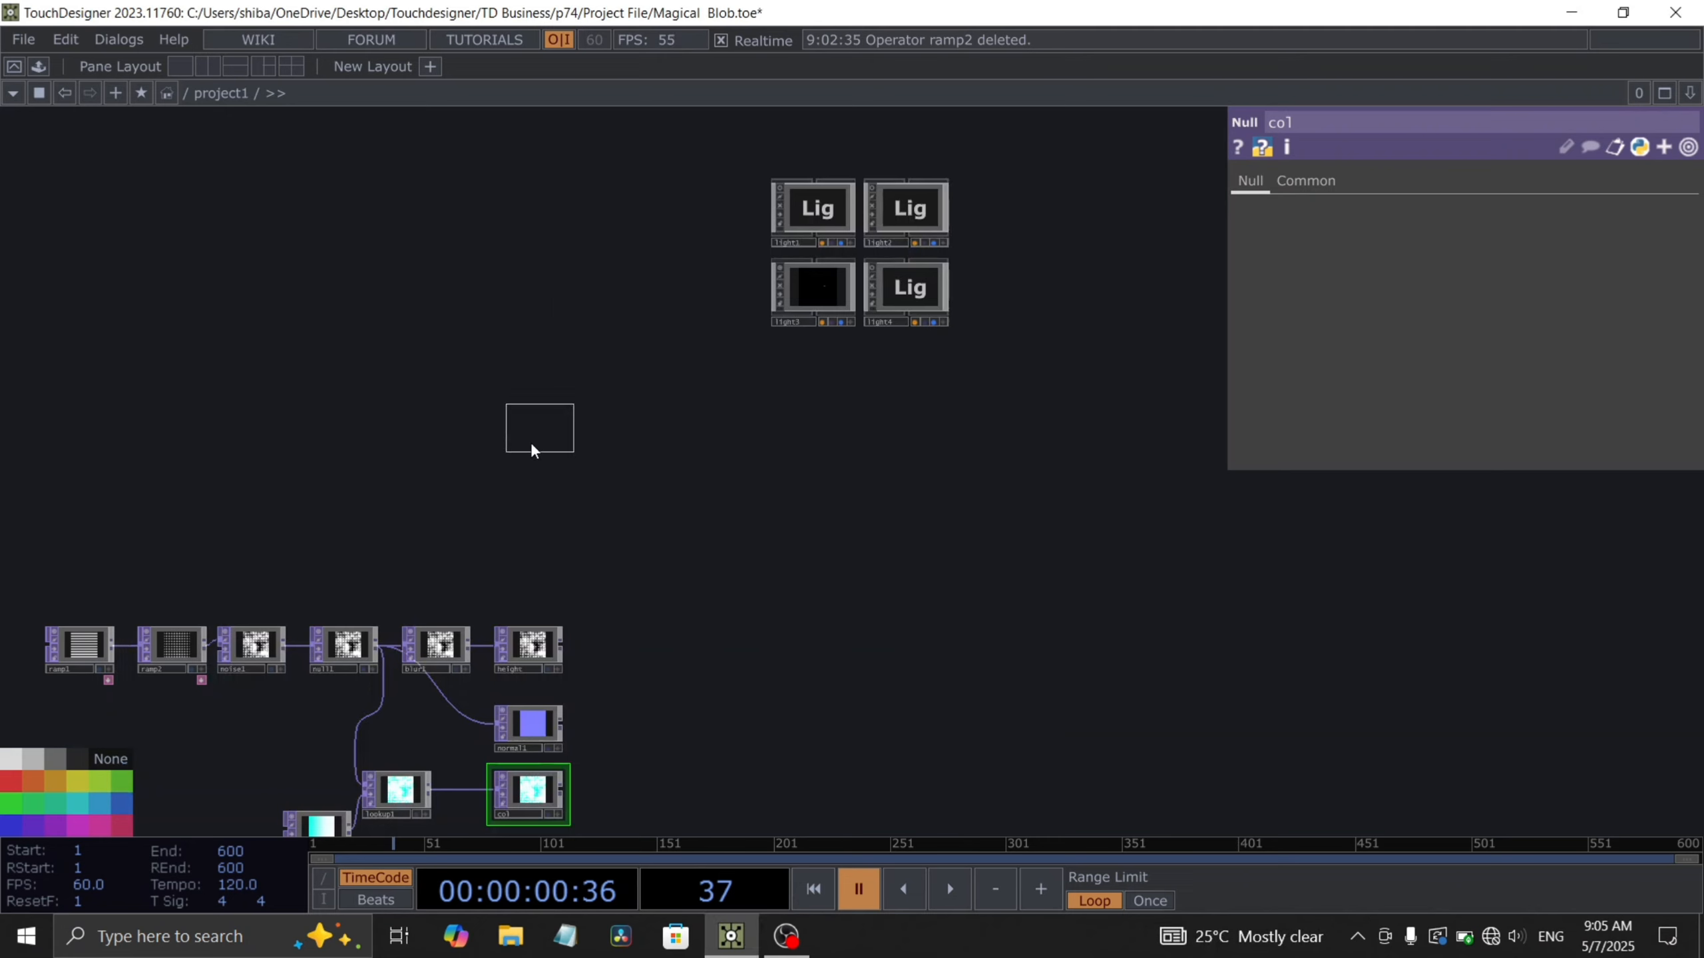
pyautogui.click(530, 442)
# - Set the sphere's rows and columns to 200
pyautogui.scroll(3, 529, 436)
pyautogui.click(1311, 182)
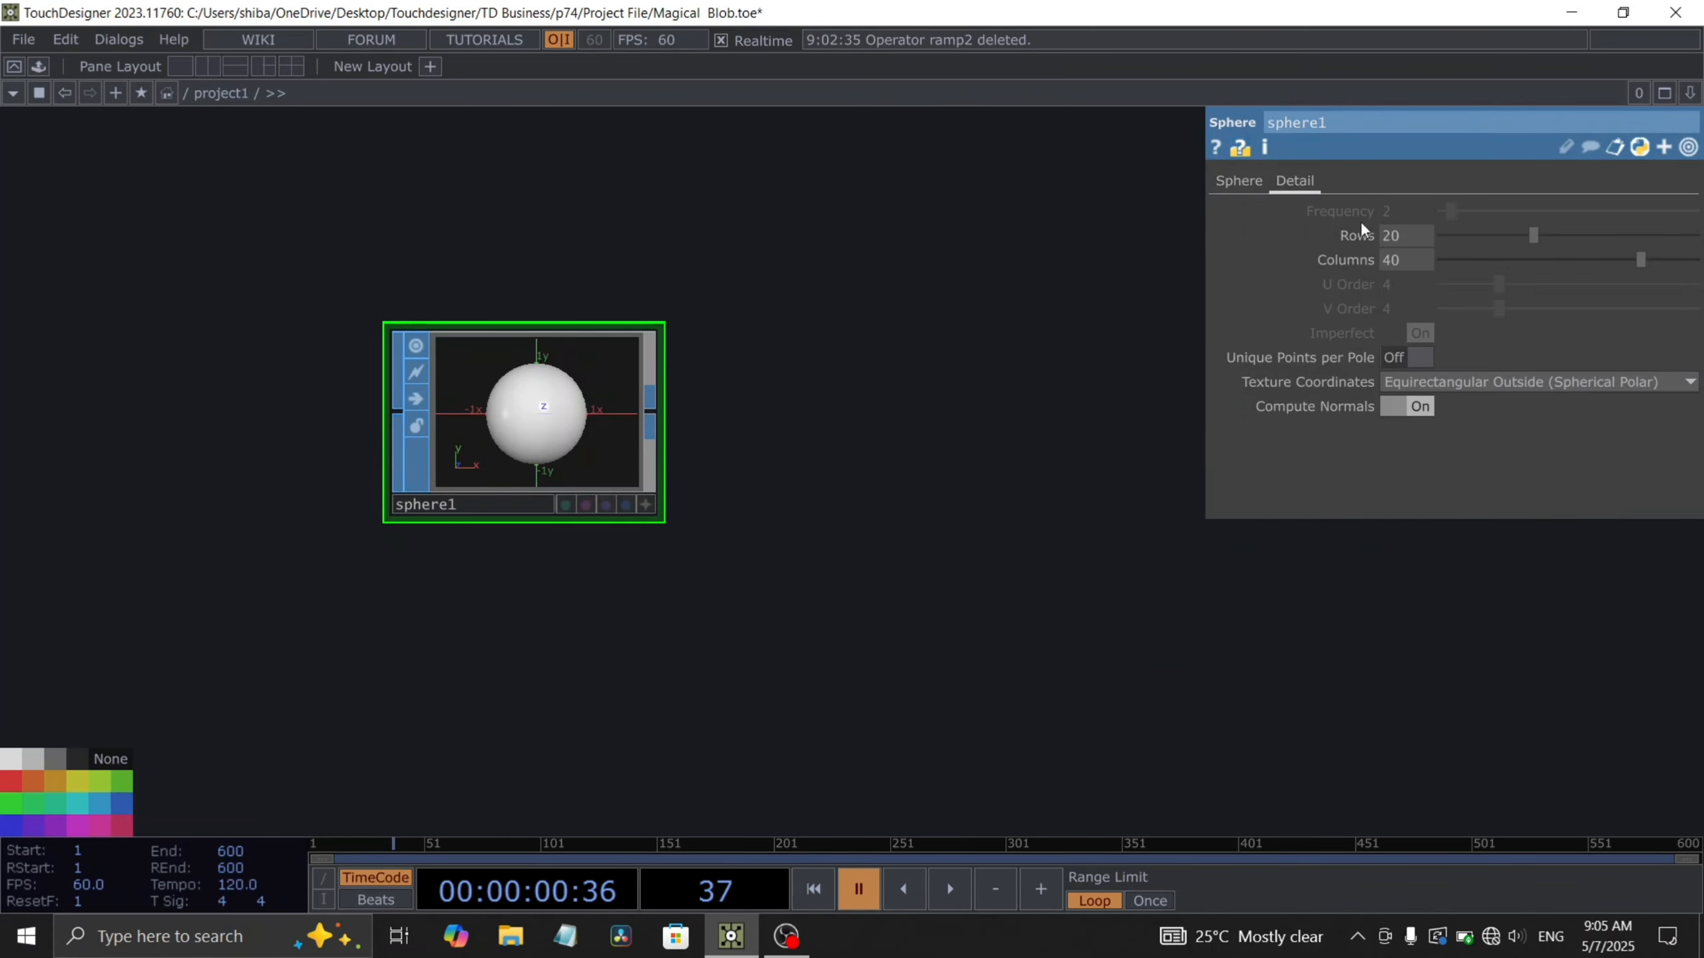
pyautogui.moveTo(1408, 257); pyautogui.dragTo(1042, 259)
pyautogui.write('00')
pyautogui.press('Return')
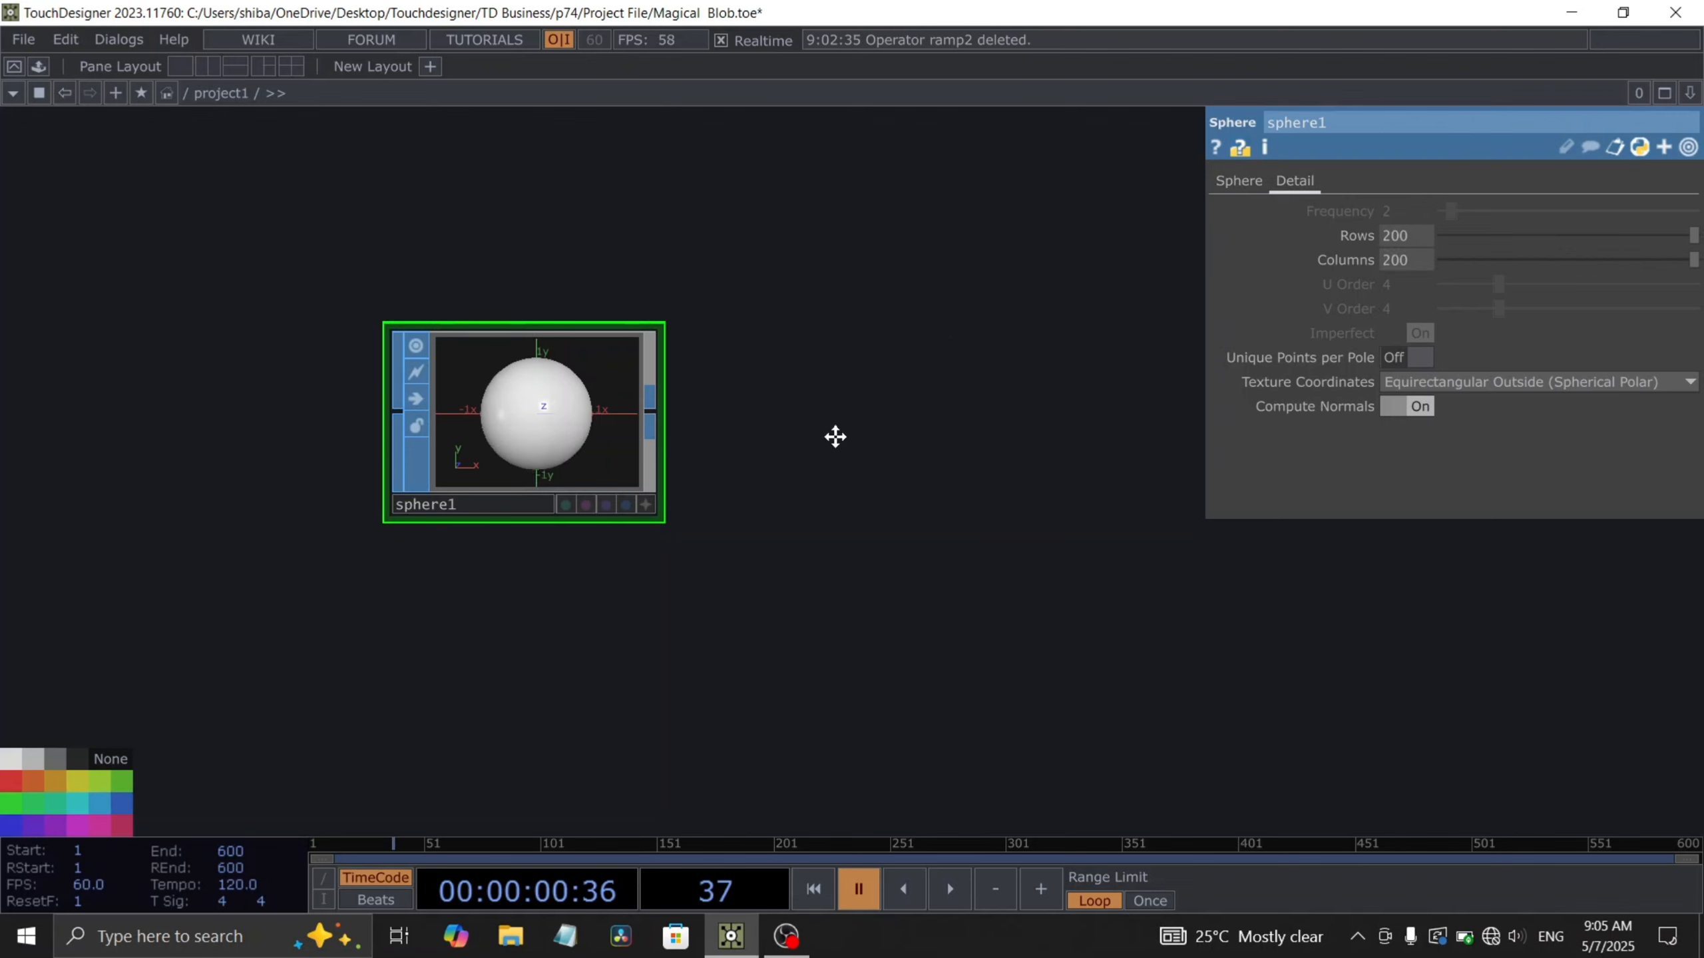
# - Append an Attribute Create SOP after the sphere and turn on Compute Tangents
pyautogui.scroll(-2, 805, 430)
pyautogui.moveTo(836, 438); pyautogui.dragTo(800, 497)
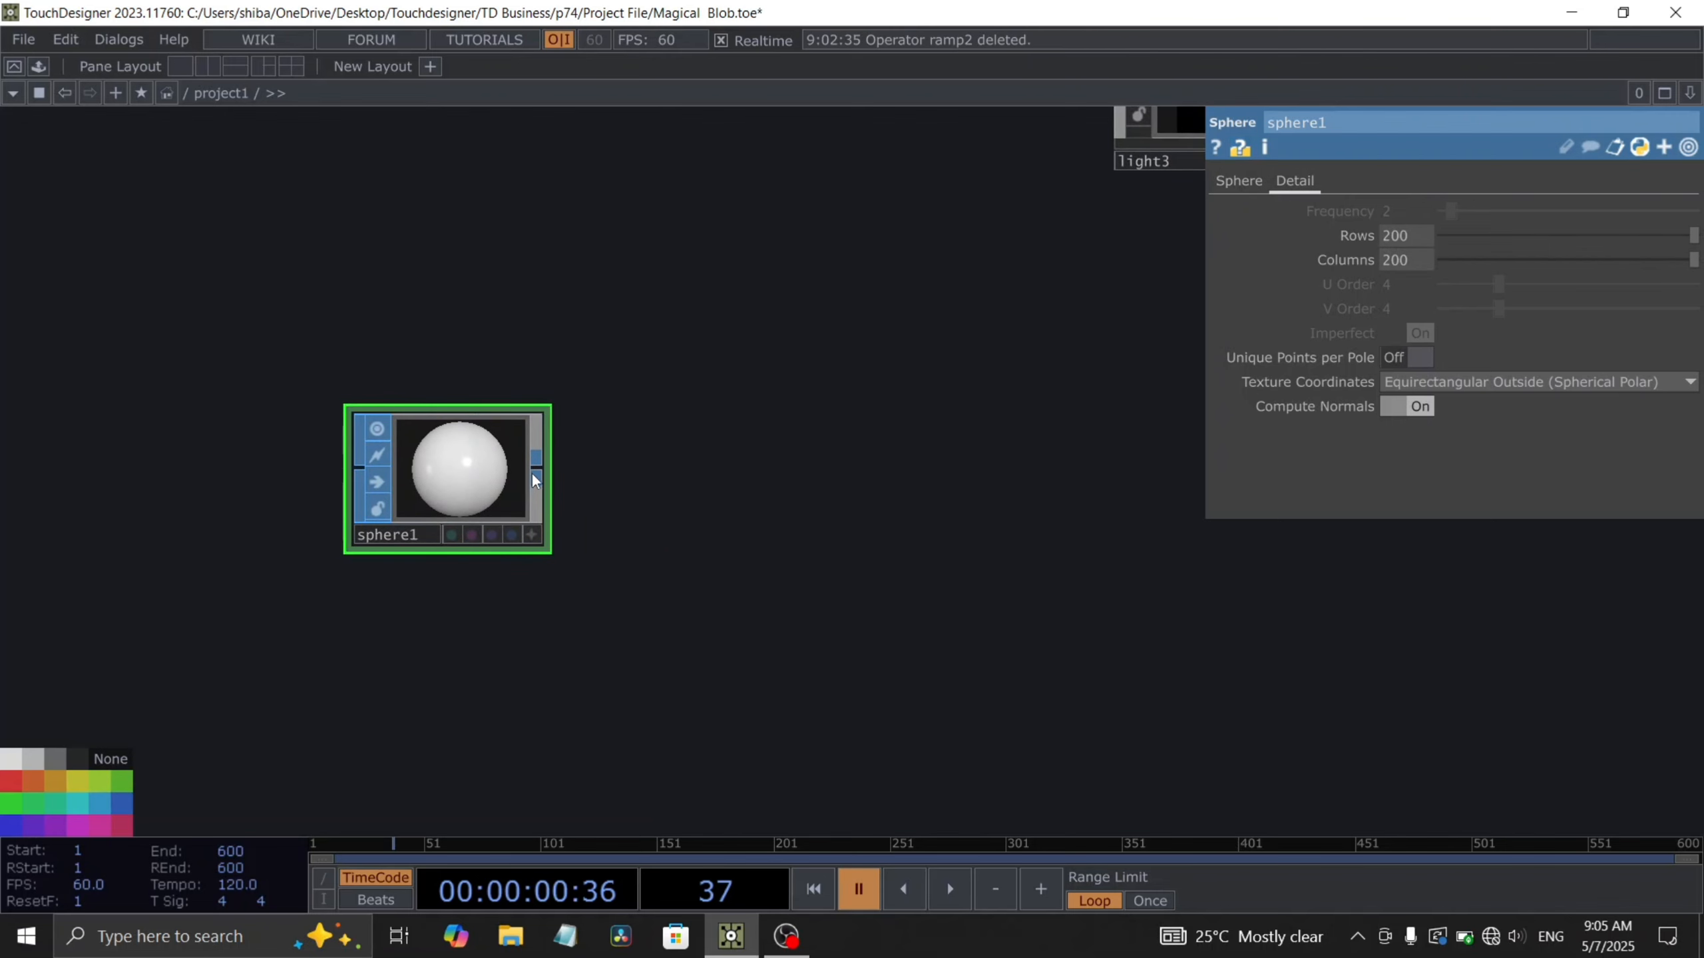
pyautogui.press('Tab')
pyautogui.write('at')
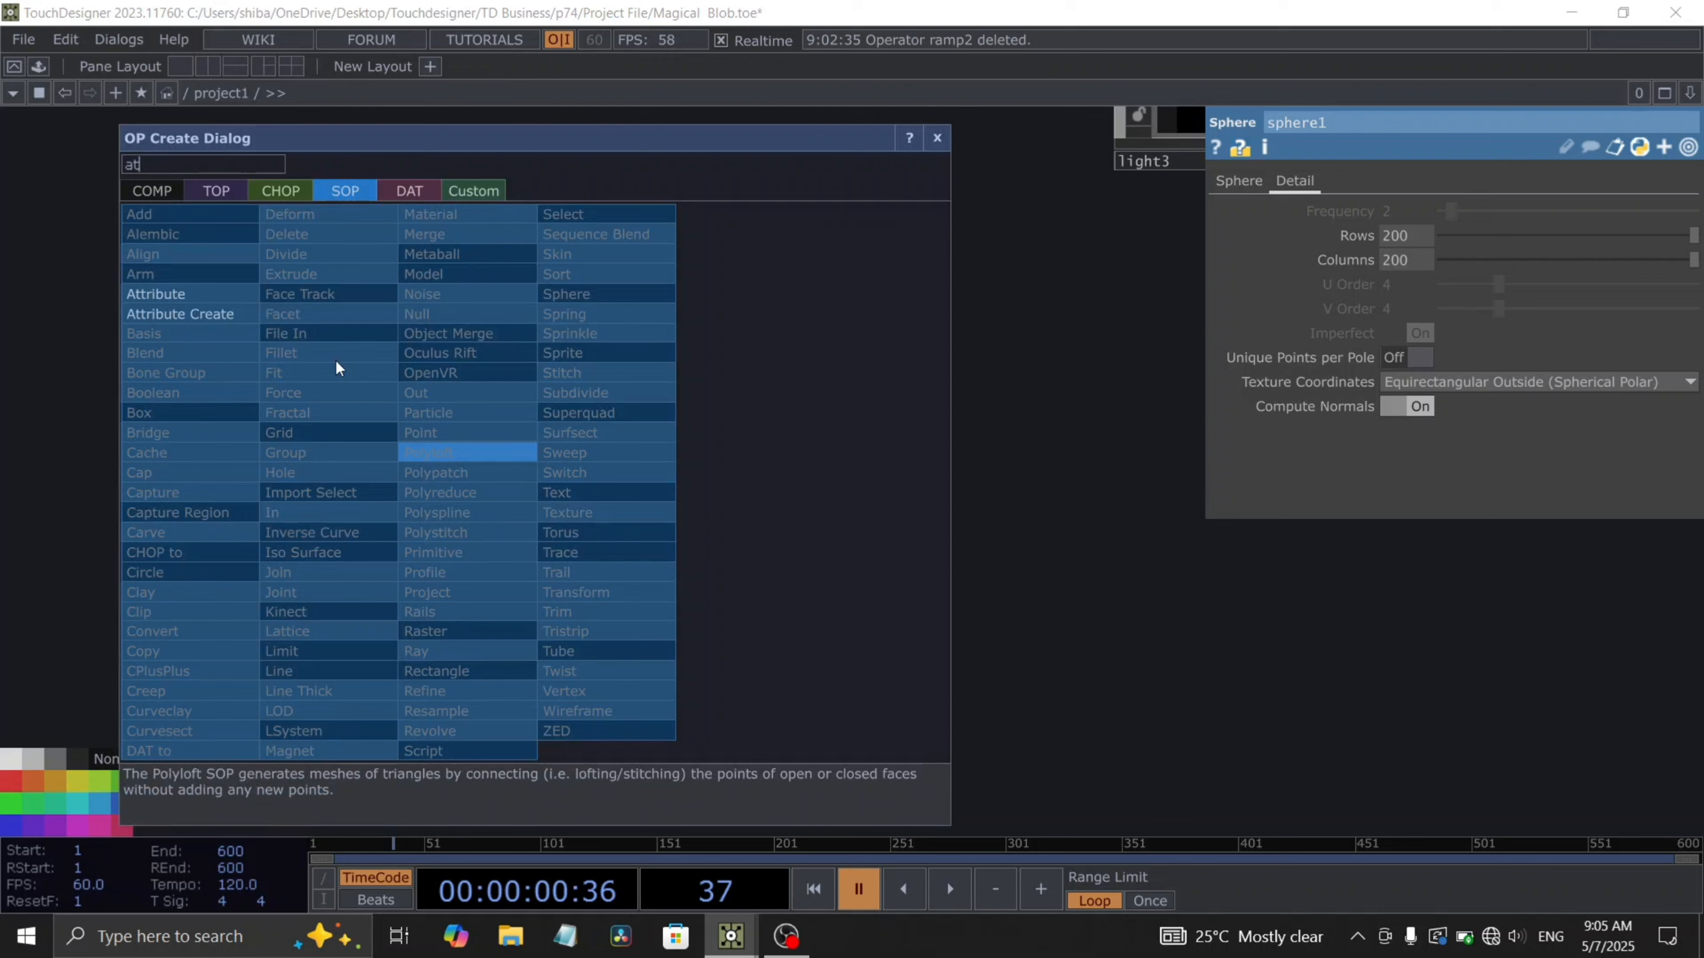
pyautogui.click(221, 313)
pyautogui.click(713, 478)
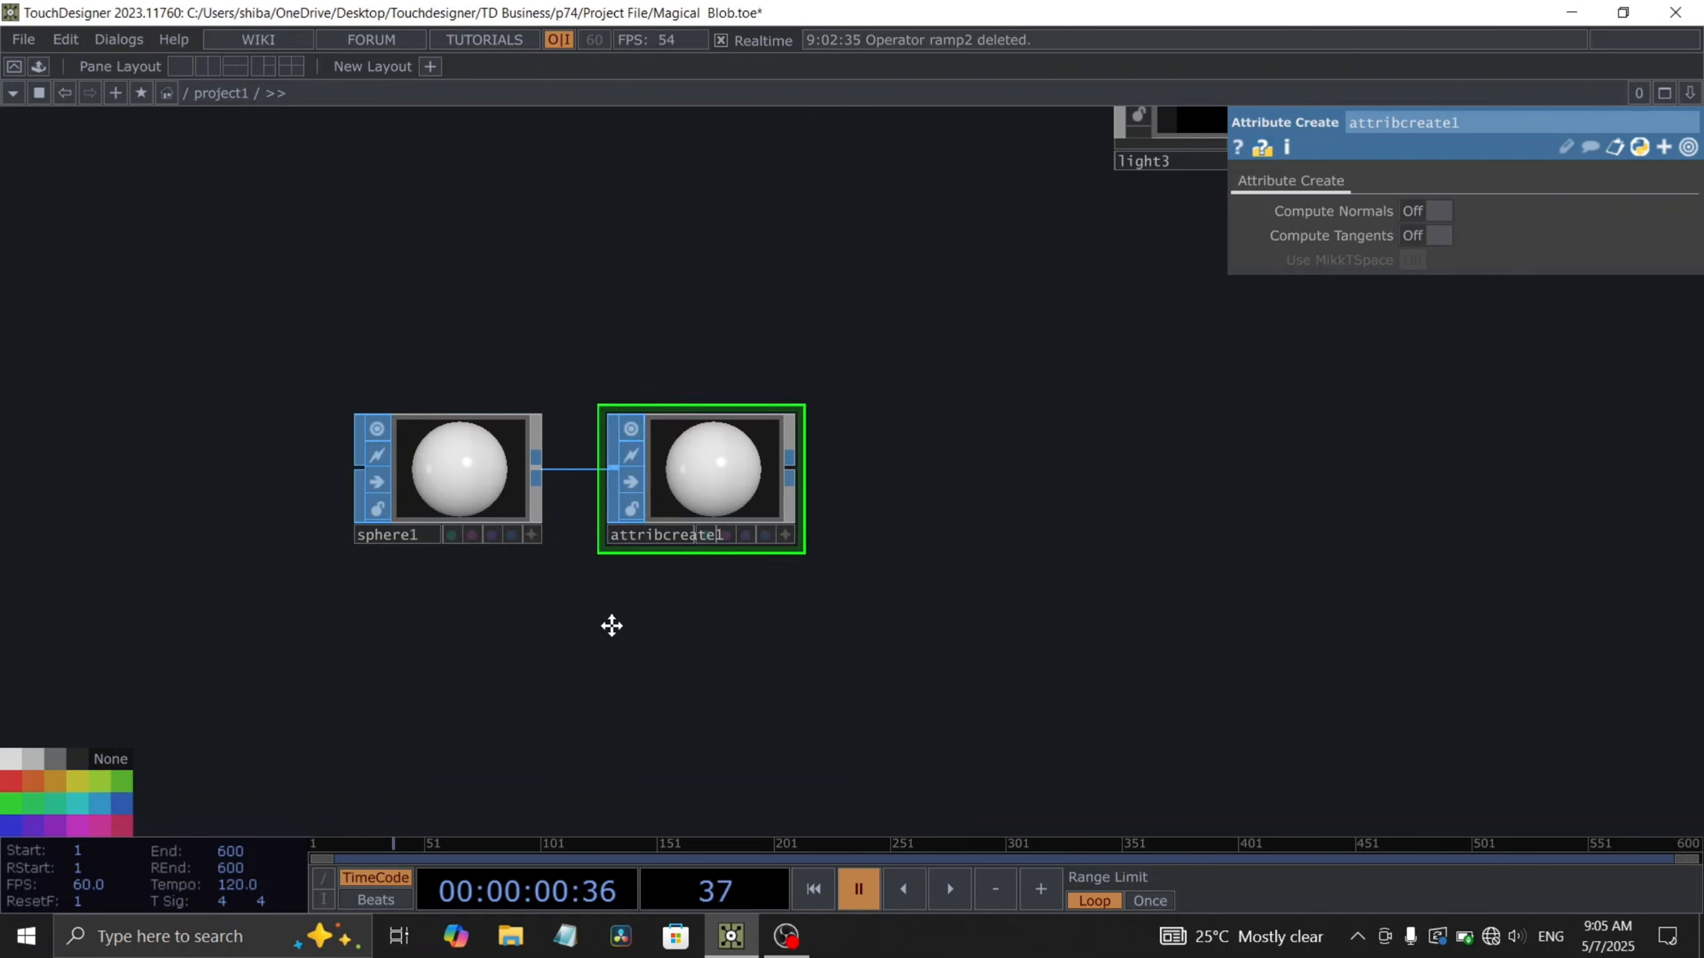
pyautogui.moveTo(611, 626); pyautogui.dragTo(584, 634)
pyautogui.click(1433, 236)
pyautogui.scroll(3, 818, 476)
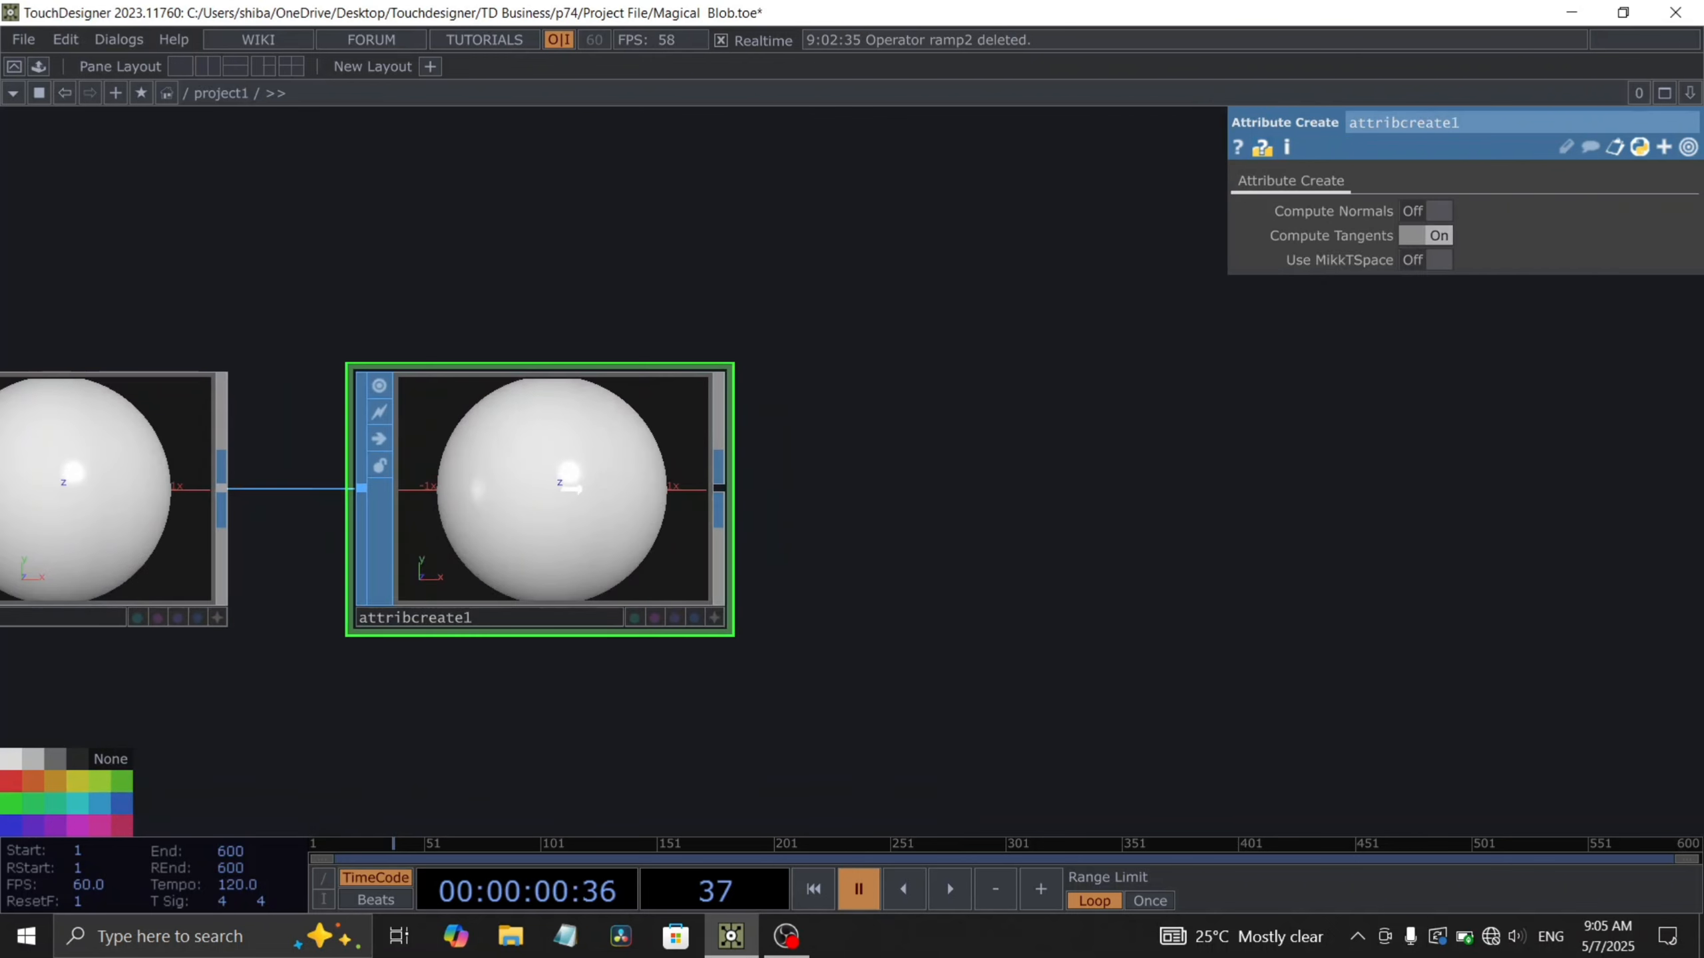
# - Append a Null SOP after the Attribute Create
pyautogui.moveTo(616, 487); pyautogui.dragTo(544, 487)
pyautogui.scroll(-2, 617, 485)
pyautogui.scroll(-1, 623, 489)
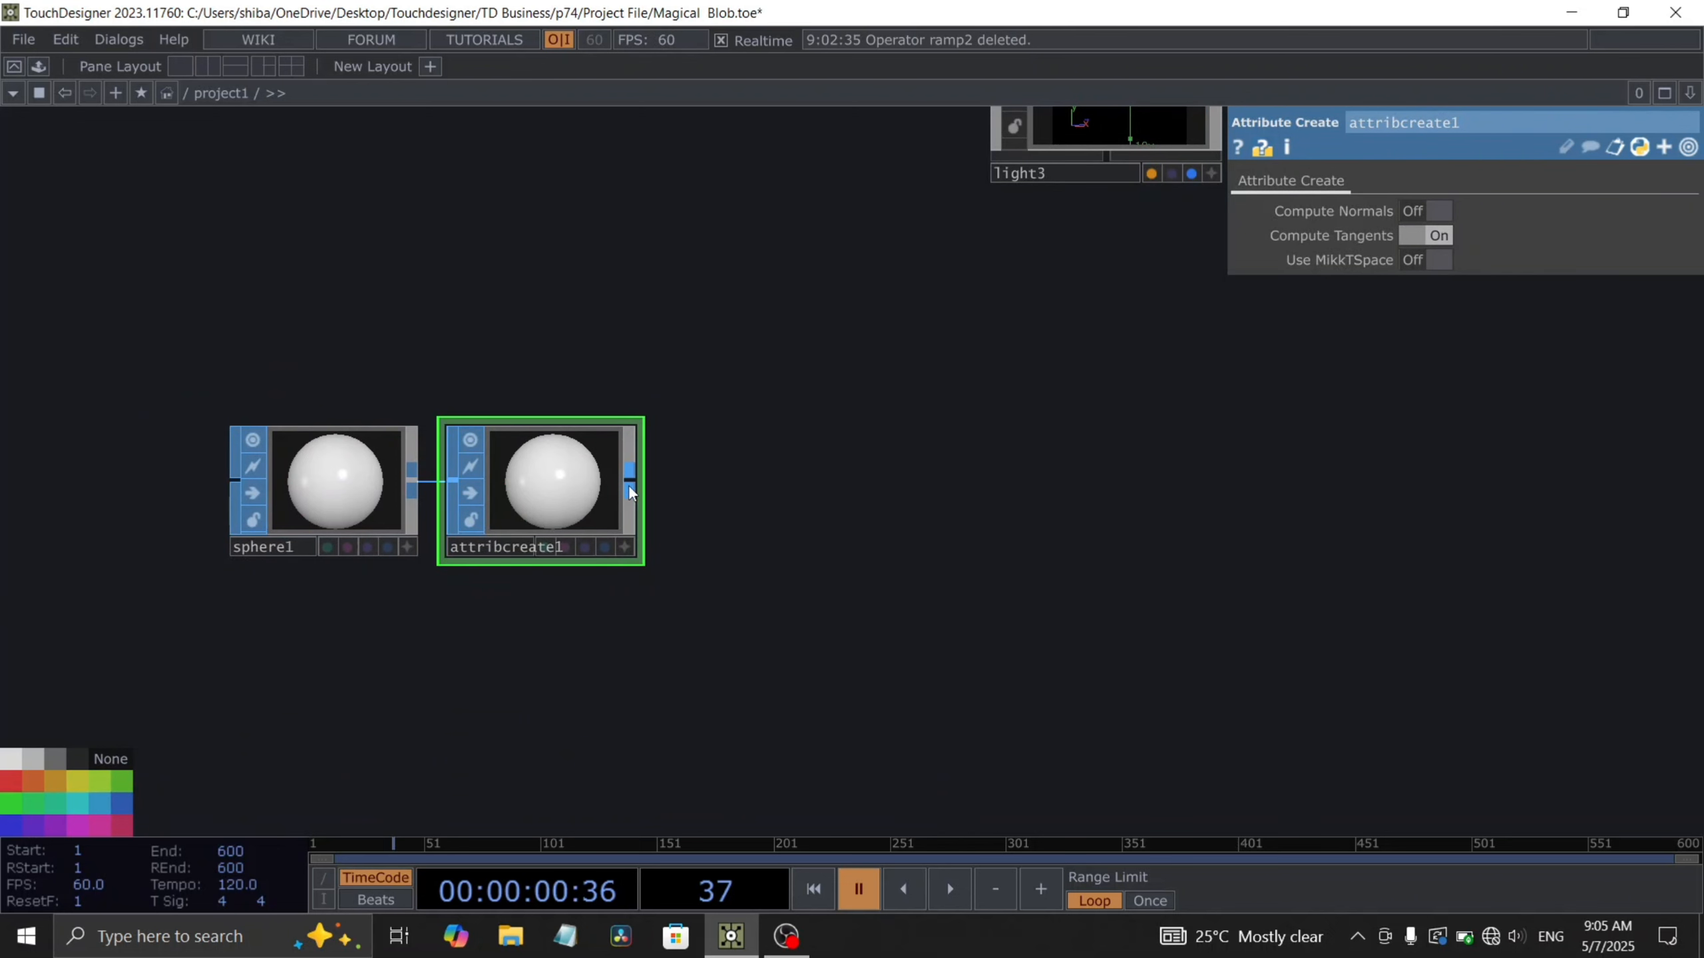
pyautogui.rightClick(629, 491)
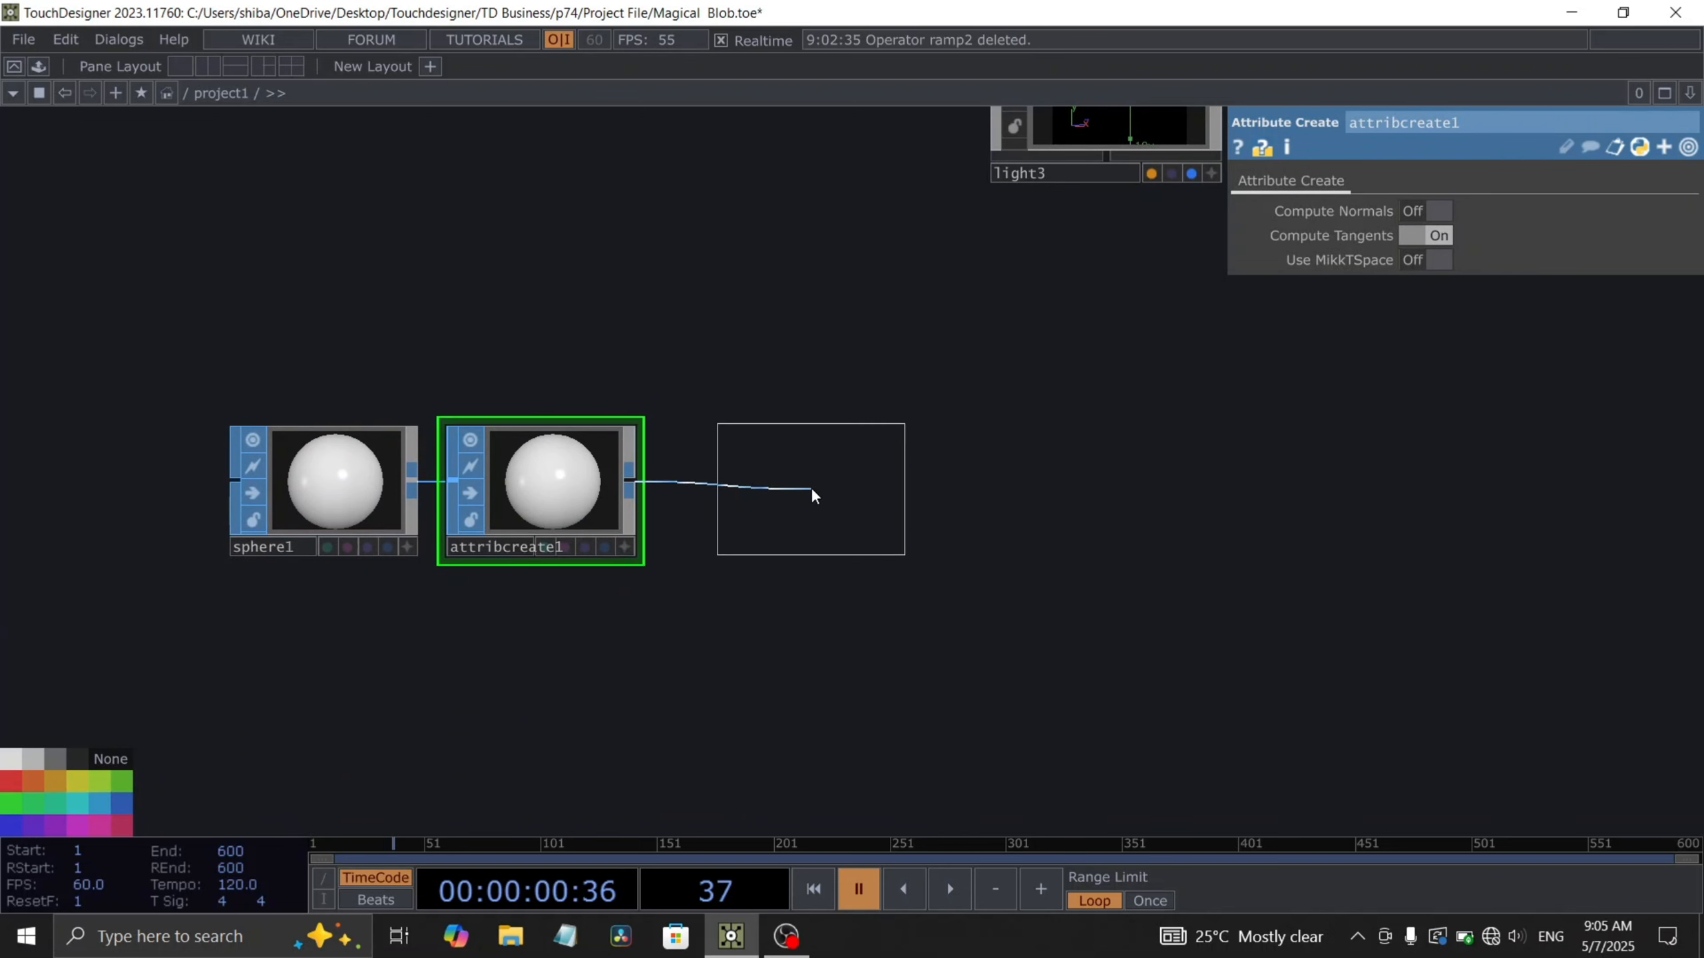
pyautogui.click(812, 491)
pyautogui.moveTo(977, 577); pyautogui.dragTo(867, 581)
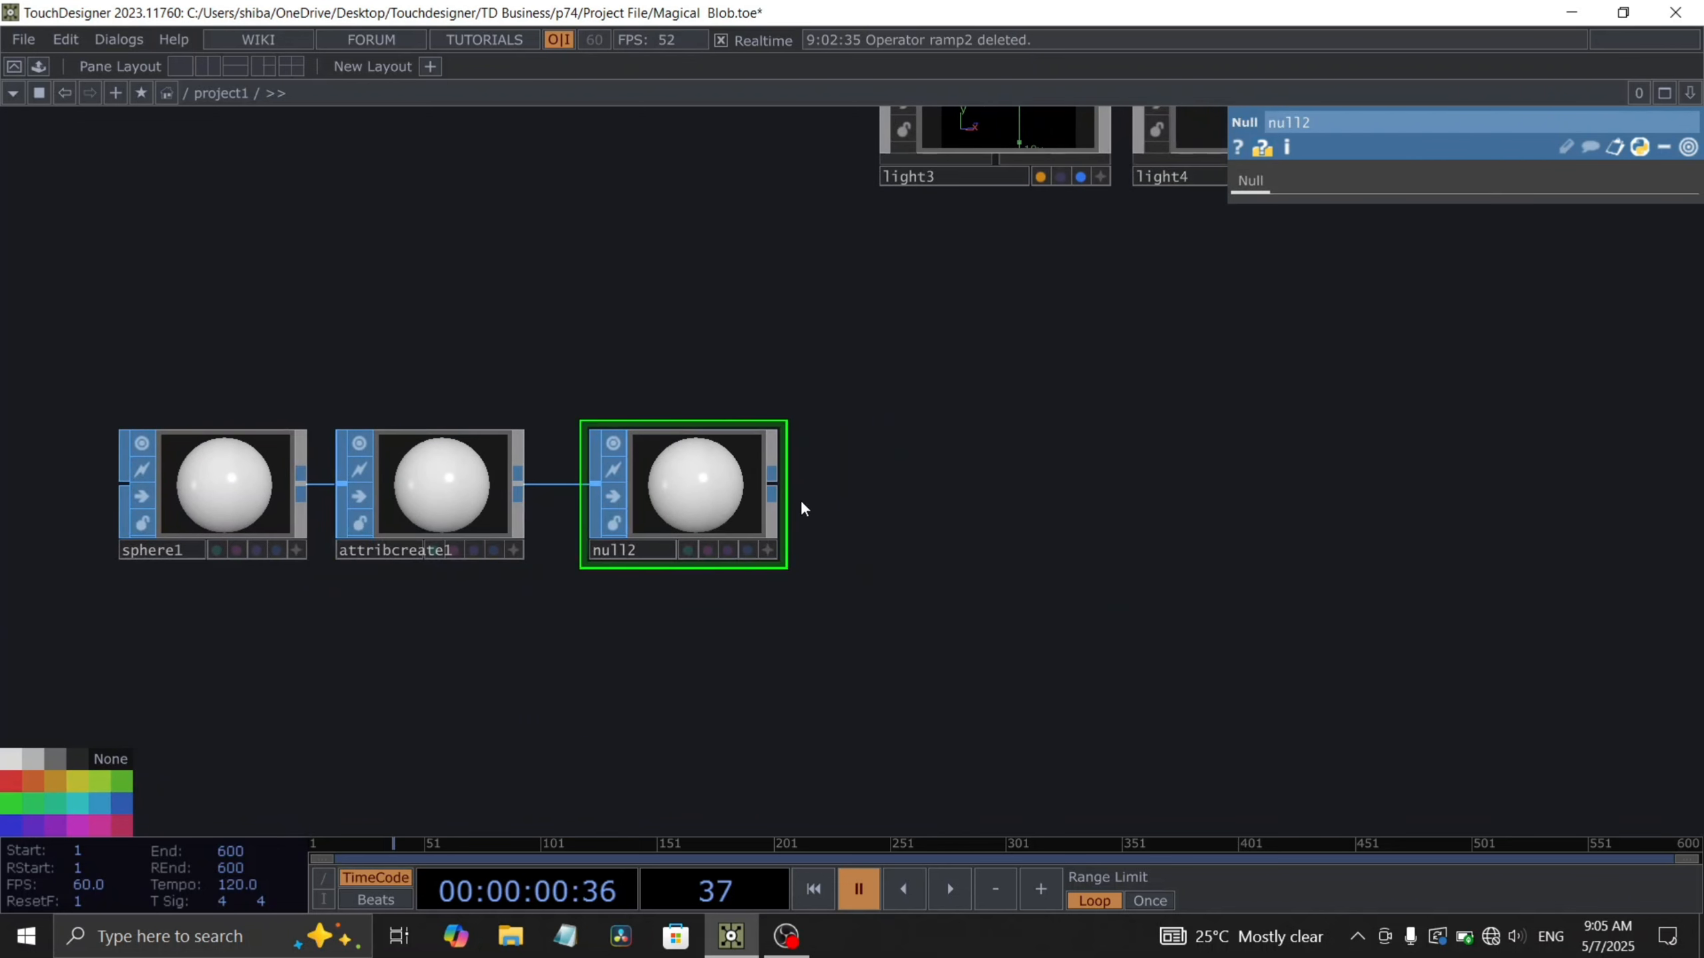
# - Append a Geometry COMP after the null SOP
pyautogui.rightClick(778, 488)
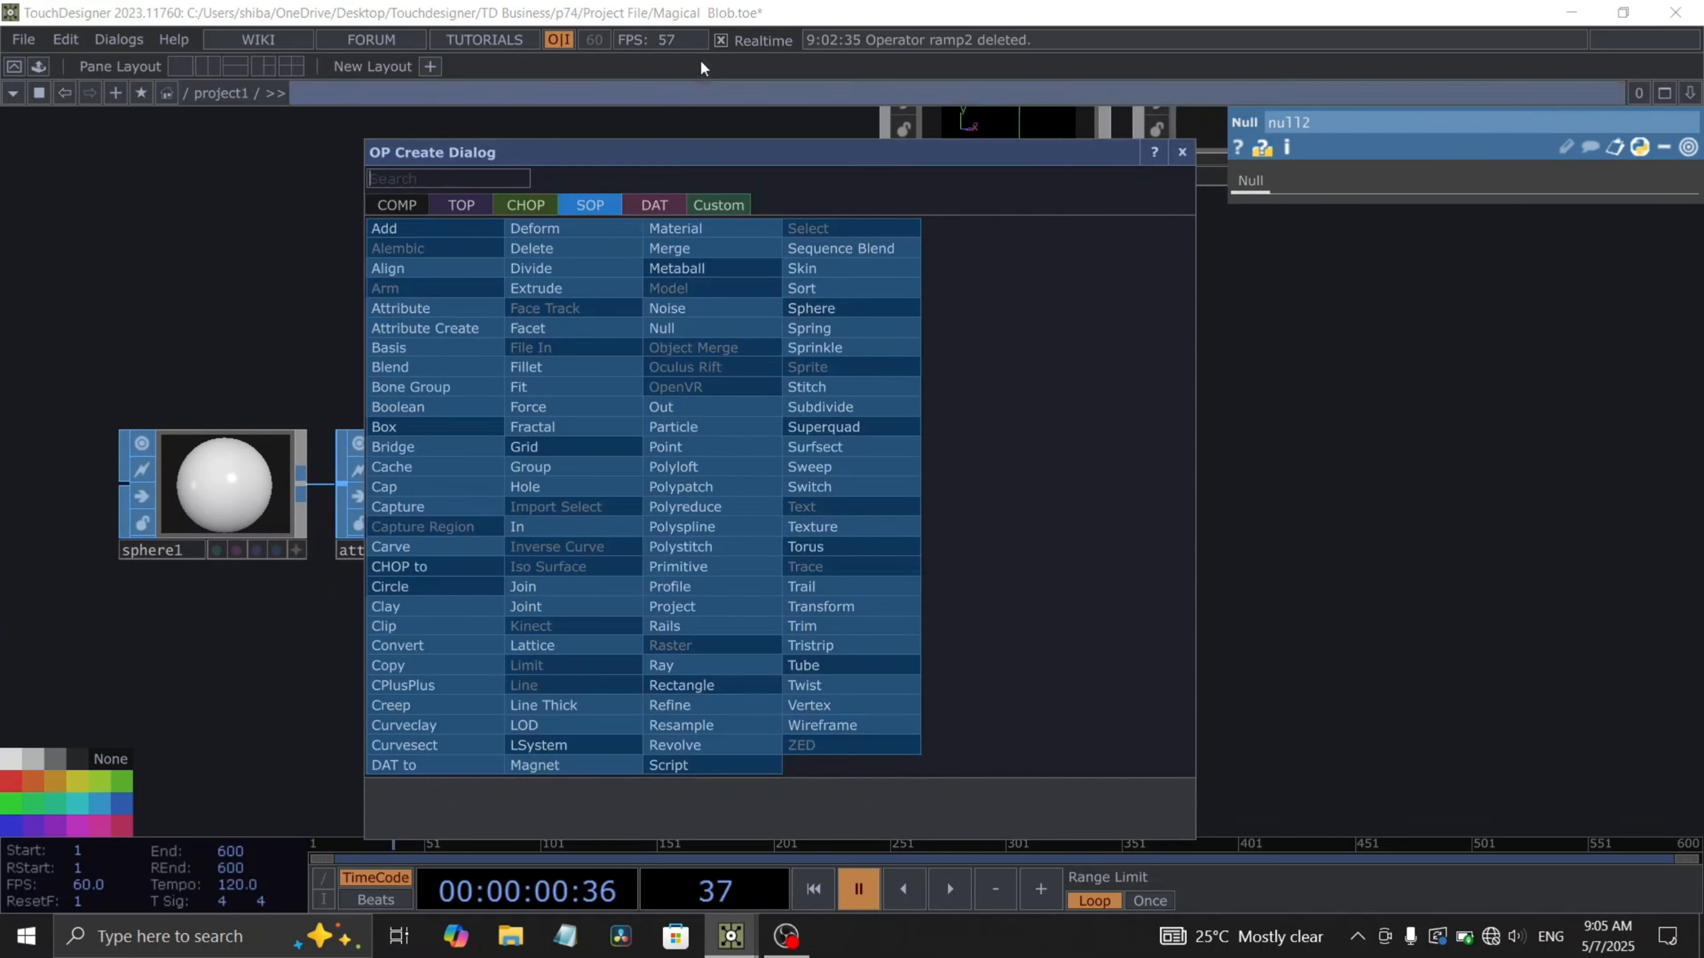
pyautogui.click(395, 203)
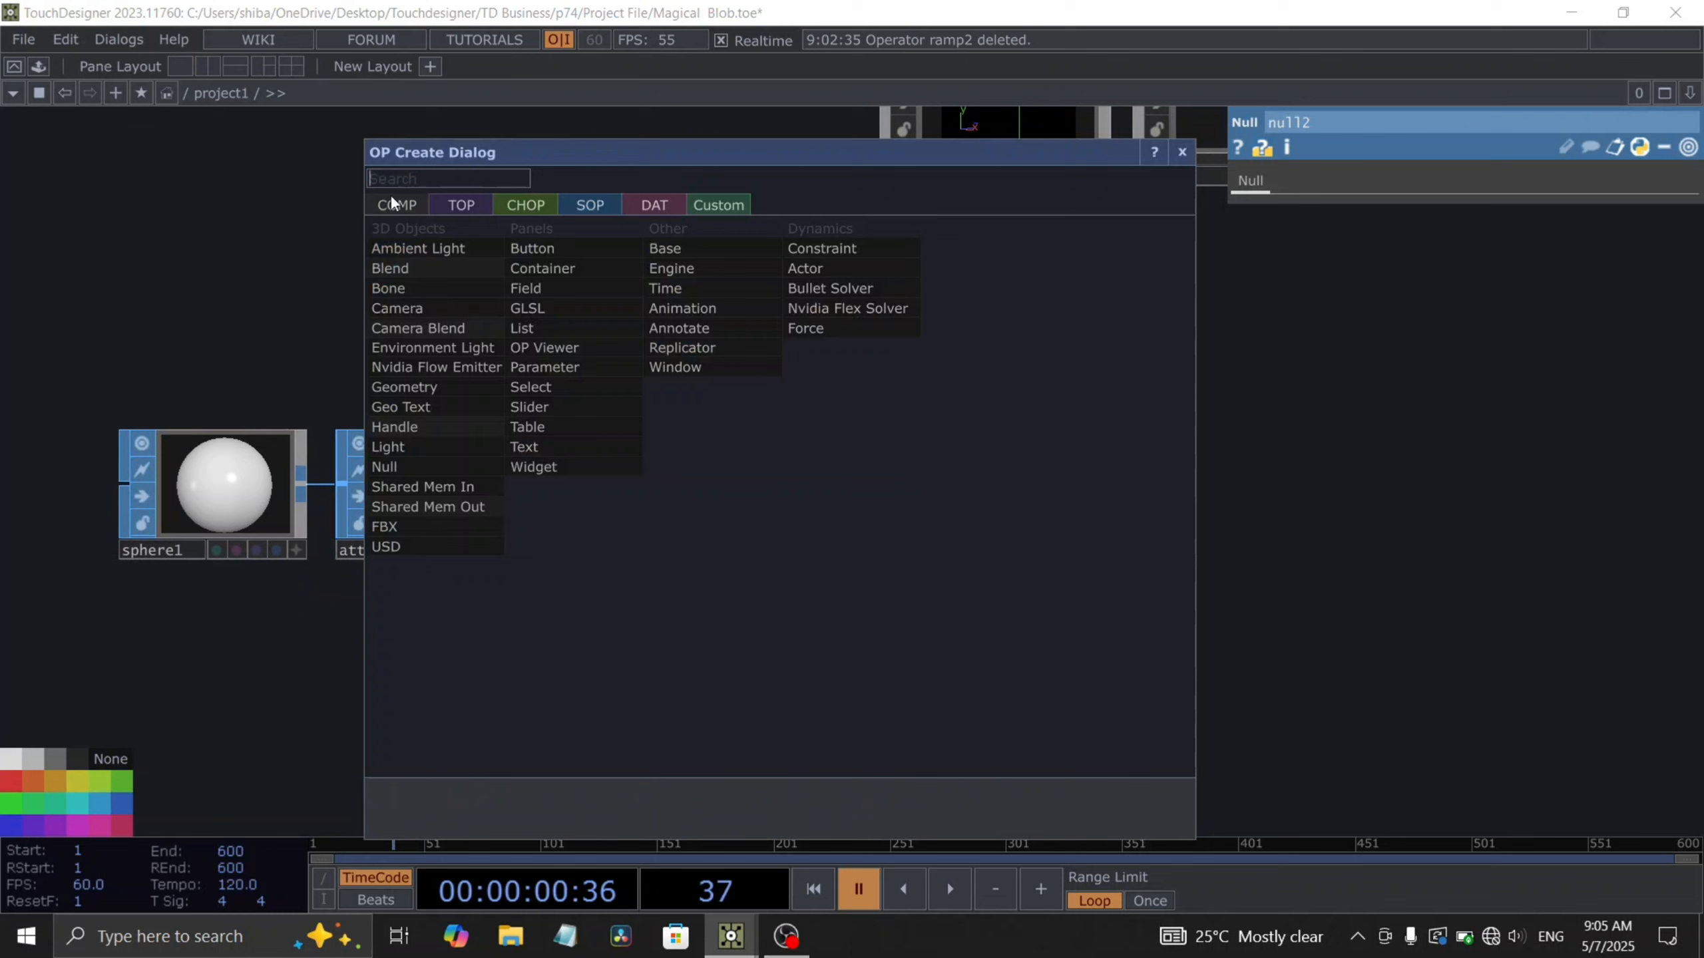
pyautogui.click(404, 386)
pyautogui.click(922, 501)
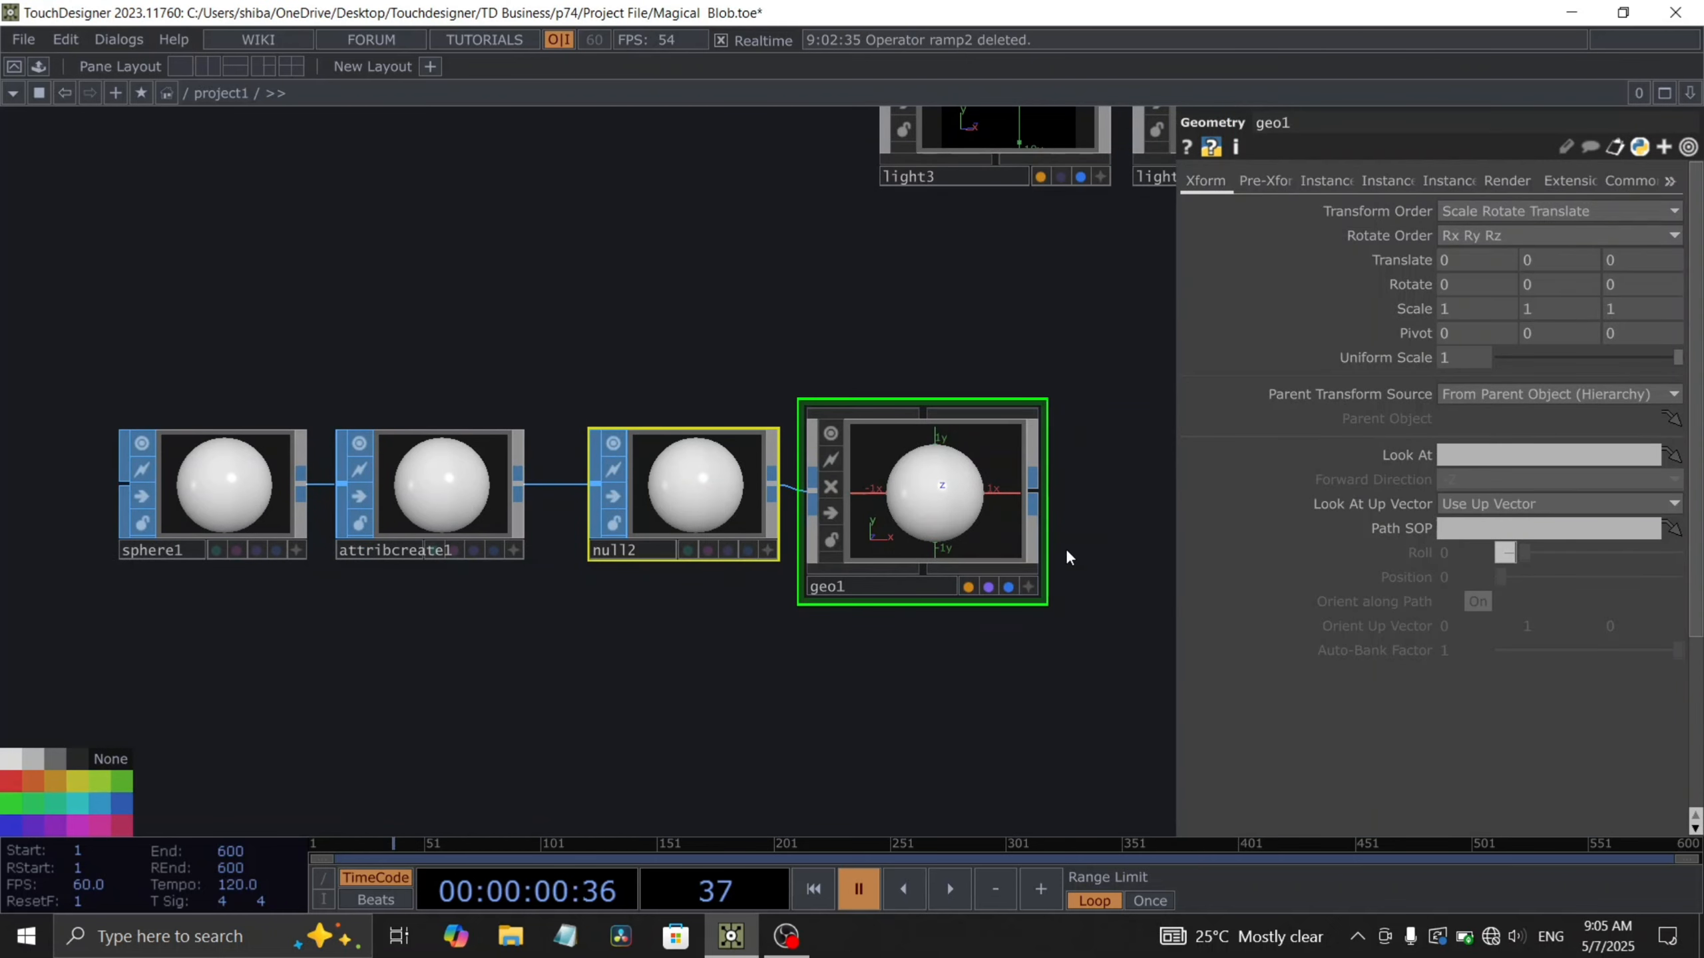
pyautogui.moveTo(1066, 550); pyautogui.dragTo(780, 498)
pyautogui.moveTo(996, 524); pyautogui.dragTo(908, 525)
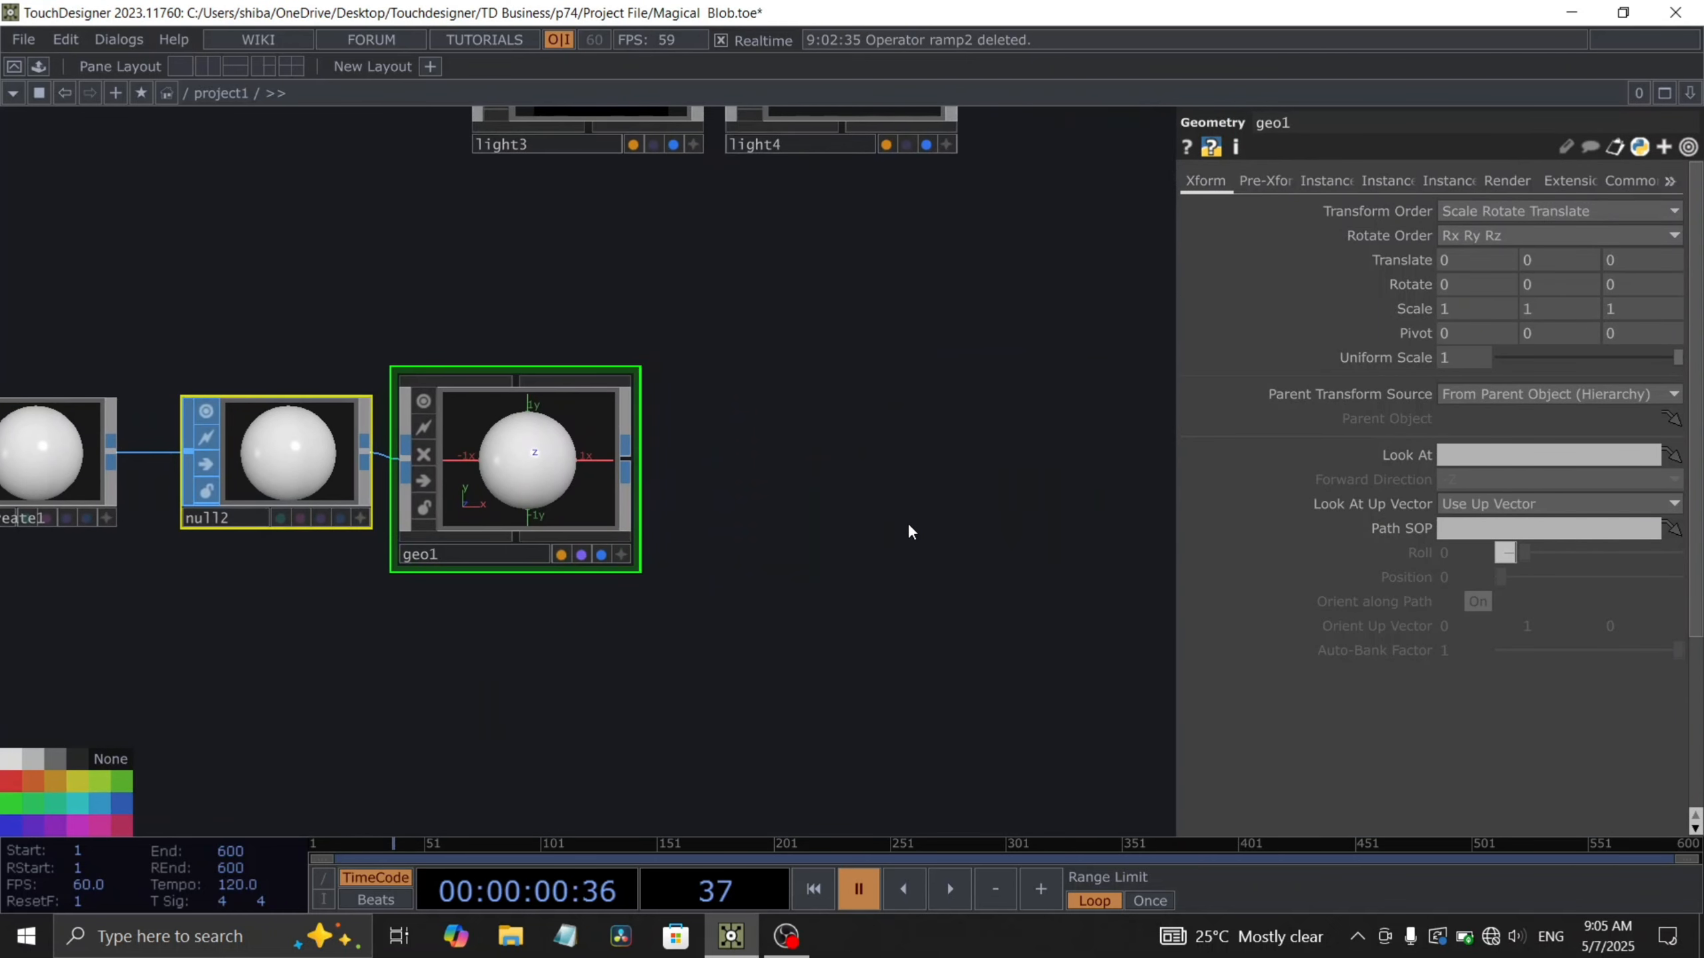
# - Create a second Geometry COMP beside the first and enter it
pyautogui.press('Tab')
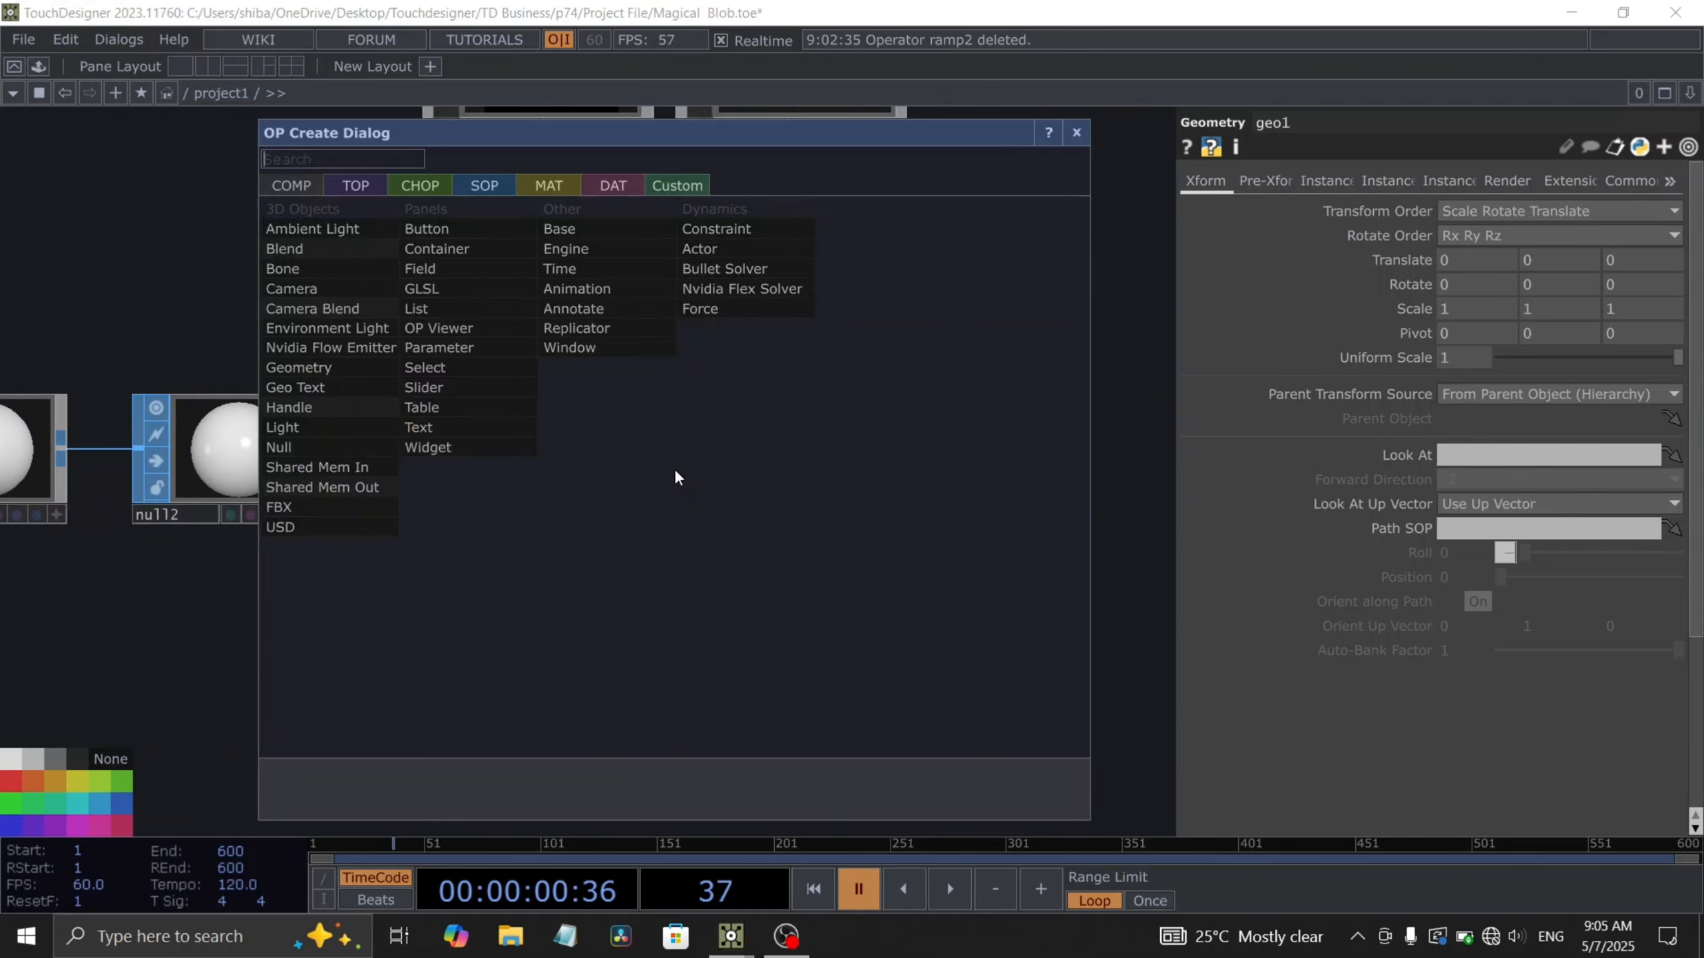
pyautogui.click(306, 369)
pyautogui.click(740, 478)
pyautogui.doubleClick(740, 478)
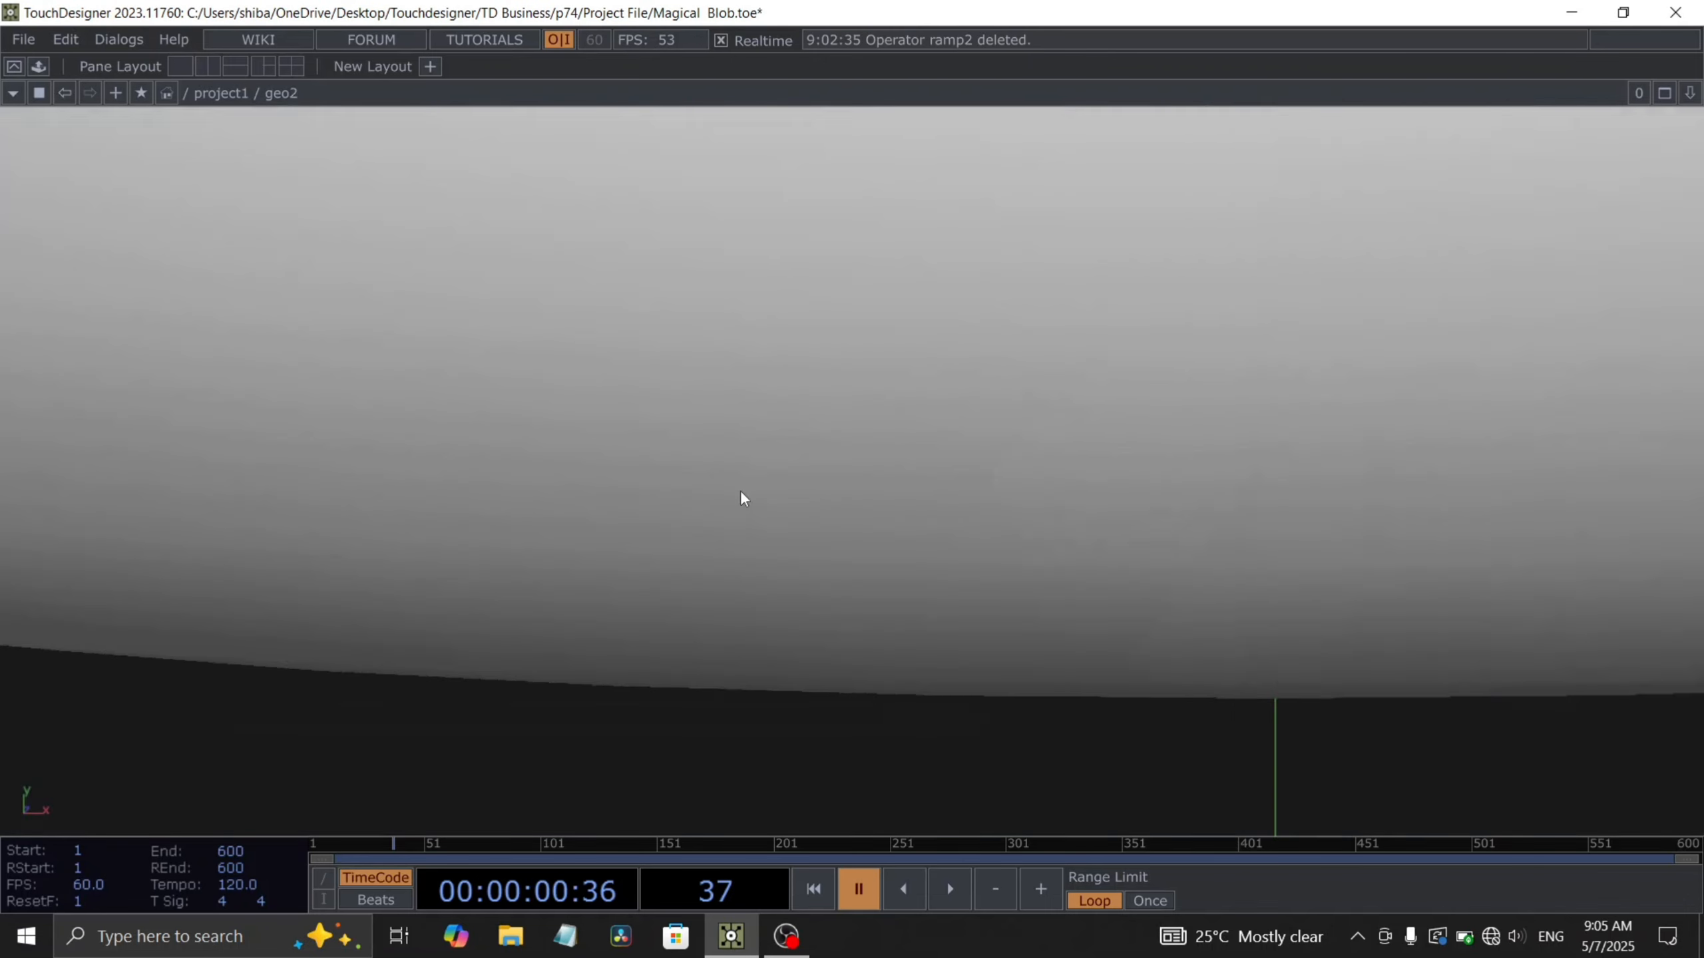
# - Delete the default torus inside and add a Box SOP
pyautogui.press('Delete')
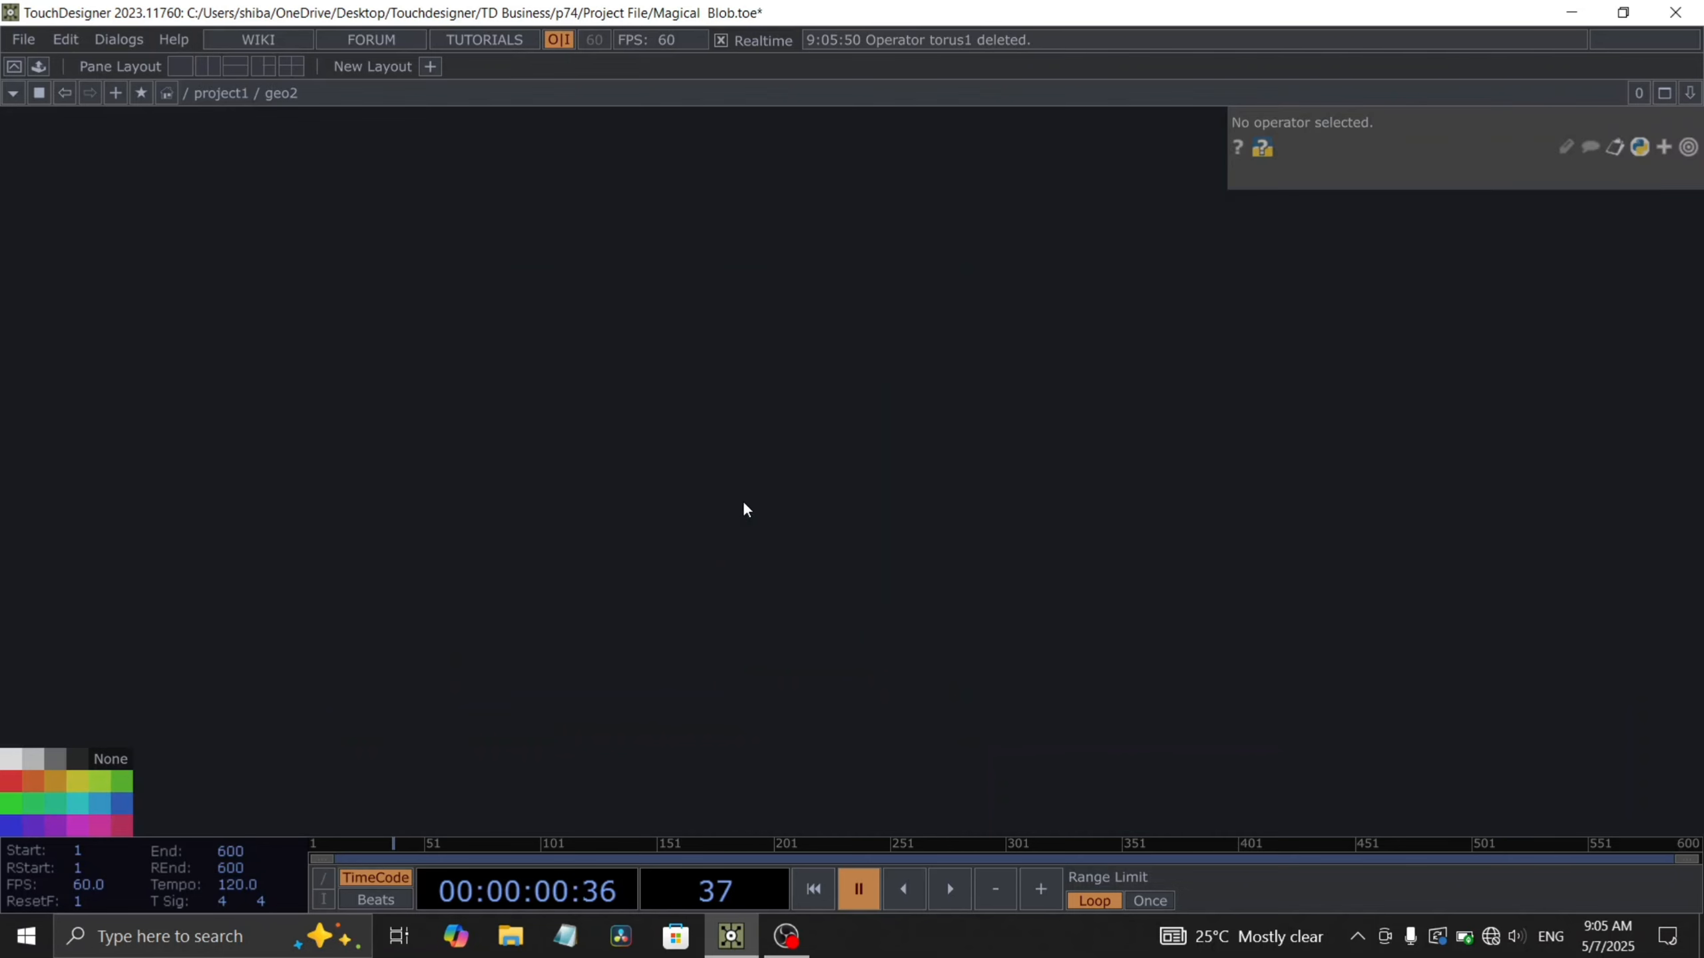
pyautogui.press('Tab')
pyautogui.write('bo')
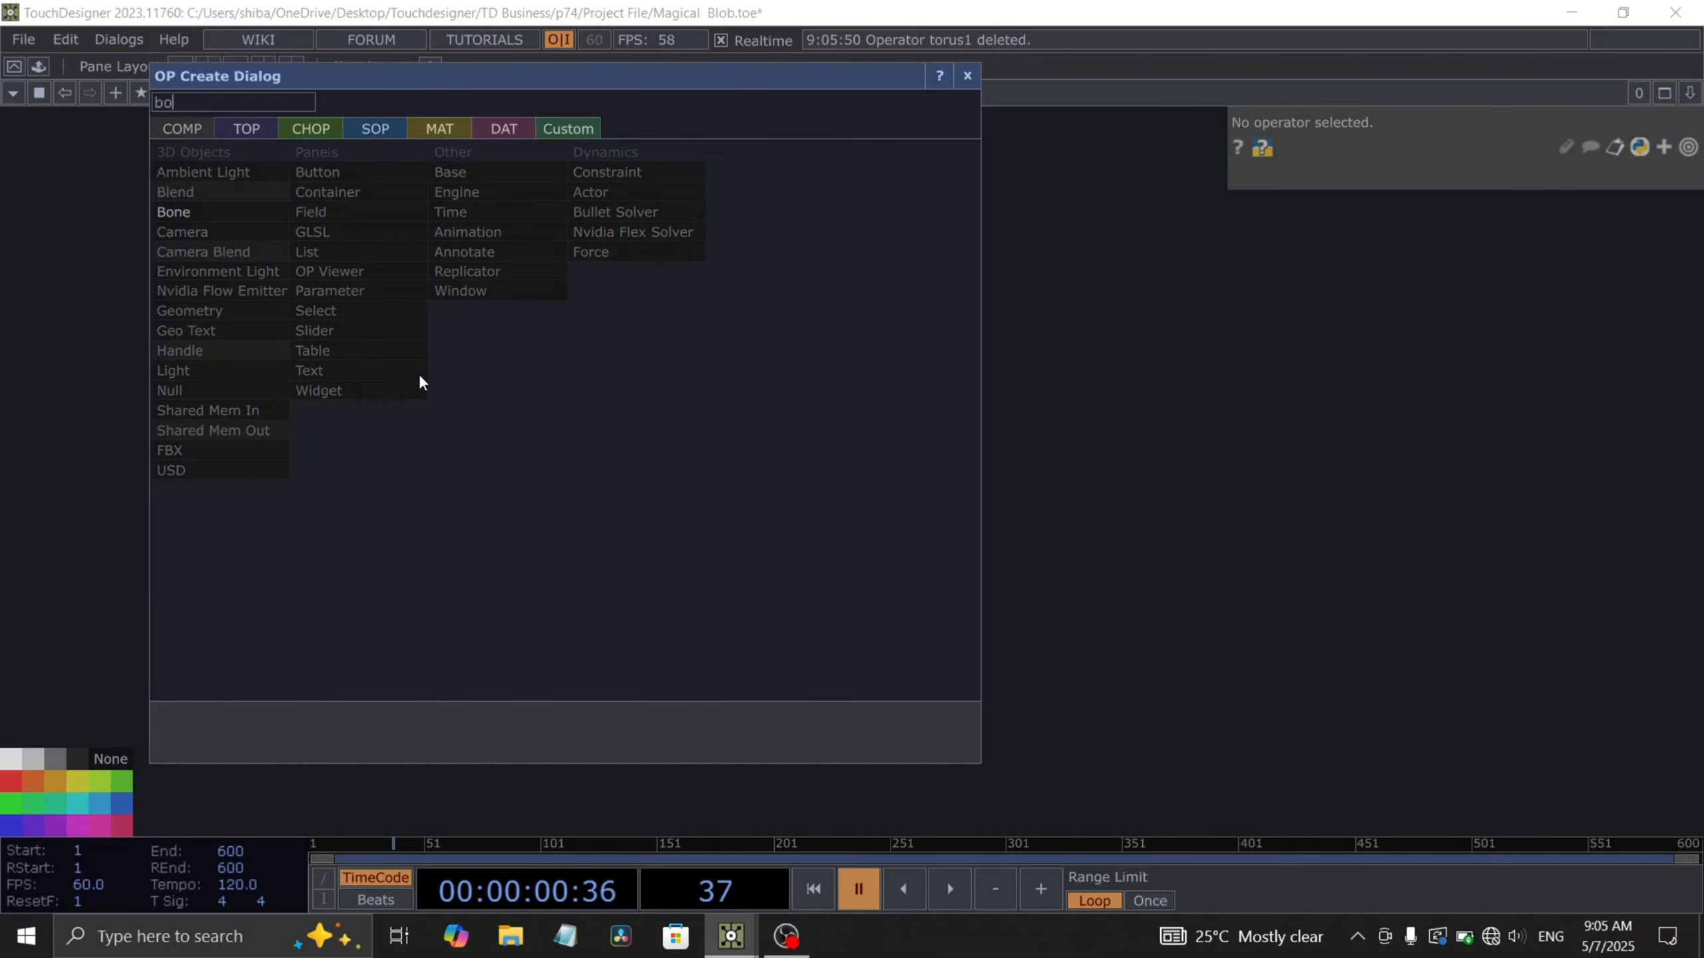
pyautogui.click(353, 133)
pyautogui.click(169, 350)
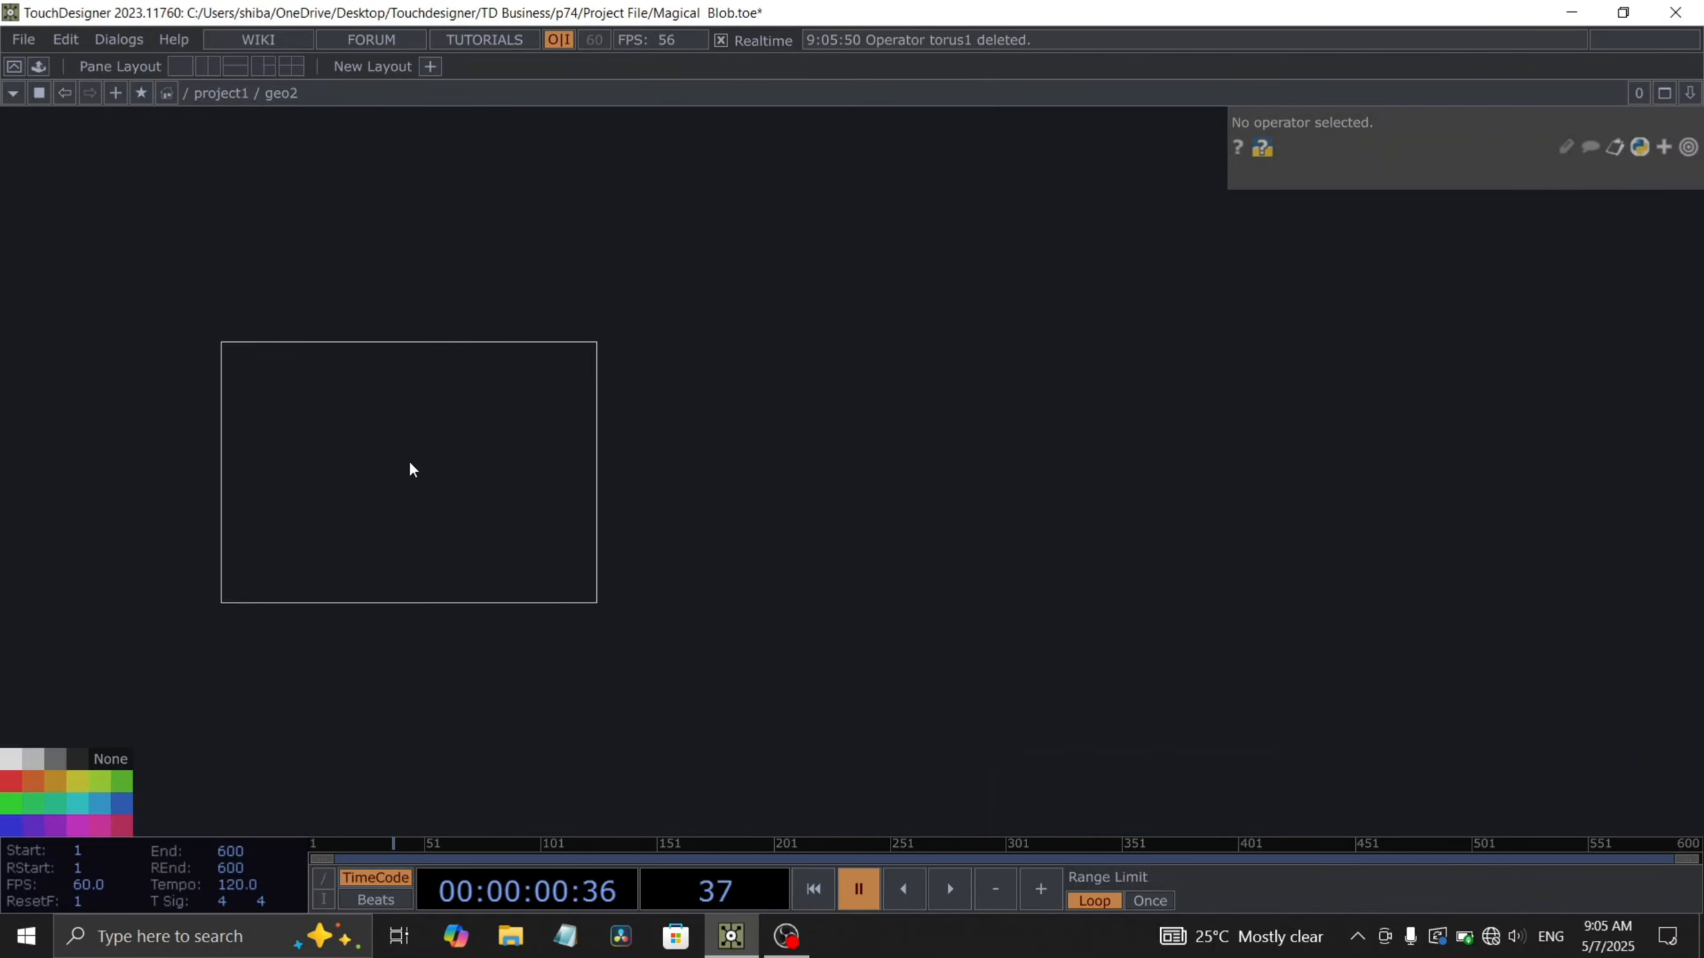
pyautogui.click(409, 464)
# - Add a Line SOP and set its Point B X to 0
pyautogui.press('Tab')
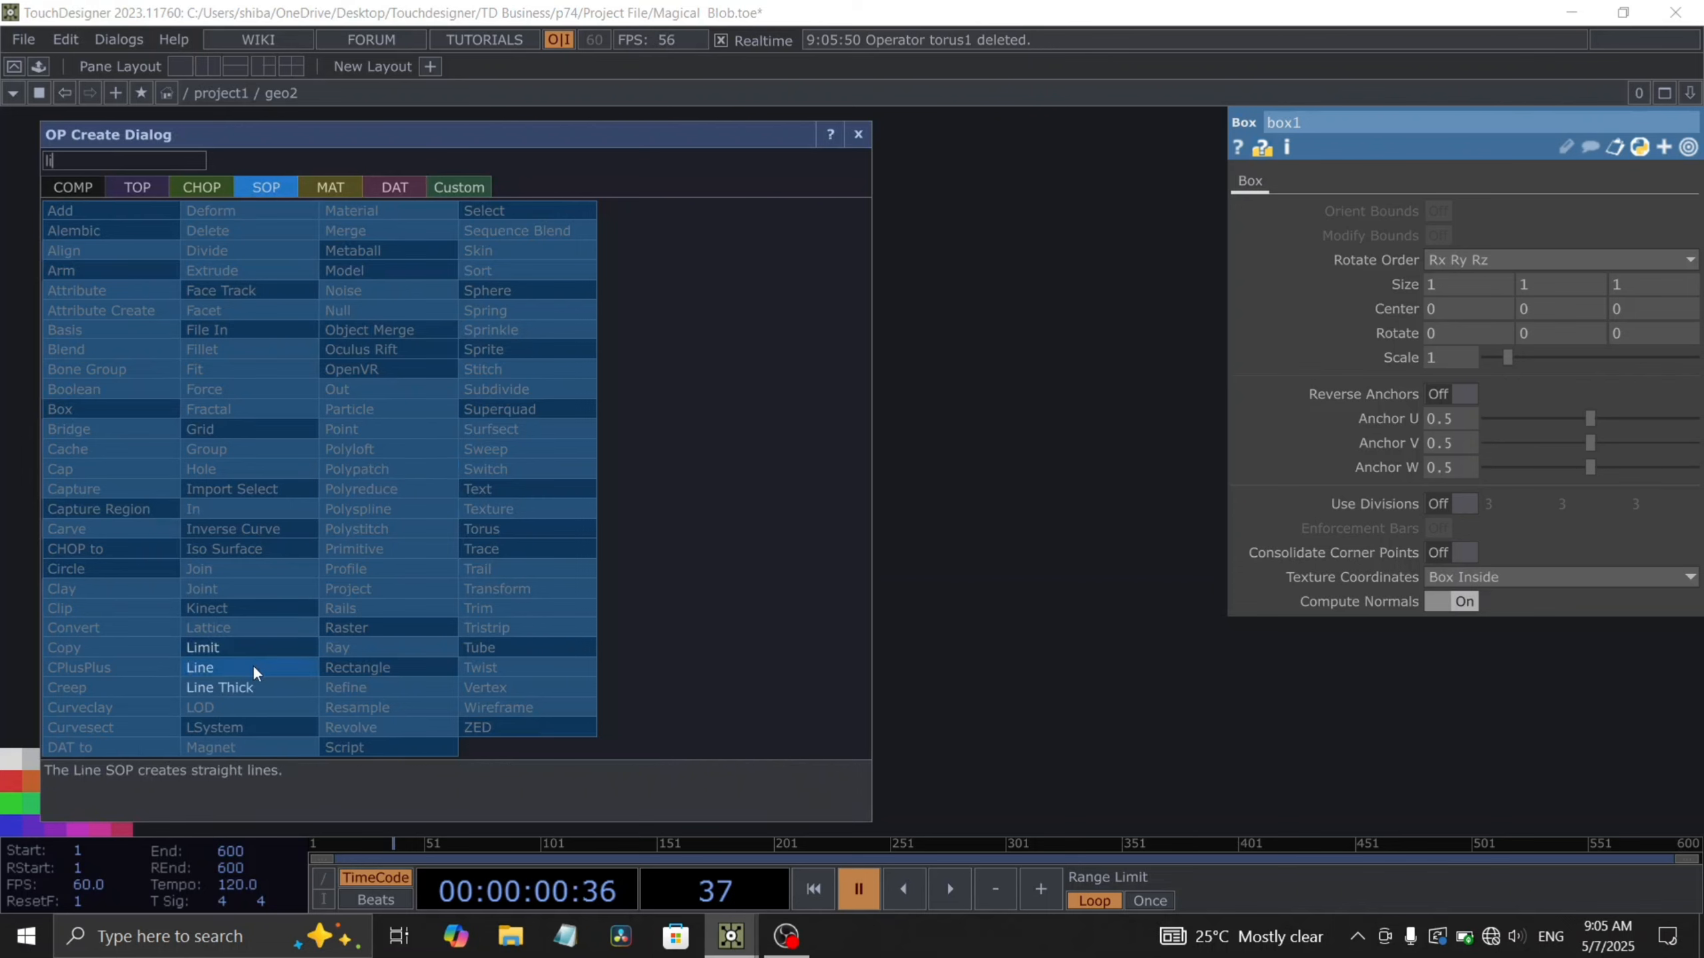
pyautogui.click(253, 664)
pyautogui.click(442, 544)
pyautogui.click(1446, 236)
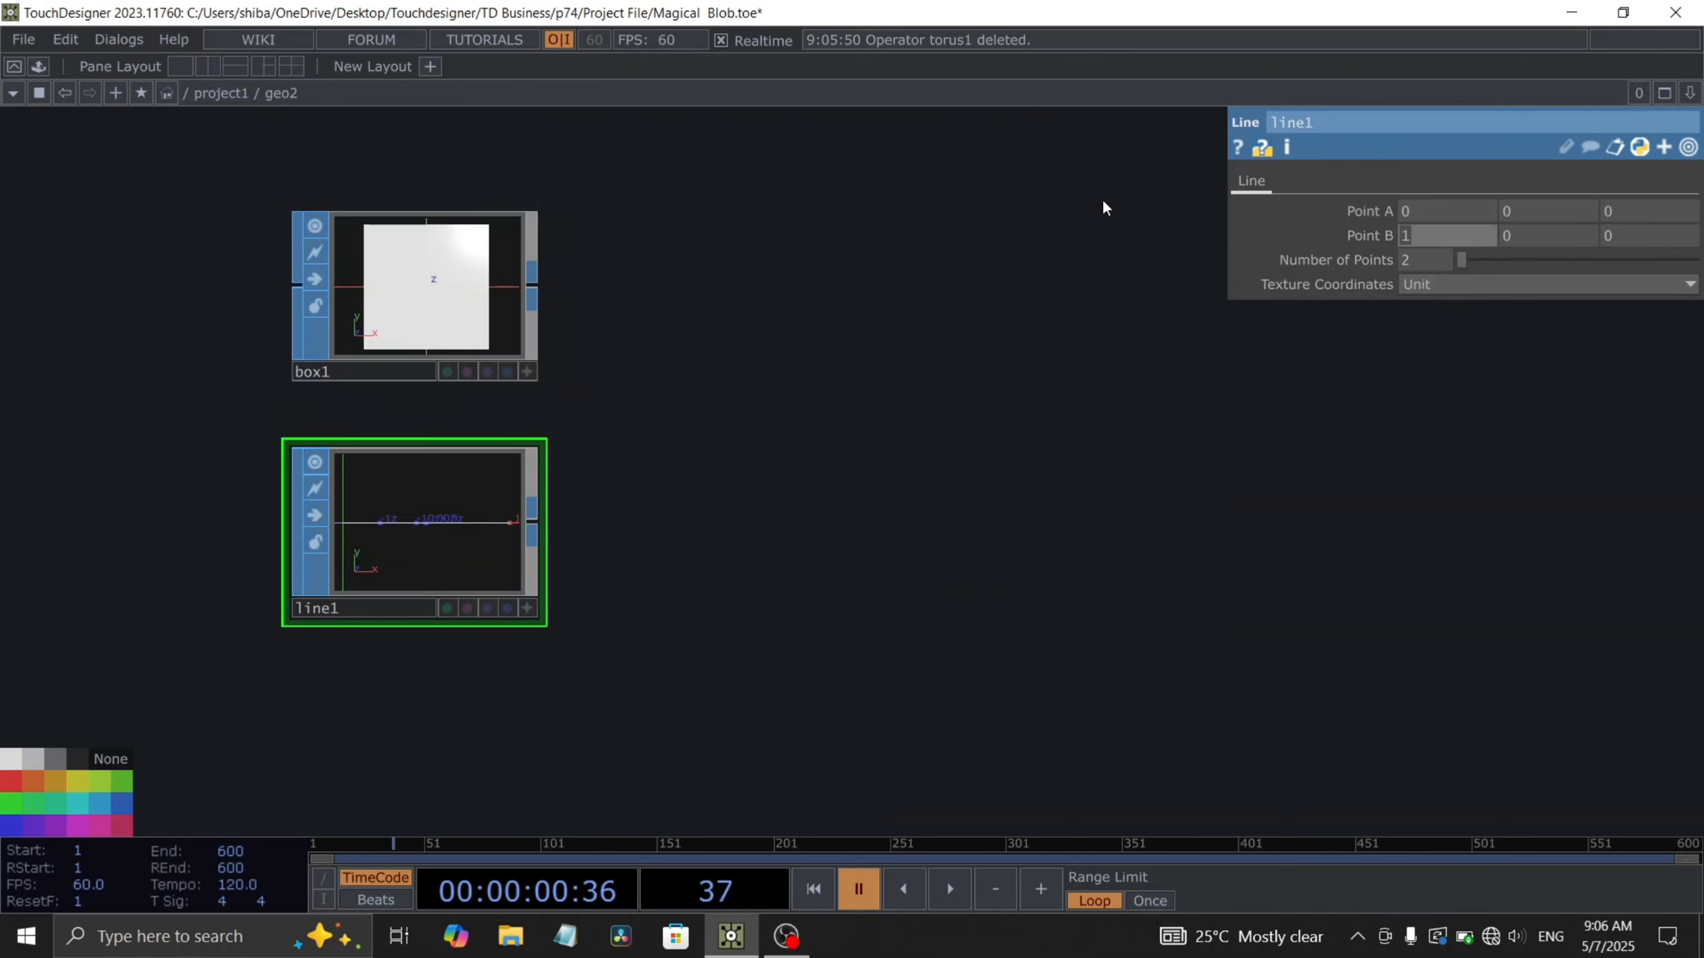
pyautogui.write('0')
pyautogui.press('Return')
pyautogui.moveTo(752, 449); pyautogui.dragTo(703, 405)
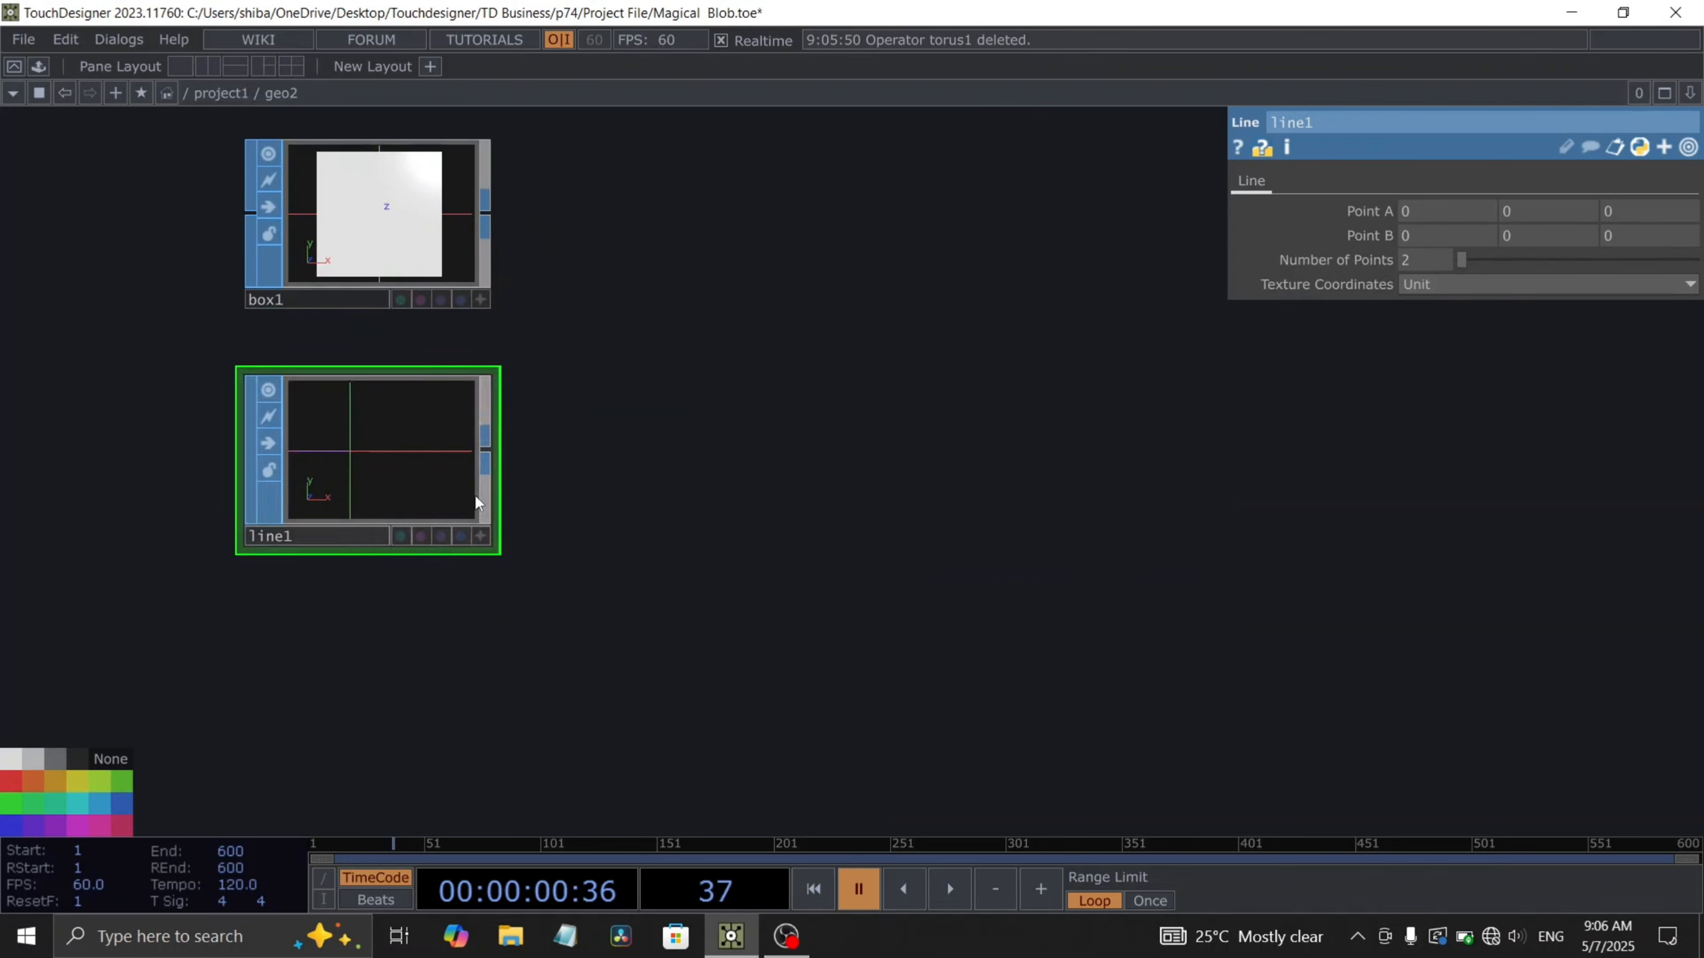
# - Append a Copy SOP after the box and wire the line into its template input
pyautogui.scroll(5, 444, 274)
pyautogui.moveTo(769, 256); pyautogui.dragTo(774, 284)
pyautogui.scroll(-5, 775, 279)
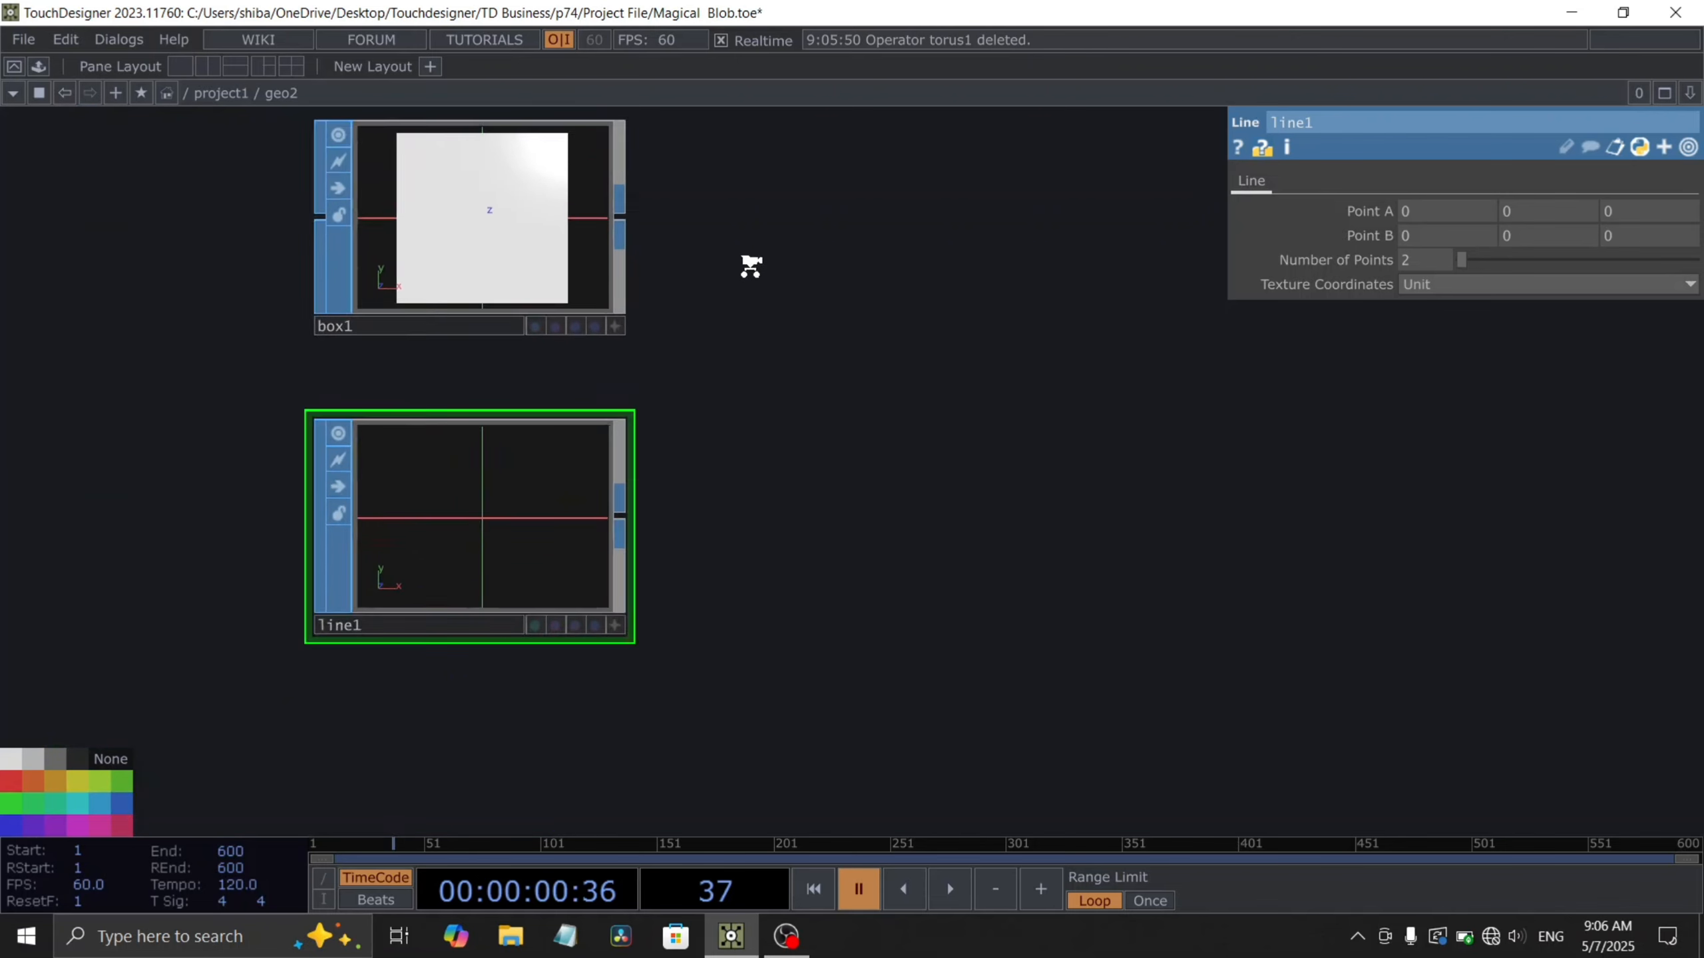
pyautogui.rightClick(661, 215)
pyautogui.write('cop')
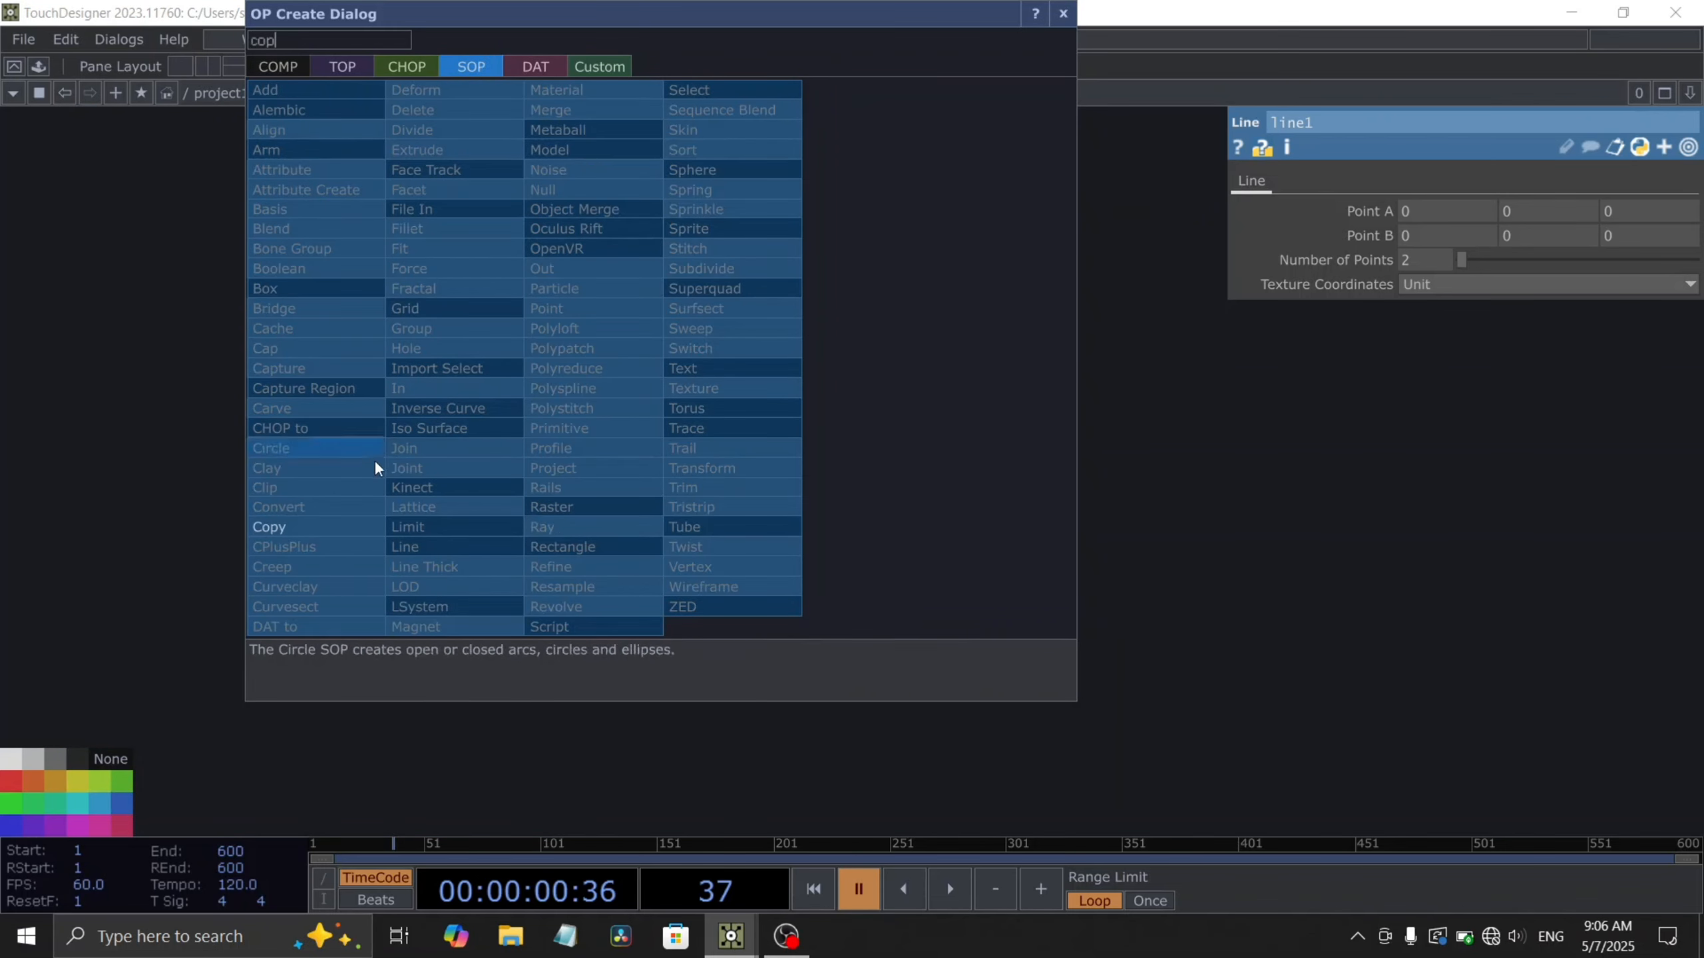
pyautogui.click(316, 528)
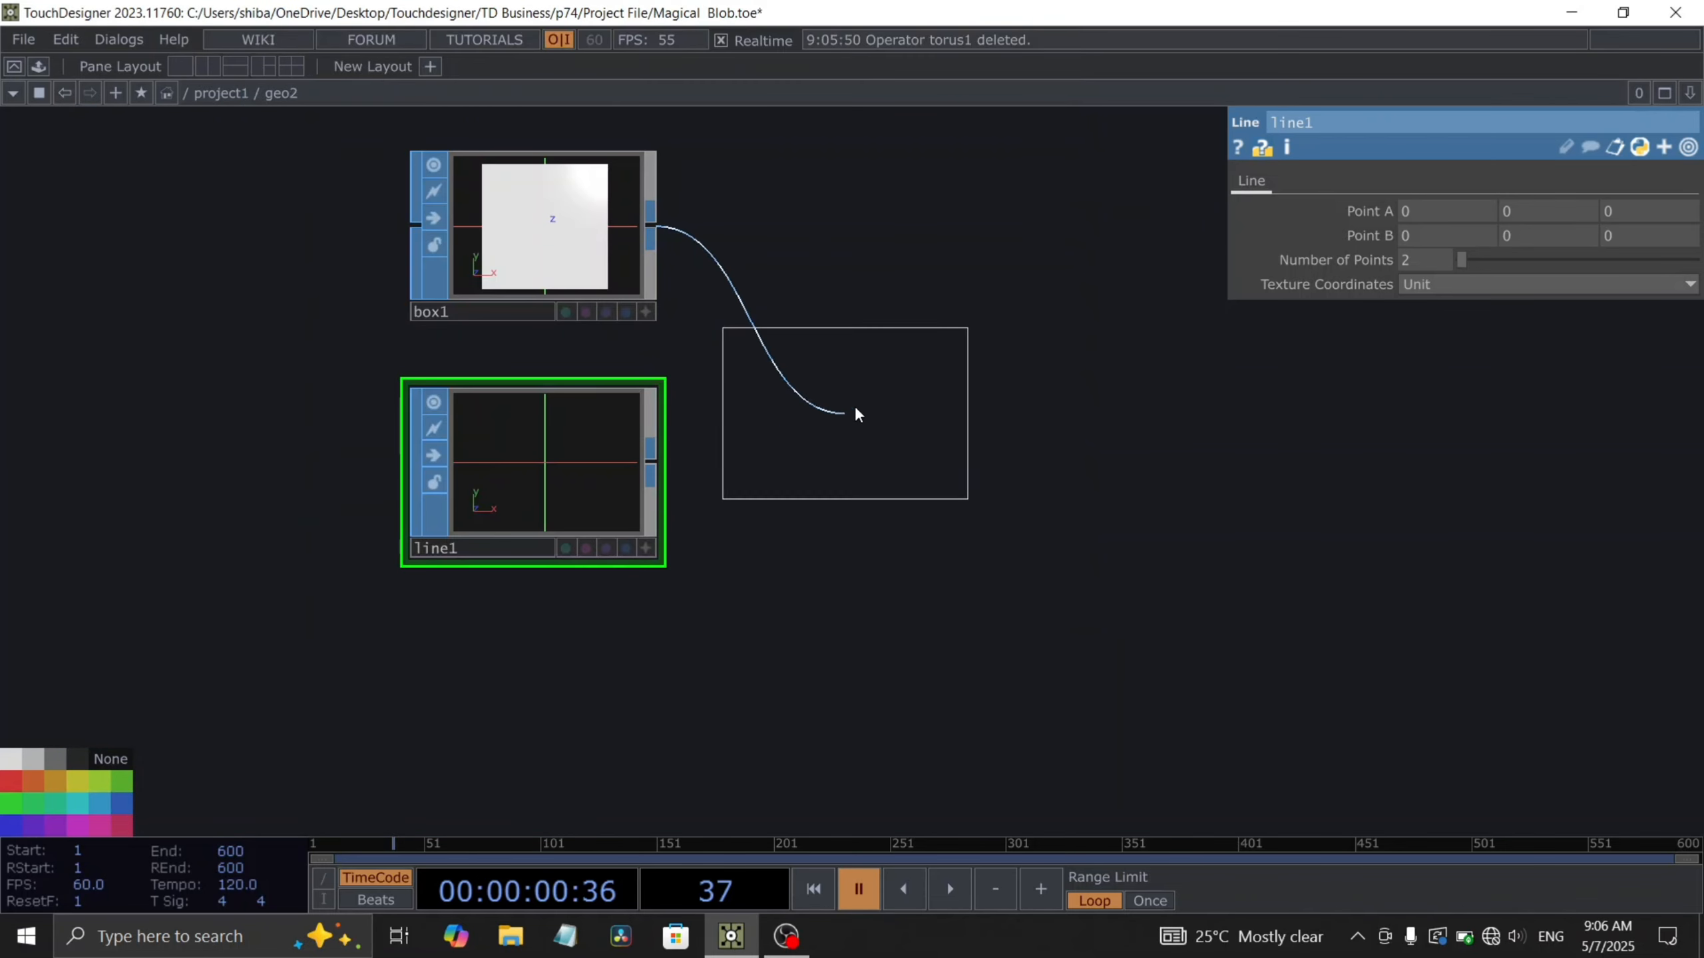
pyautogui.click(753, 440)
pyautogui.moveTo(668, 467); pyautogui.dragTo(747, 404)
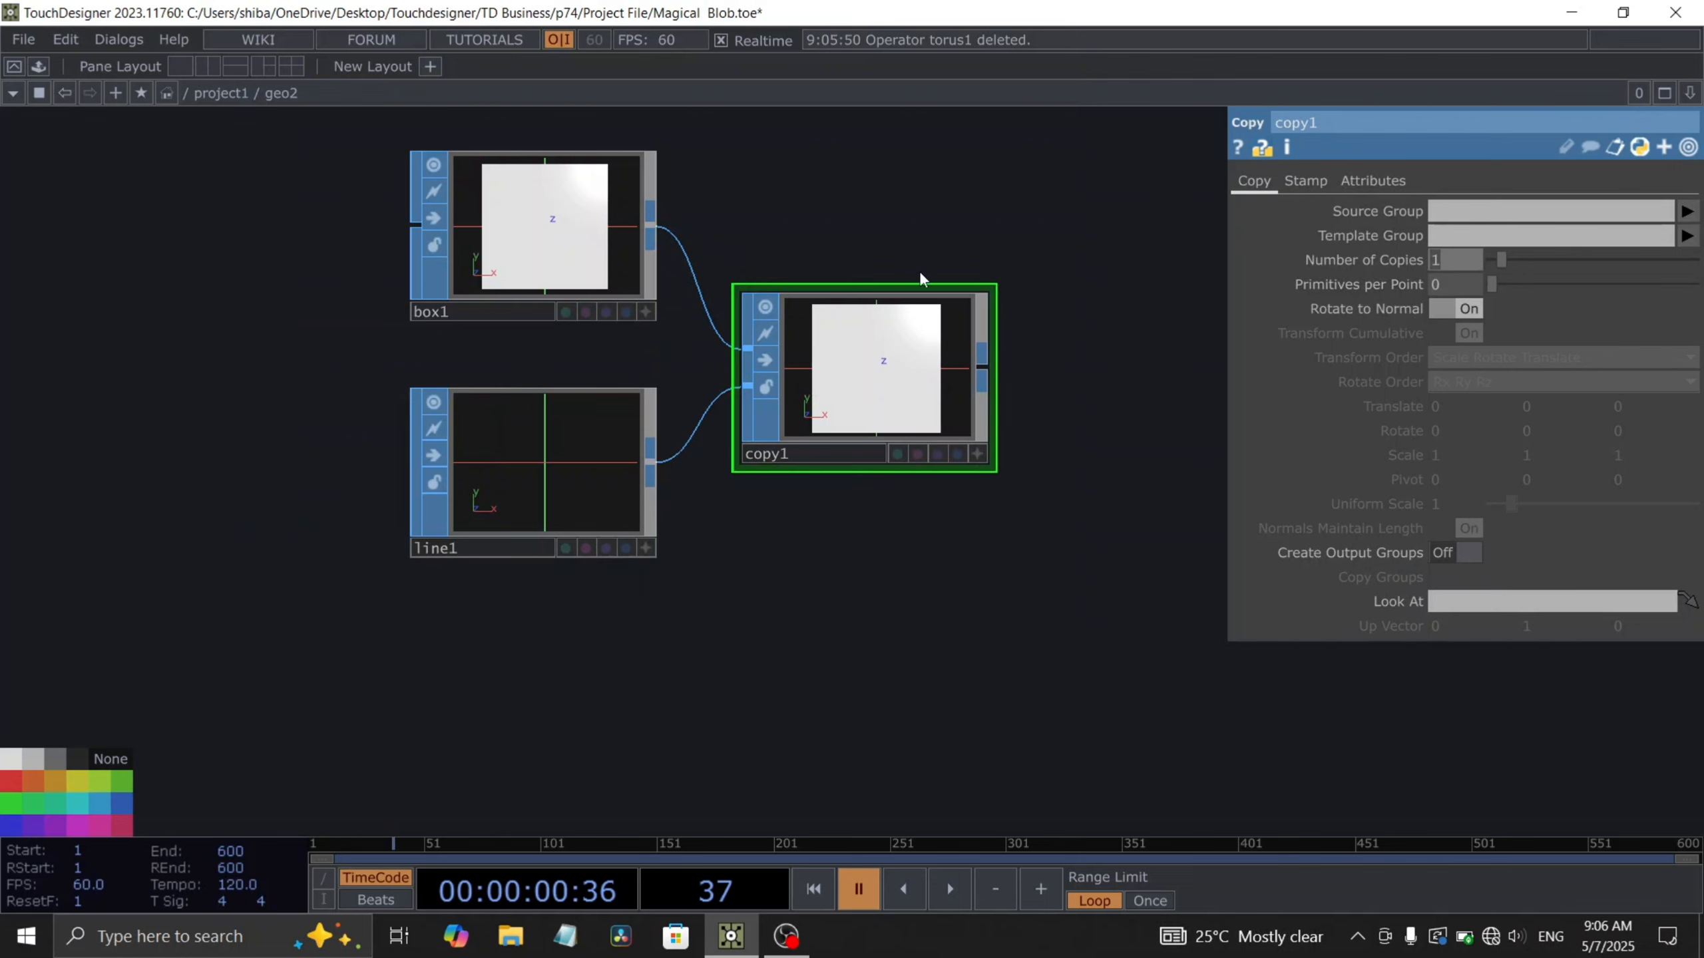
# - Set the Copy's Rotate X to the expression absTime.seconds*20
pyautogui.moveTo(1034, 415); pyautogui.dragTo(1010, 378)
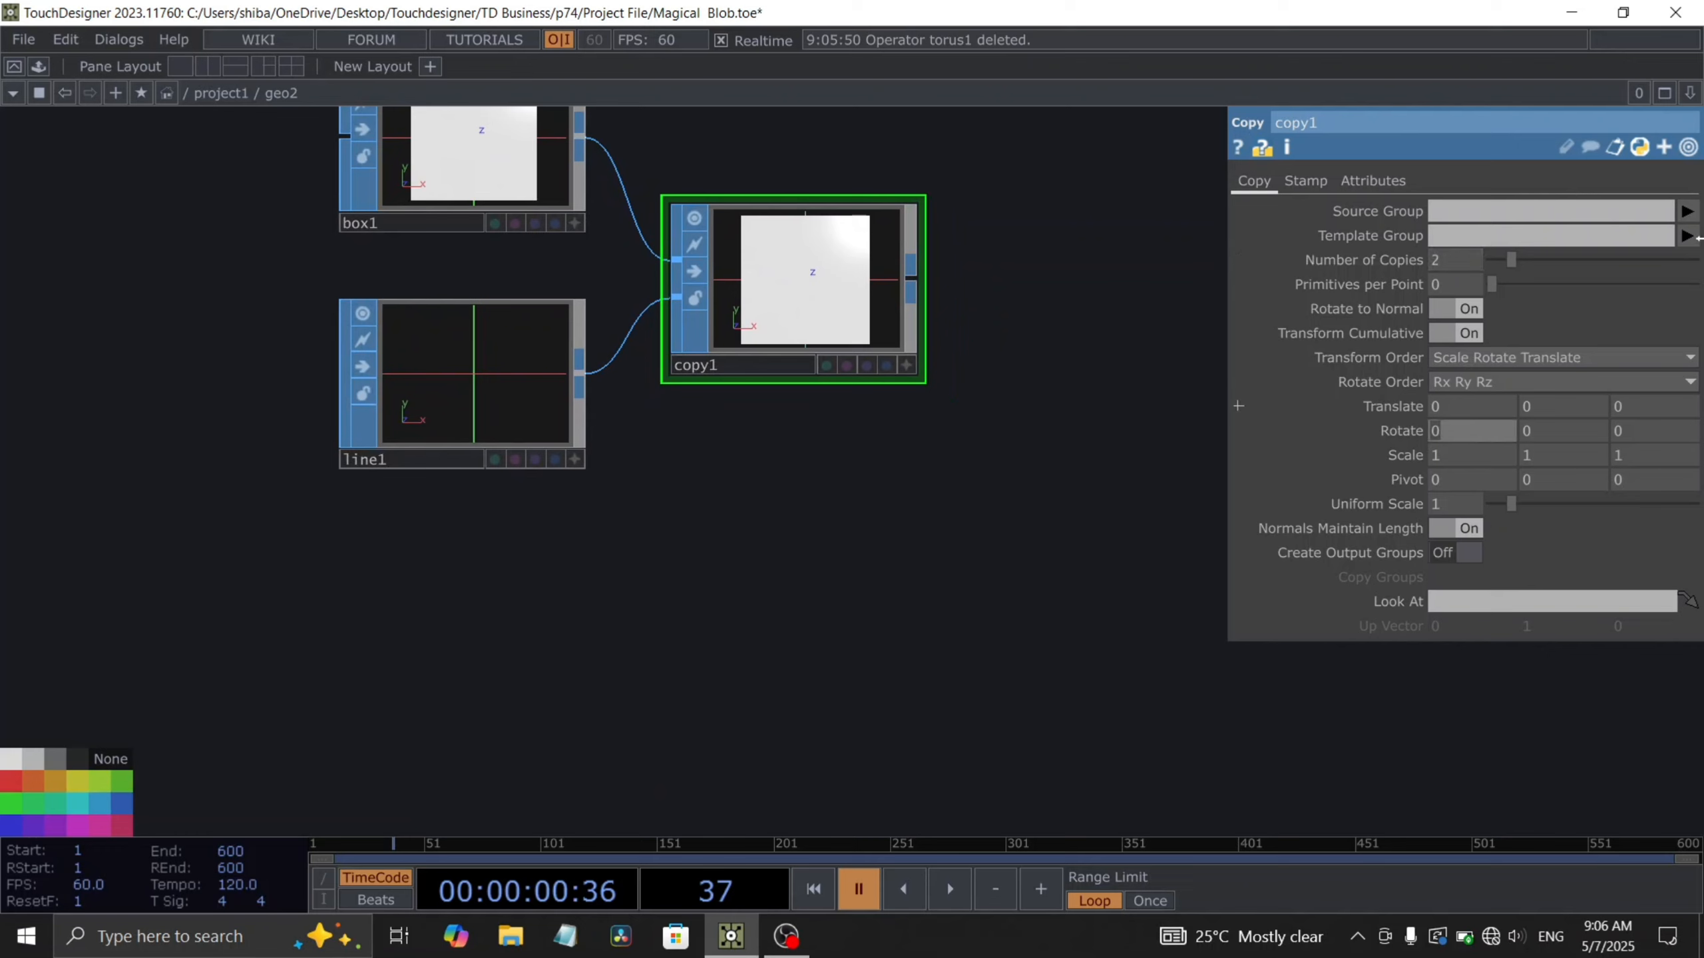
pyautogui.write('absTime.sec')
pyautogui.write('onds*20')
pyautogui.press('Return')
pyautogui.click(1400, 430)
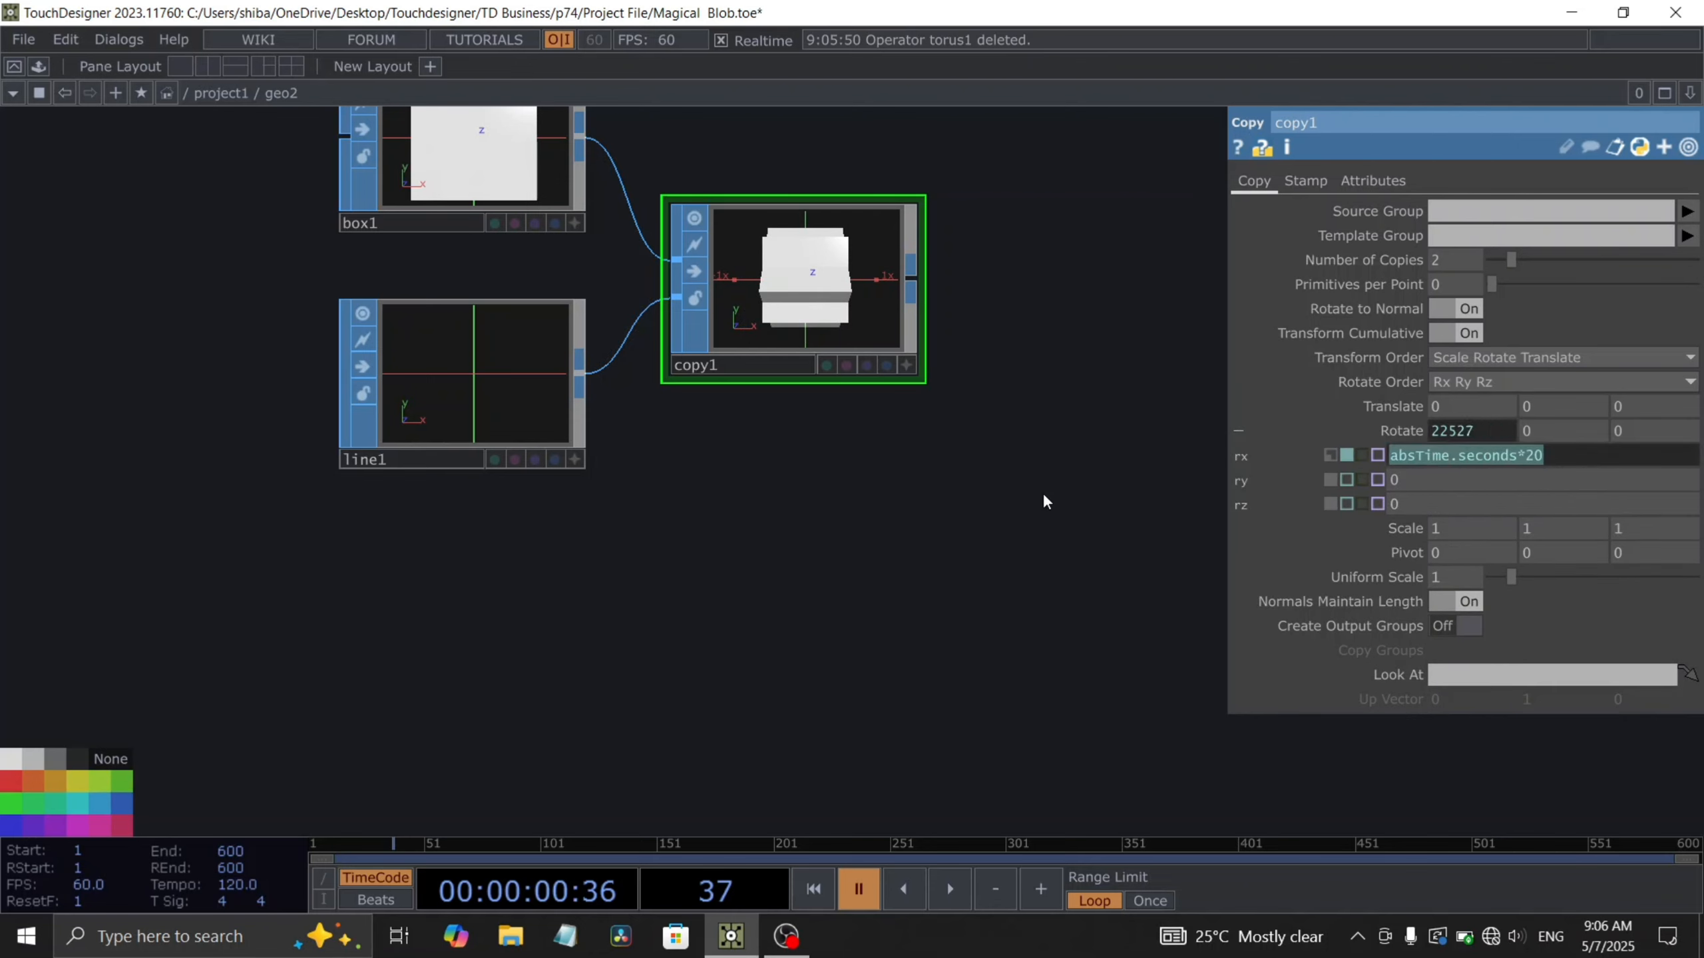
# - Set the Copy's Rotate Y and Rotate Z to the expression absTime.seconds*10
pyautogui.hotkey('ctrl', 'c')
pyautogui.moveTo(1449, 482); pyautogui.dragTo(1256, 475)
pyautogui.hotkey('ctrl', 'v')
pyautogui.moveTo(1440, 502); pyautogui.dragTo(1288, 502)
pyautogui.hotkey('ctrl', 'v')
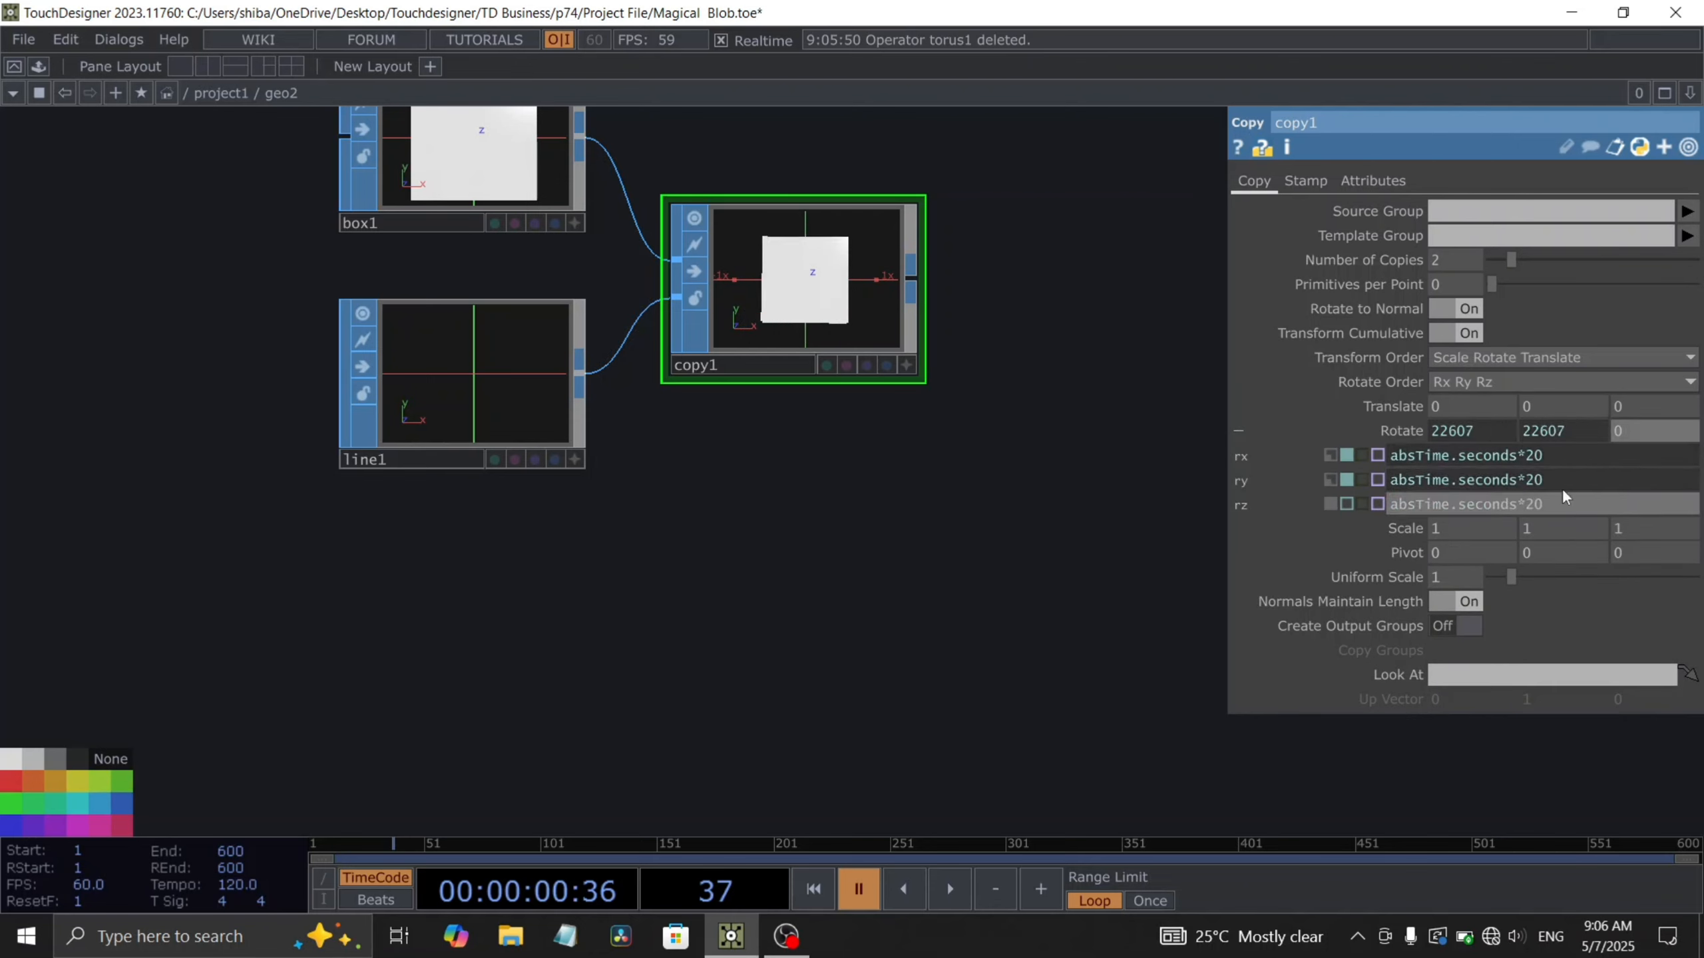
pyautogui.doubleClick(1532, 480)
pyautogui.write('10')
pyautogui.doubleClick(1532, 504)
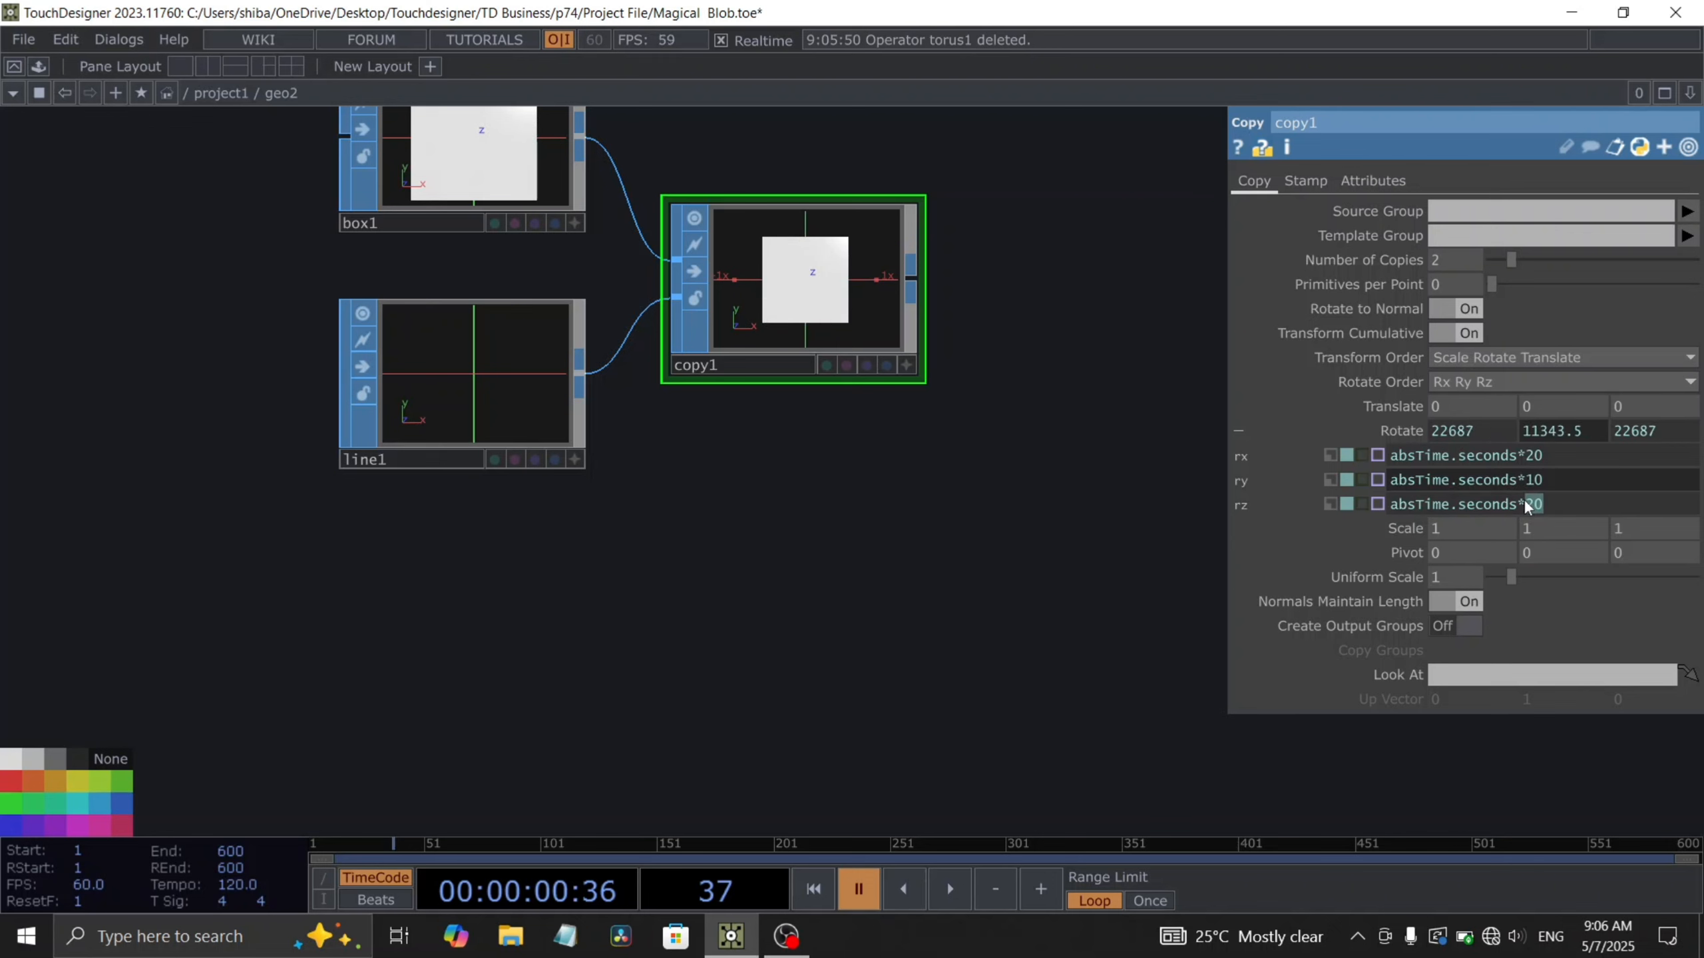
pyautogui.write('10')
pyautogui.press('Return')
# - Set the Copy's Scale to 1.45 on X, Y and Z
pyautogui.scroll(5, 846, 322)
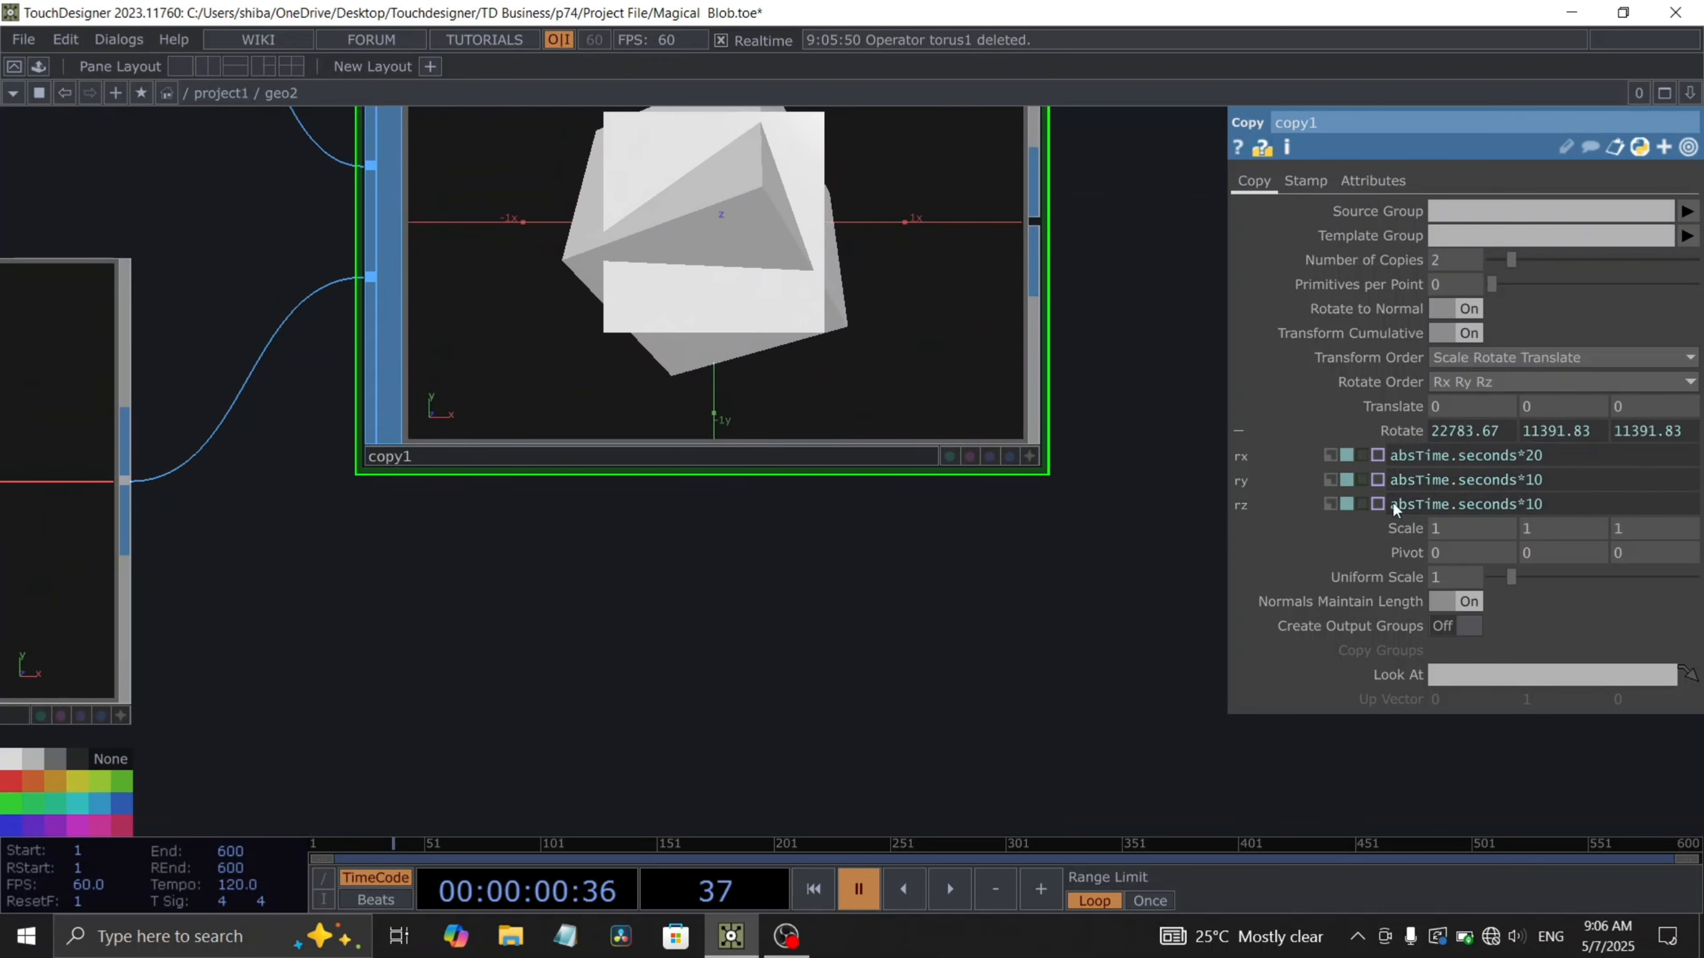
pyautogui.click(1447, 522)
pyautogui.write('.4')
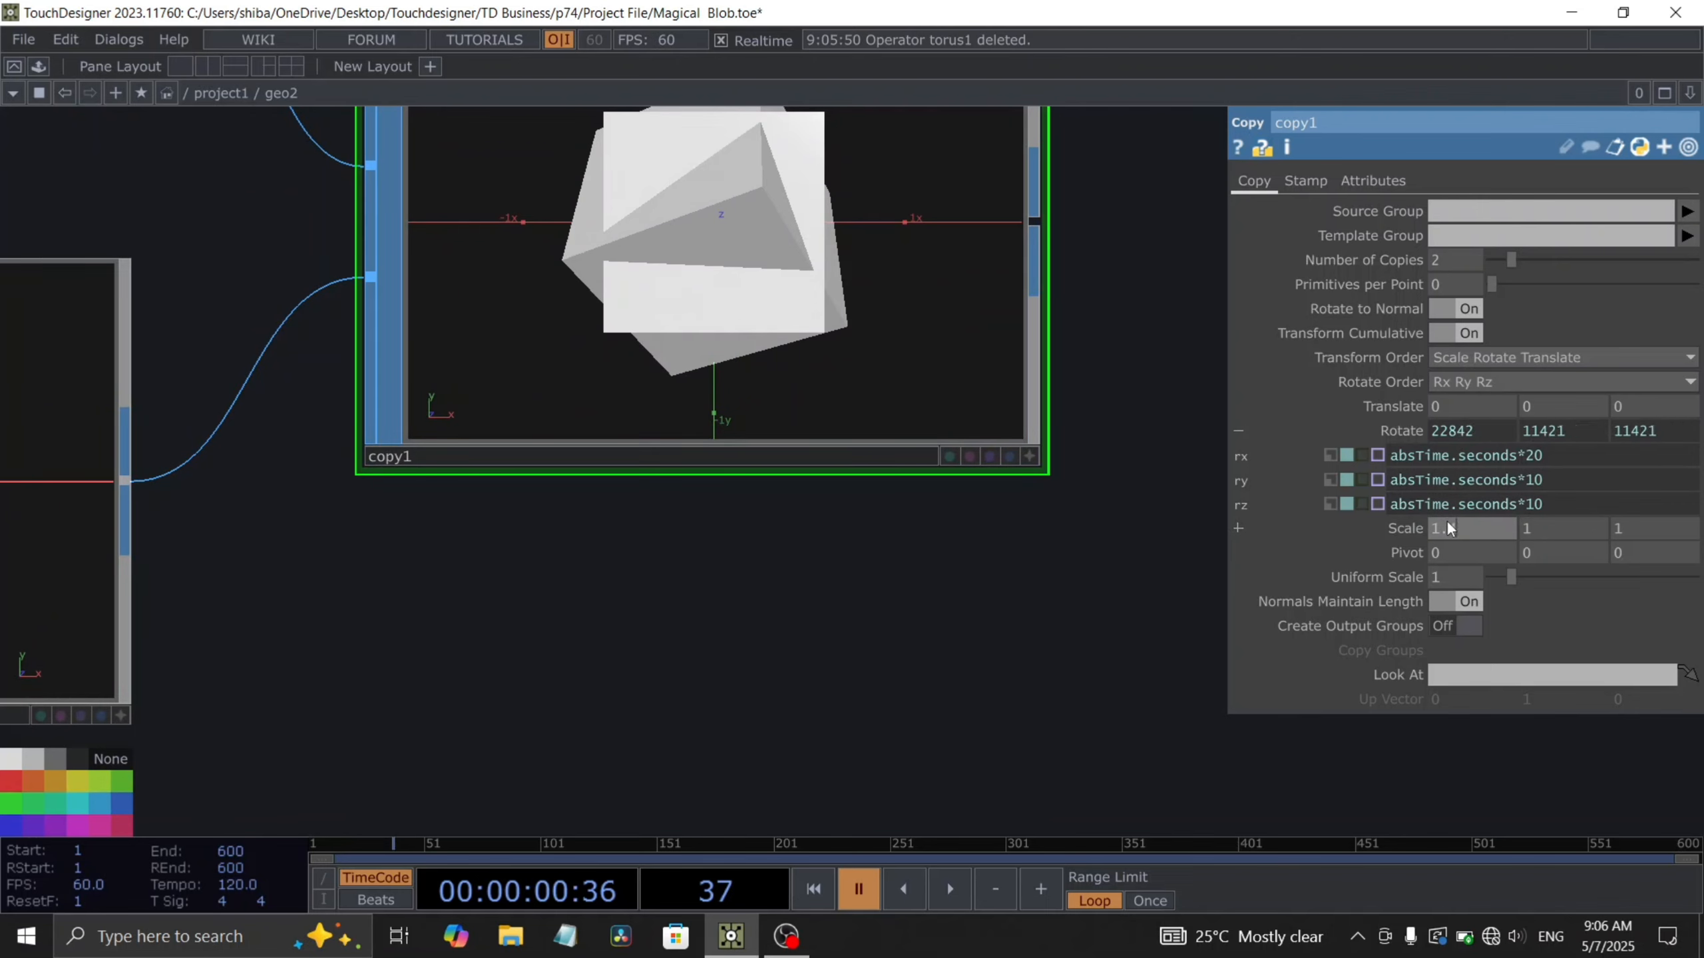
pyautogui.write('5')
pyautogui.click(1533, 527)
pyautogui.write('.45')
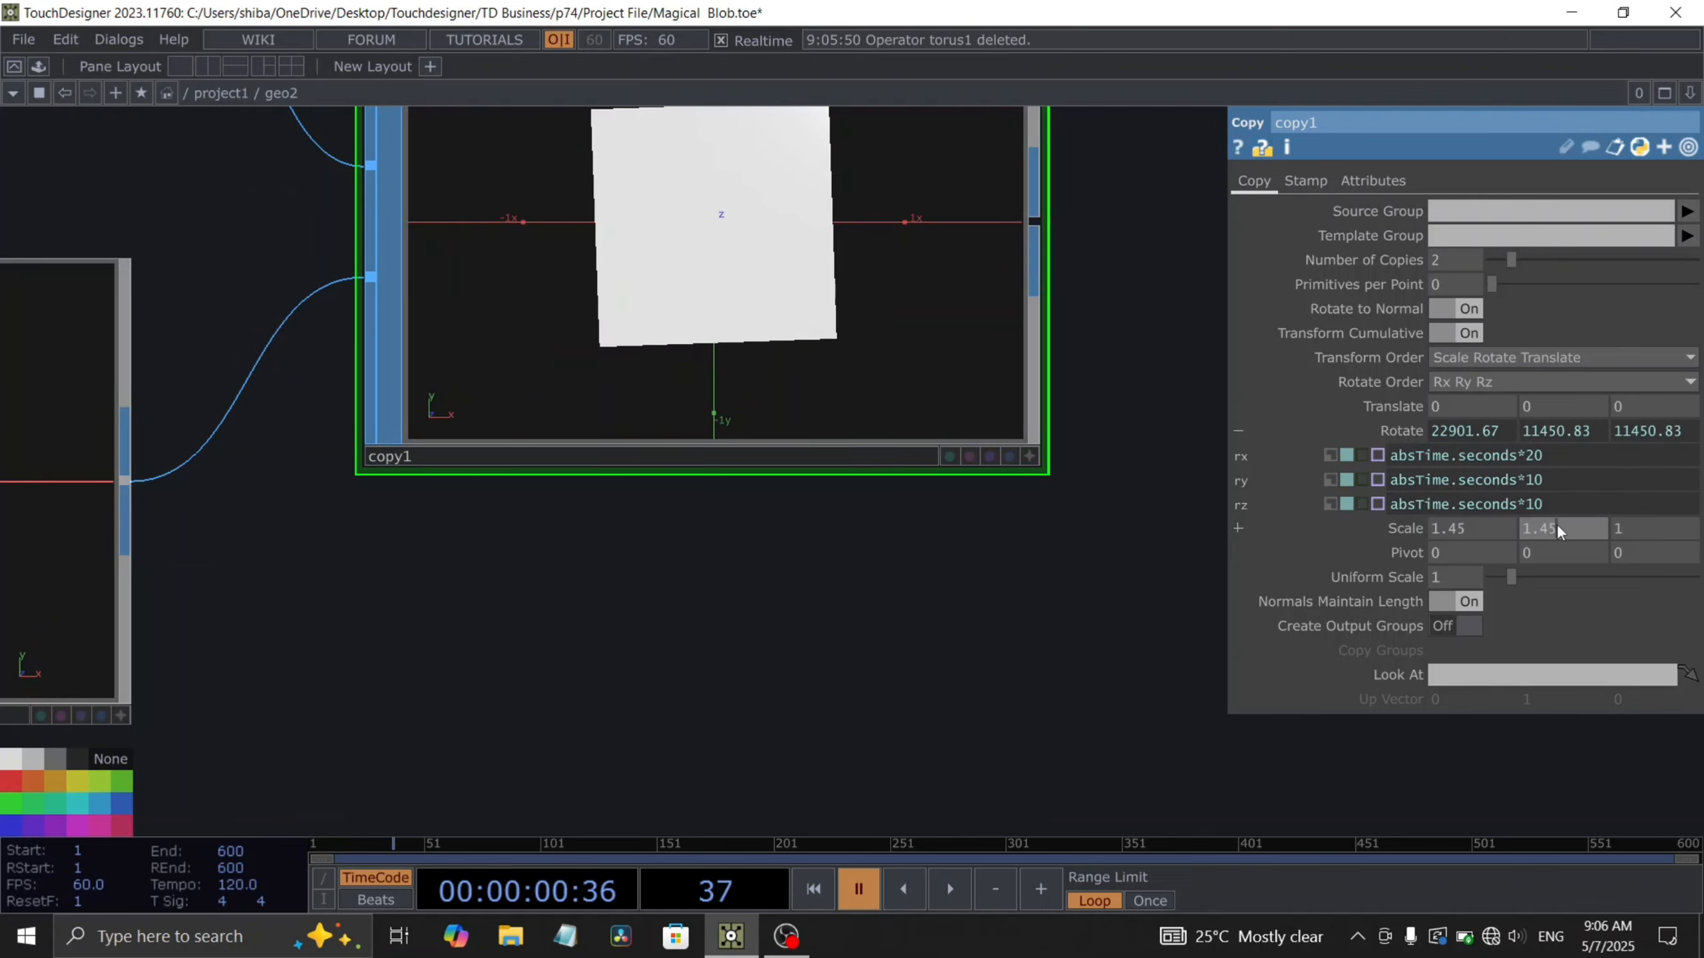
pyautogui.click(1629, 528)
pyautogui.write('.45')
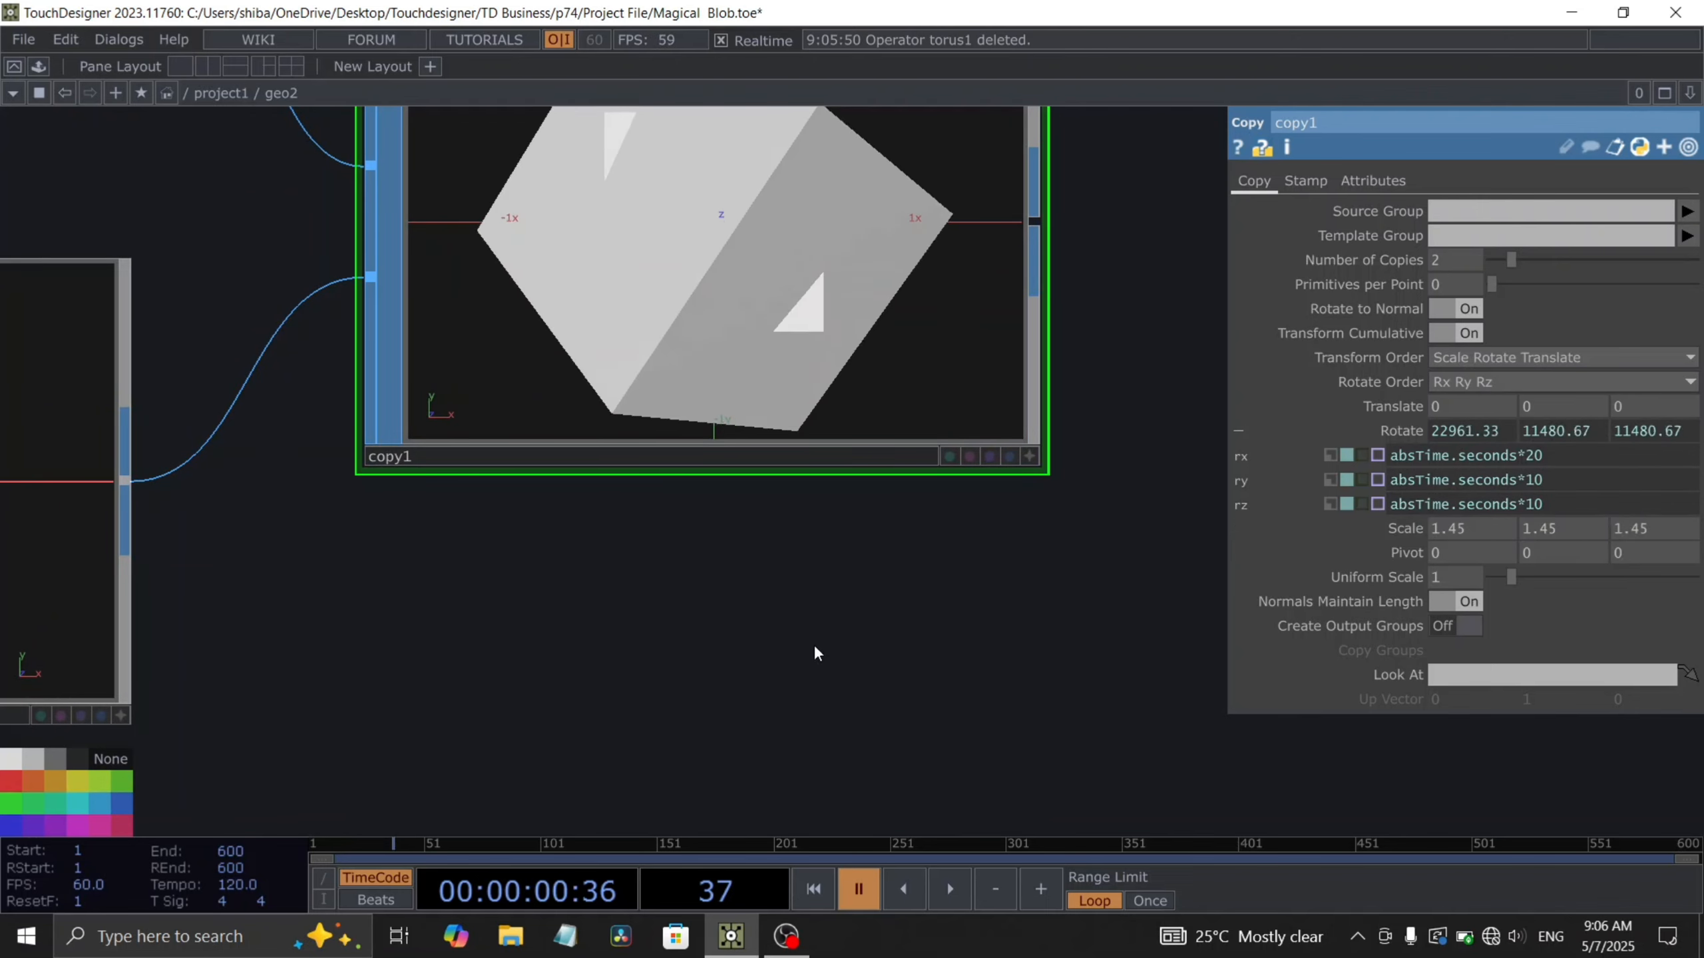
# - Play the timeline to preview the rotating boxes and return to the parent network
pyautogui.moveTo(714, 625); pyautogui.dragTo(599, 621)
pyautogui.press('space')
pyautogui.scroll(-3, 621, 277)
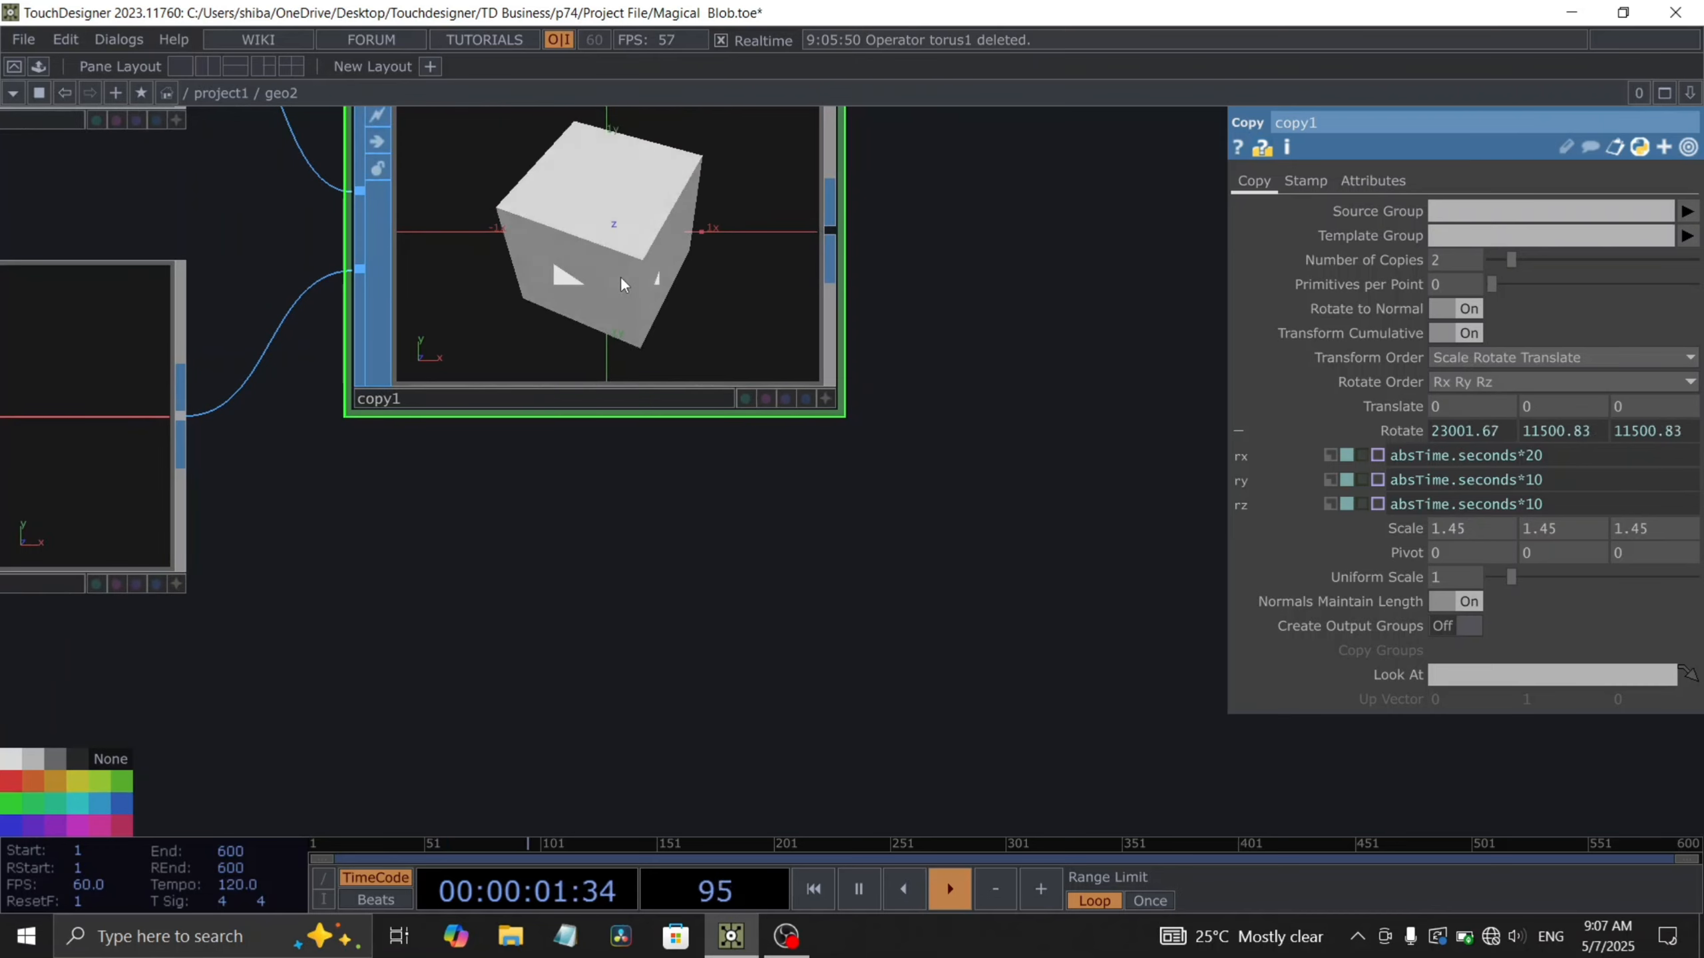
pyautogui.press('space')
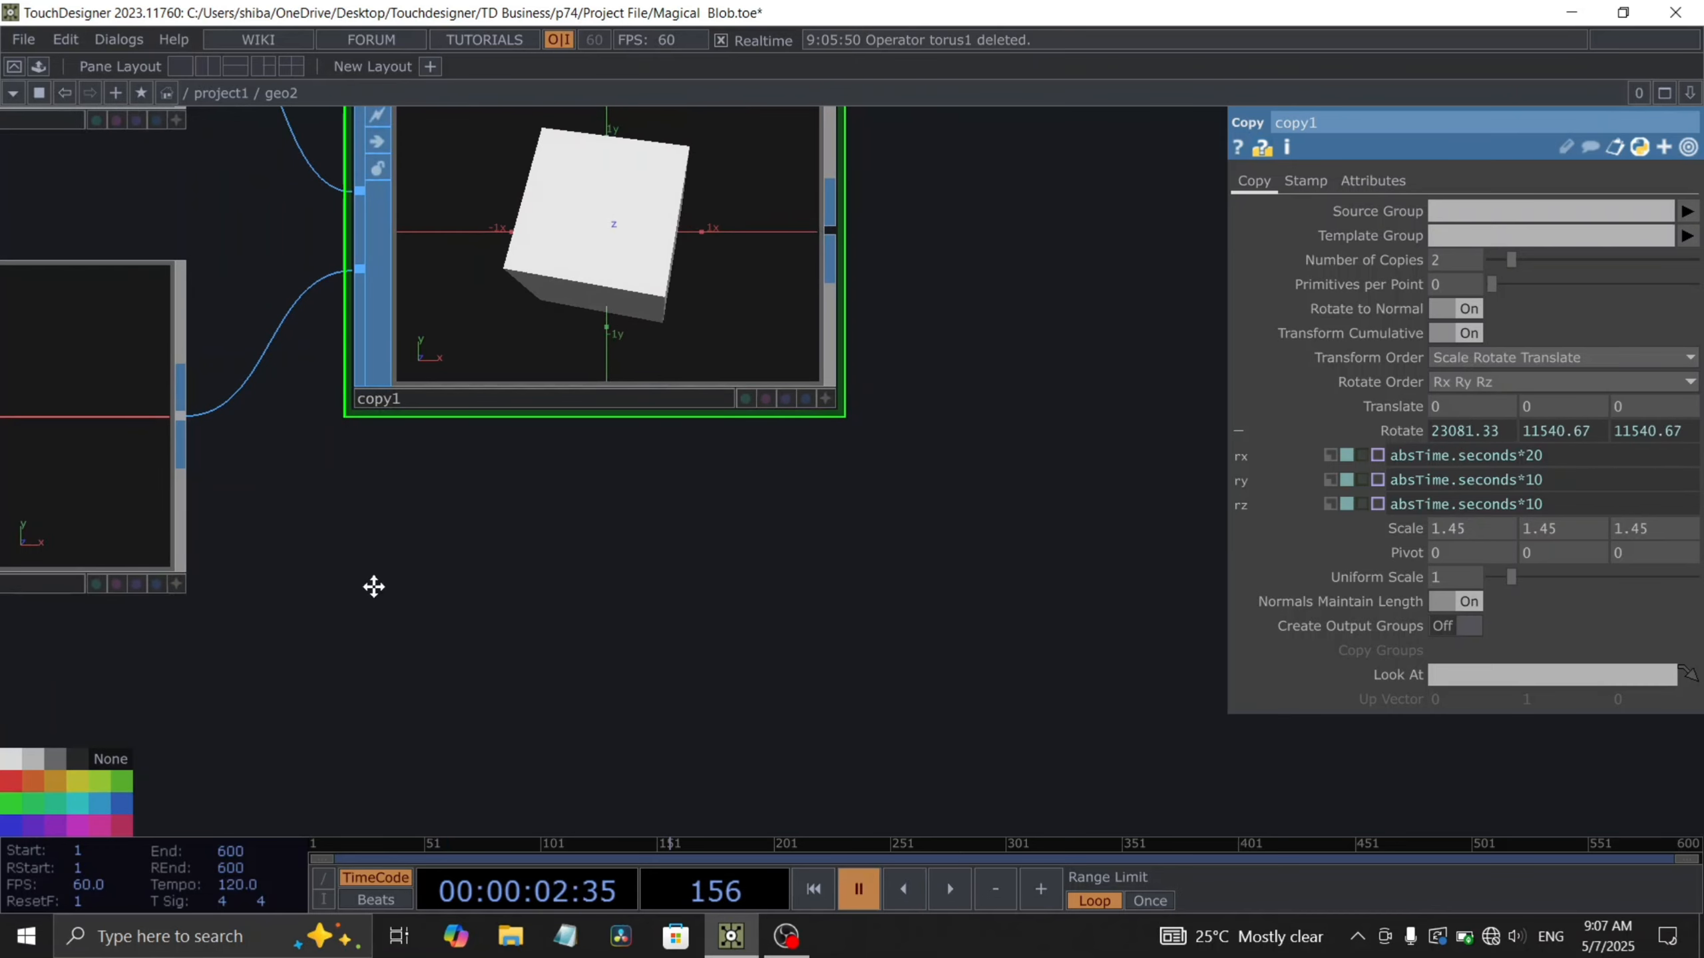
pyautogui.moveTo(373, 587); pyautogui.dragTo(459, 666)
pyautogui.scroll(-5, 654, 296)
pyautogui.moveTo(717, 541); pyautogui.dragTo(660, 567)
pyautogui.scroll(5, 692, 457)
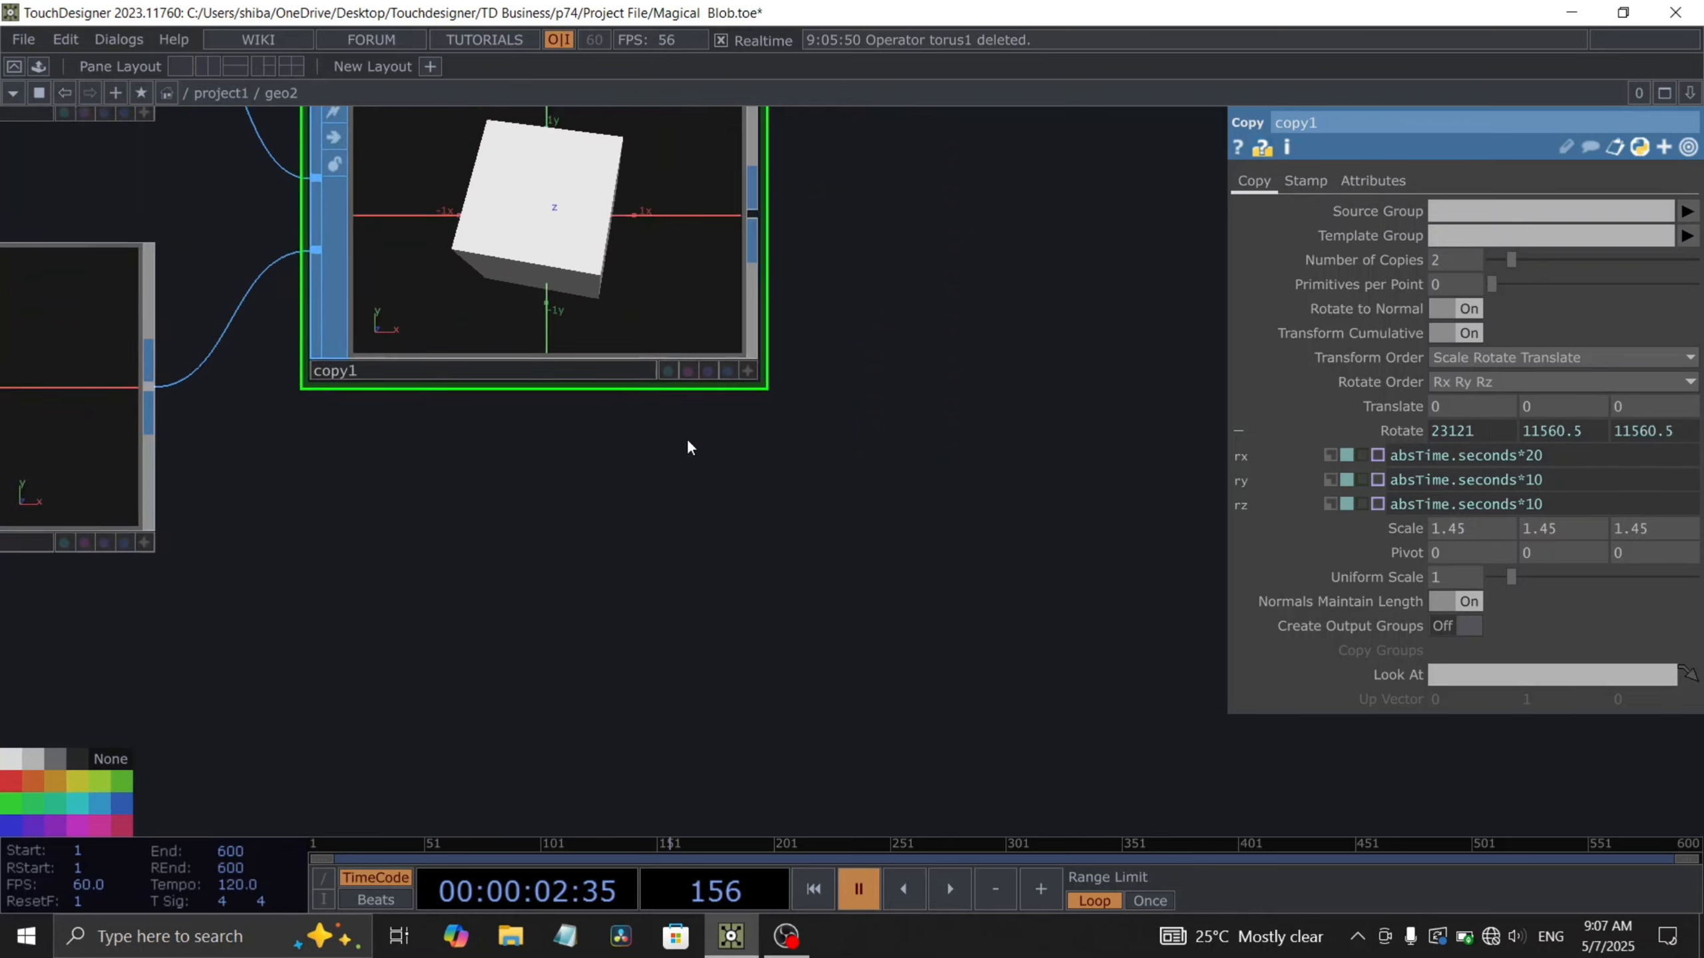
pyautogui.scroll(-5, 680, 407)
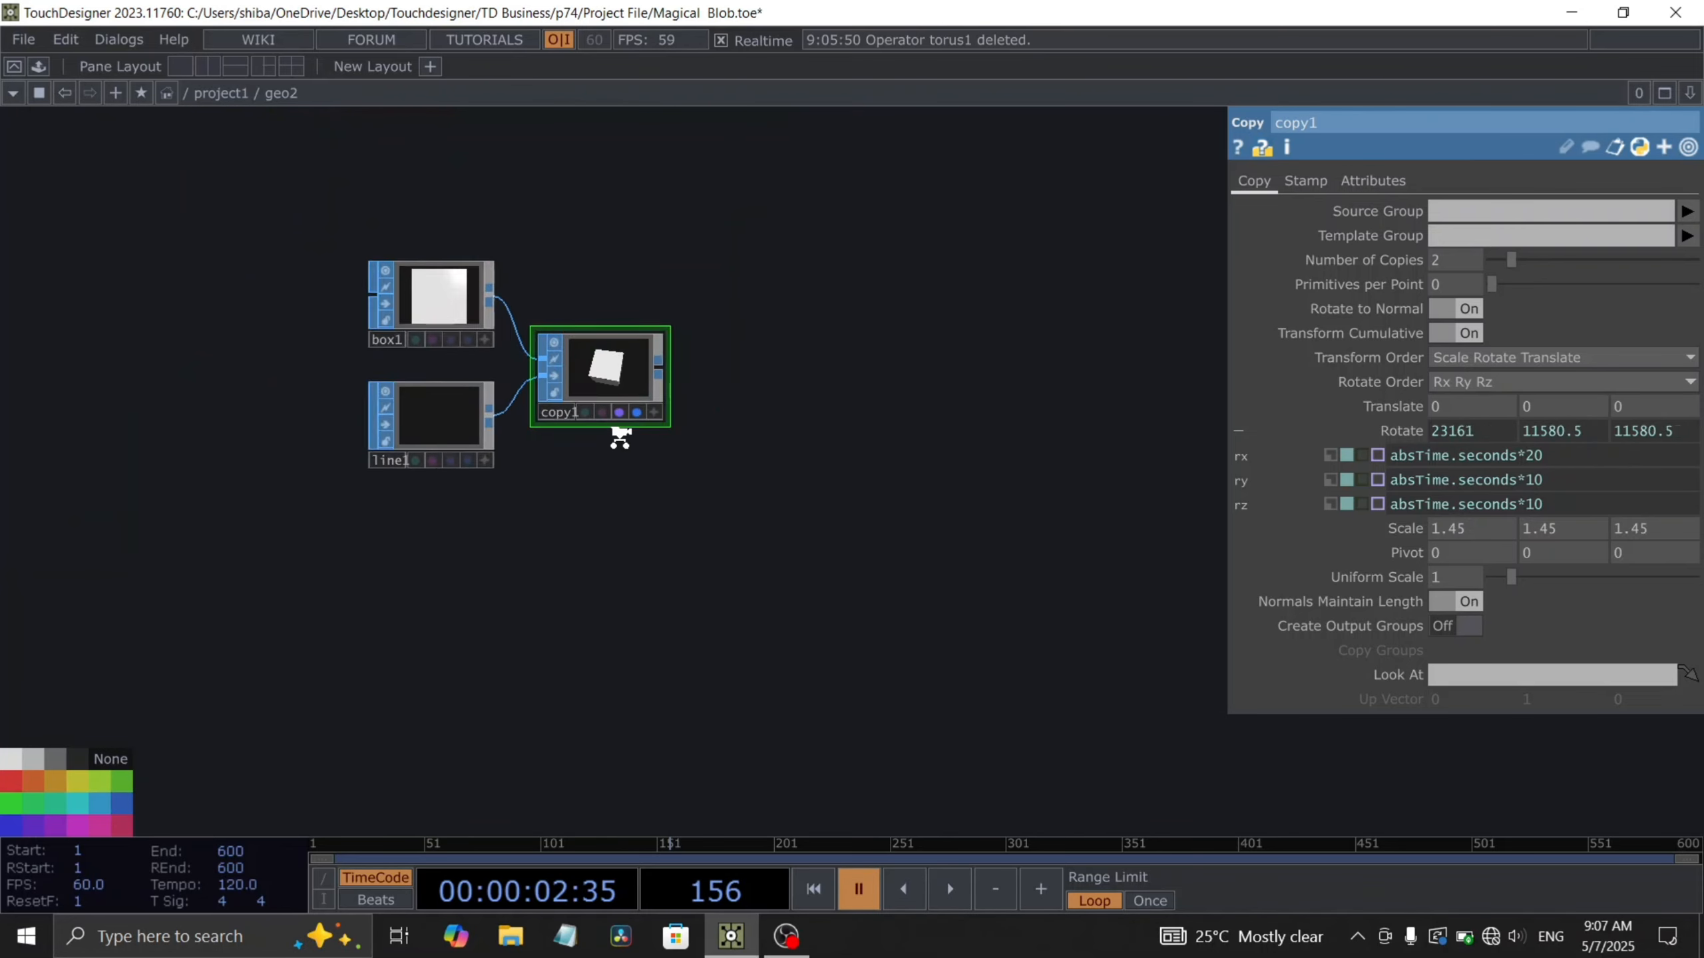
pyautogui.scroll(-3, 617, 437)
pyautogui.scroll(-1, 613, 443)
pyautogui.scroll(5, 655, 467)
pyautogui.press('space')
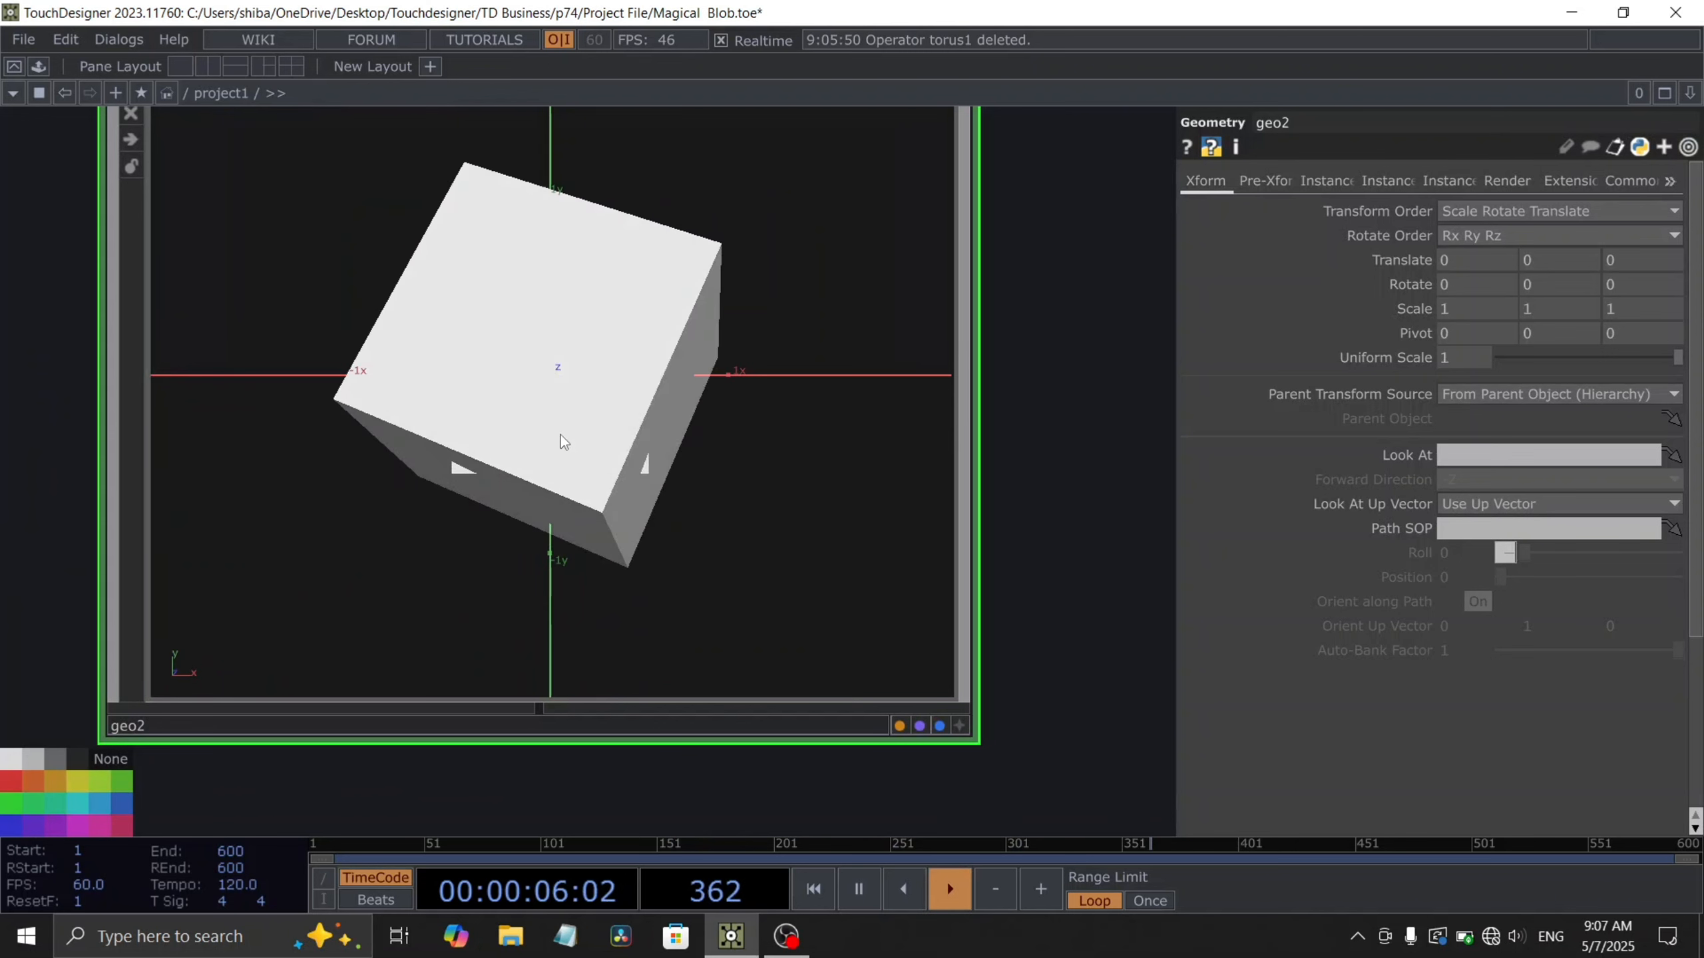
# - Add a PBR MAT below the geometry components
pyautogui.scroll(-5, 590, 436)
pyautogui.press('space')
pyautogui.moveTo(761, 616); pyautogui.dragTo(743, 517)
pyautogui.moveTo(540, 602); pyautogui.dragTo(695, 559)
pyautogui.press('Tab')
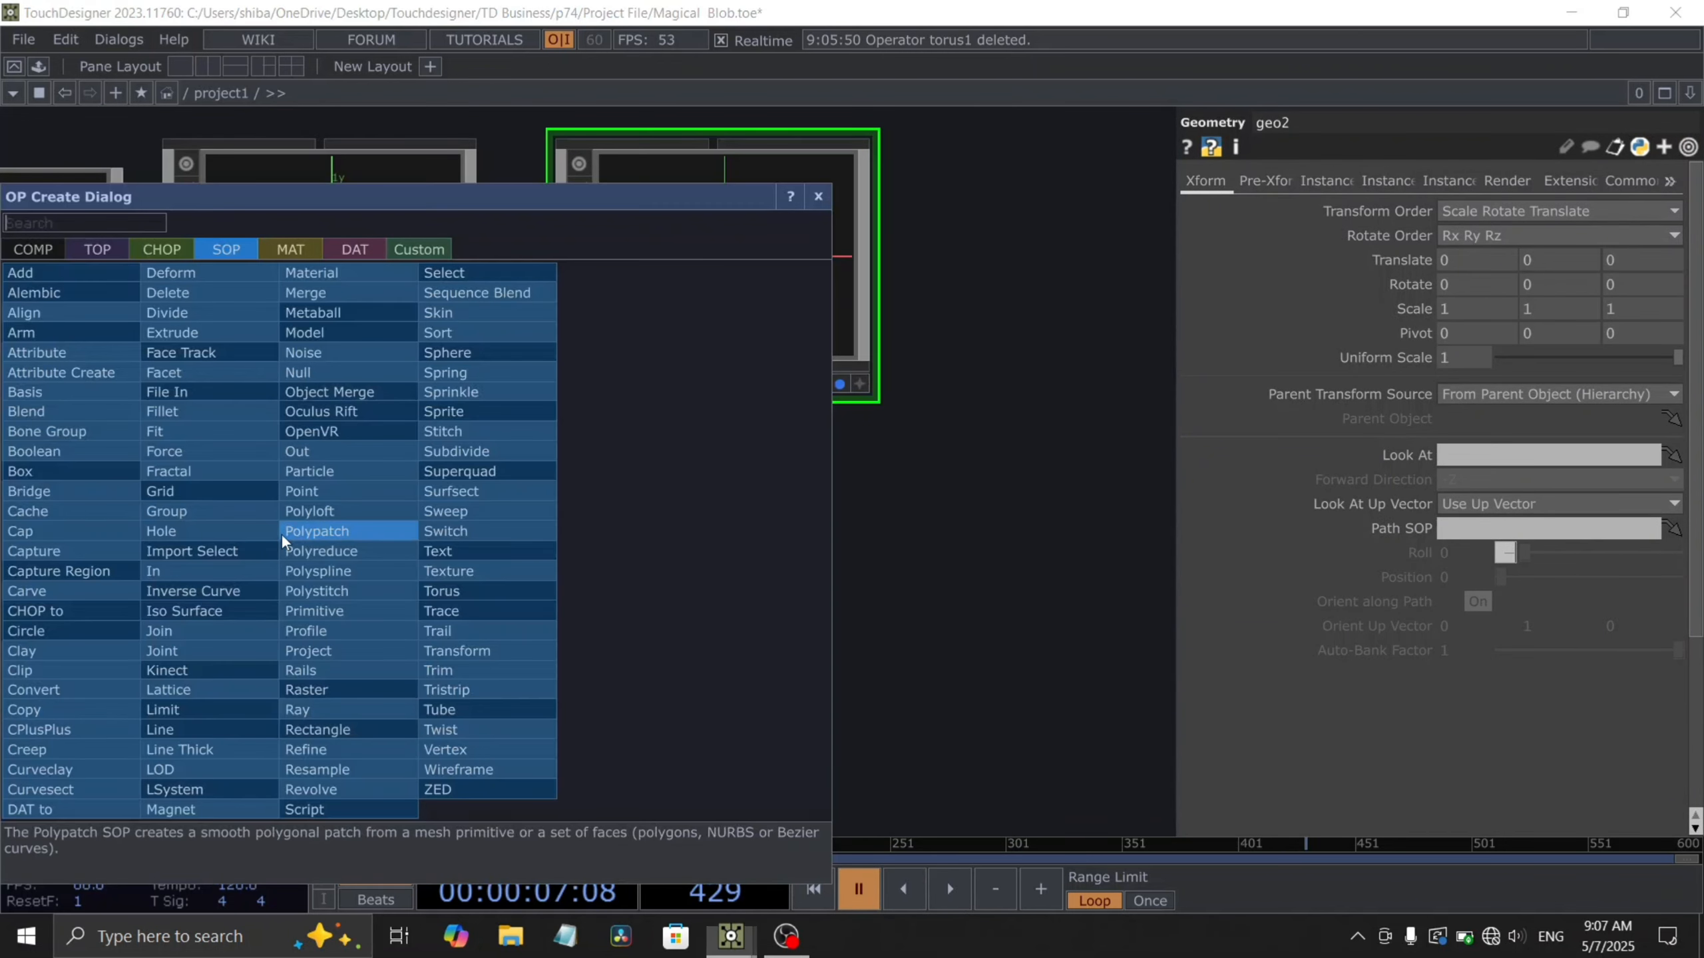
pyautogui.click(272, 250)
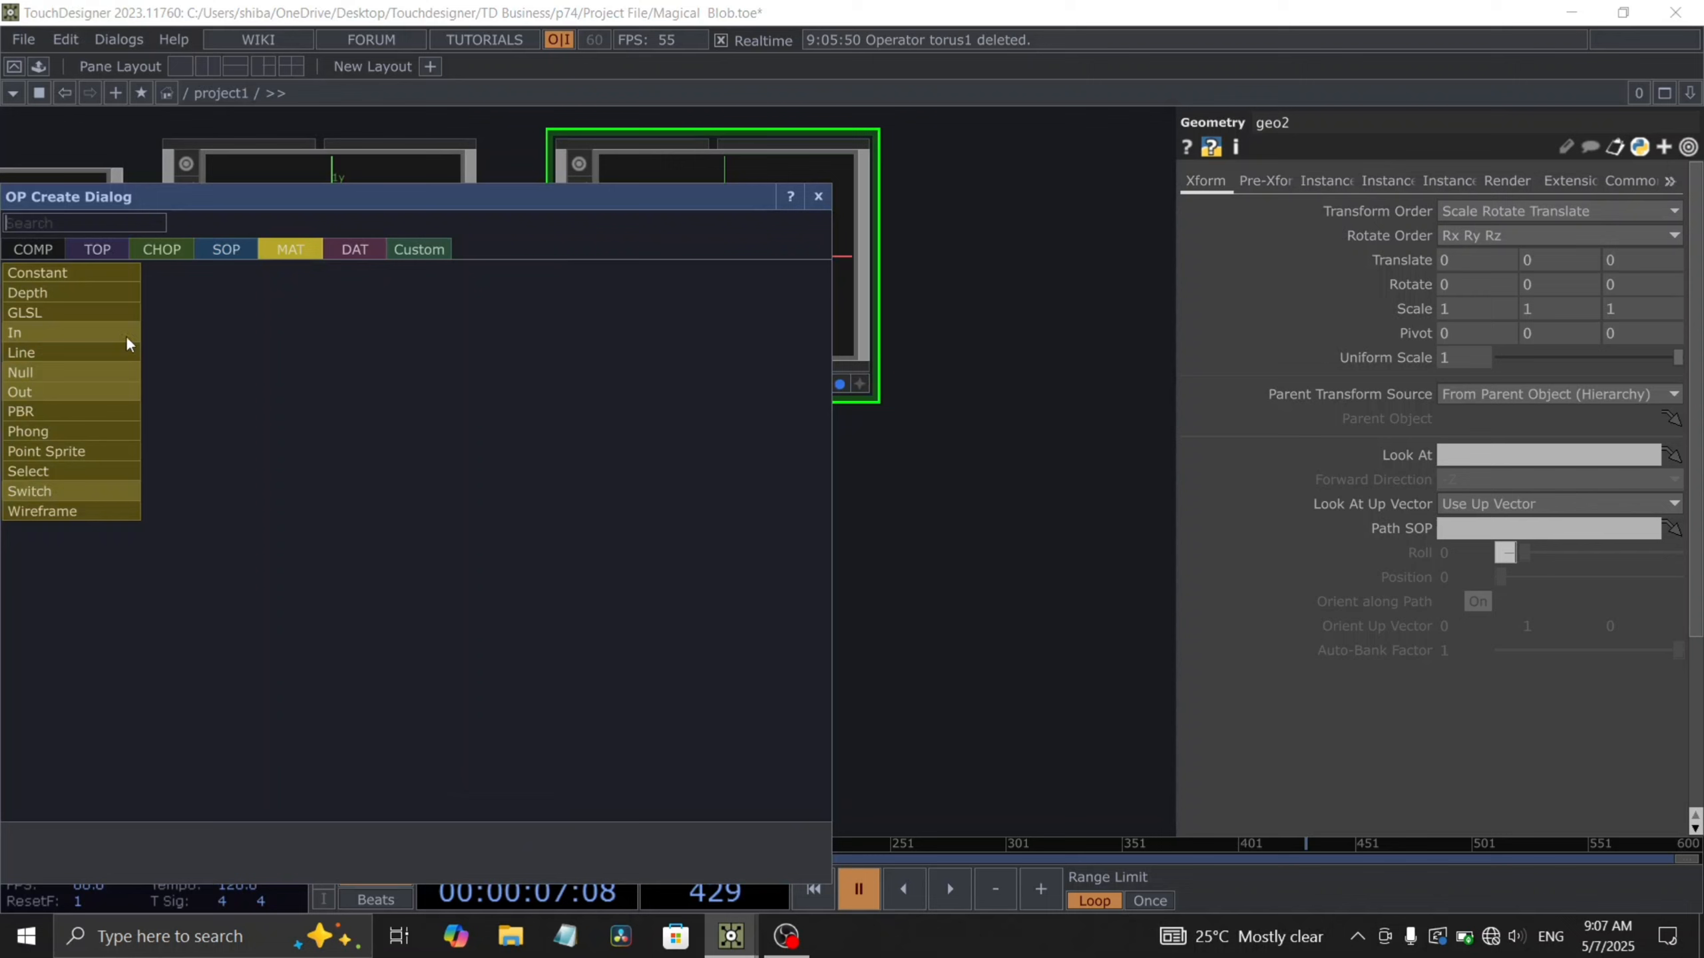
pyautogui.click(46, 406)
pyautogui.click(324, 578)
pyautogui.moveTo(487, 639); pyautogui.dragTo(555, 561)
# - Add a Line MAT and assign it to the second geometry with the boxes
pyautogui.press('Tab')
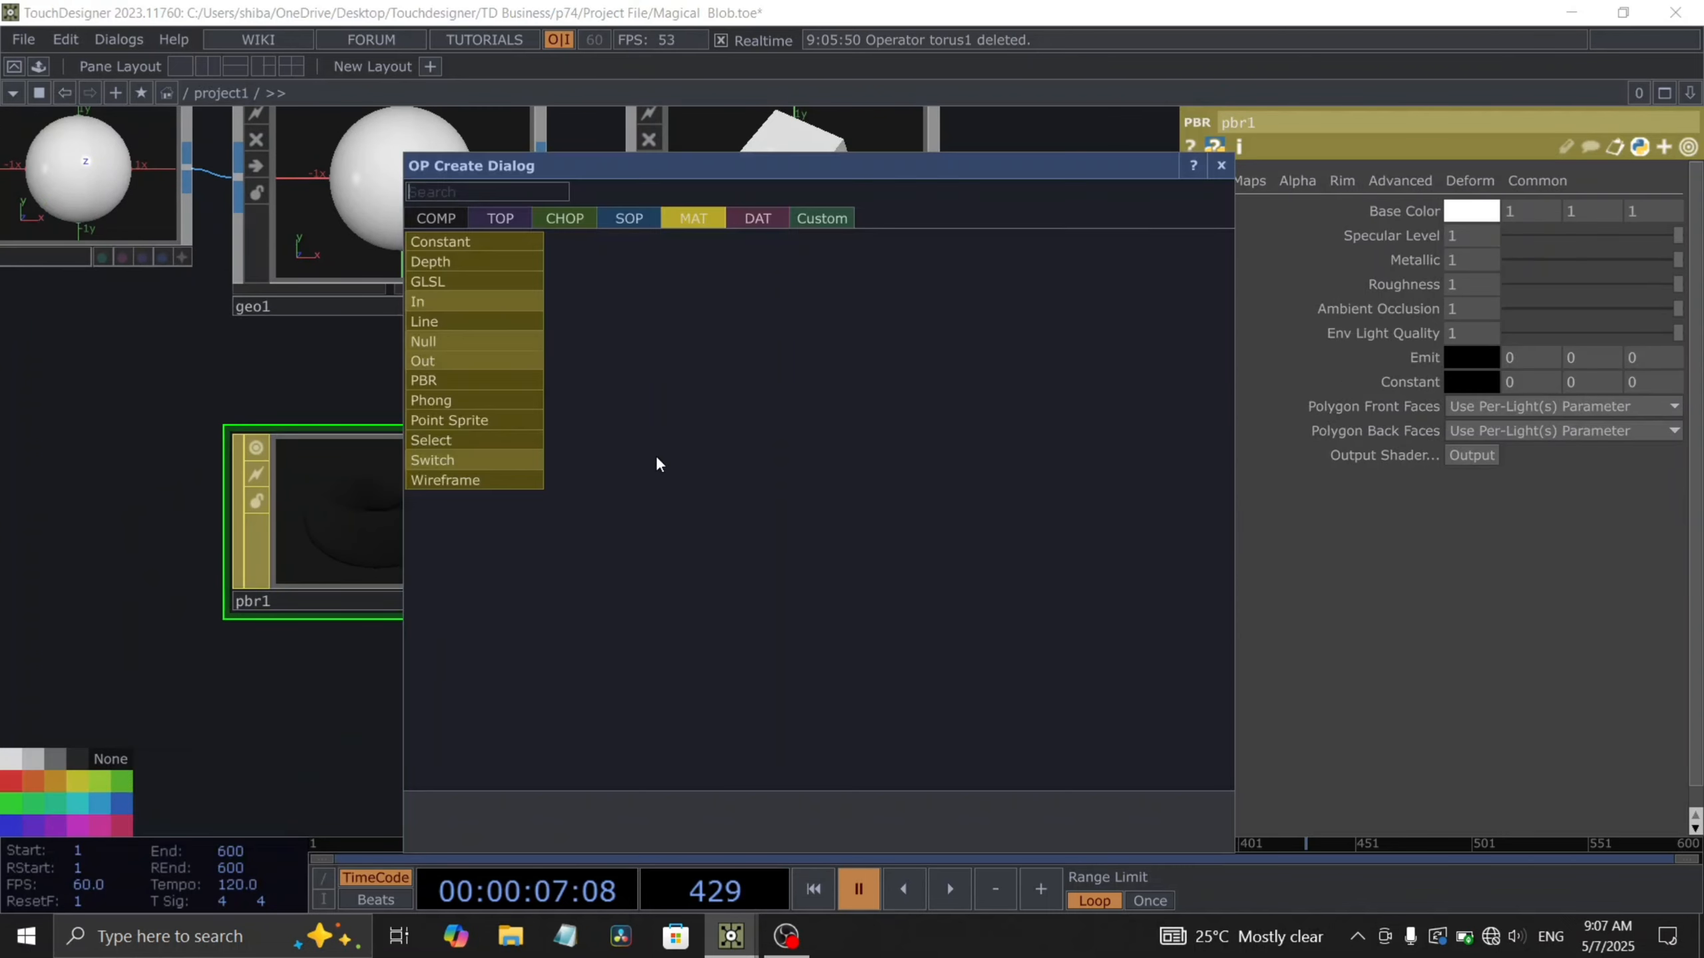
pyautogui.click(472, 325)
pyautogui.click(827, 521)
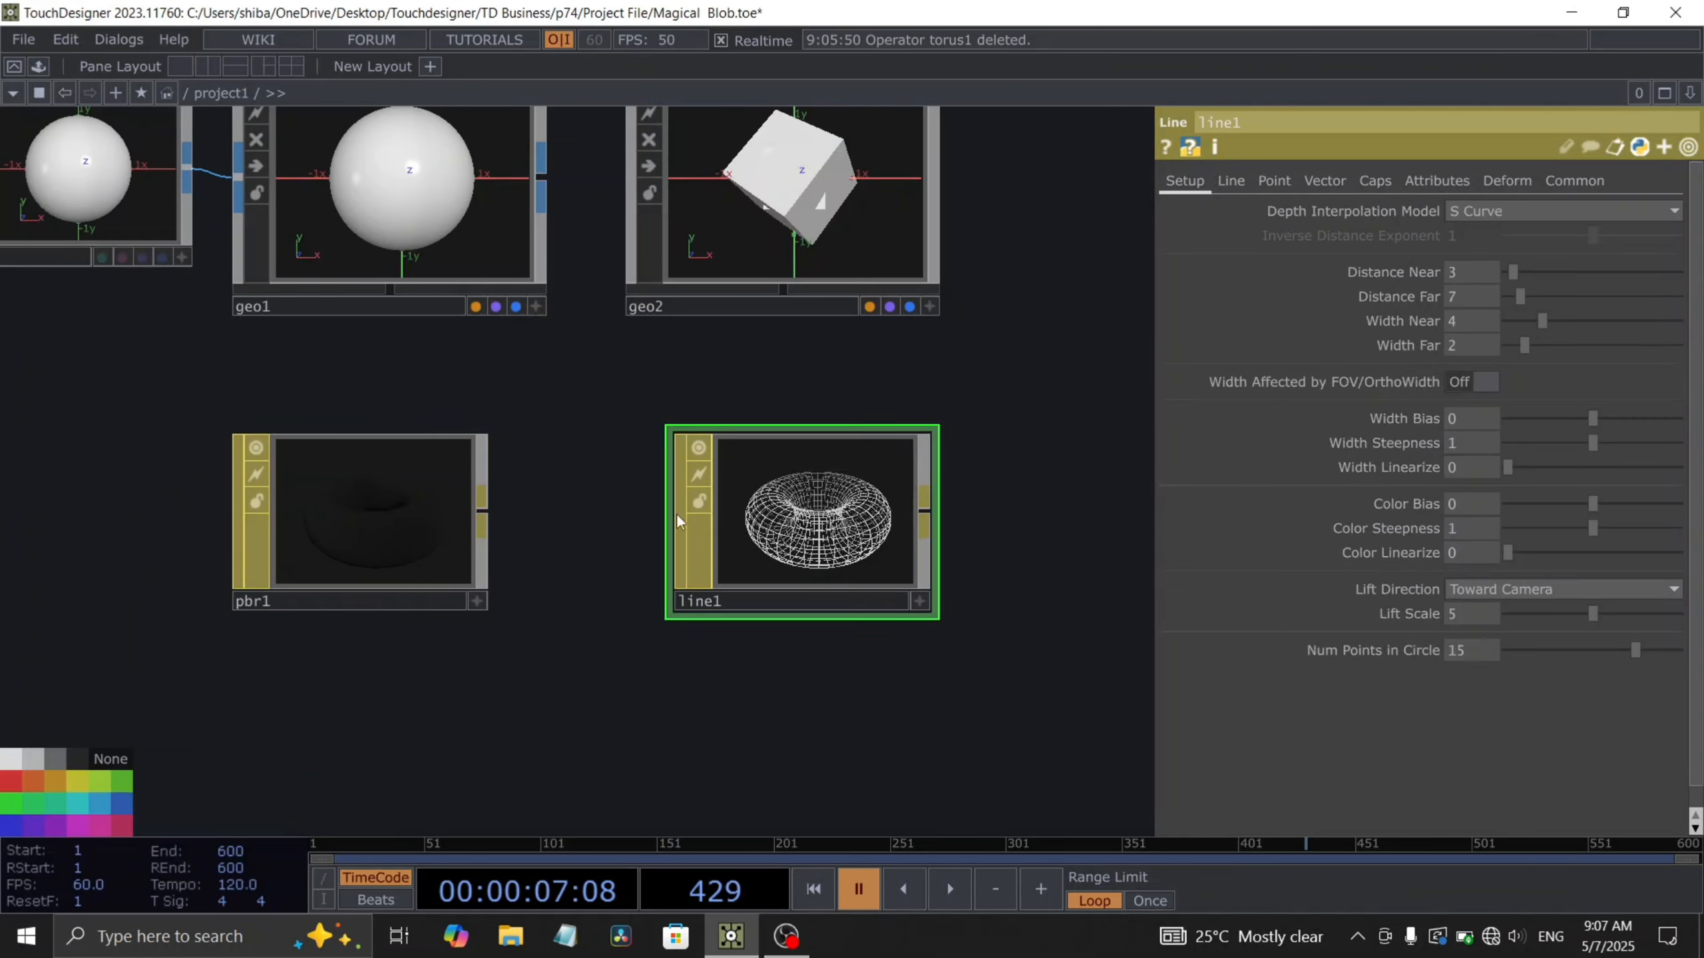
pyautogui.moveTo(602, 504); pyautogui.dragTo(631, 491)
pyautogui.moveTo(814, 462); pyautogui.dragTo(828, 219)
pyautogui.click(815, 207)
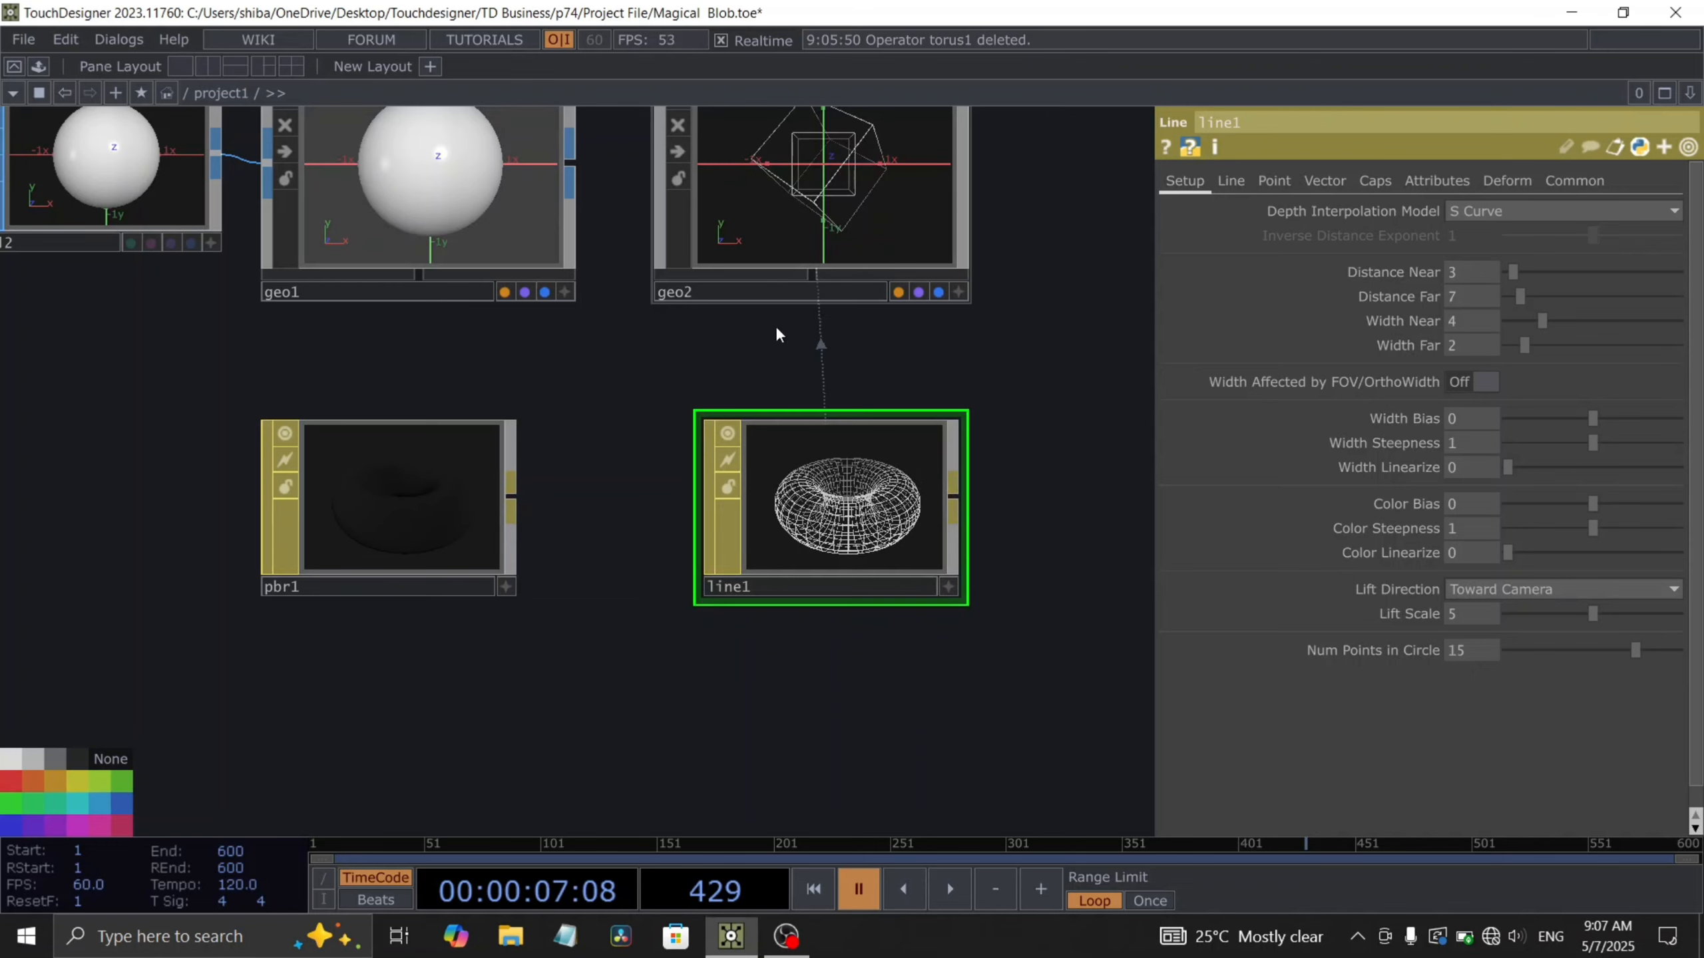
# - Assign the PBR material to the sphere geometry
pyautogui.moveTo(688, 418); pyautogui.dragTo(759, 465)
pyautogui.moveTo(489, 538); pyautogui.dragTo(519, 293)
pyautogui.click(513, 267)
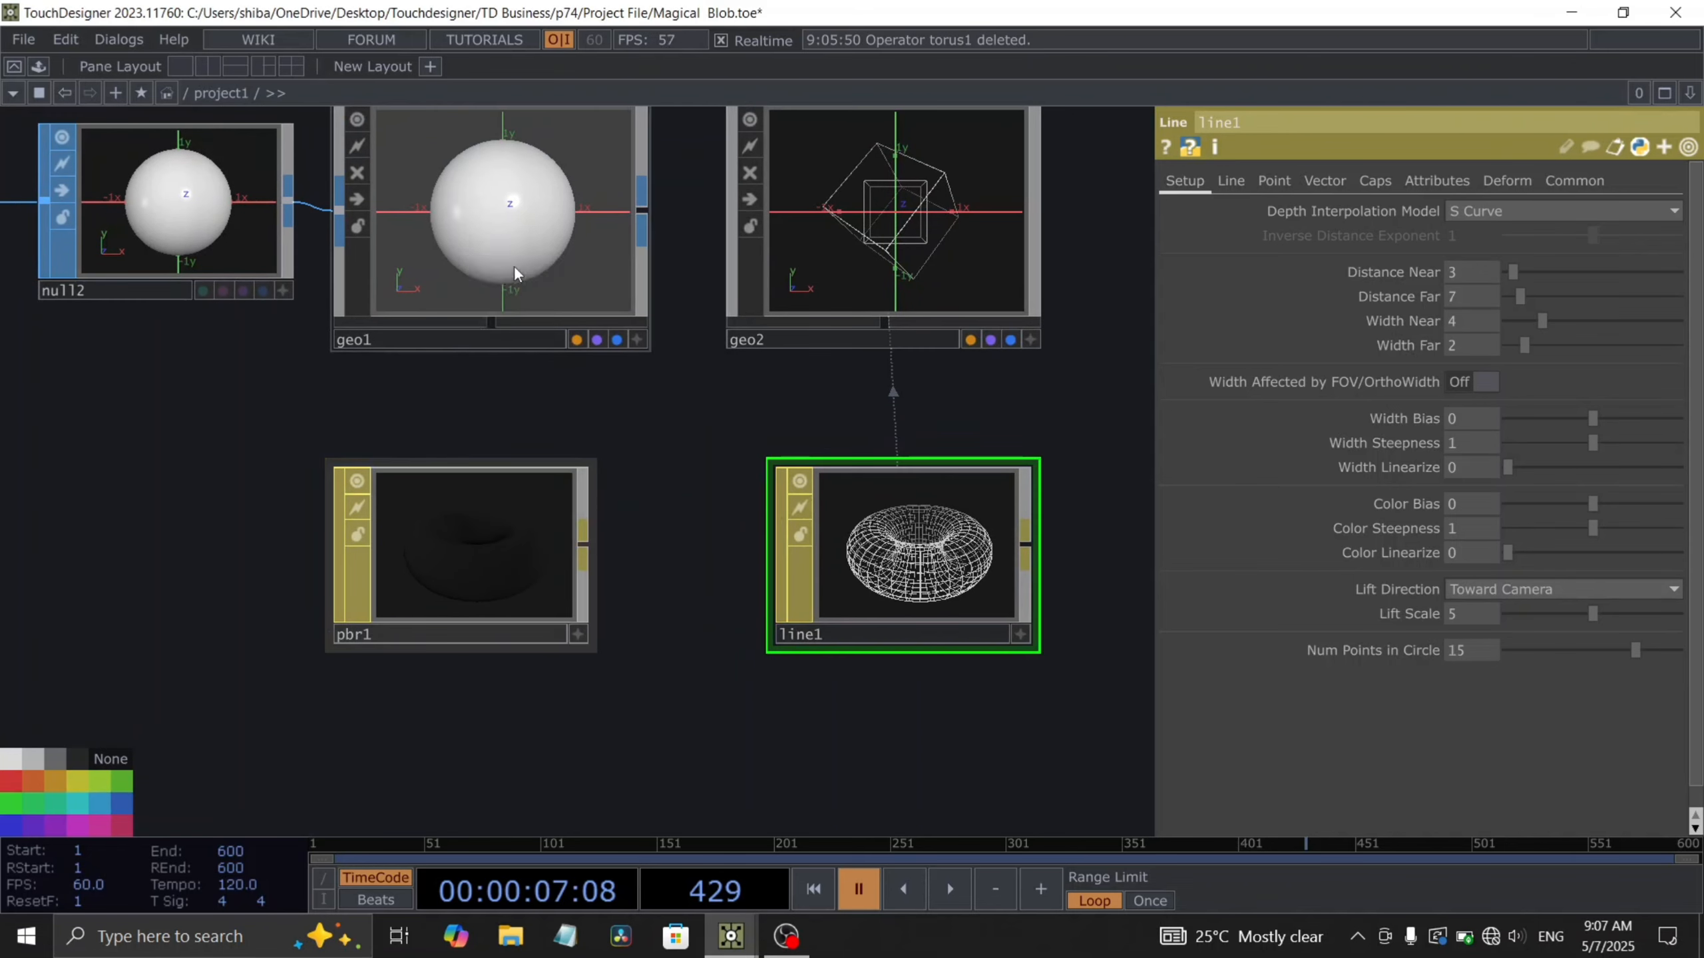
# - Set the PBR material's Specular Level to 9 and Ambient Occlusion to 2
pyautogui.moveTo(343, 563); pyautogui.dragTo(393, 514)
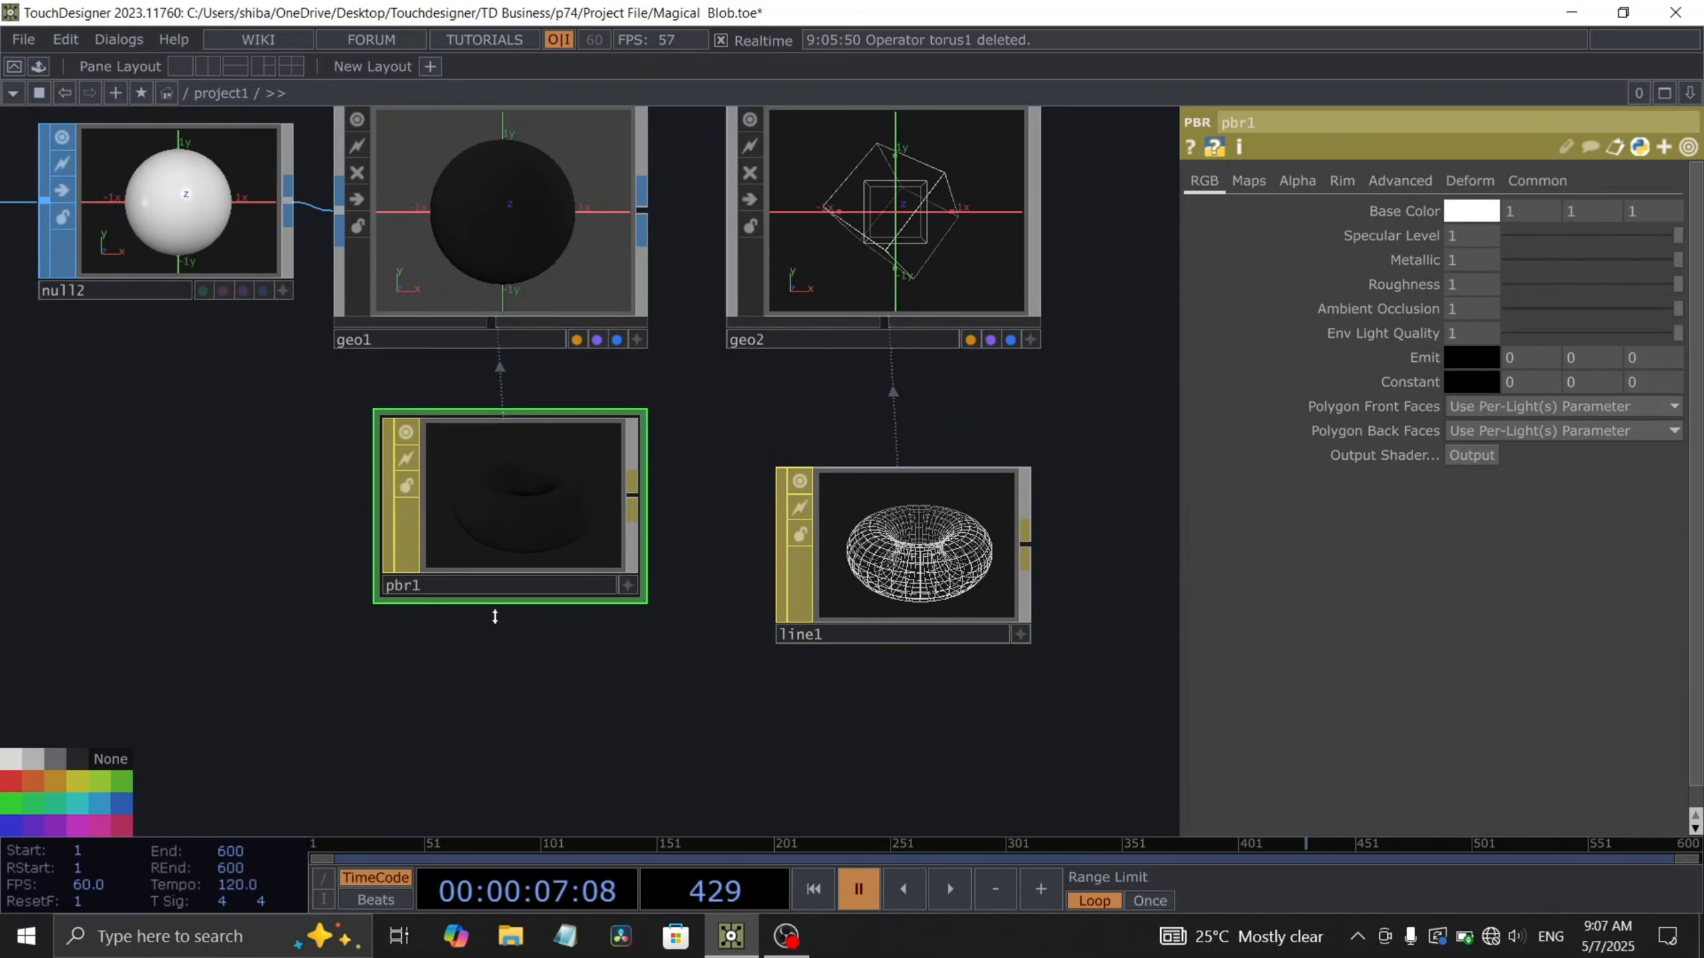
pyautogui.moveTo(542, 682)
pyautogui.mouseDown()
pyautogui.moveTo(584, 651)
pyautogui.moveTo(564, 686)
pyautogui.mouseUp()
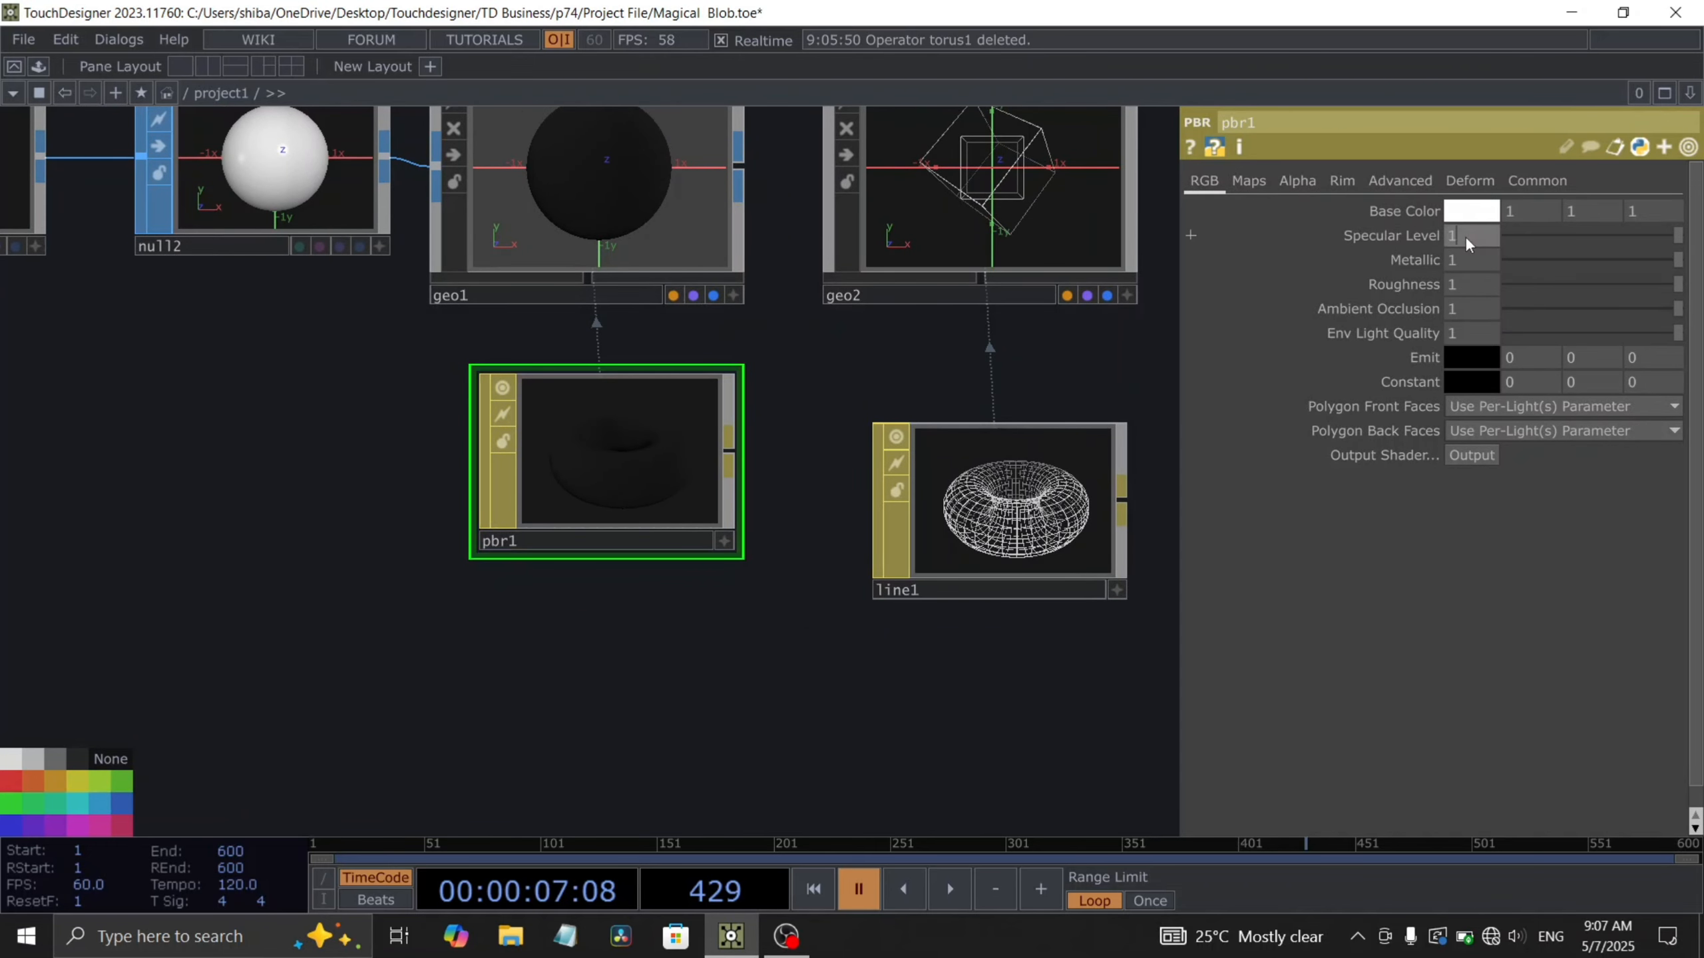
pyautogui.write('9')
pyautogui.press('Return')
pyautogui.write('2')
pyautogui.press('Return')
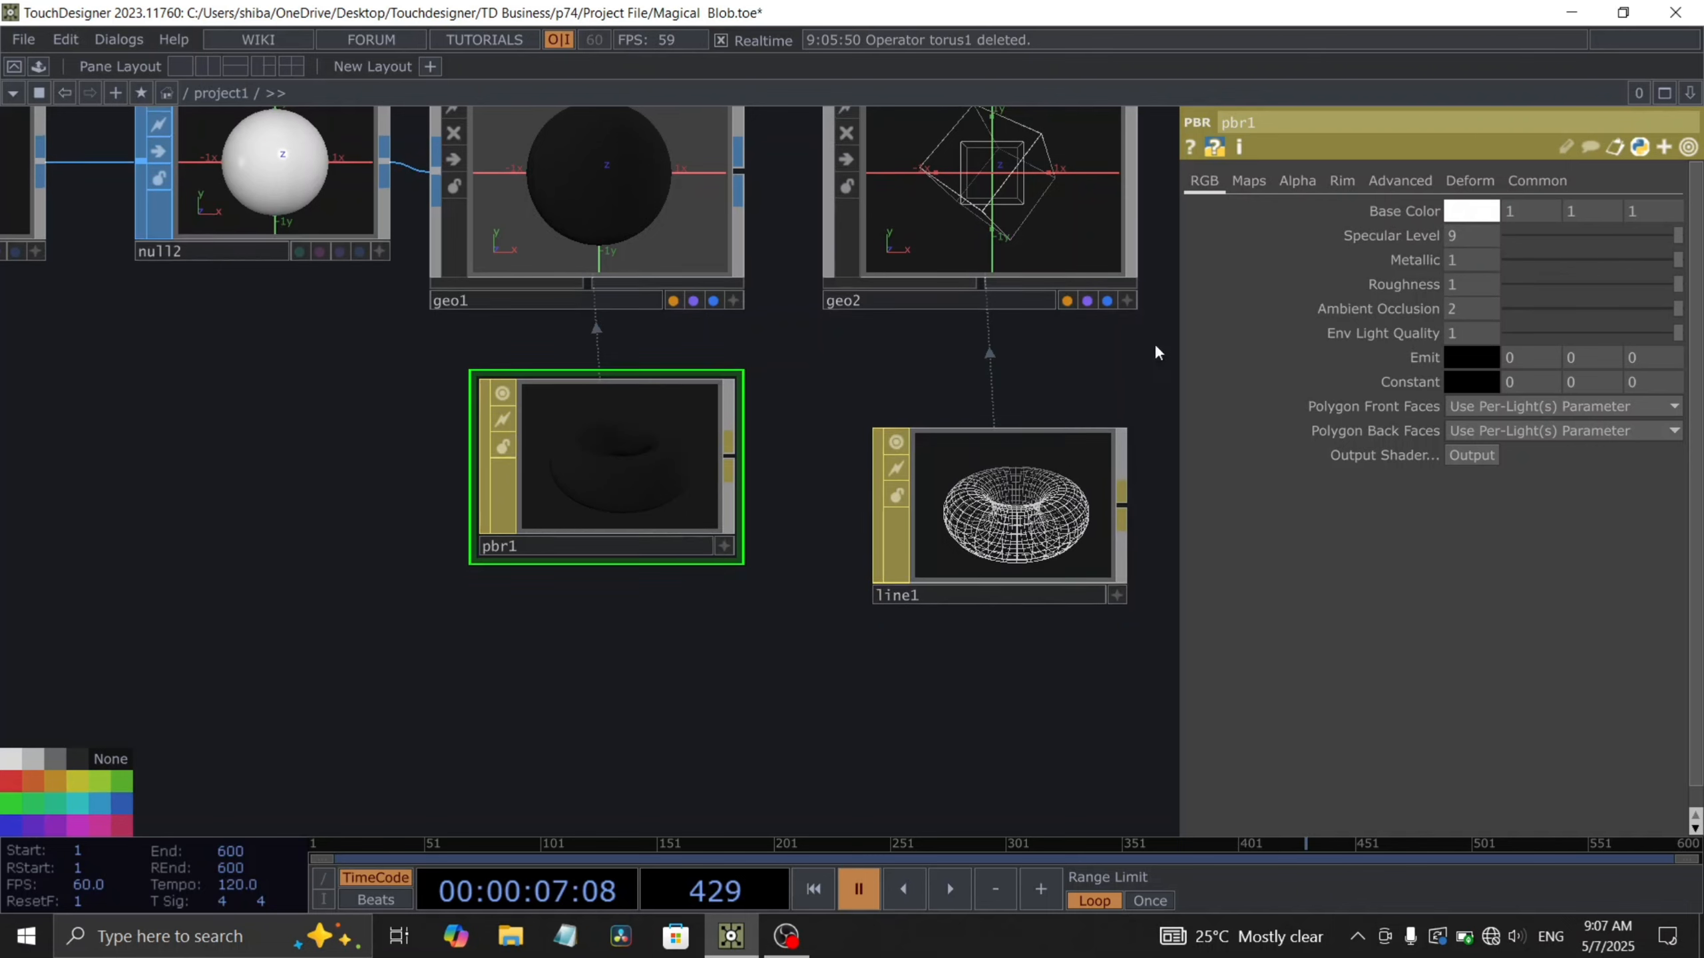
# - Assign the col texture as the PBR material's Base Color Map and normal1 as its Normal Map
pyautogui.click(1246, 181)
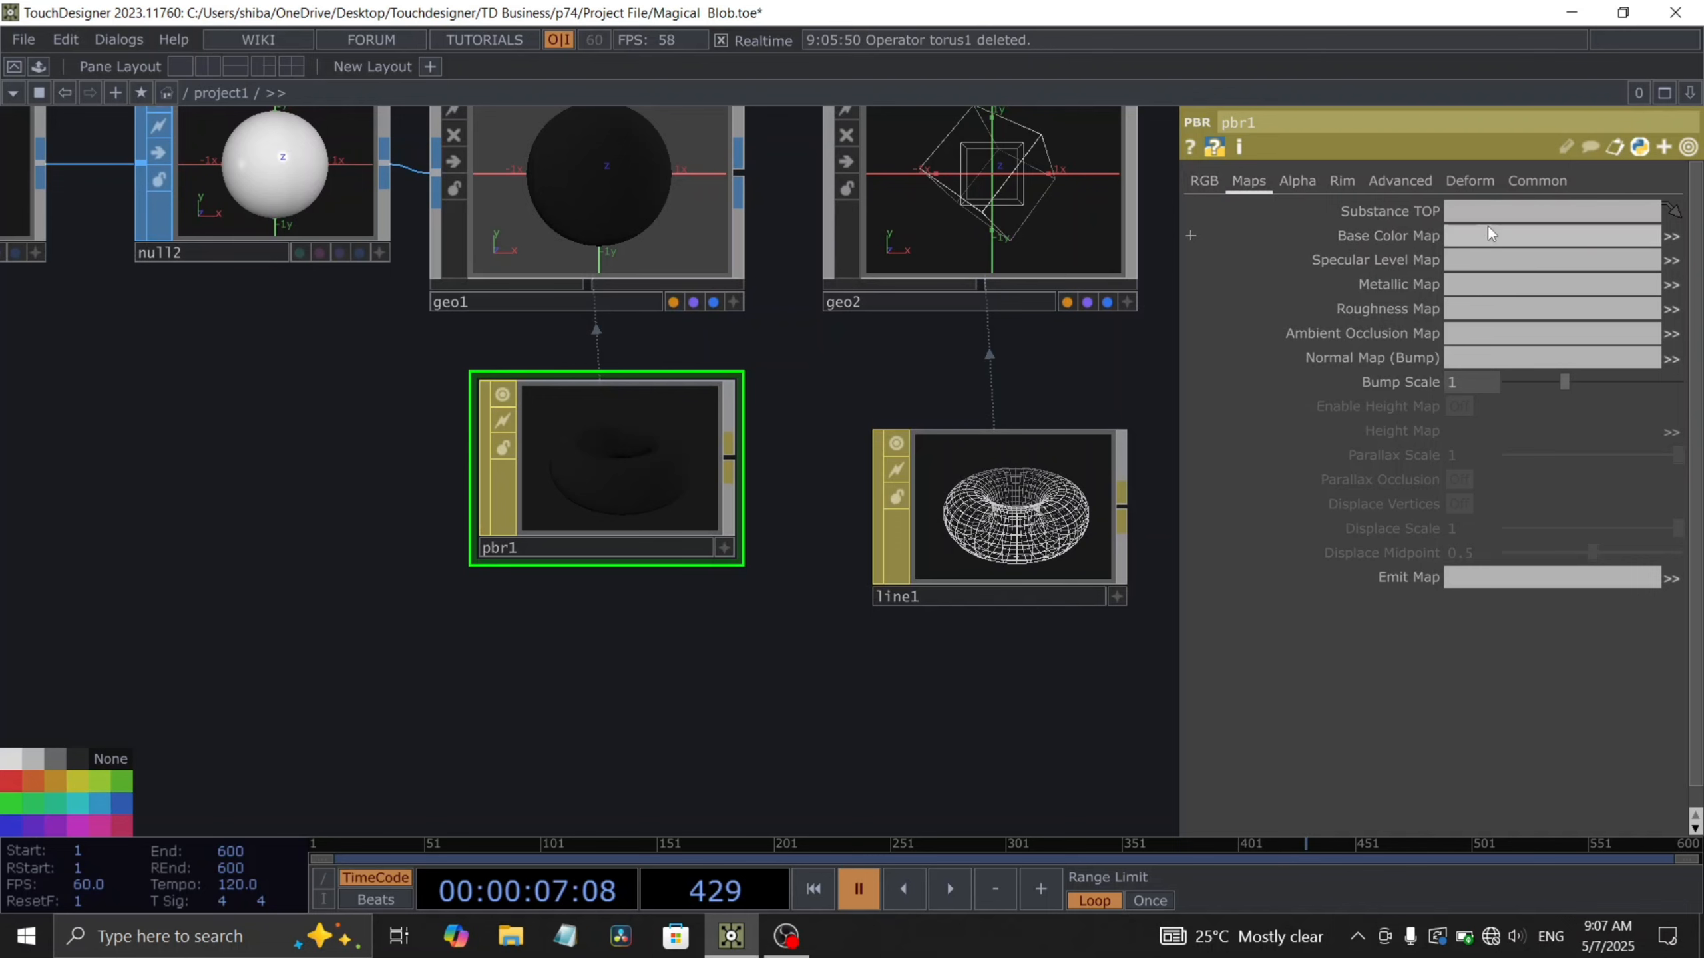
pyautogui.scroll(-5, 719, 557)
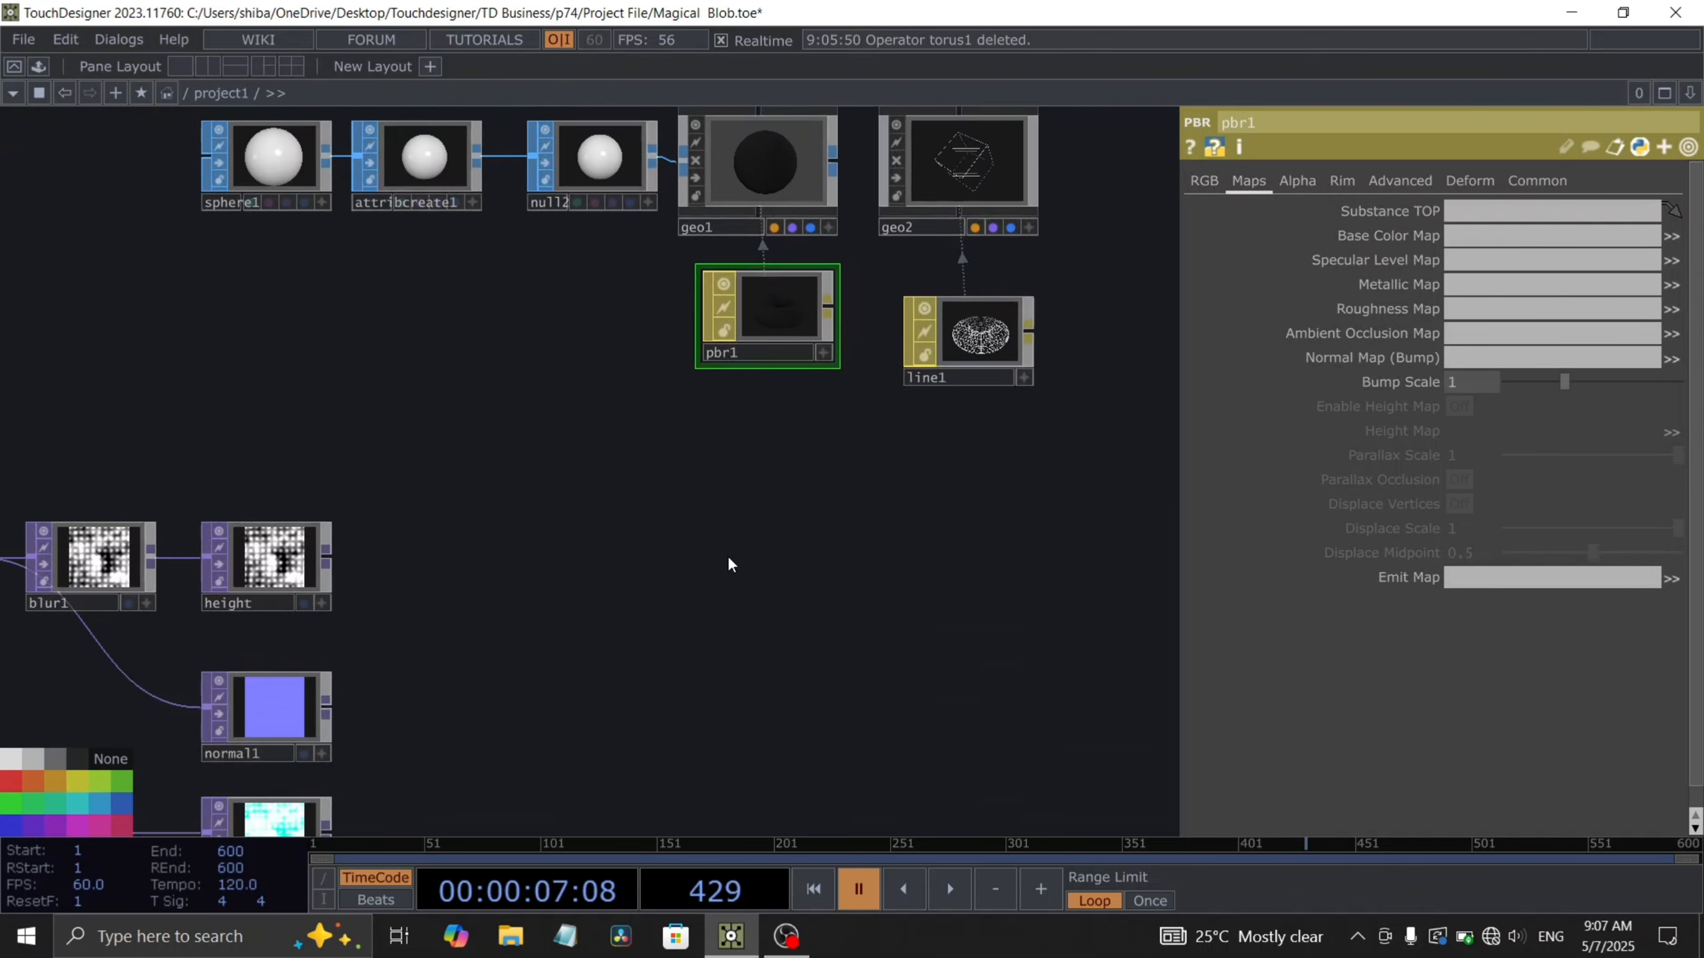
pyautogui.moveTo(728, 558); pyautogui.dragTo(772, 466)
pyautogui.moveTo(330, 734); pyautogui.dragTo(1490, 235)
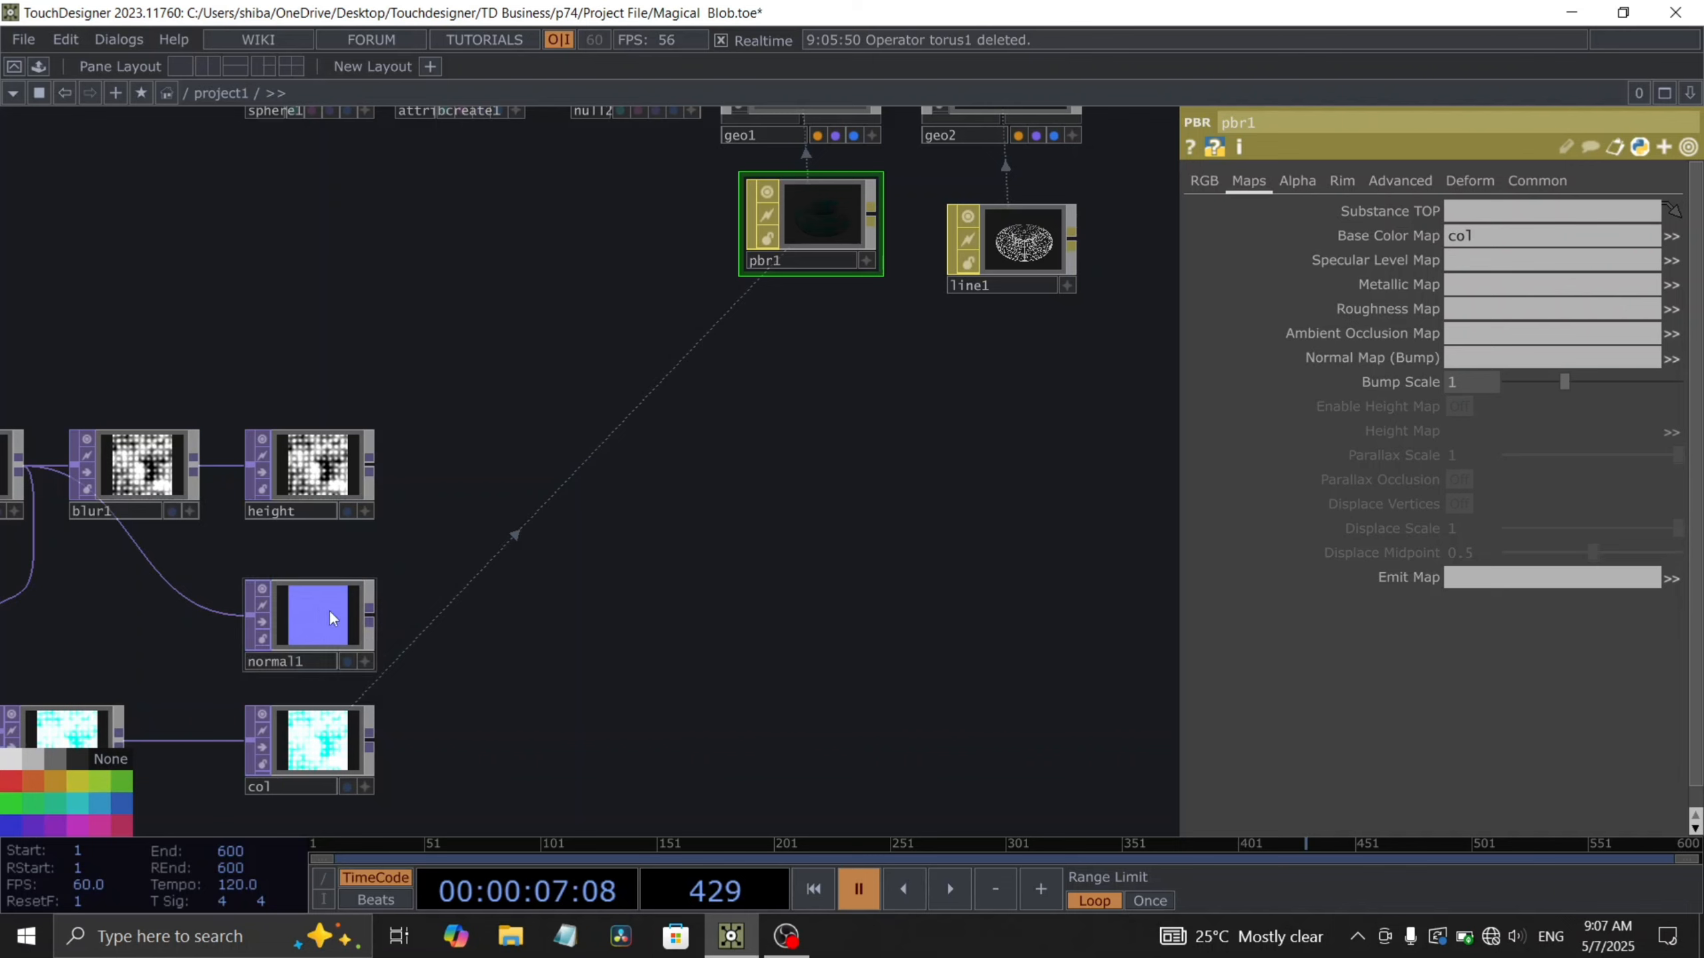
pyautogui.moveTo(332, 618); pyautogui.dragTo(1466, 359)
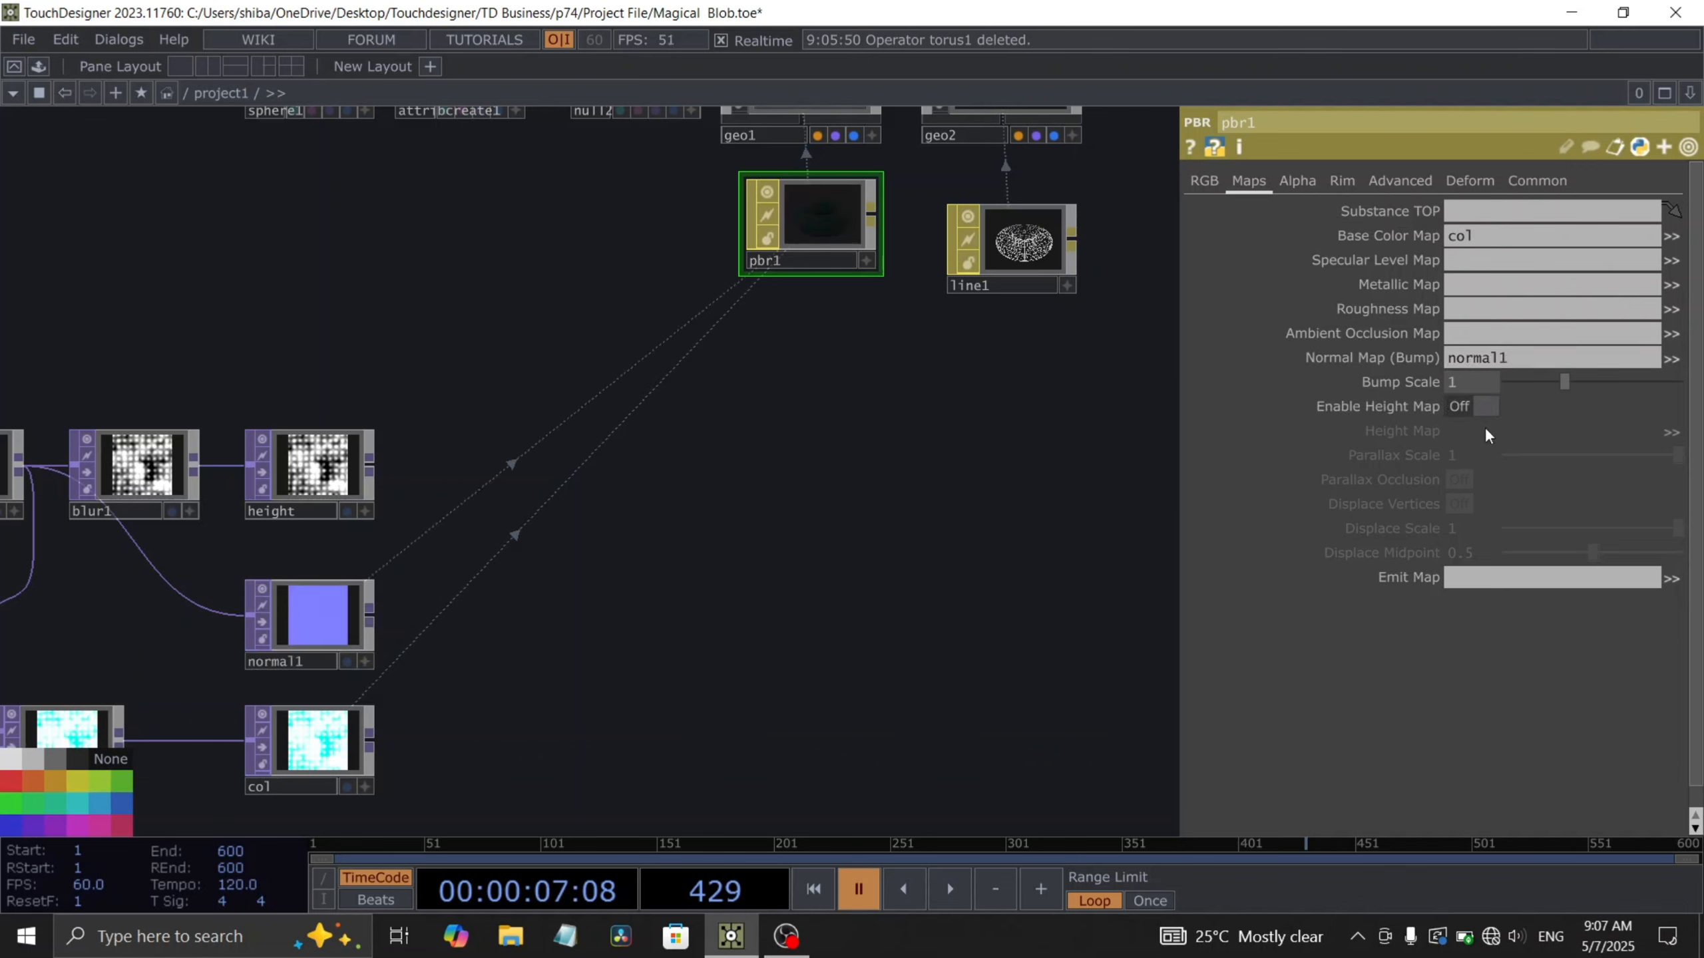
# - Enable the PBR height map, assign the height texture to it, and turn on Displace Vertices
pyautogui.click(1478, 407)
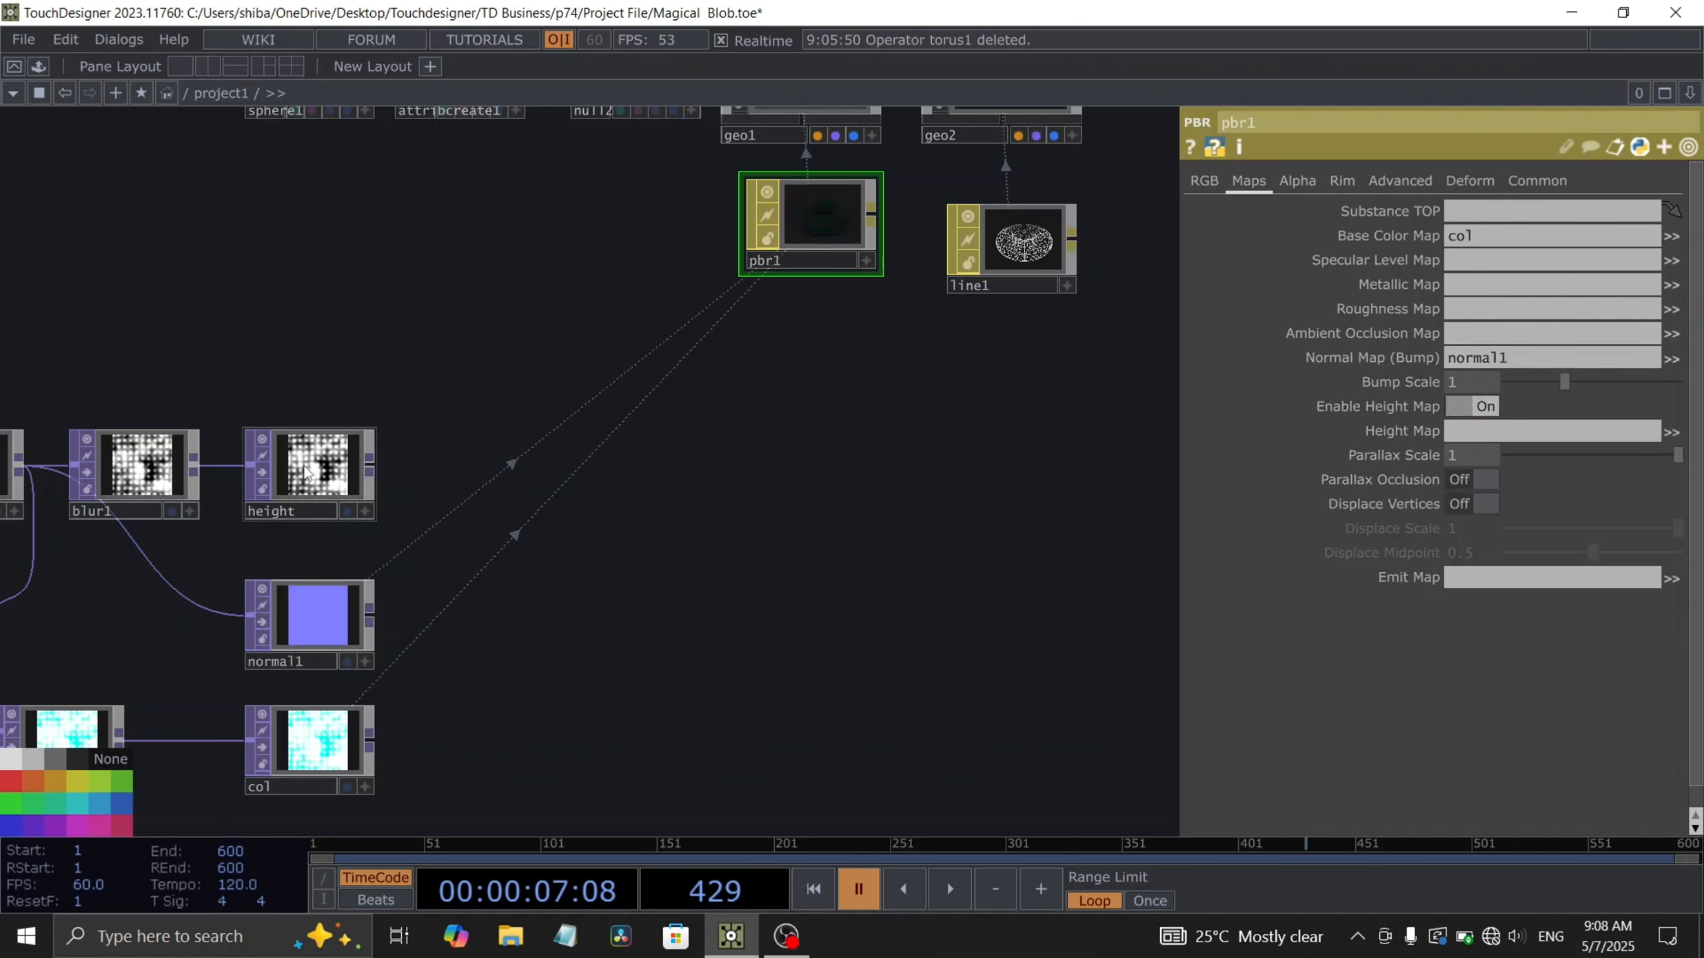
pyautogui.moveTo(349, 469); pyautogui.dragTo(1469, 432)
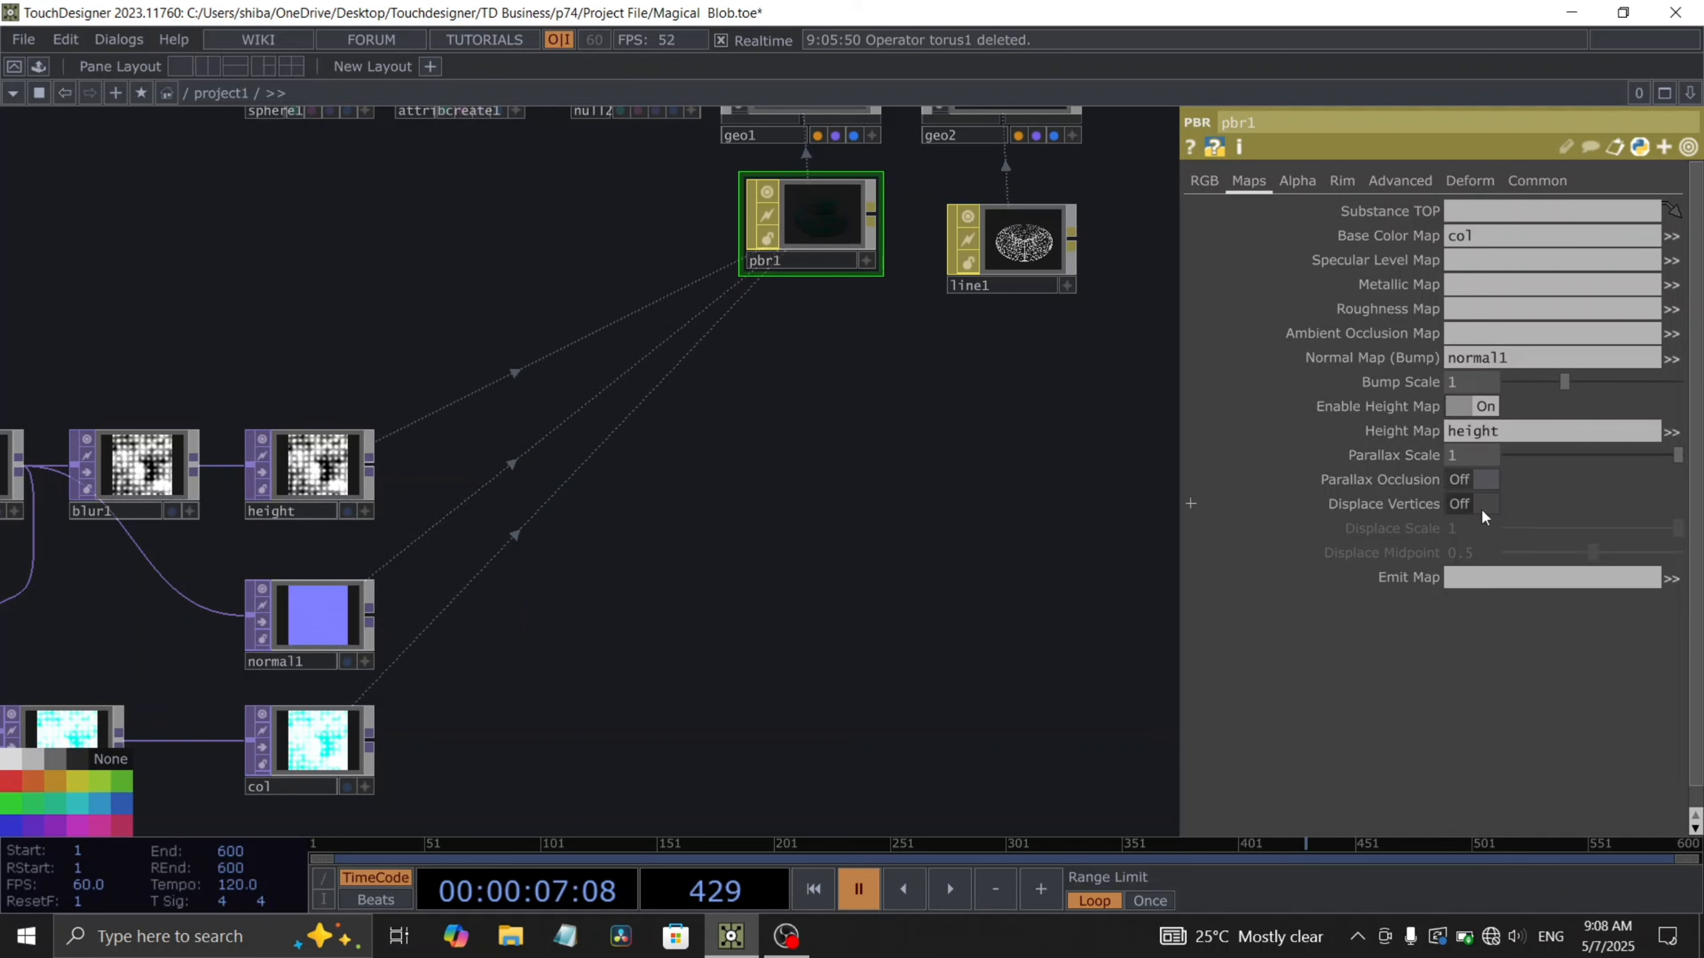
pyautogui.click(1484, 504)
# - Add an LFO CHOP in the empty area below the PBR material
pyautogui.moveTo(830, 560); pyautogui.dragTo(568, 560)
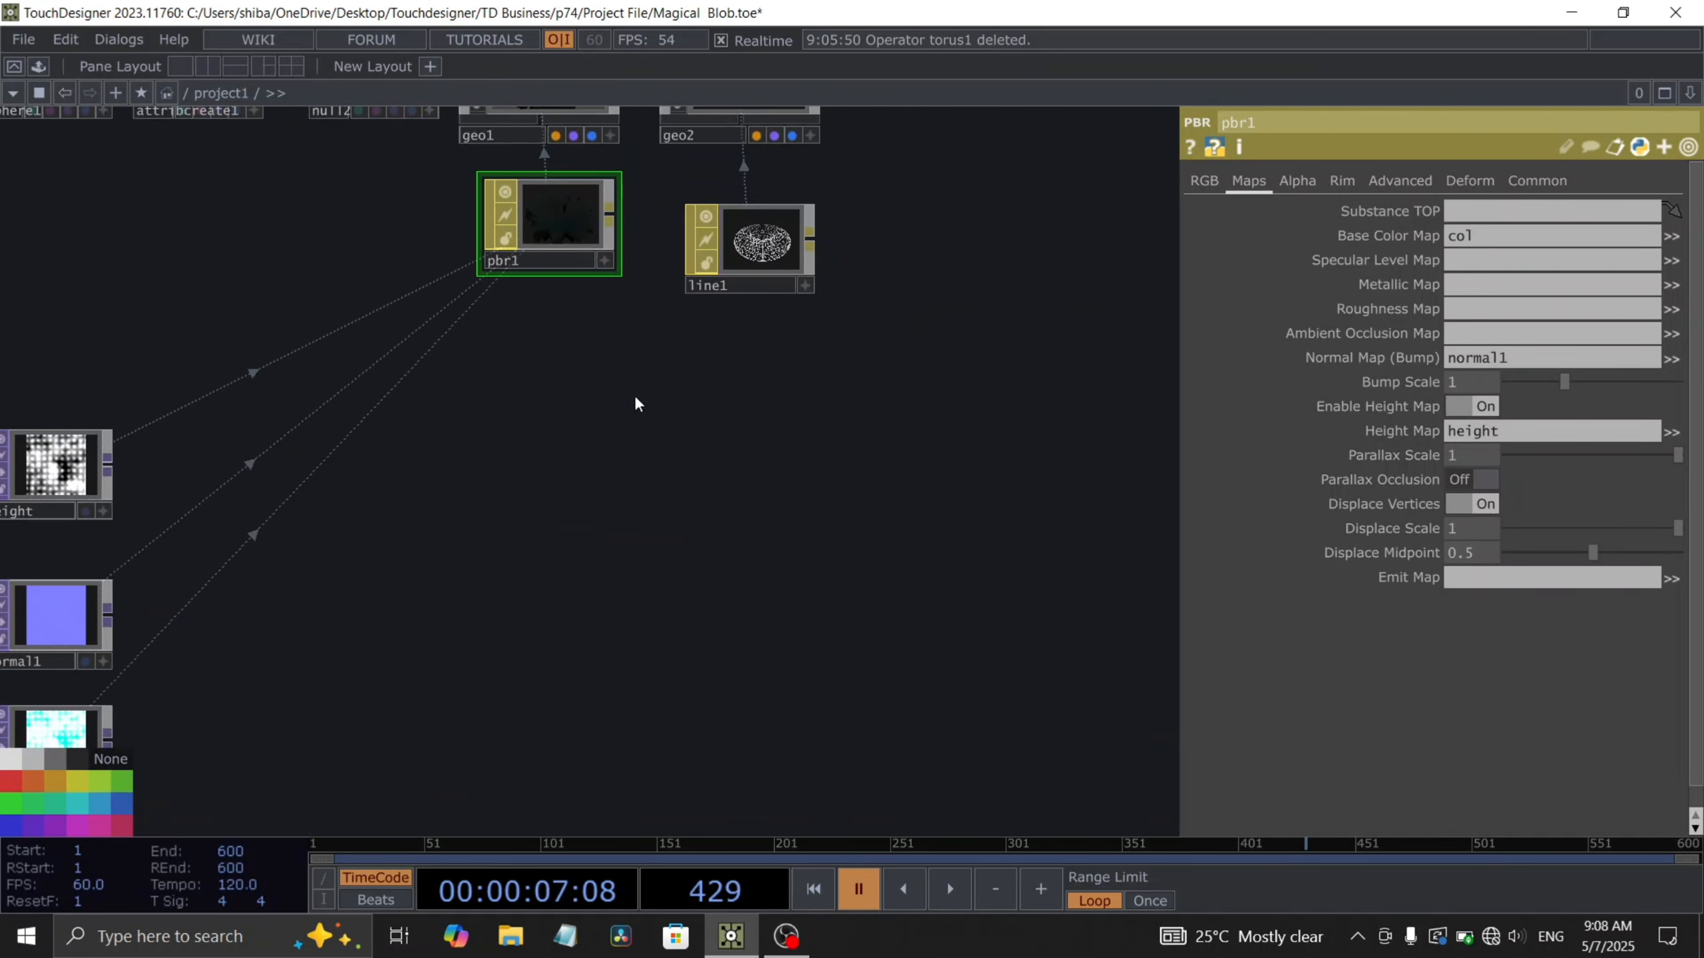
pyautogui.moveTo(474, 397); pyautogui.dragTo(513, 475)
pyautogui.scroll(3, 514, 472)
pyautogui.moveTo(598, 269); pyautogui.dragTo(598, 305)
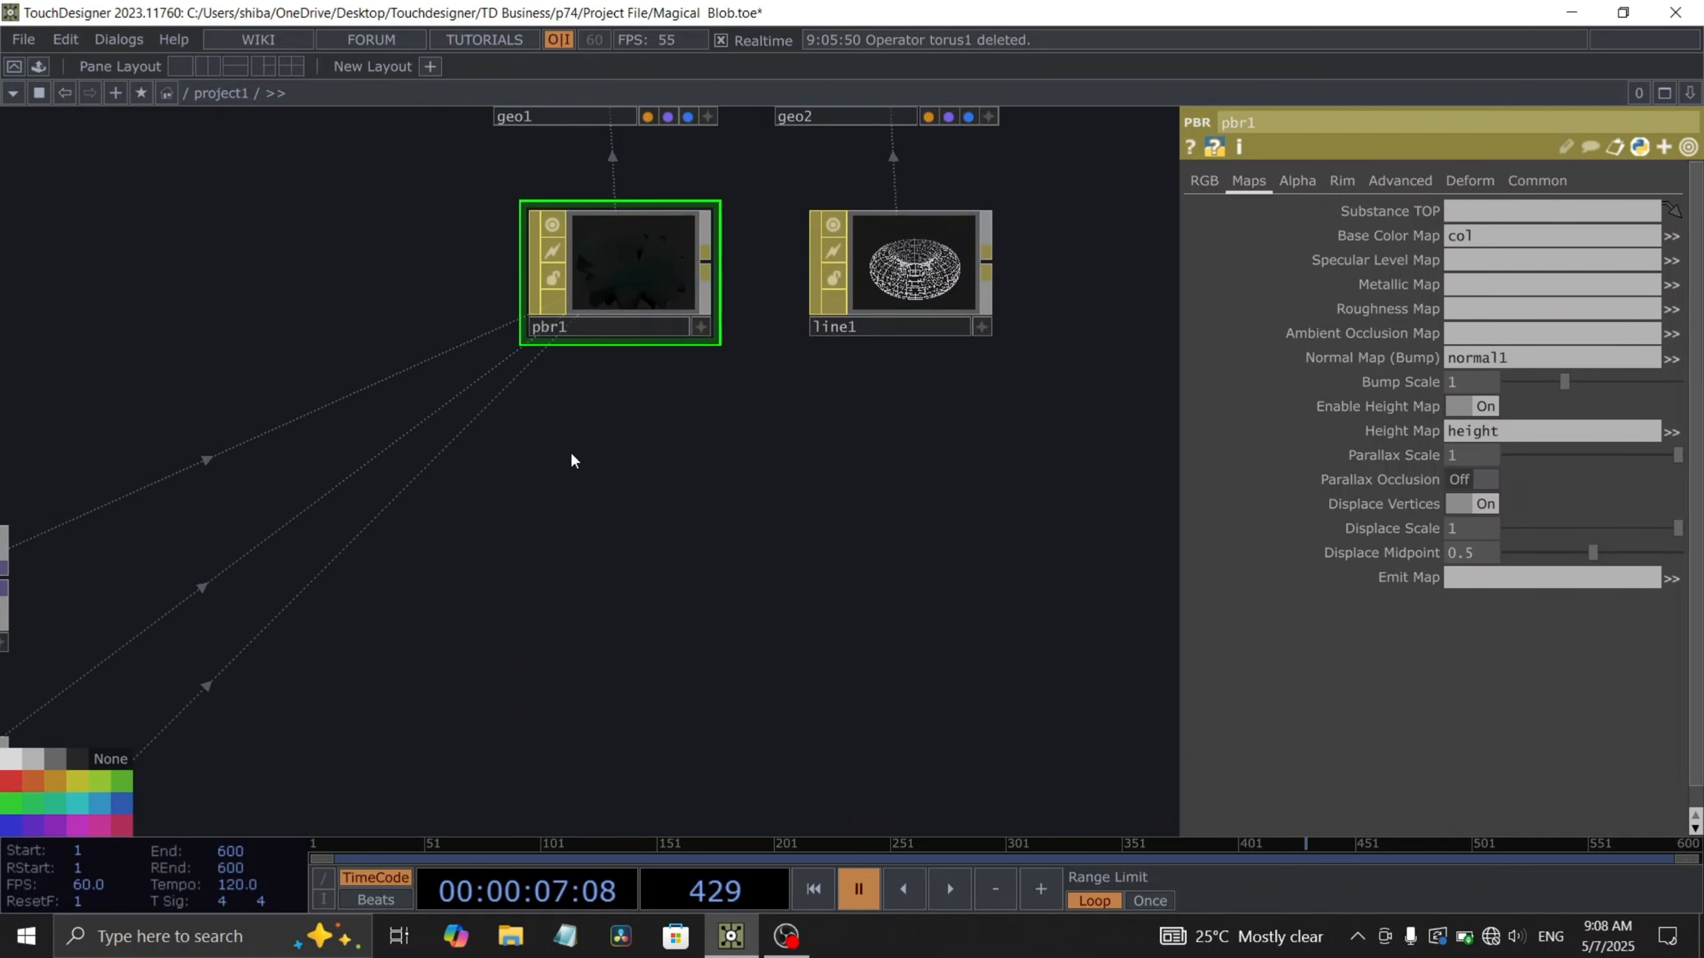
pyautogui.moveTo(569, 452); pyautogui.dragTo(566, 445)
pyautogui.scroll(2, 564, 442)
pyautogui.scroll(-1, 564, 442)
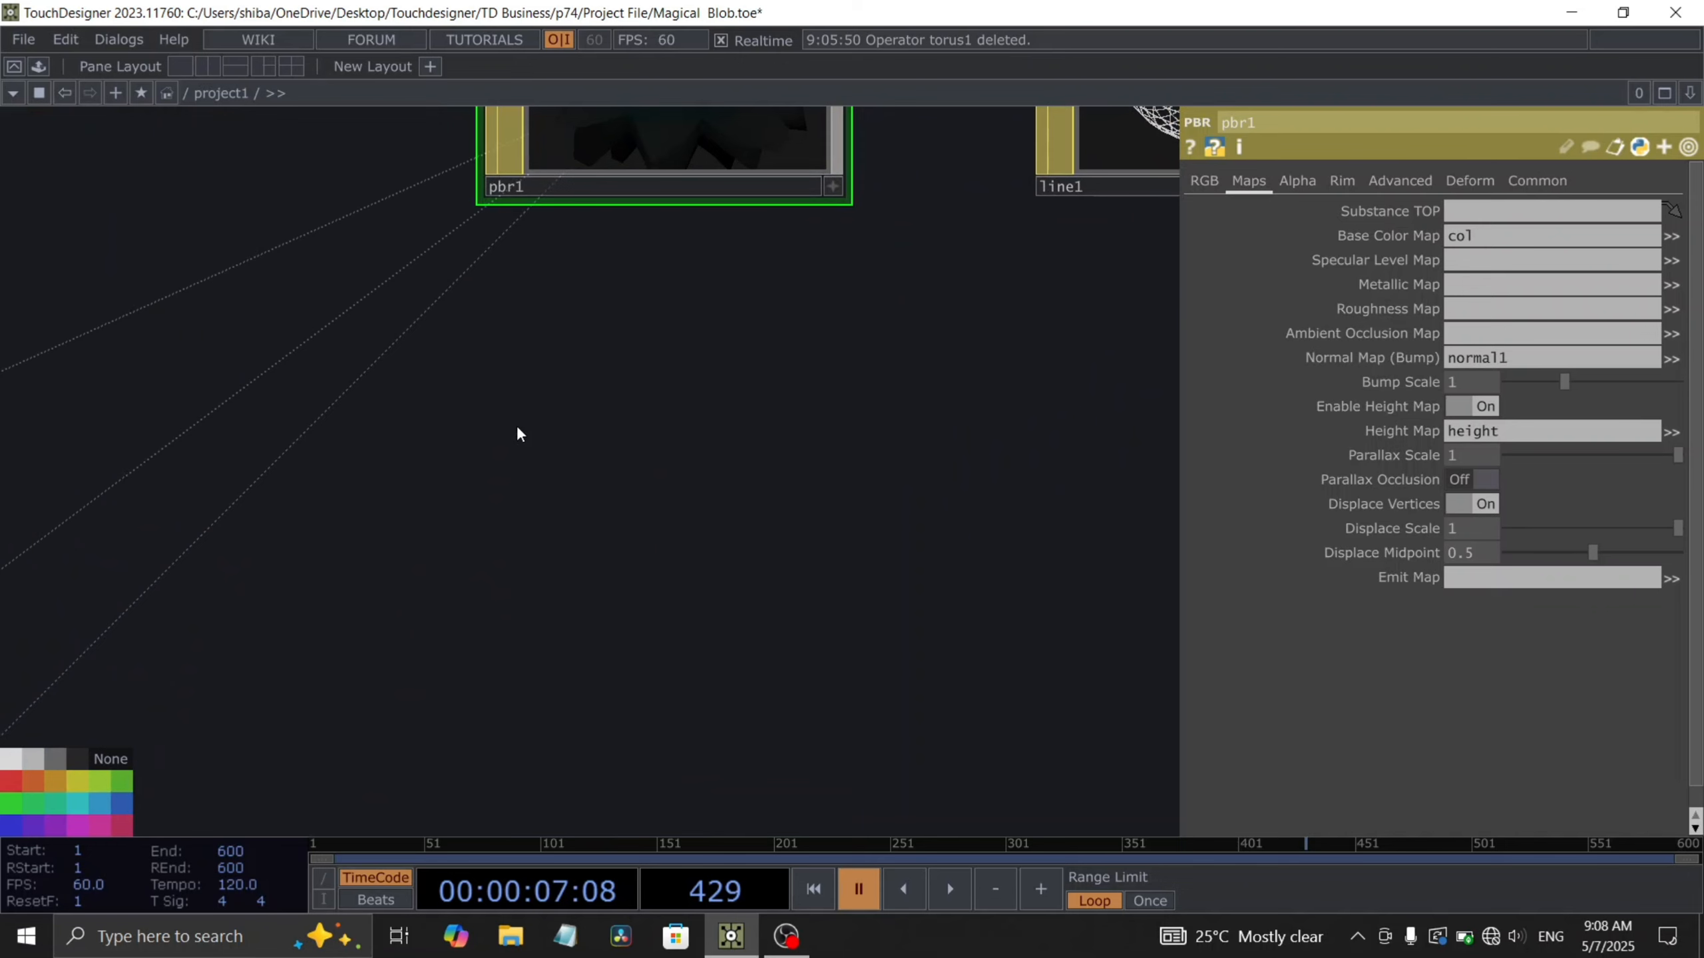
pyautogui.press('Tab')
pyautogui.write('lfo')
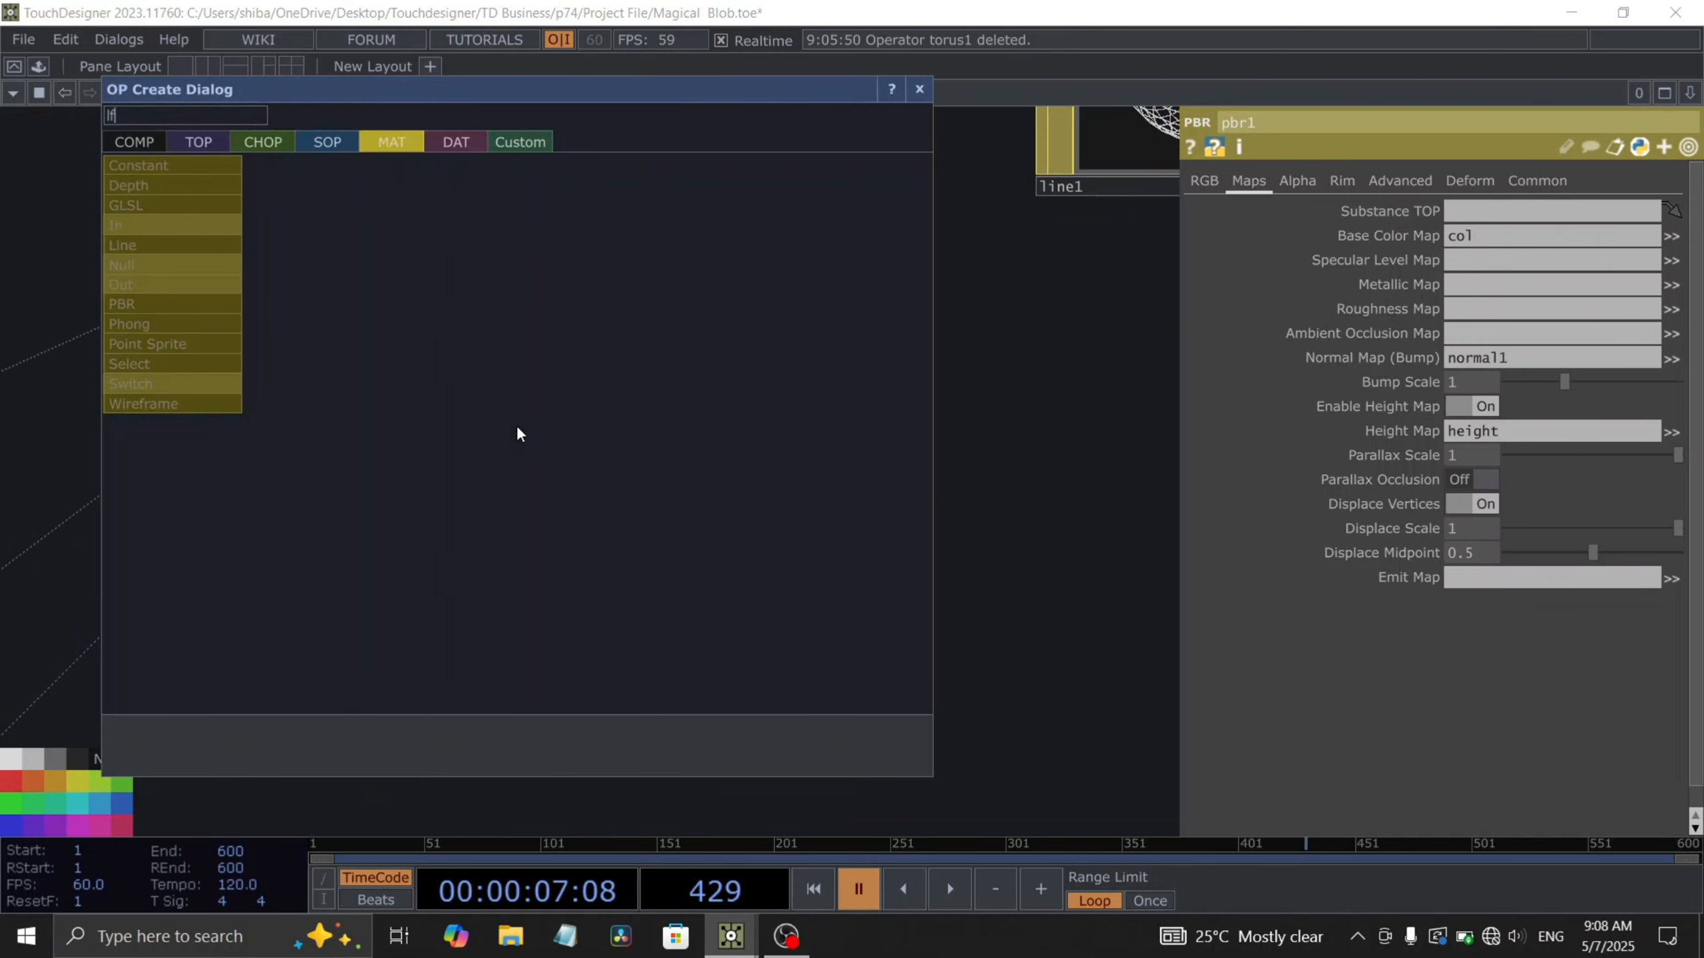
pyautogui.click(193, 140)
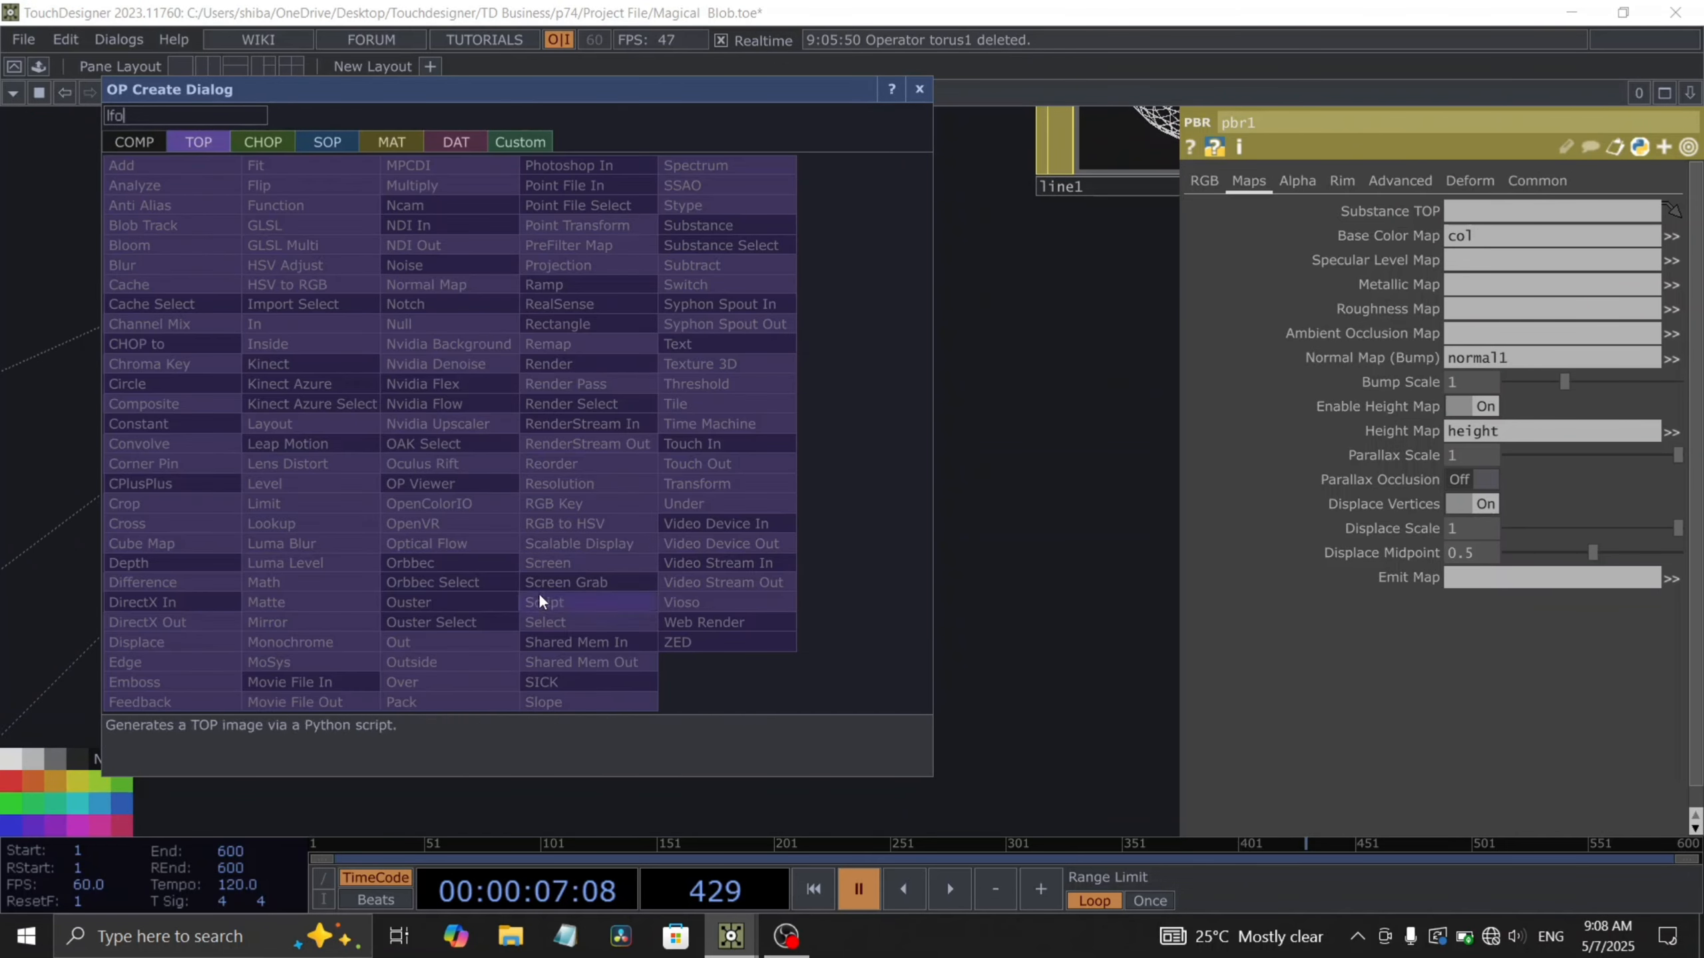
pyautogui.click(262, 142)
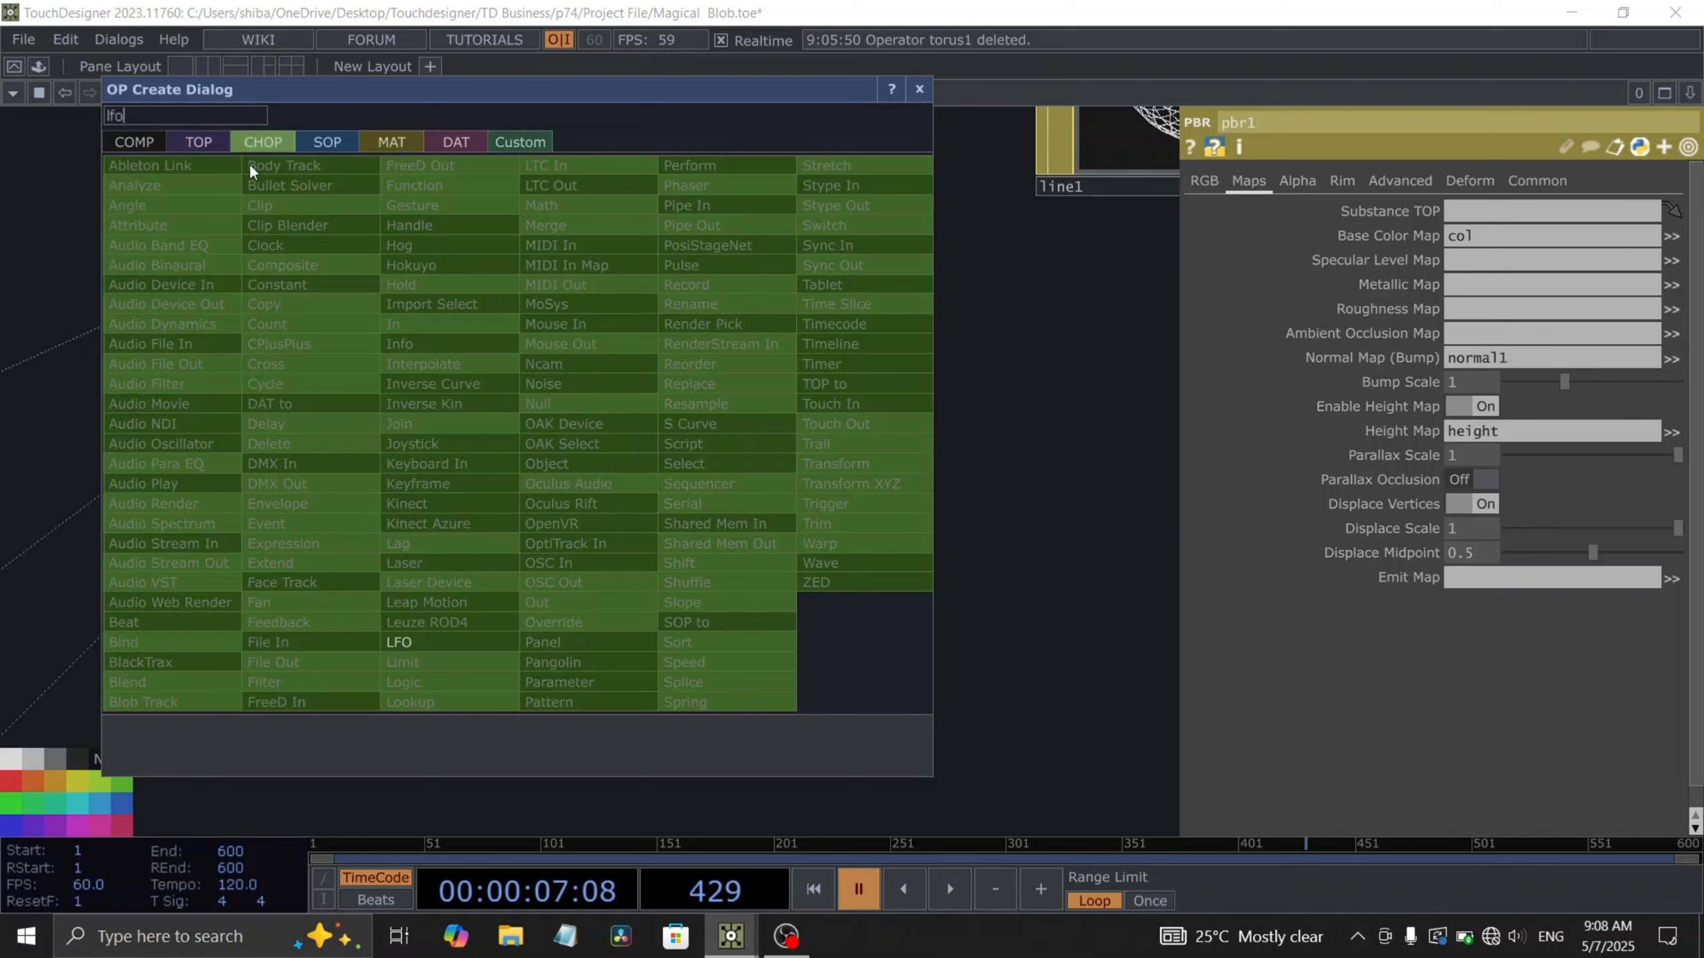
pyautogui.click(411, 614)
pyautogui.click(418, 432)
pyautogui.moveTo(418, 431); pyautogui.dragTo(418, 507)
pyautogui.scroll(-3, 443, 524)
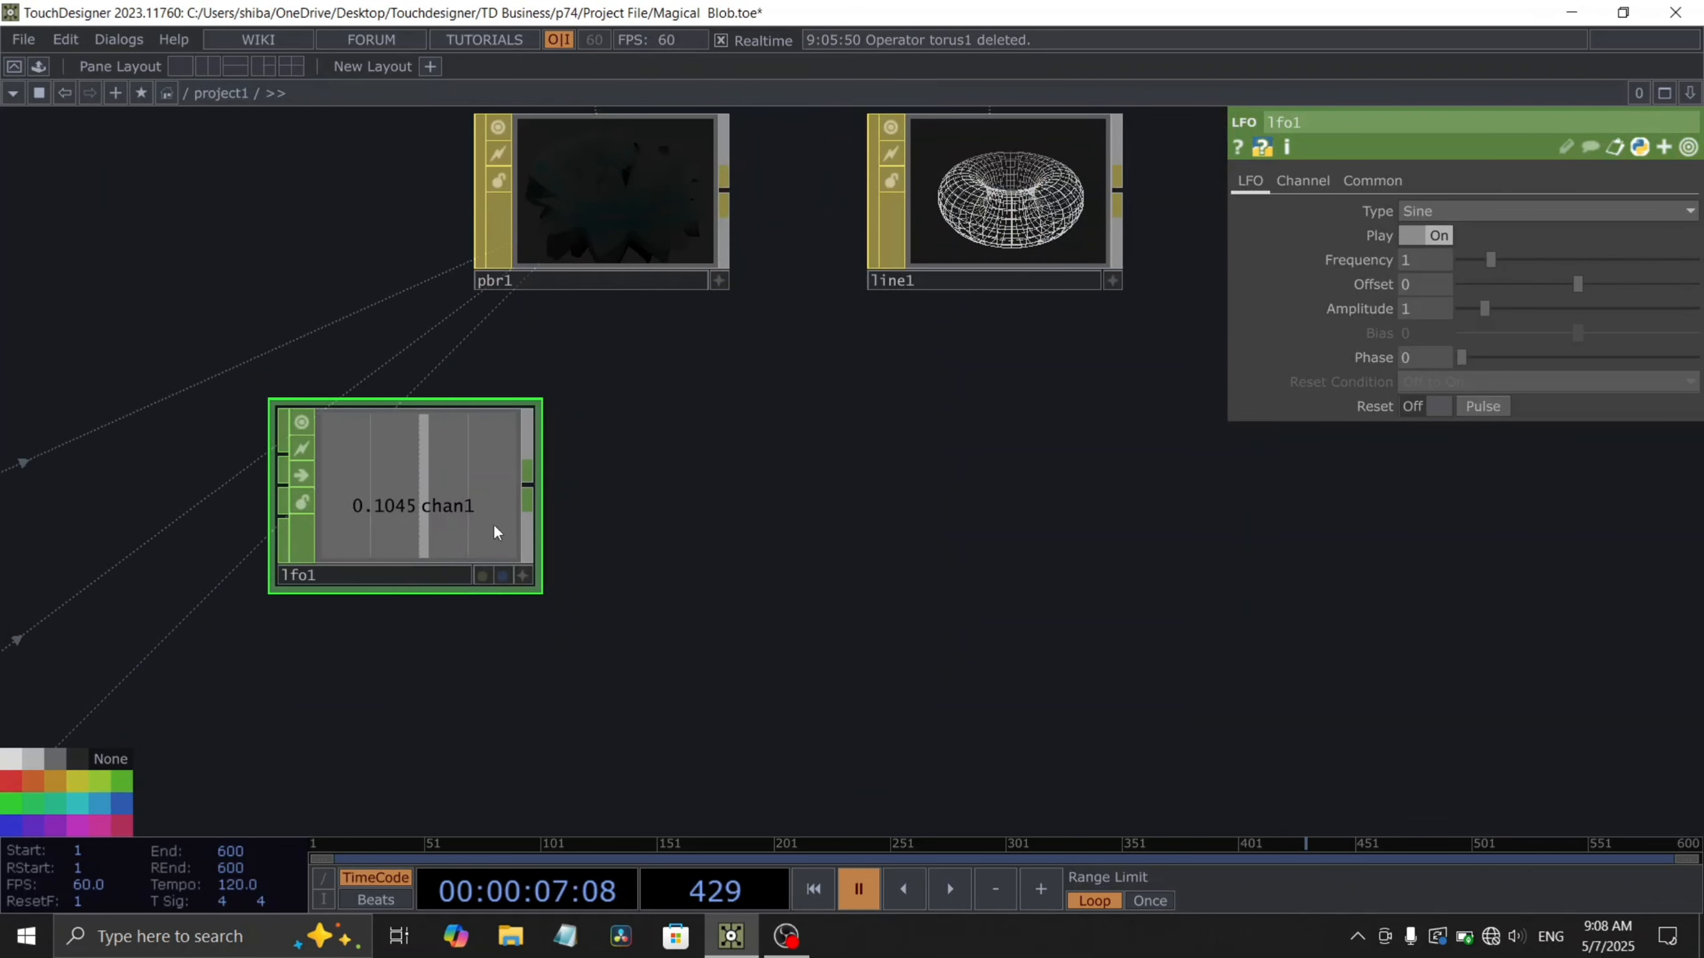
# - Set the LFO's Frequency to 0.1
pyautogui.moveTo(563, 532); pyautogui.dragTo(579, 560)
pyautogui.click(1436, 258)
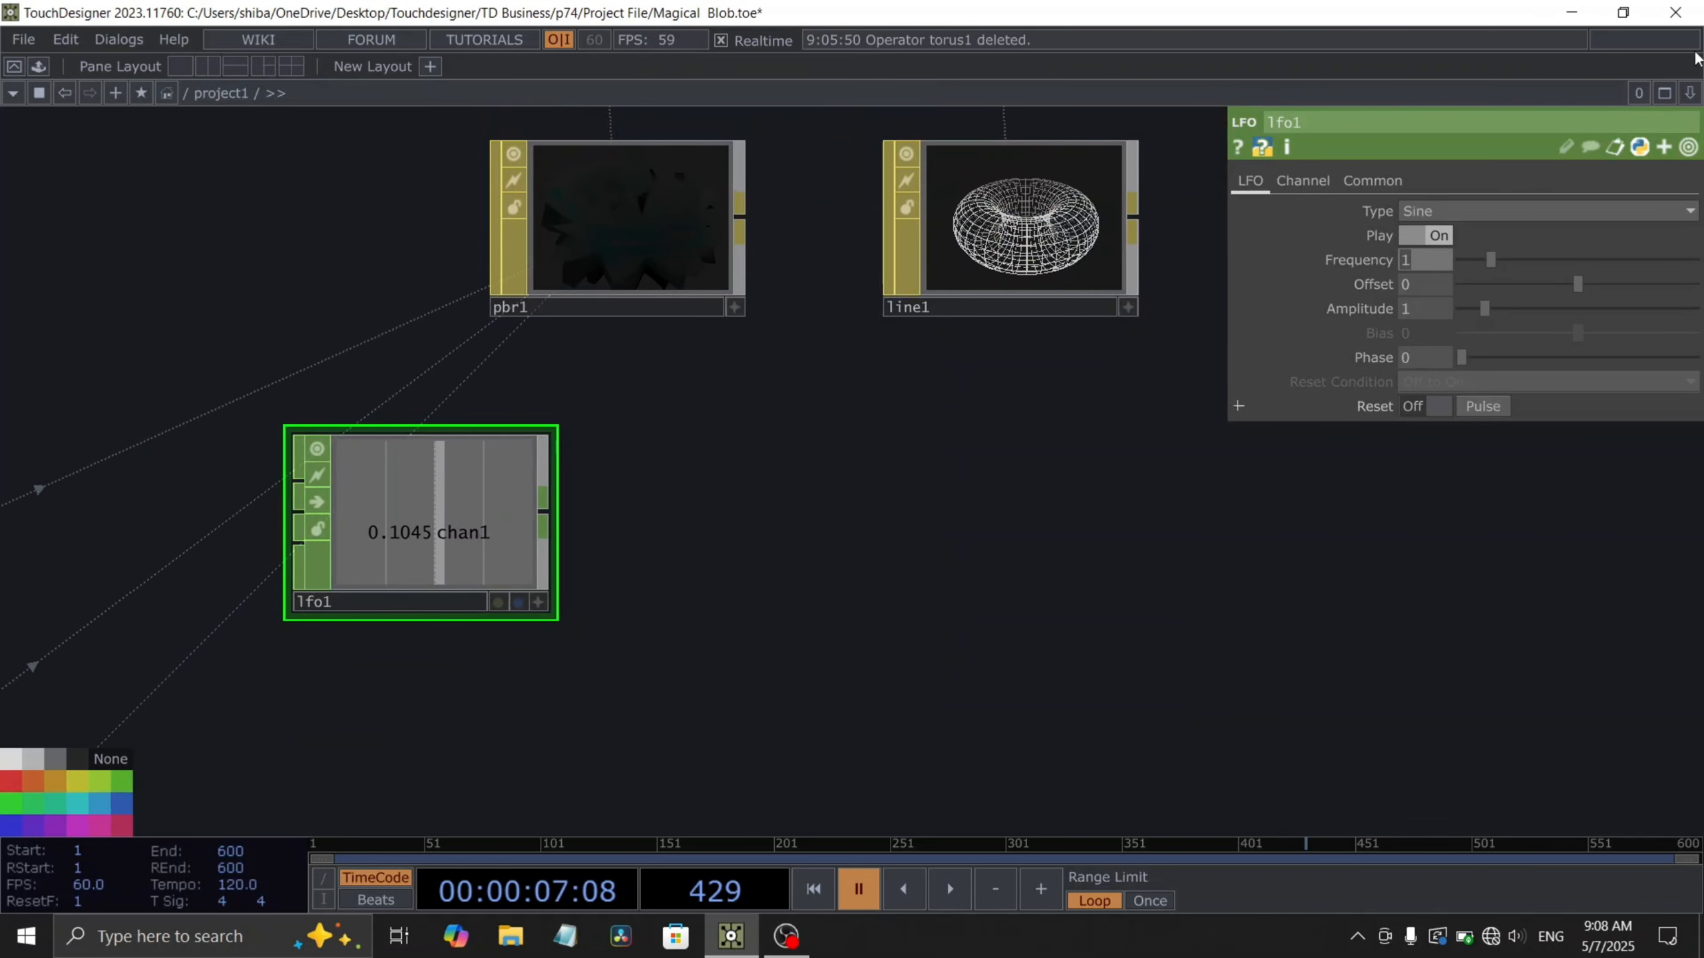
pyautogui.write('.1')
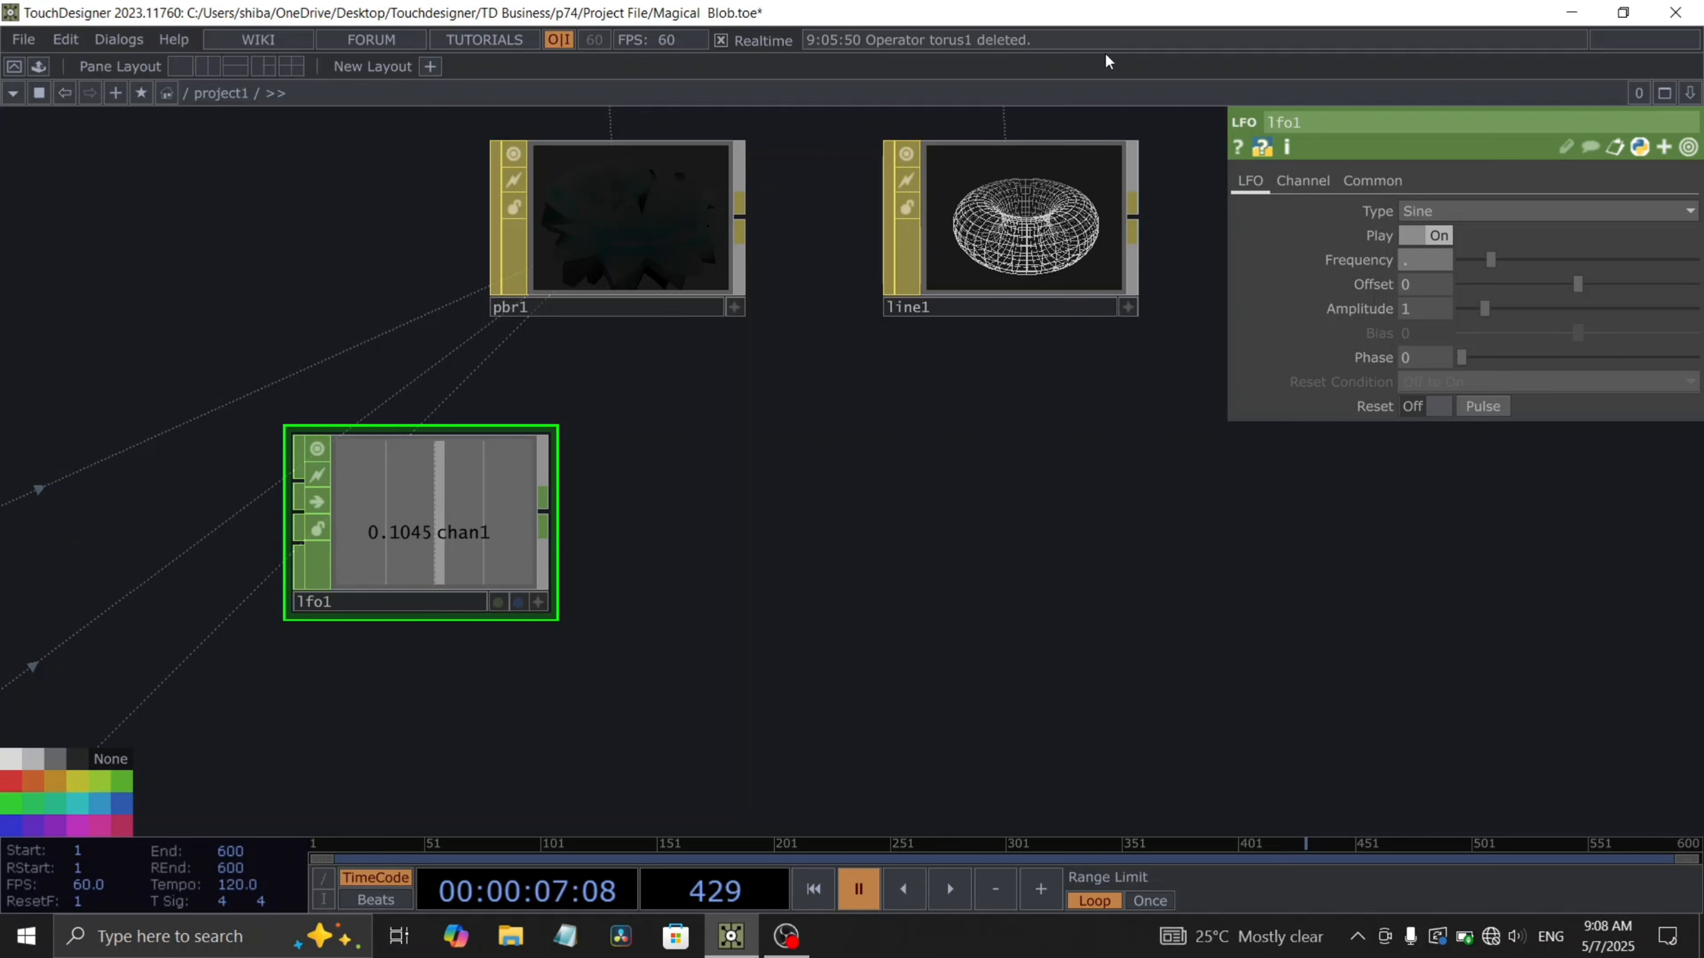
pyautogui.press('Return')
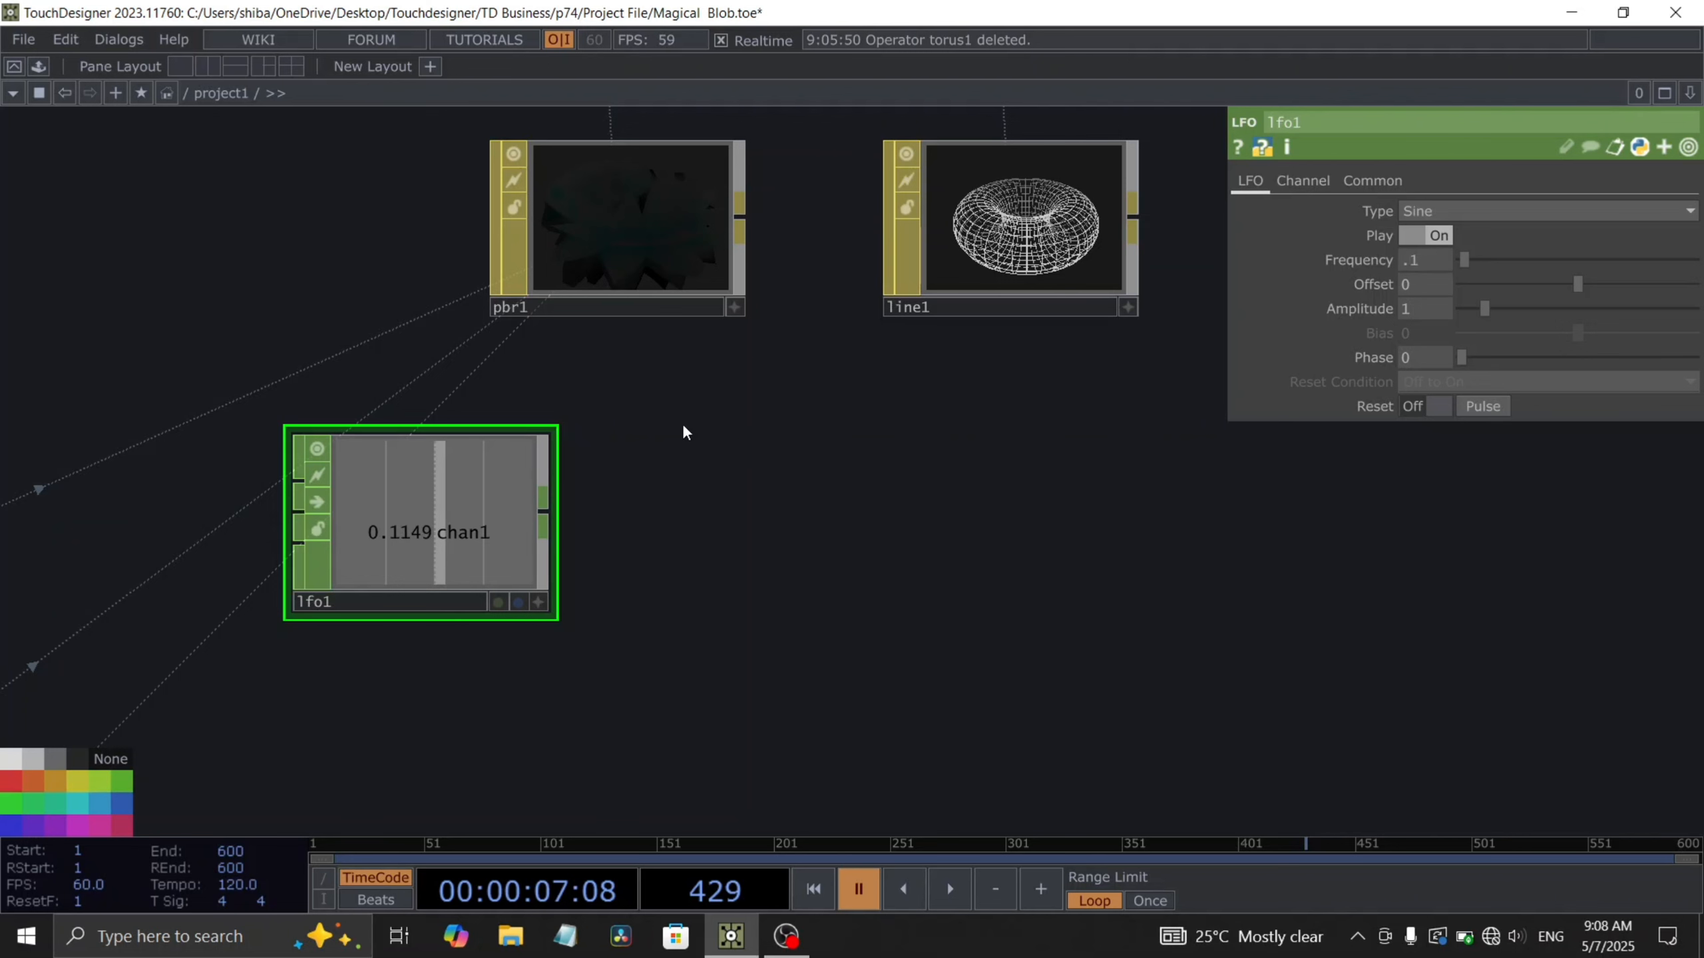
# - Connect a Math CHOP to the output of the LFO
pyautogui.click(549, 514)
pyautogui.write('math')
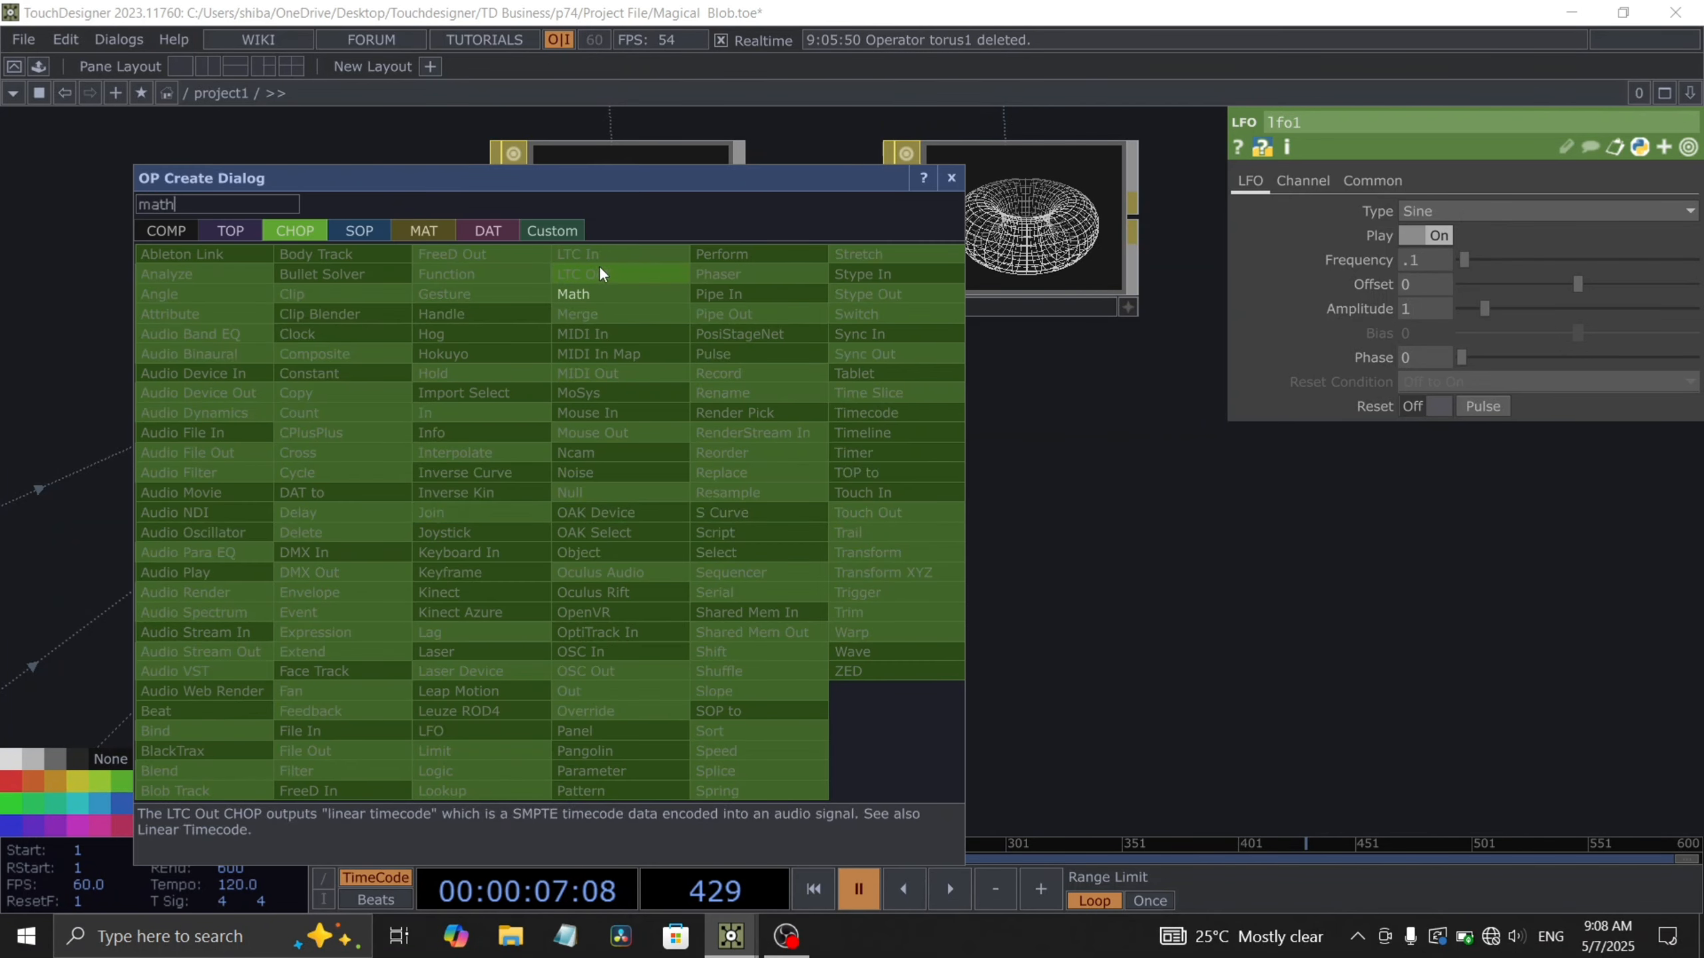
pyautogui.click(600, 285)
pyautogui.click(763, 524)
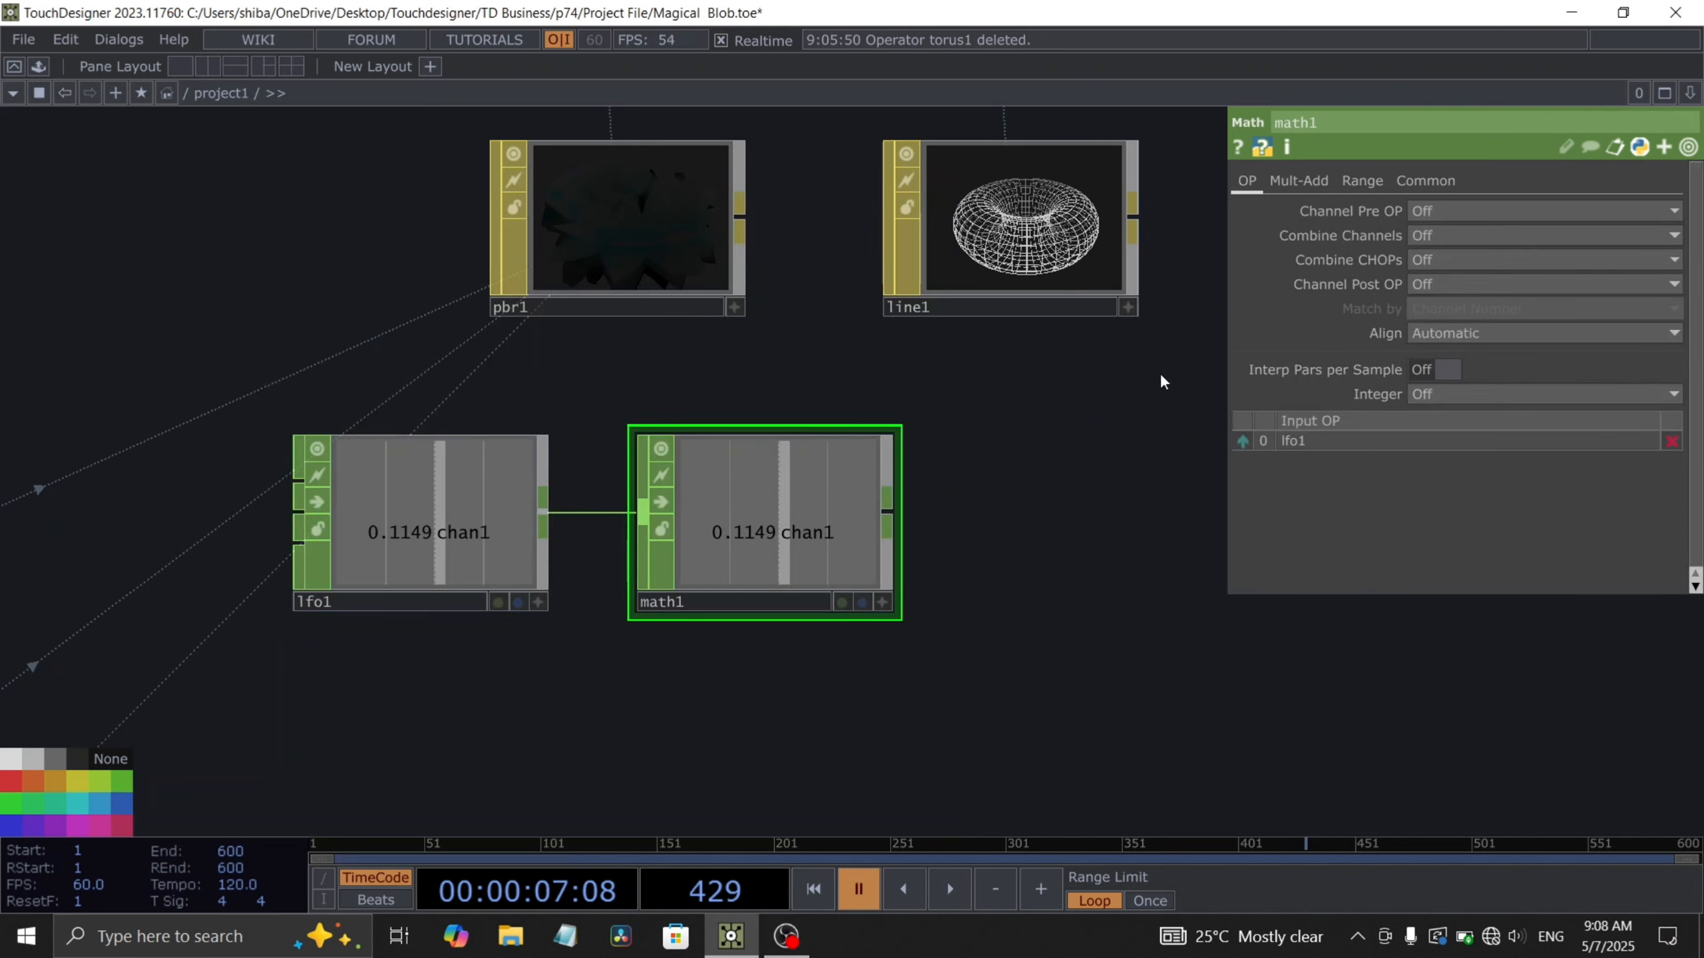
# - Set the Math CHOP's From Range to -1 and 1 and its To Range to 0.2 and 0.8
pyautogui.click(1355, 186)
pyautogui.moveTo(1428, 214); pyautogui.dragTo(1173, 211)
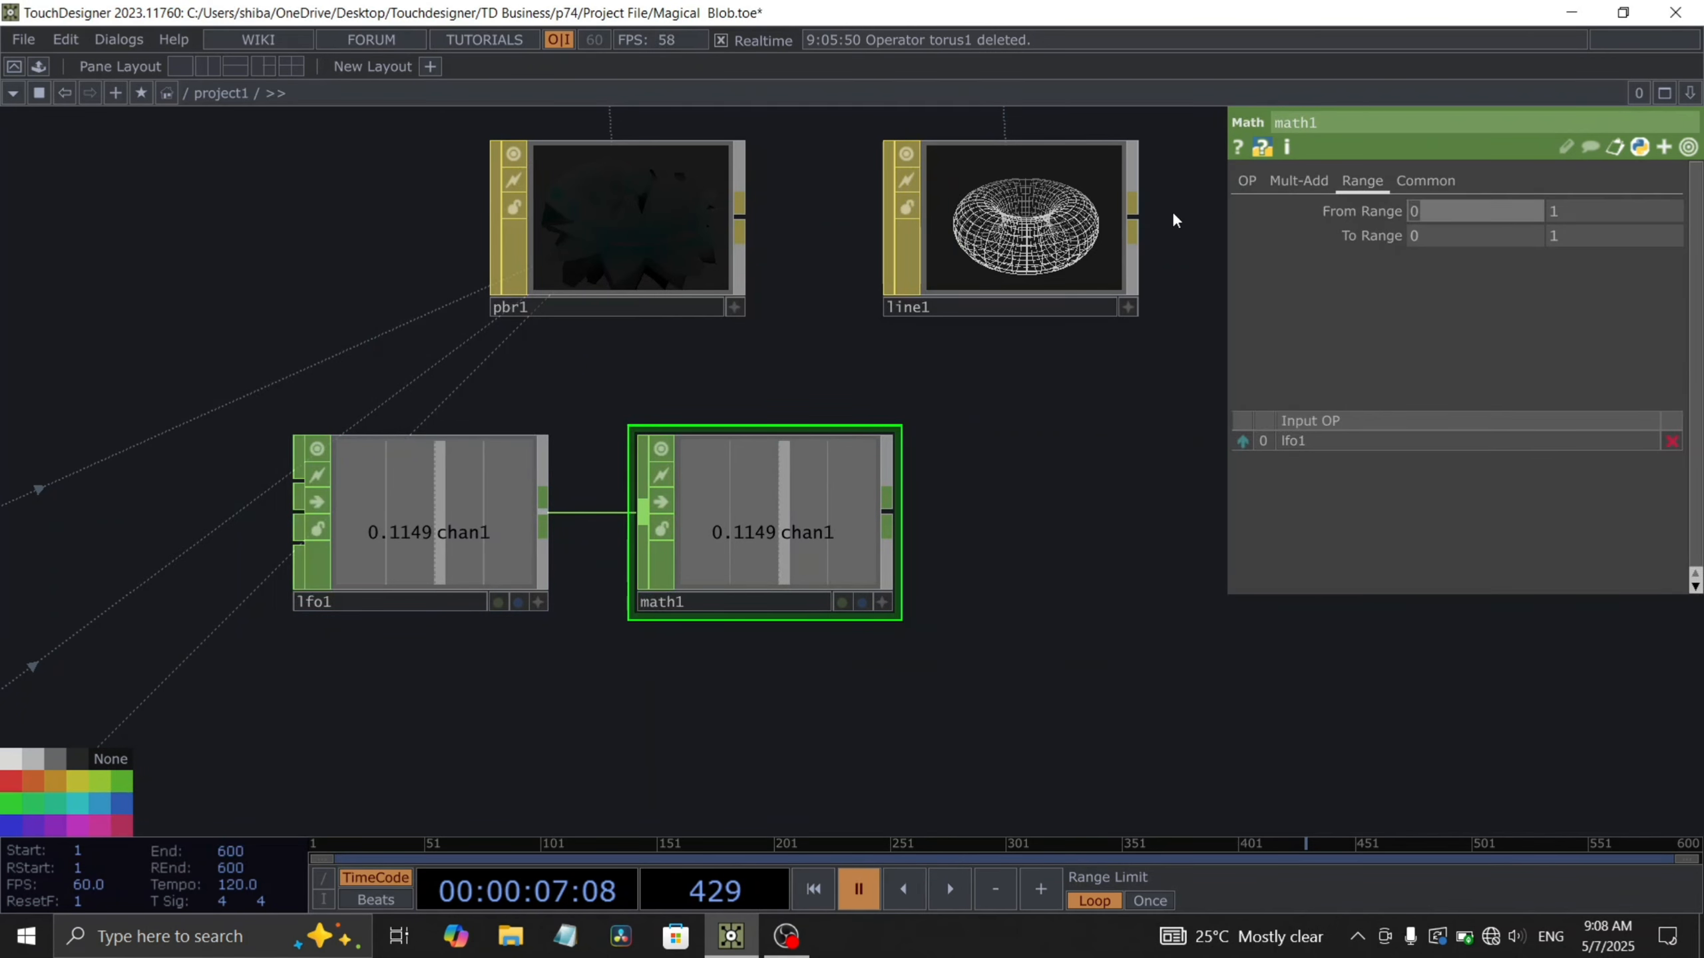
pyautogui.write('-1')
pyautogui.press('Tab')
pyautogui.write('.2')
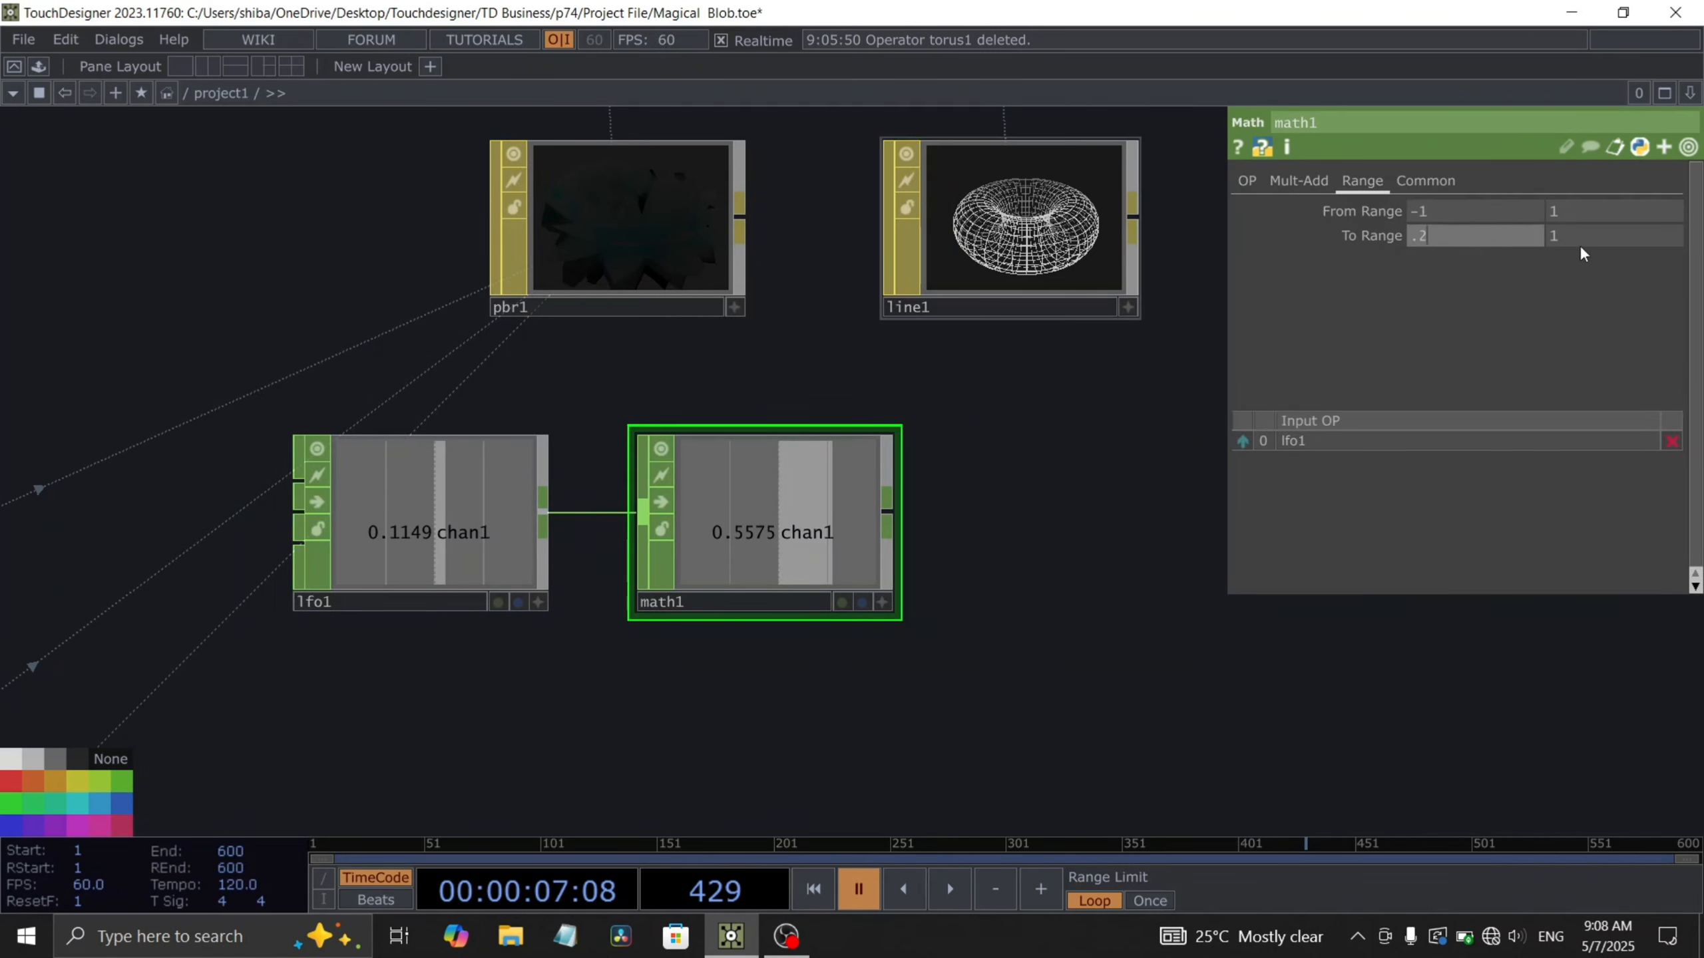
pyautogui.press('Tab')
pyautogui.write('.8')
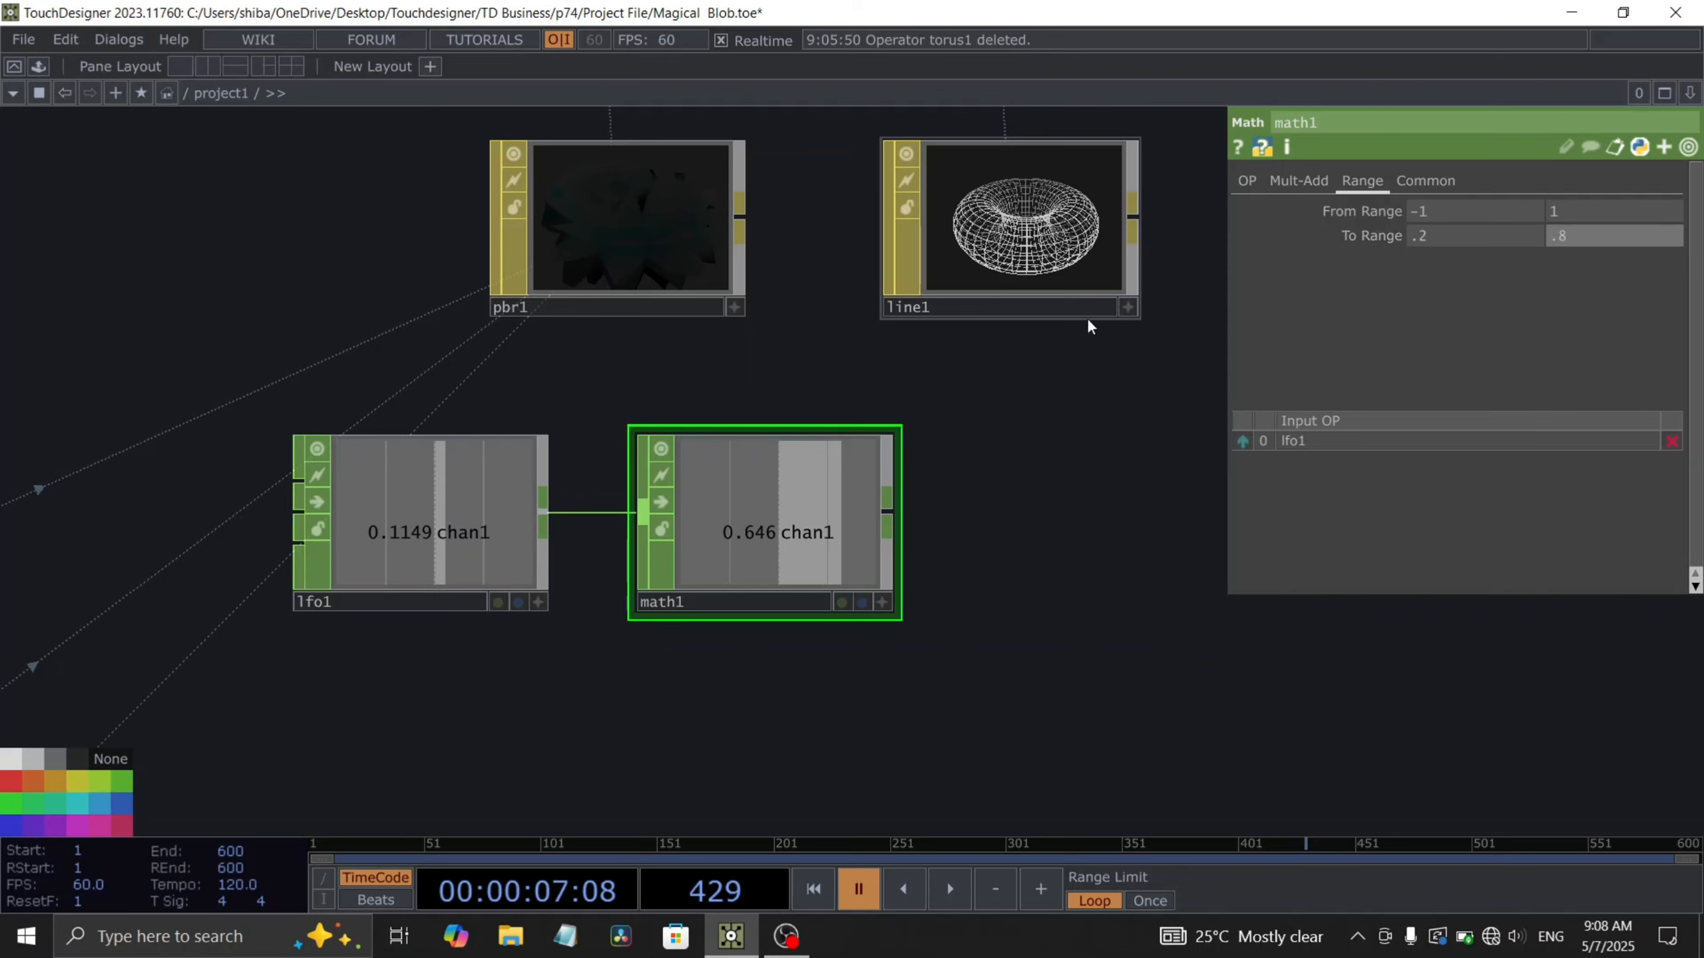
# - Append a Null CHOP after the Math CHOP and copy its channel for export
pyautogui.moveTo(953, 531); pyautogui.dragTo(852, 568)
pyautogui.hotkey('alt', 'n')
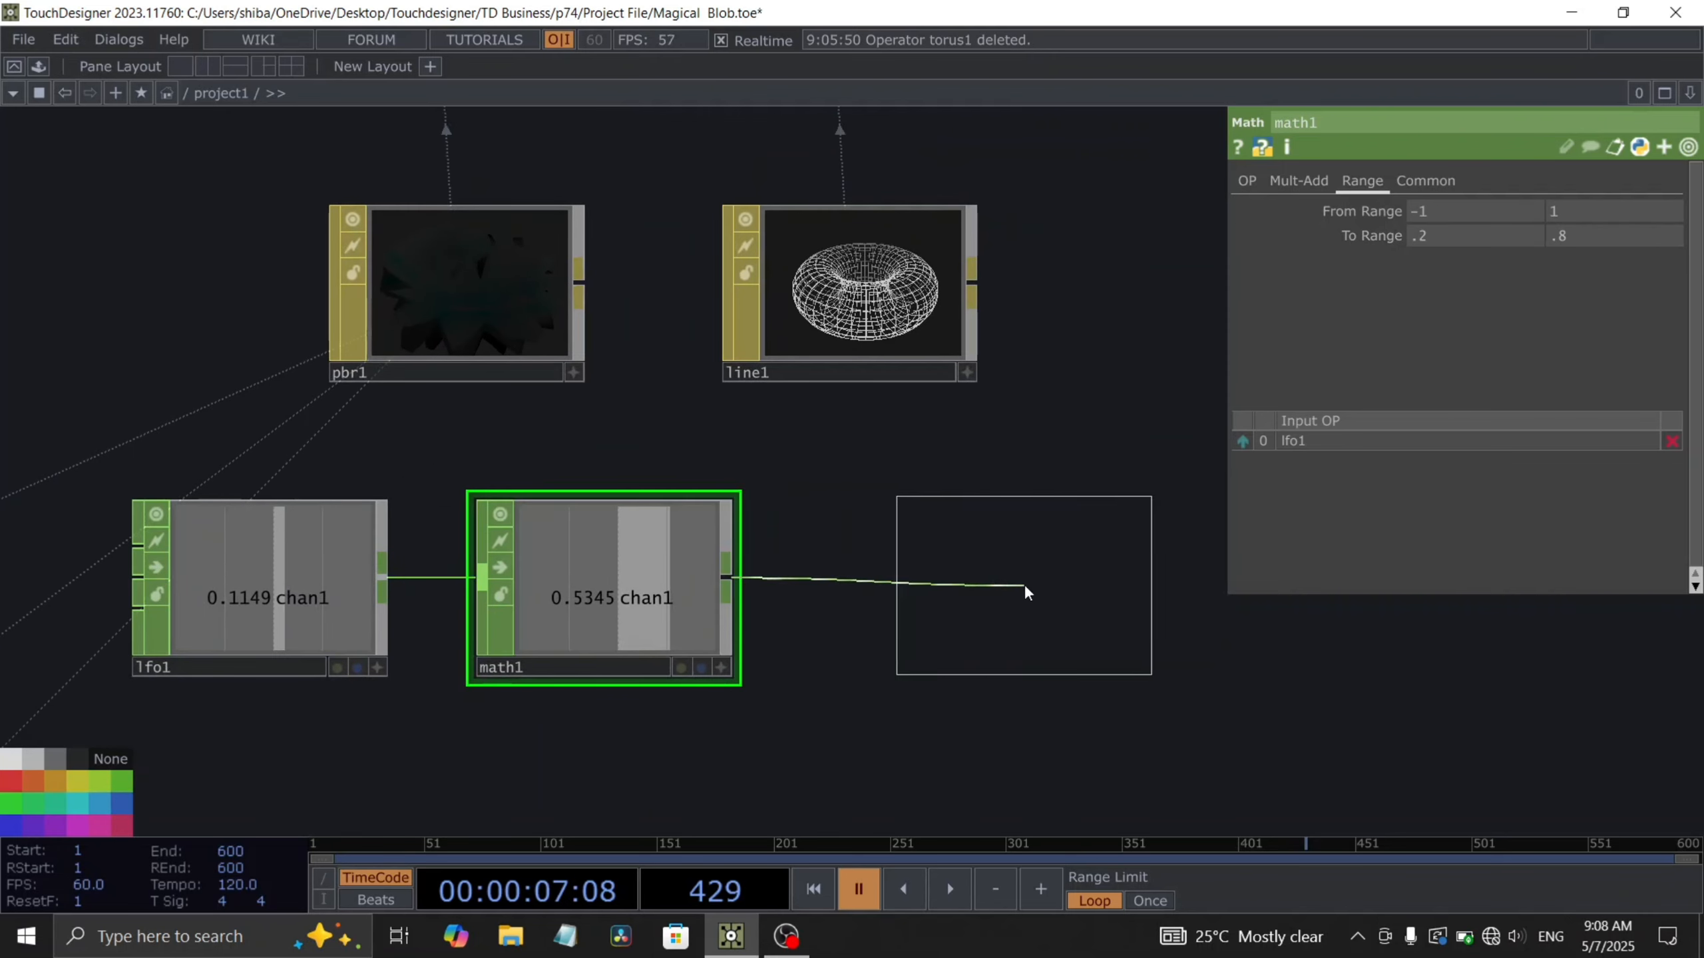
pyautogui.click(1025, 583)
pyautogui.moveTo(1165, 668); pyautogui.dragTo(1459, 529)
pyautogui.click(1469, 530)
pyautogui.moveTo(741, 495); pyautogui.dragTo(499, 414)
pyautogui.scroll(-2, 723, 290)
pyautogui.moveTo(781, 337); pyautogui.dragTo(731, 463)
pyautogui.click(654, 396)
pyautogui.scroll(2, 772, 386)
# - Set the Line MAT's Line Near Color to 1, 1, 1
pyautogui.click(1231, 180)
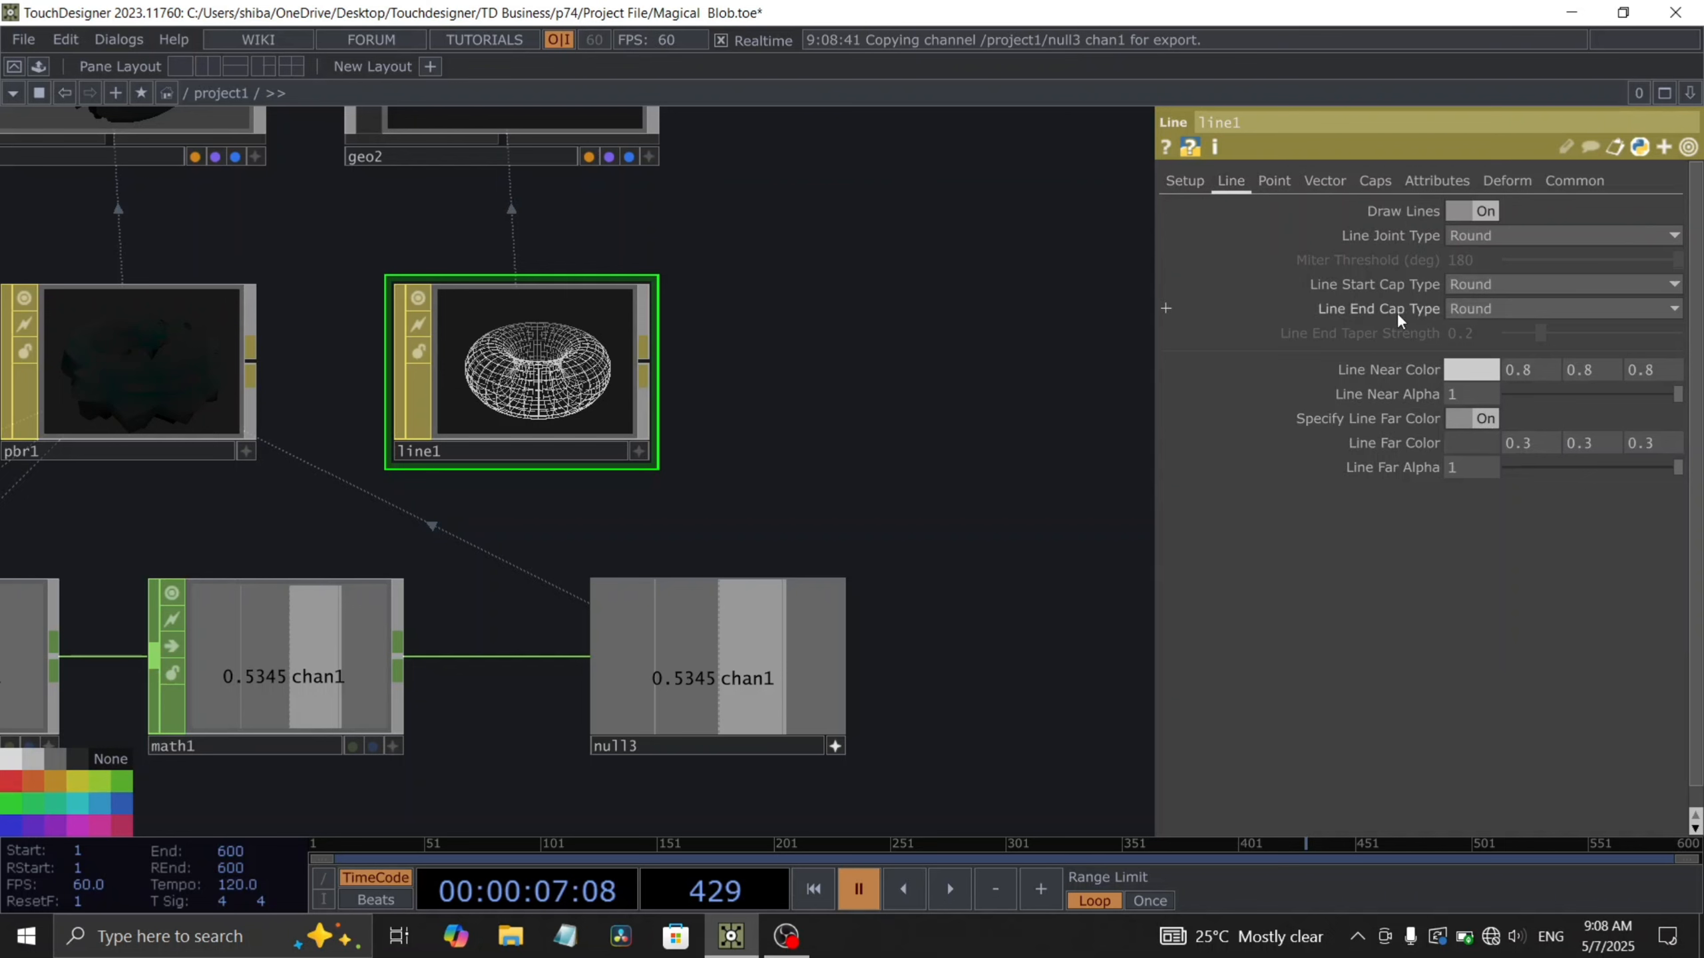
pyautogui.scroll(2, 1107, 464)
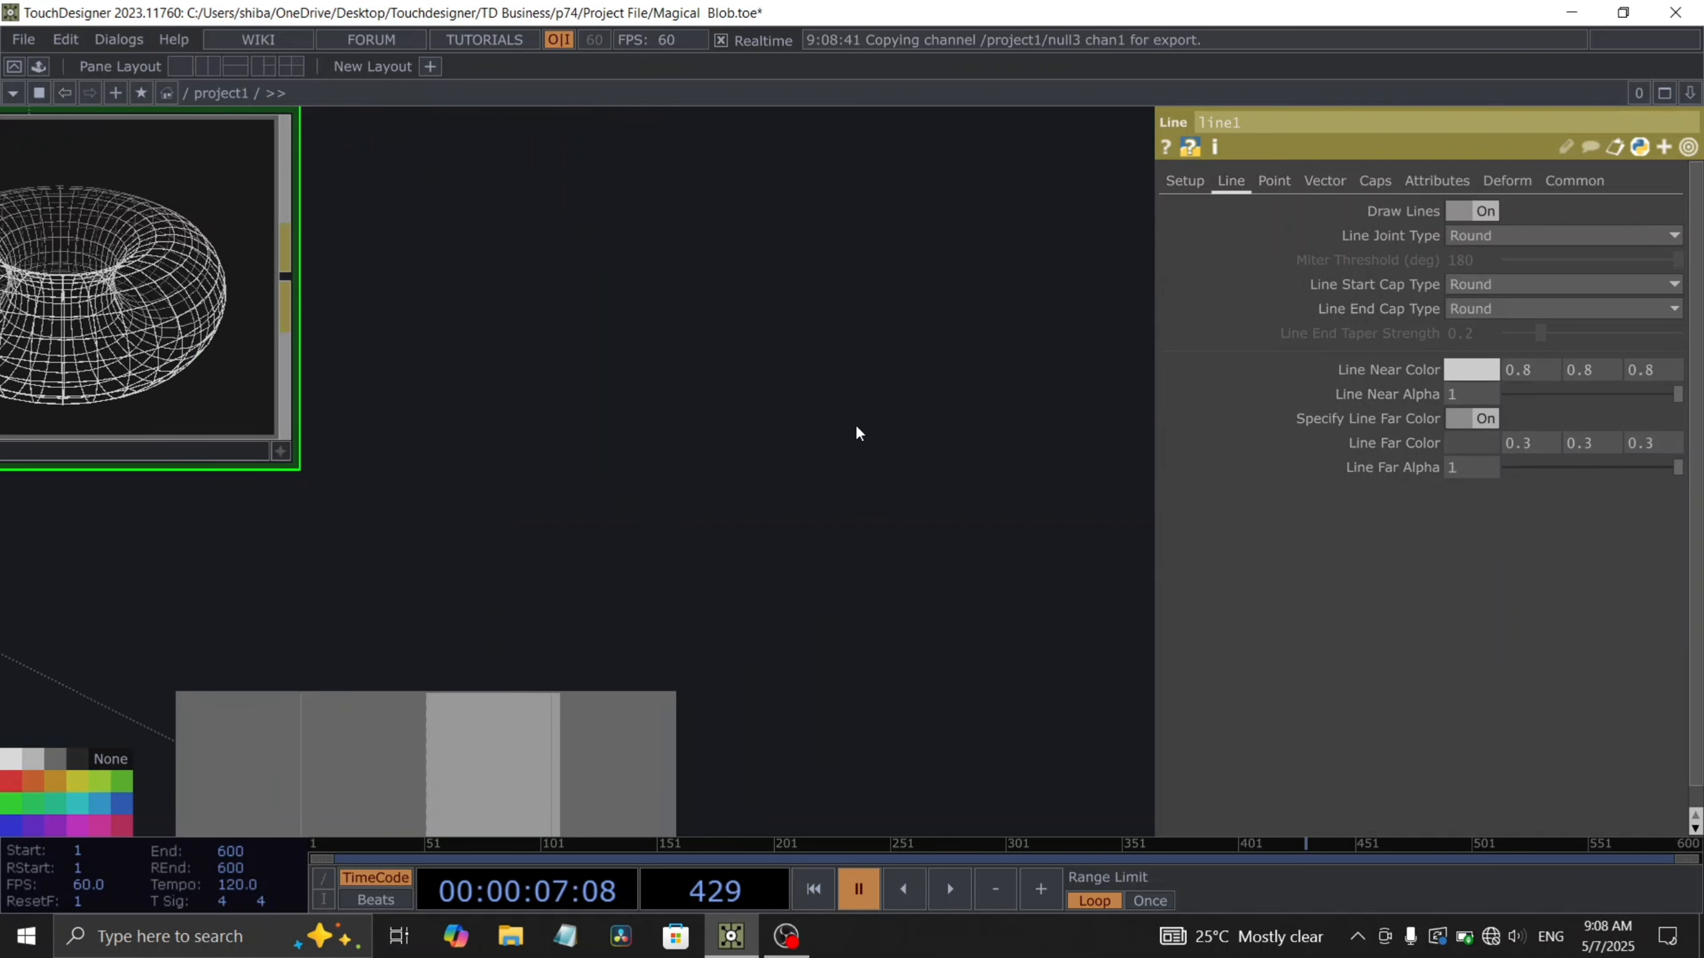
pyautogui.moveTo(855, 429); pyautogui.dragTo(1043, 510)
pyautogui.click(1525, 372)
pyautogui.write('1')
pyautogui.press('Return')
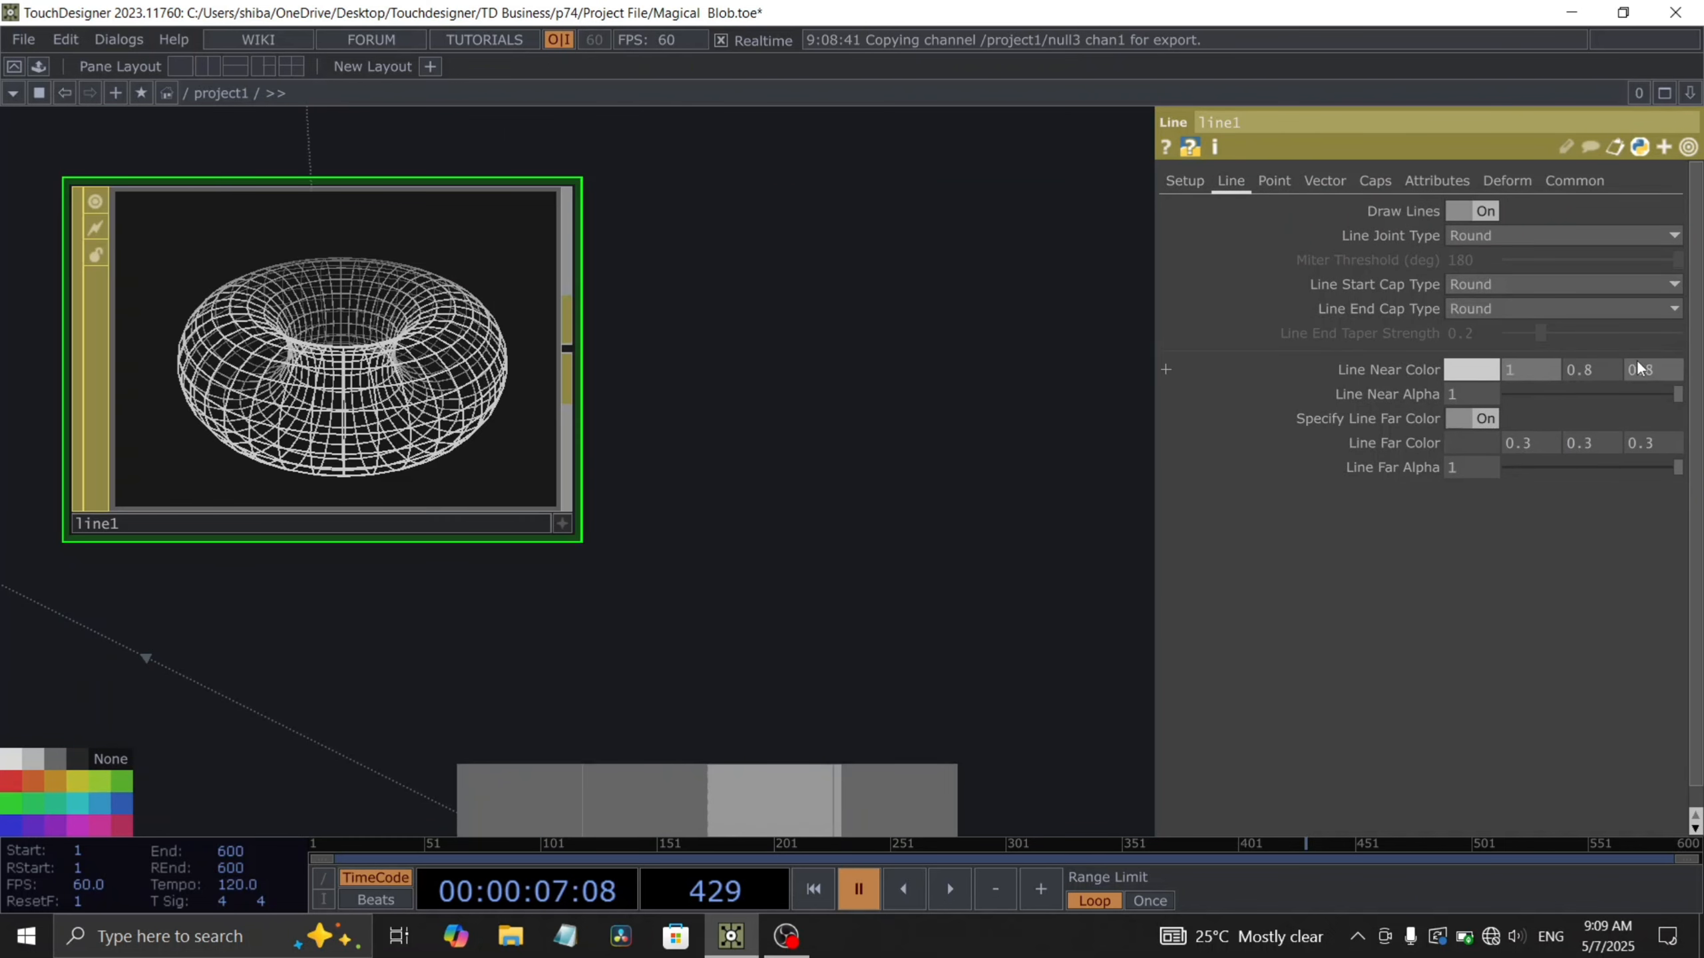
pyautogui.click(1577, 372)
pyautogui.write('1')
pyautogui.press('Return')
pyautogui.click(1654, 371)
pyautogui.write('1')
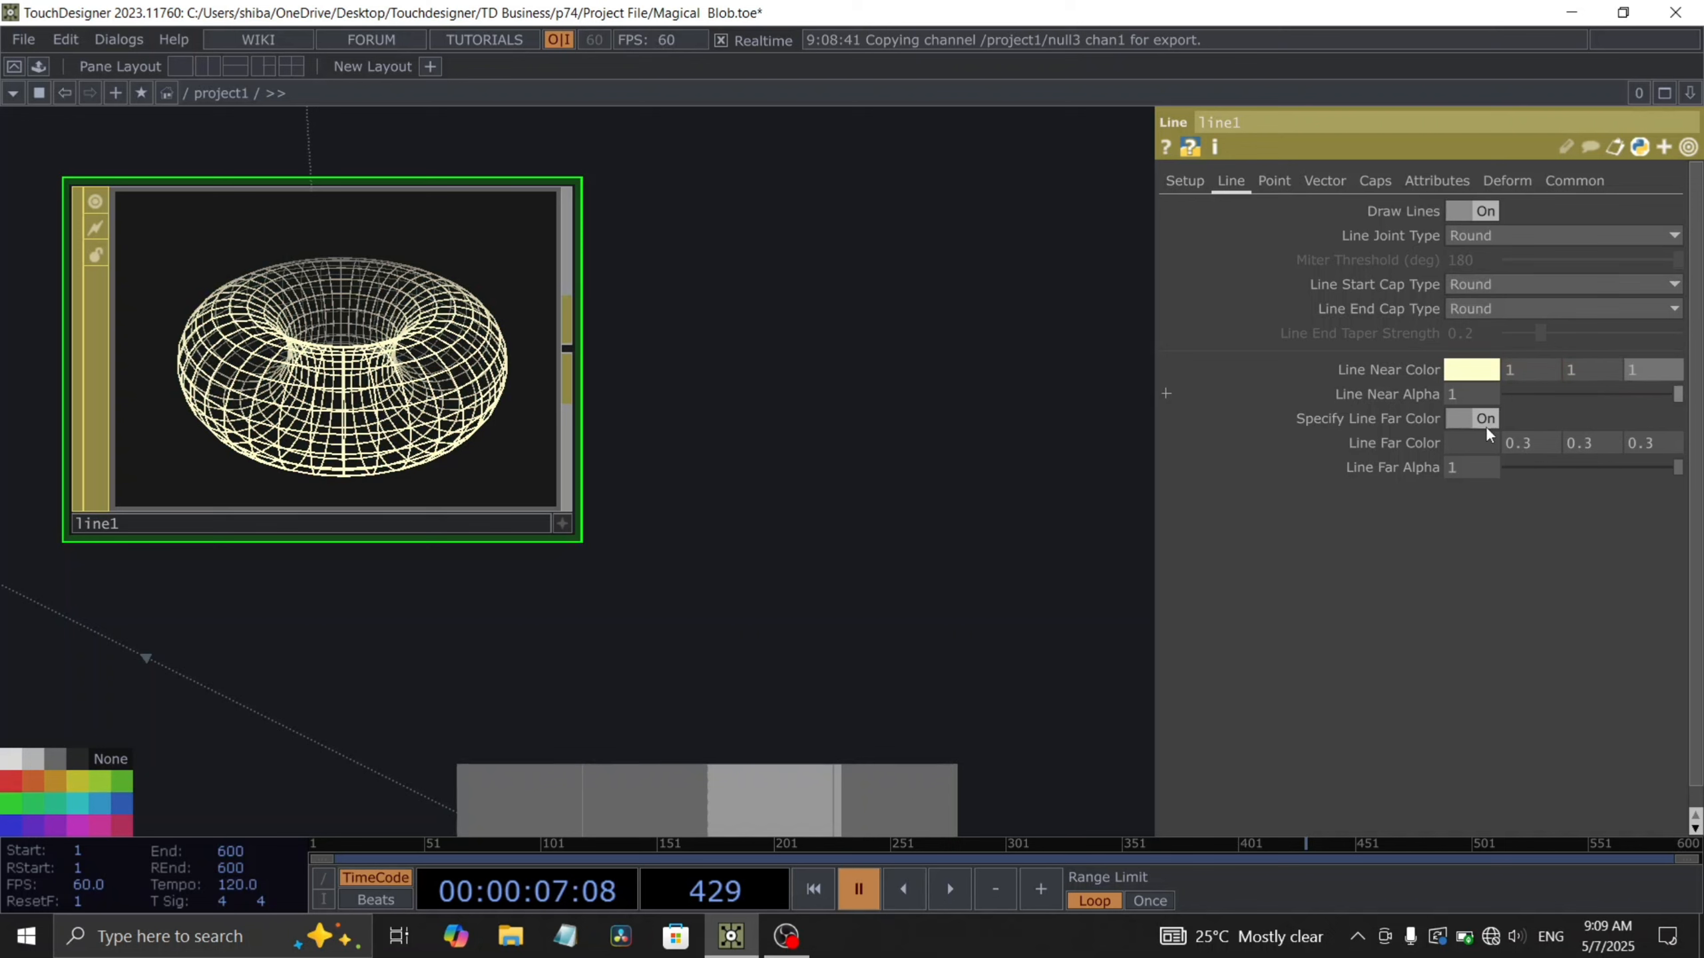
pyautogui.press('Return')
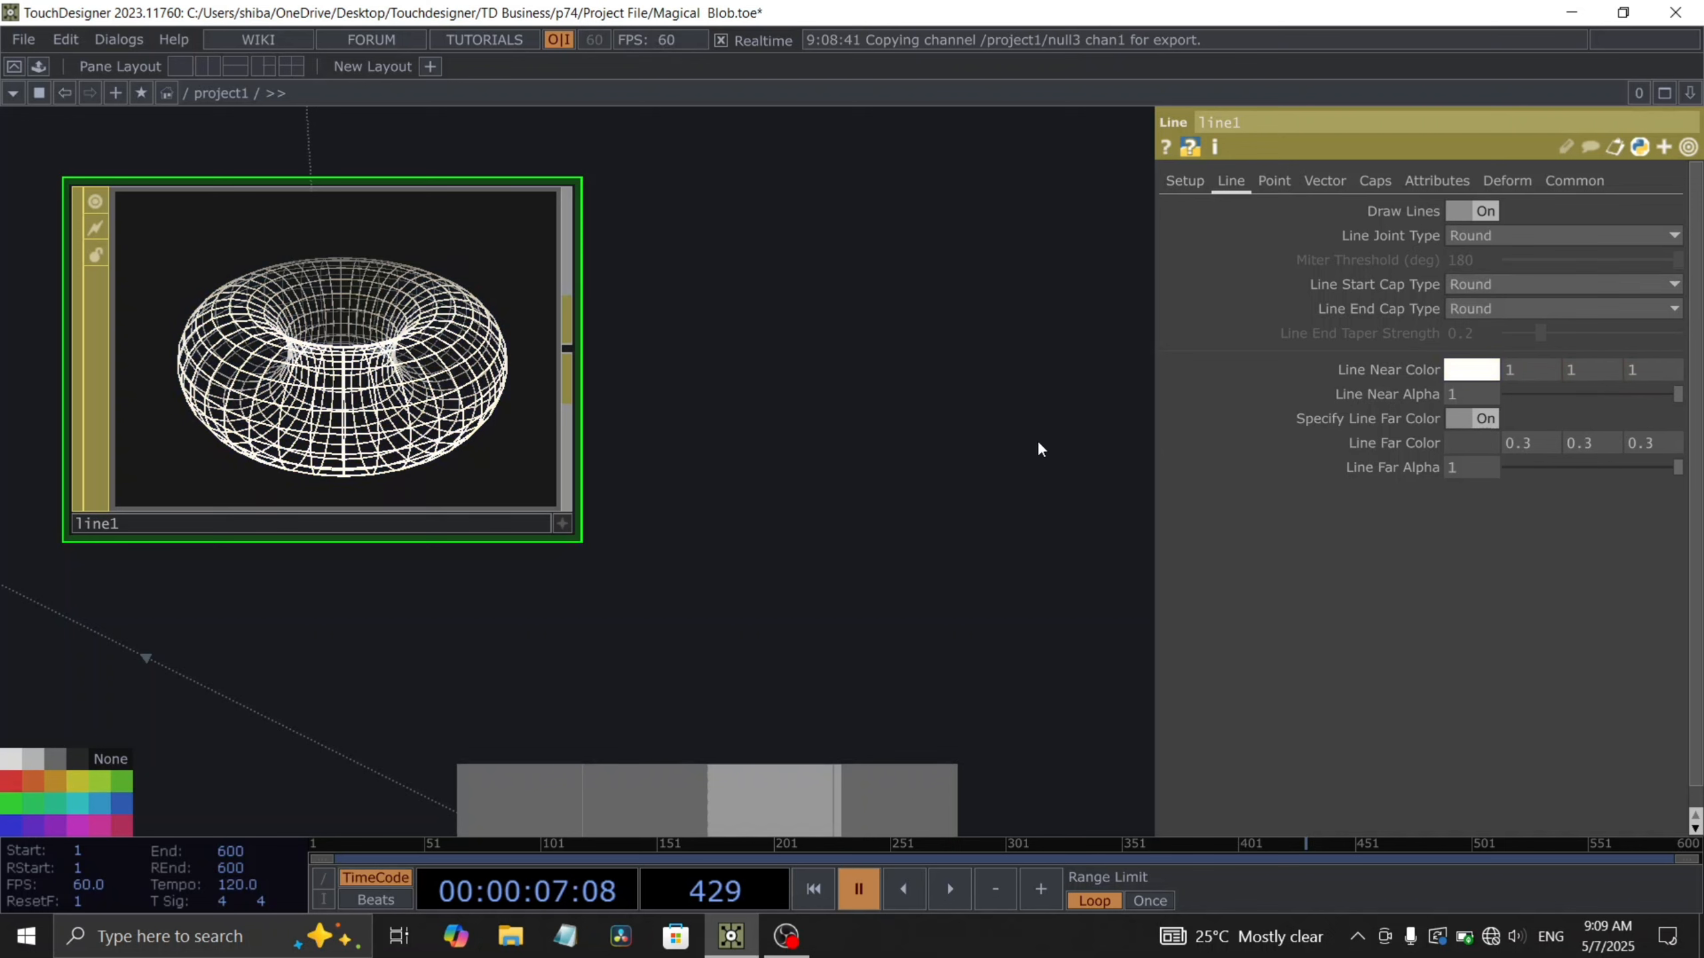
# - Begin editing the Line MAT's Line Far Color
pyautogui.click(1533, 444)
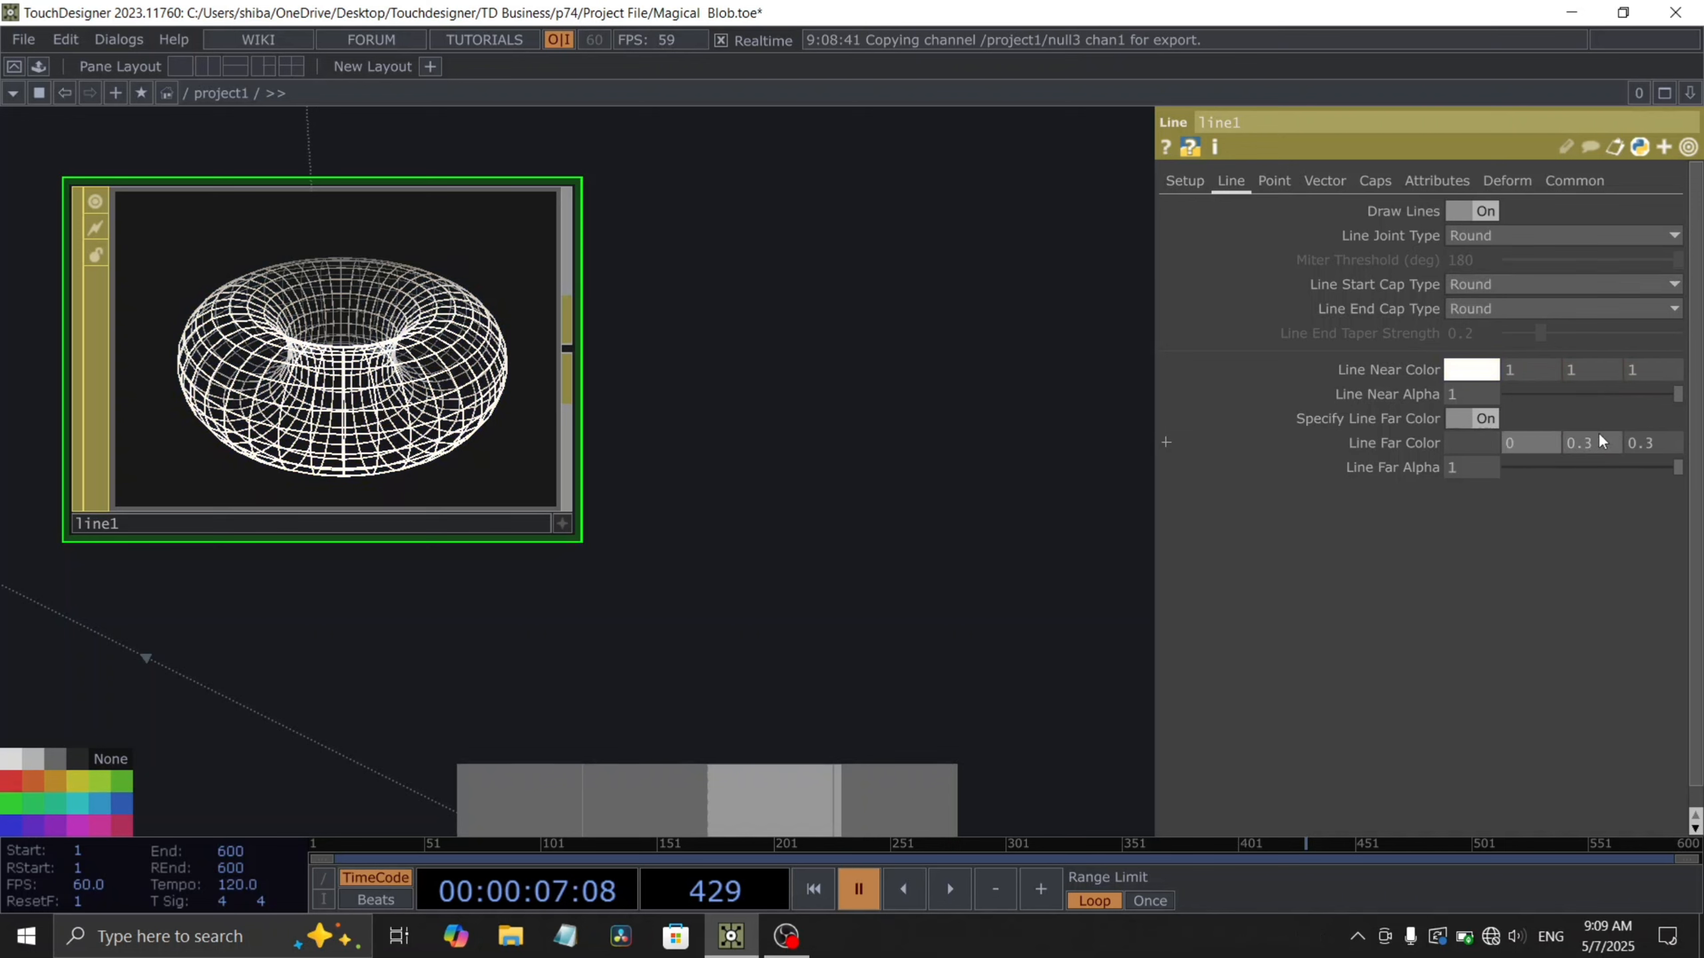